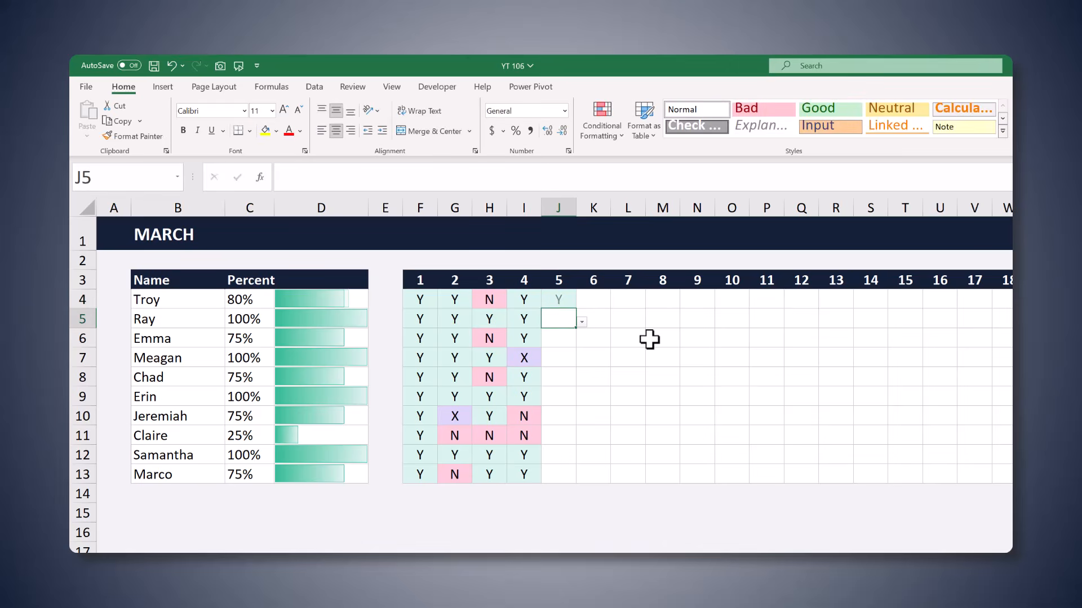
# - Fill the day 5 attendance in J5:J13 of the March sheet with N, X, X, Y, N, X, Y, Y, Y
pyautogui.write('n')
pyautogui.press('Return')
pyautogui.write('x')
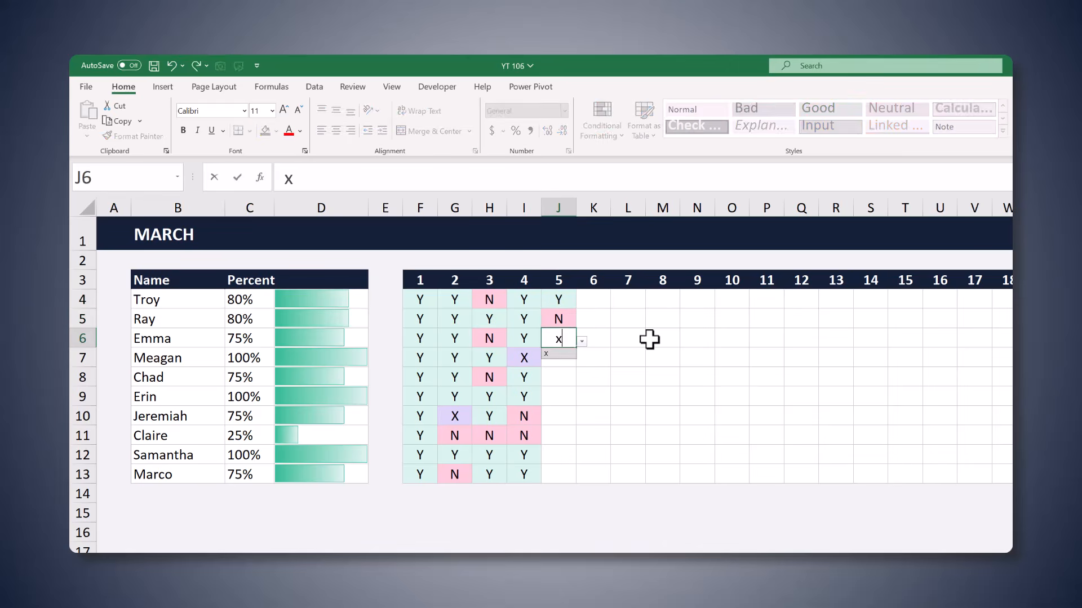
pyautogui.press('Return')
pyautogui.write('x')
pyautogui.press('Return')
pyautogui.write('y')
pyautogui.press('Return')
pyautogui.write('n')
pyautogui.press('Return')
pyautogui.write('x')
pyautogui.press('Return')
pyautogui.write('y')
pyautogui.press('Return')
pyautogui.write('y')
pyautogui.press('Return')
pyautogui.write('y')
pyautogui.press('Return')
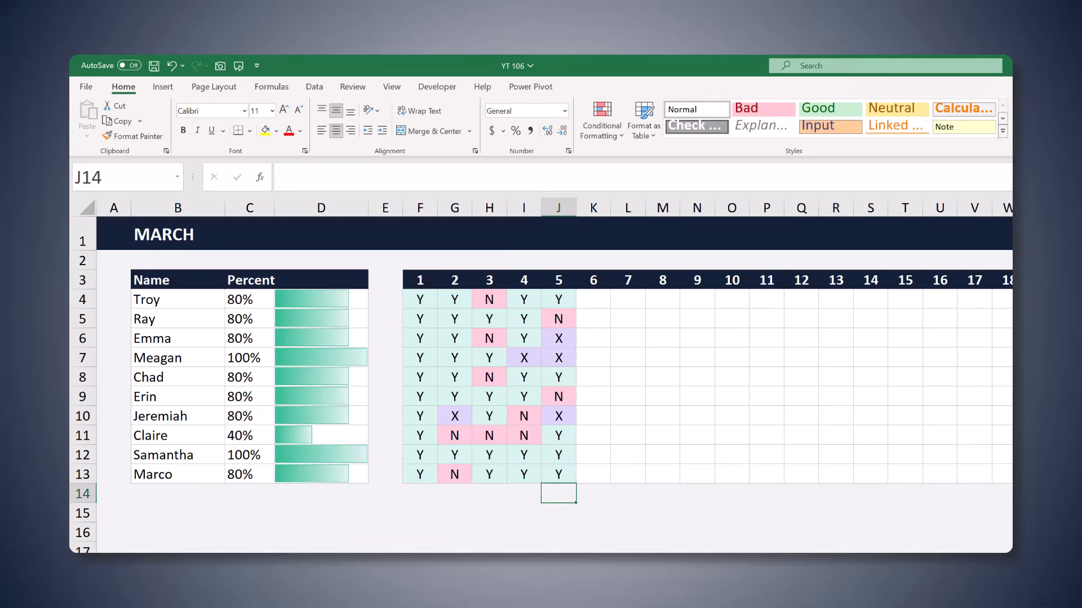
# - Switch to the summary sheet and choose several different people in cell K3 to view each attendance chart
pyautogui.hotkey('ctrl', 'pagedown')
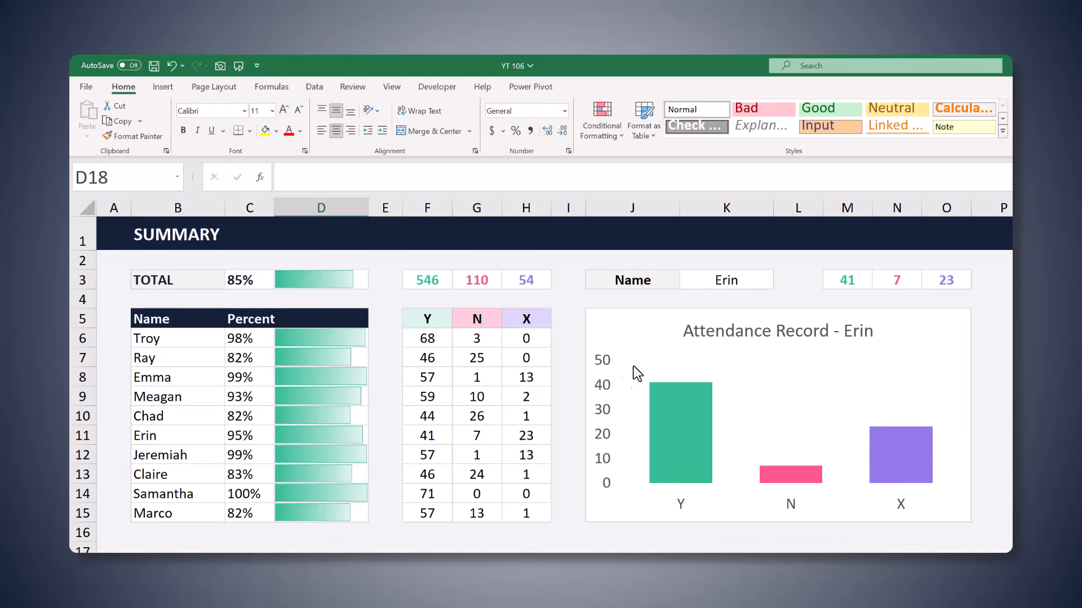
pyautogui.click(724, 281)
pyautogui.click(779, 283)
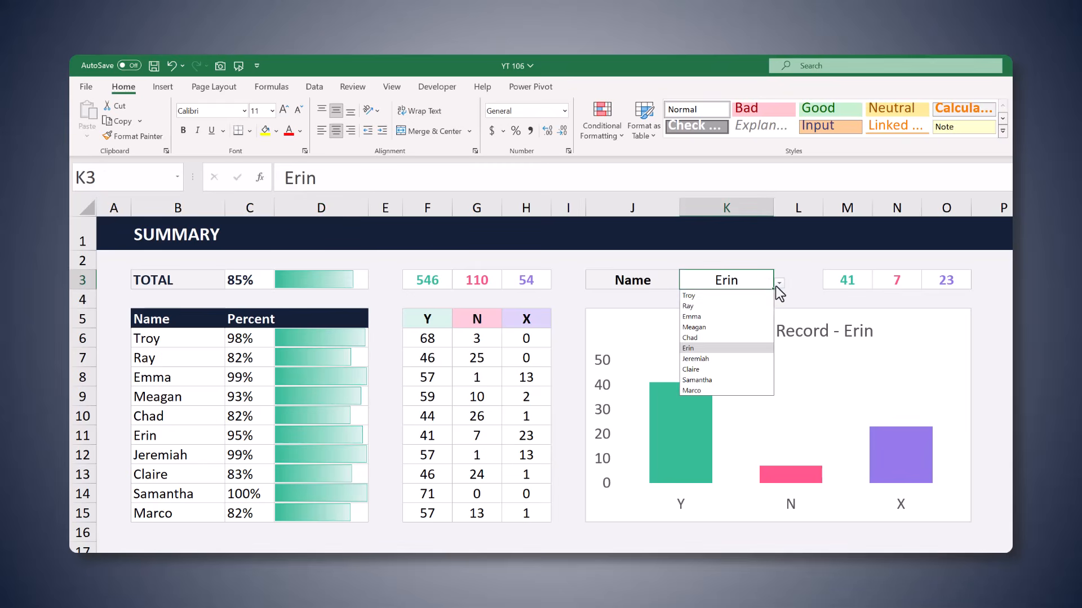
pyautogui.click(754, 306)
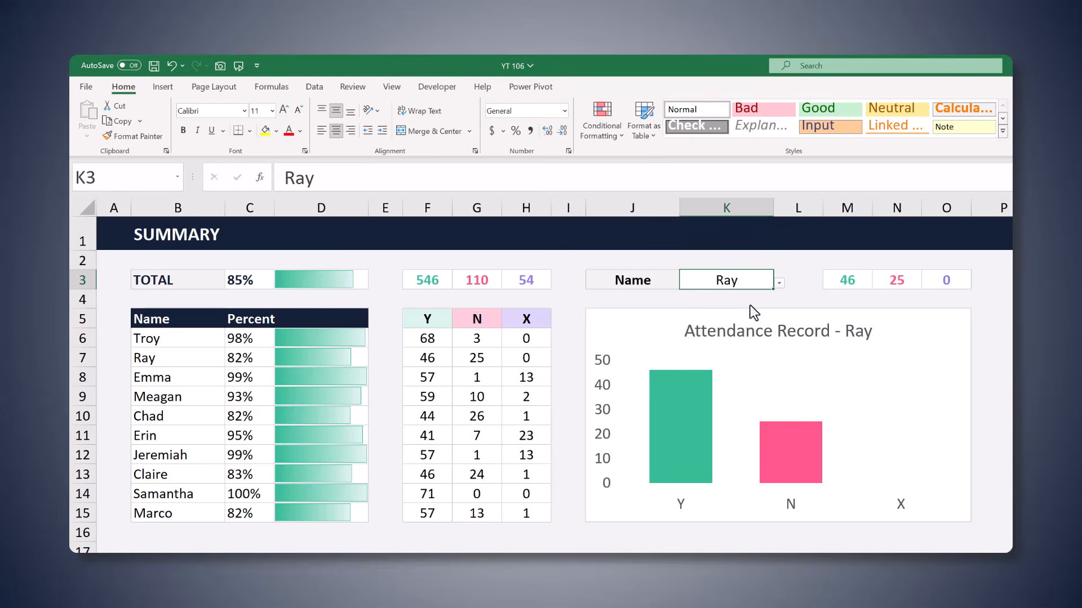
pyautogui.click(779, 283)
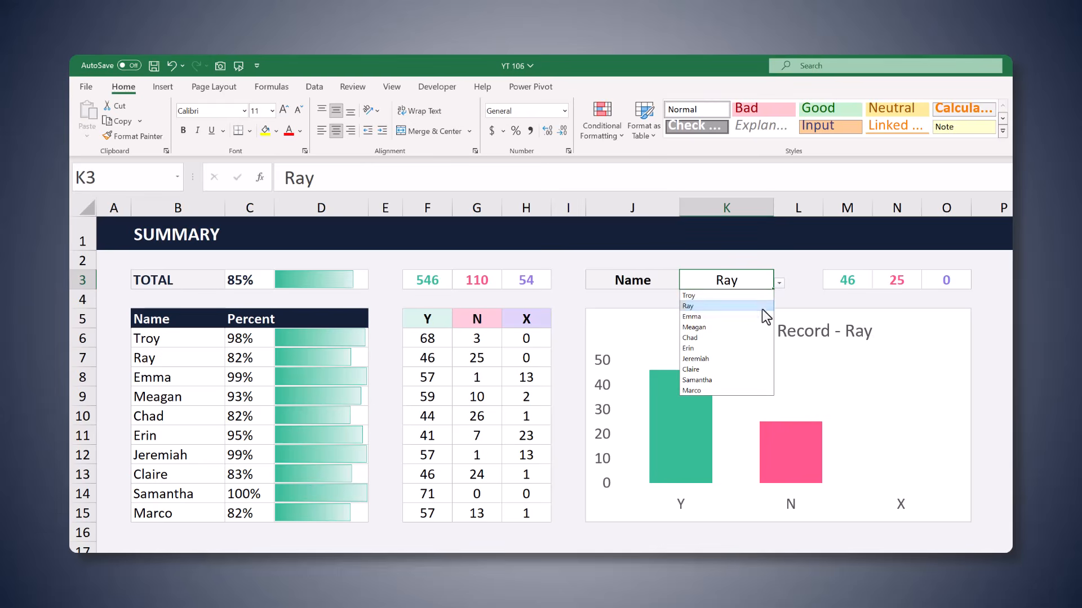
pyautogui.click(747, 350)
pyautogui.click(779, 283)
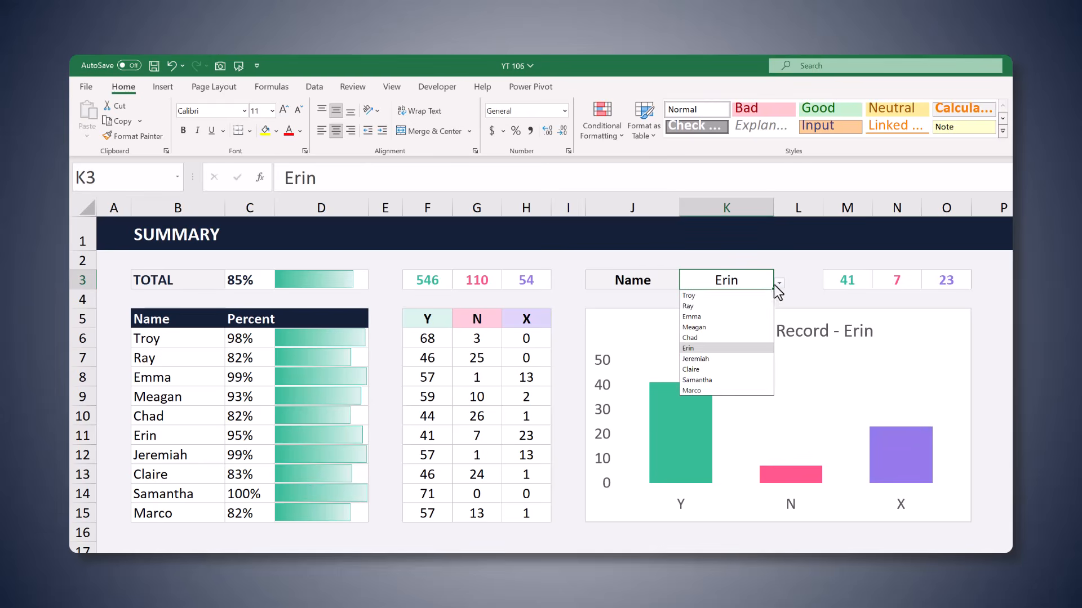
pyautogui.click(738, 371)
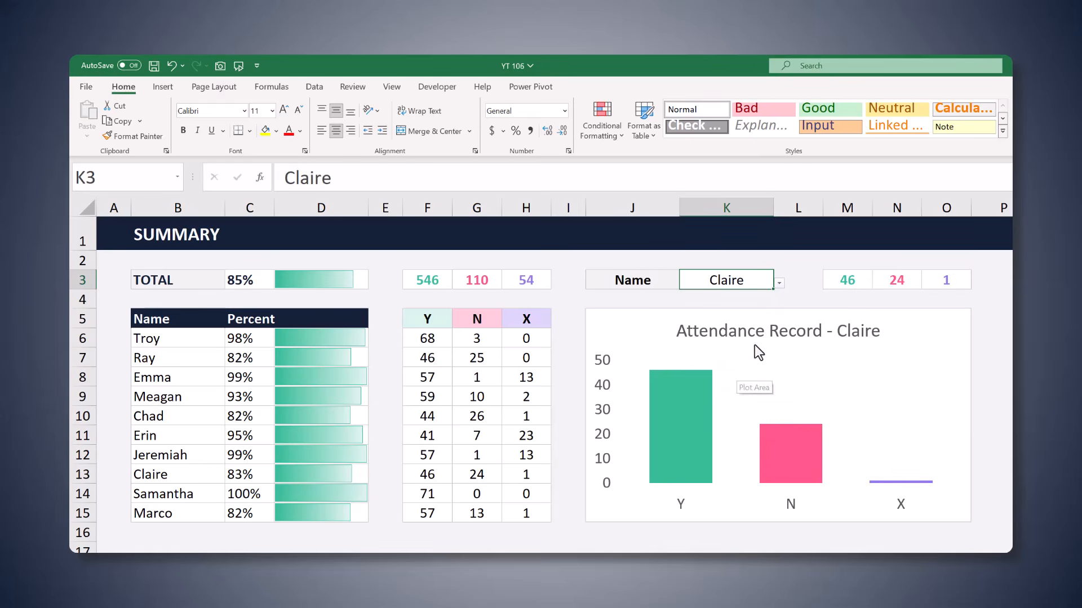
pyautogui.click(779, 283)
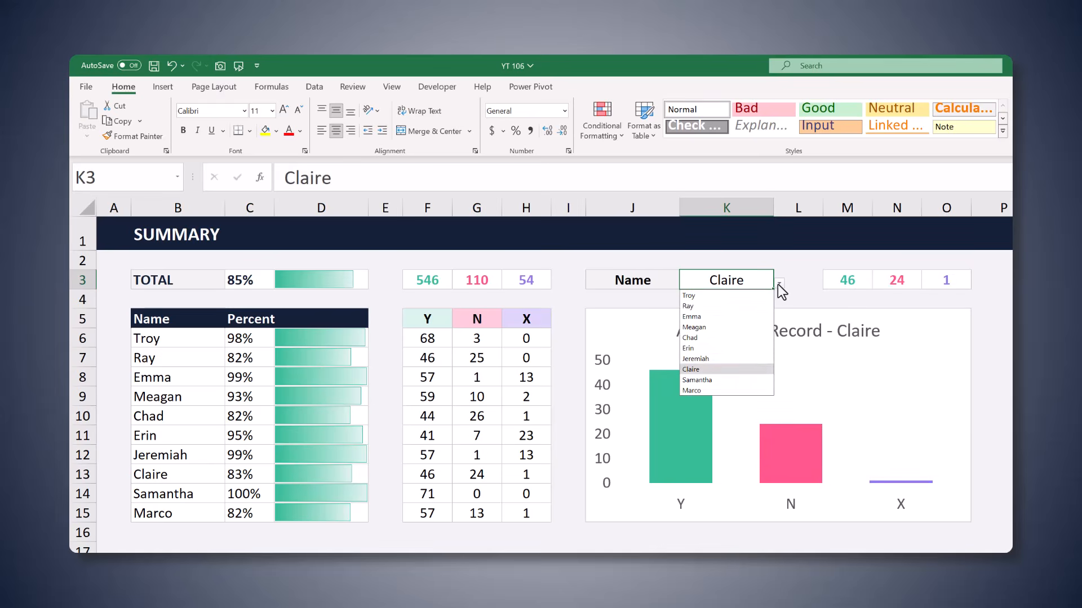
pyautogui.click(735, 389)
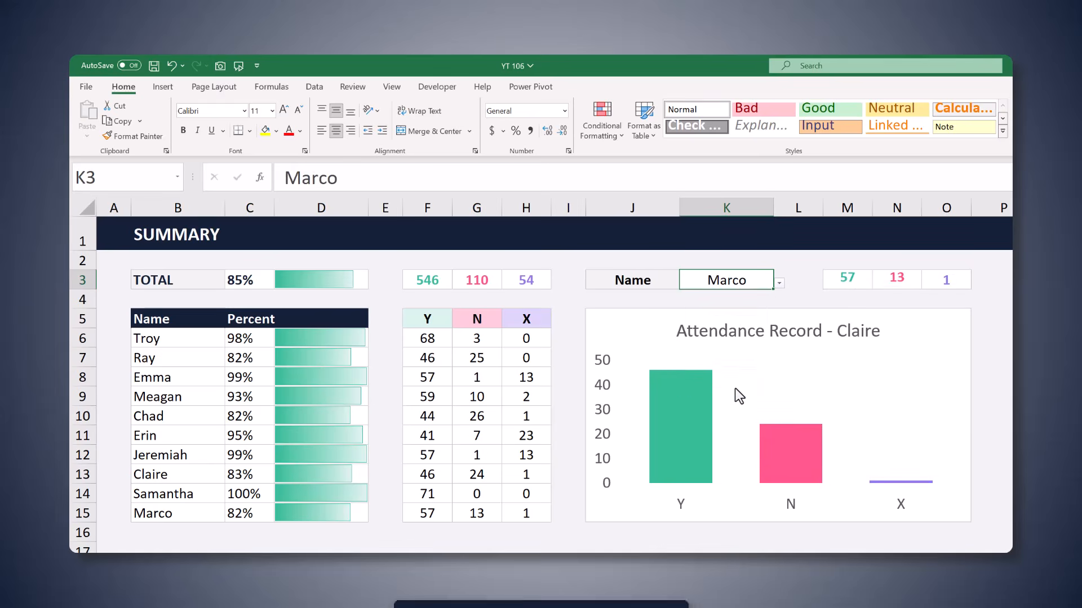
pyautogui.click(779, 284)
pyautogui.click(748, 313)
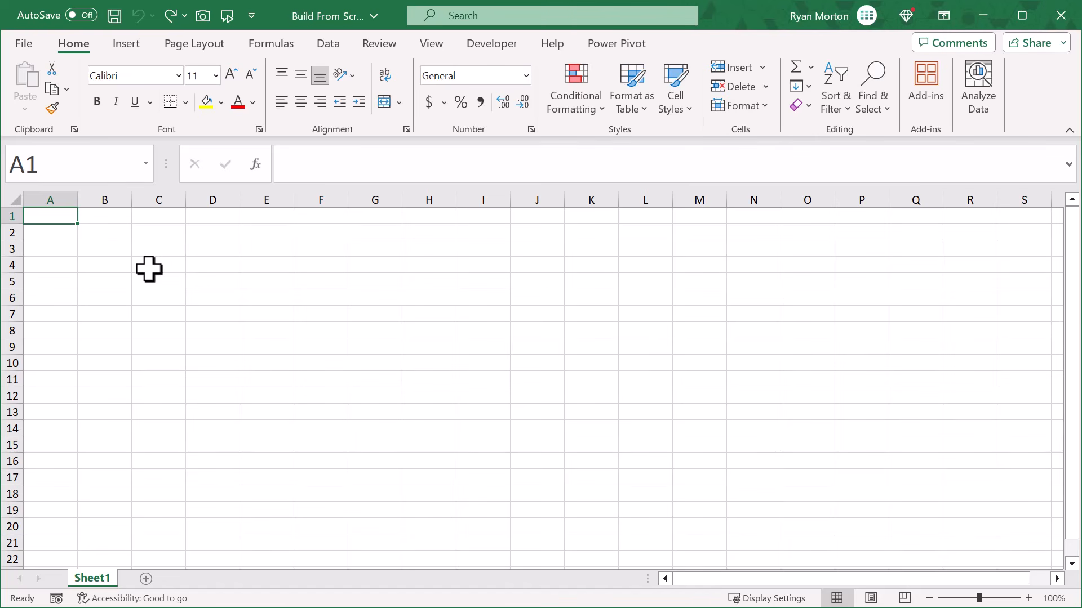
# - Set the width of all columns in the blank Sheet1 to 4
pyautogui.click(12, 199)
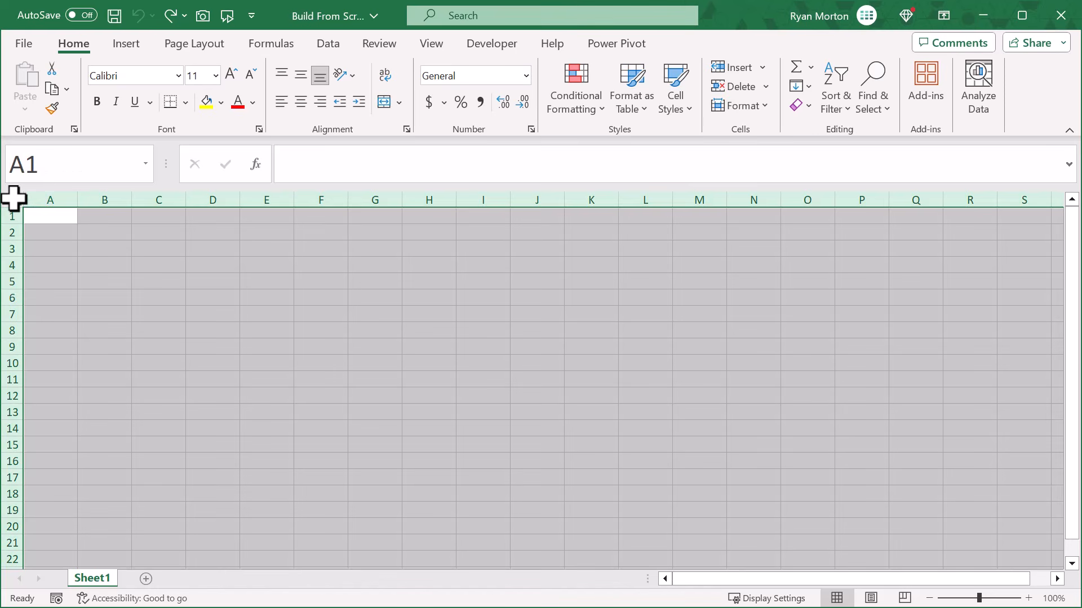
pyautogui.rightClick(90, 198)
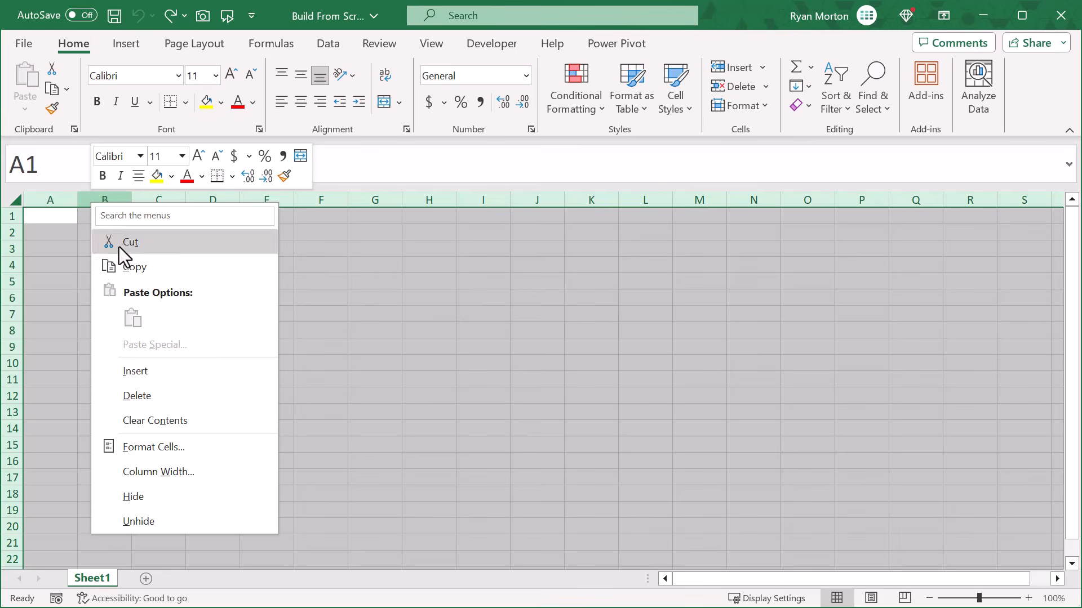
pyautogui.click(148, 472)
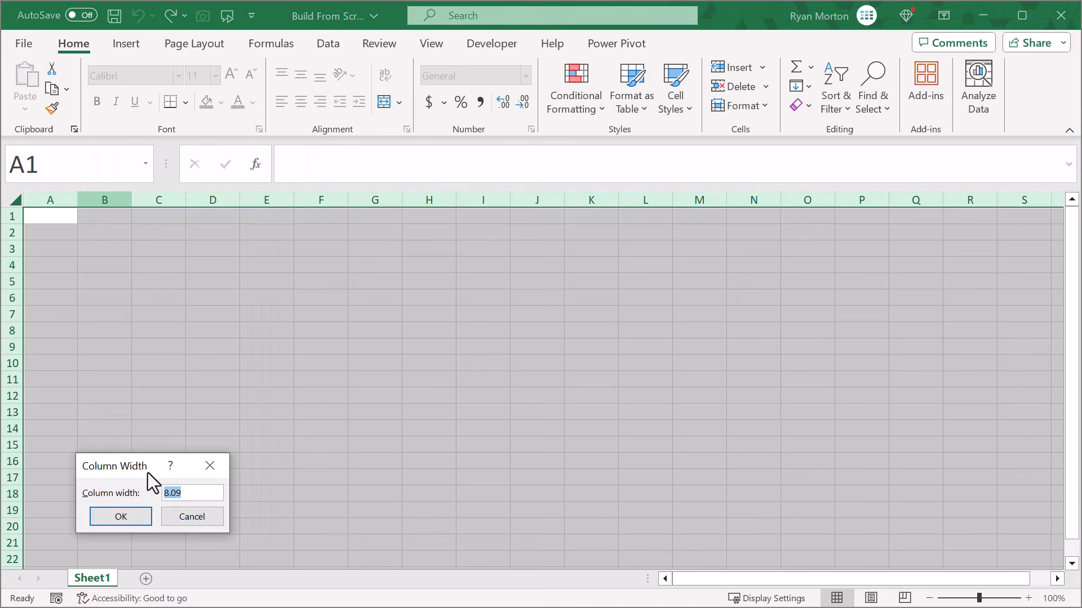
pyautogui.write('4')
pyautogui.click(137, 513)
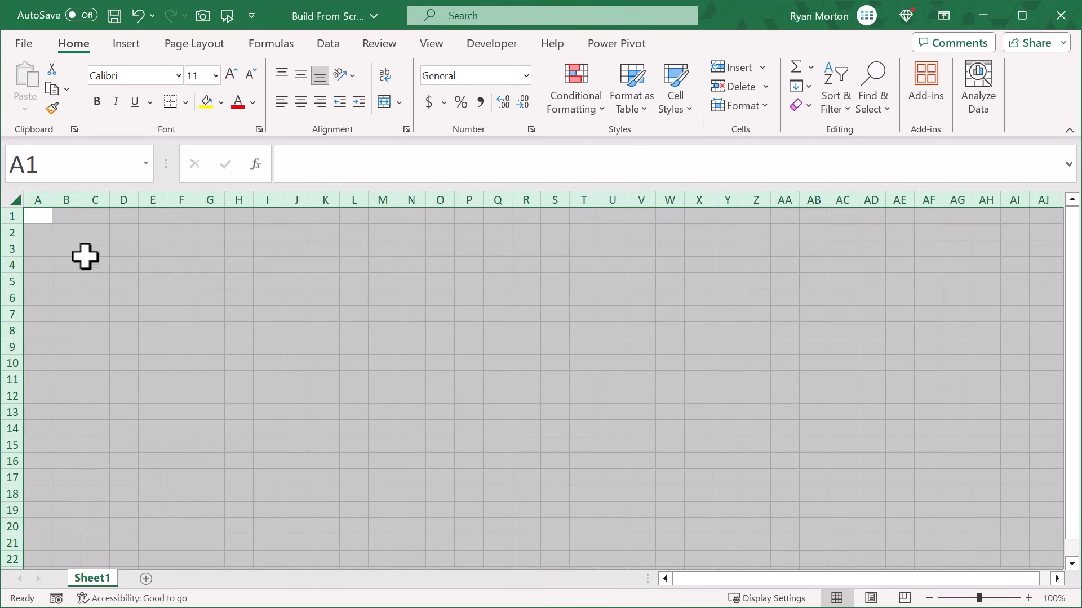
# - Set the width of columns B, D, J and K to 12
pyautogui.click(67, 191)
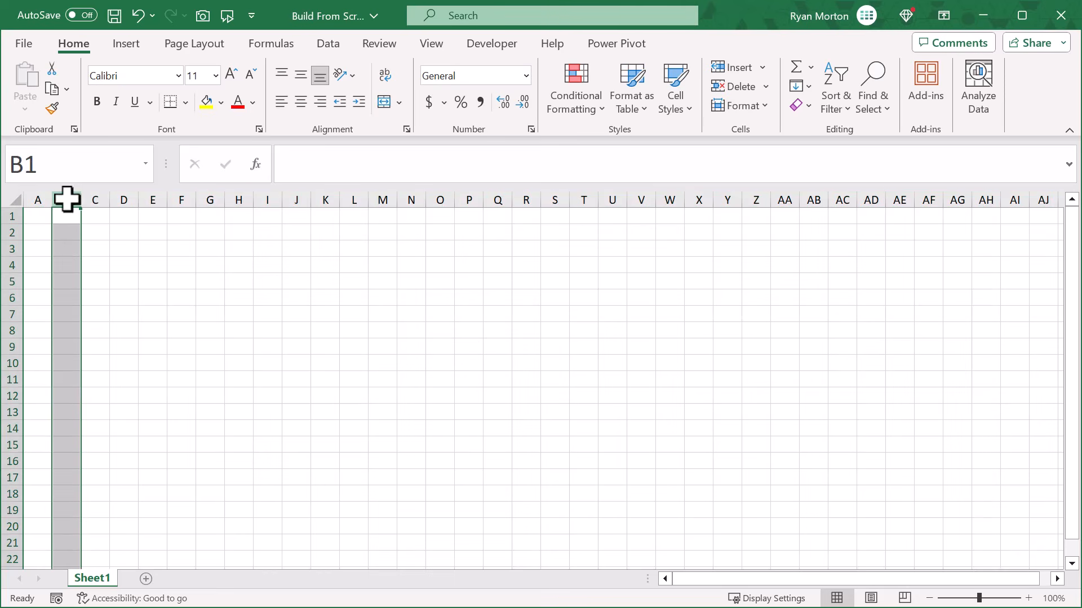
pyautogui.keyDown('ctrl'); pyautogui.click(120, 195); pyautogui.keyUp('ctrl')
pyautogui.keyDown('ctrl'); pyautogui.click(295, 195); pyautogui.keyUp('ctrl')
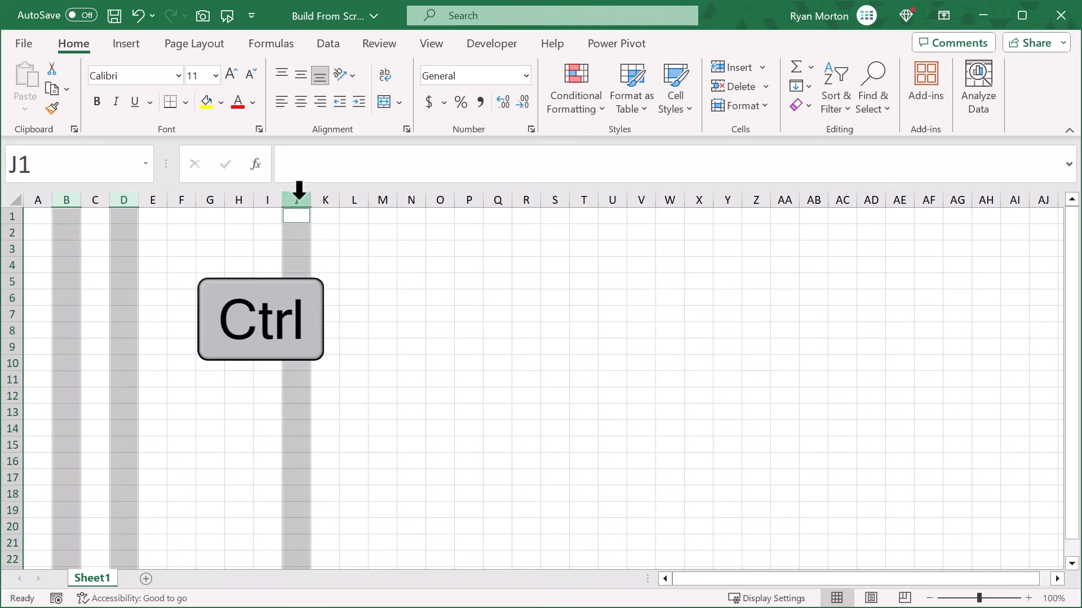
pyautogui.keyDown('ctrl'); pyautogui.click(326, 200); pyautogui.keyUp('ctrl')
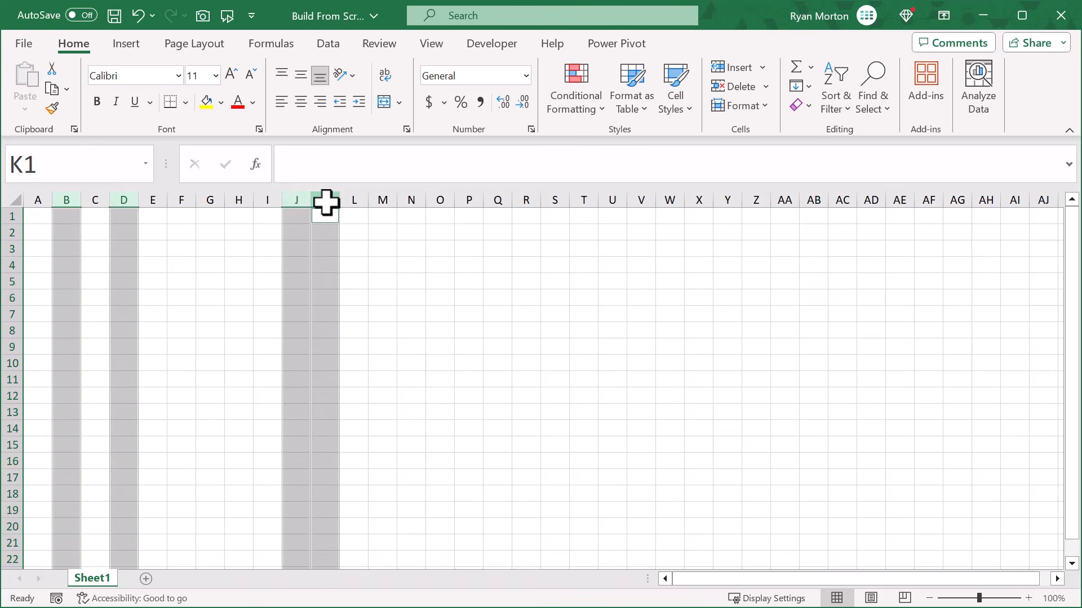
pyautogui.rightClick(296, 195)
pyautogui.click(353, 469)
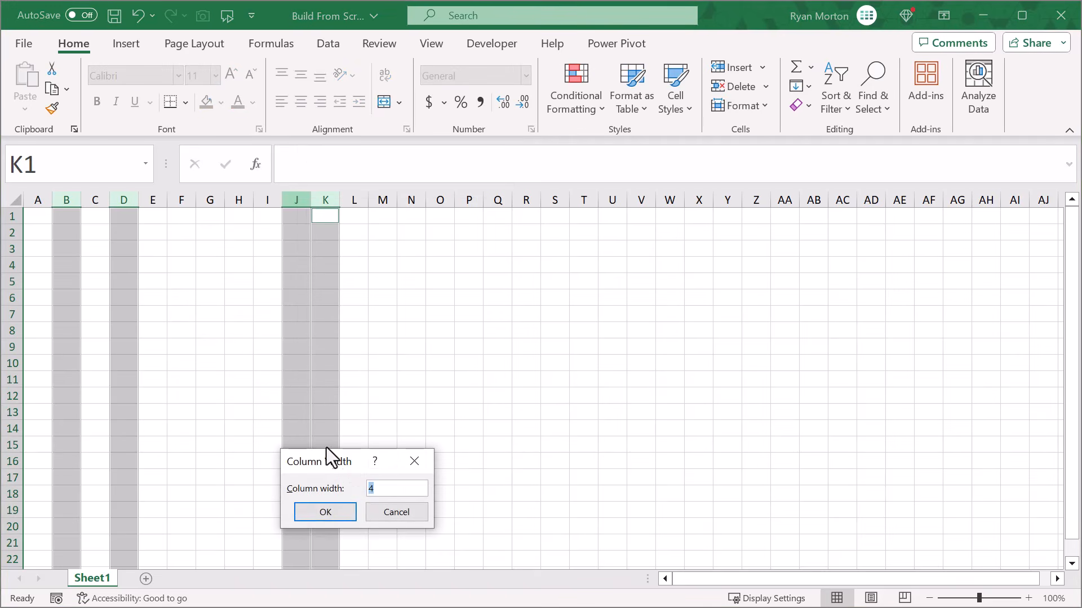
pyautogui.write('12')
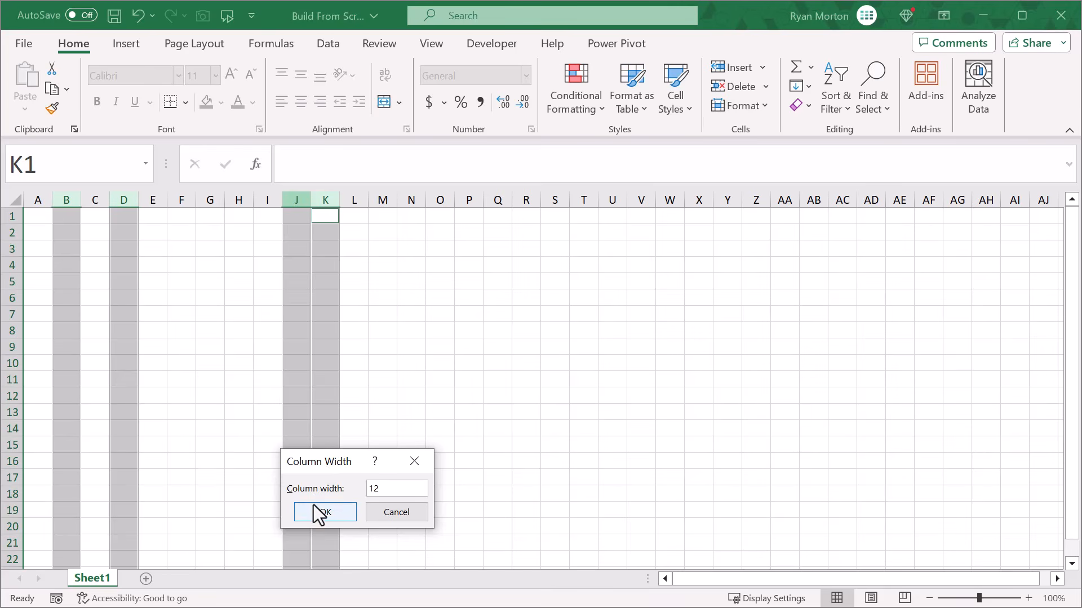
pyautogui.click(314, 509)
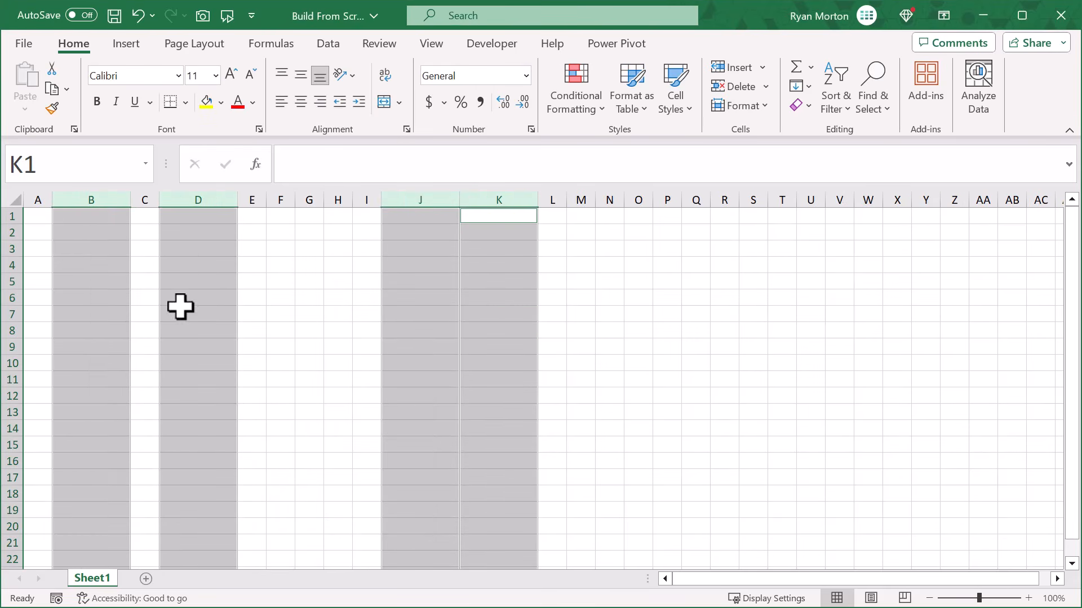
# - Set the width of columns C, F to H and M to O to 6
pyautogui.click(145, 200)
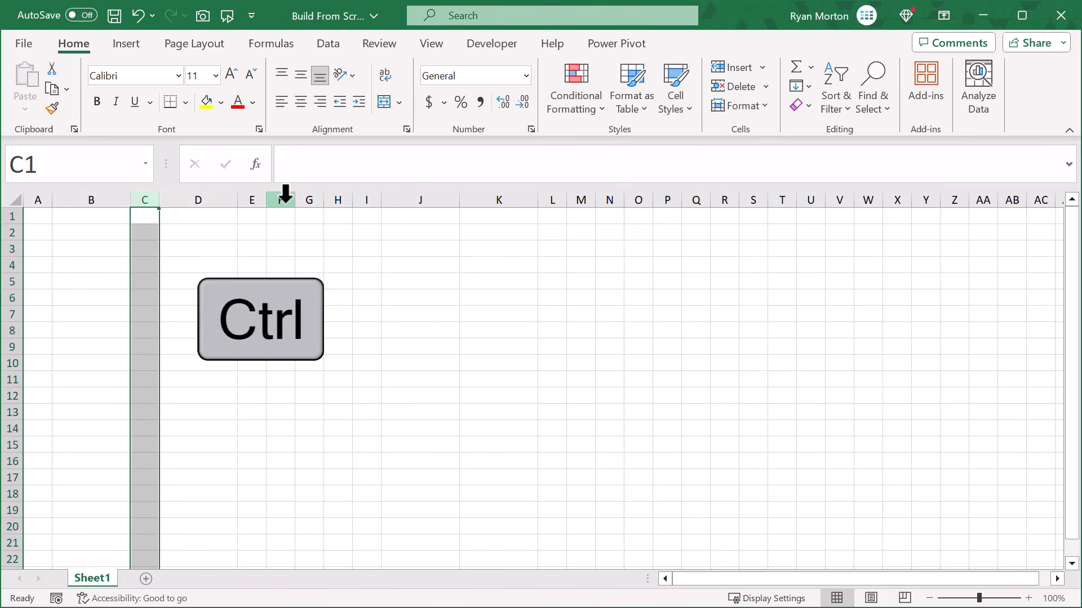
pyautogui.moveTo(279, 193); pyautogui.dragTo(339, 194)
pyautogui.moveTo(580, 194); pyautogui.dragTo(639, 198)
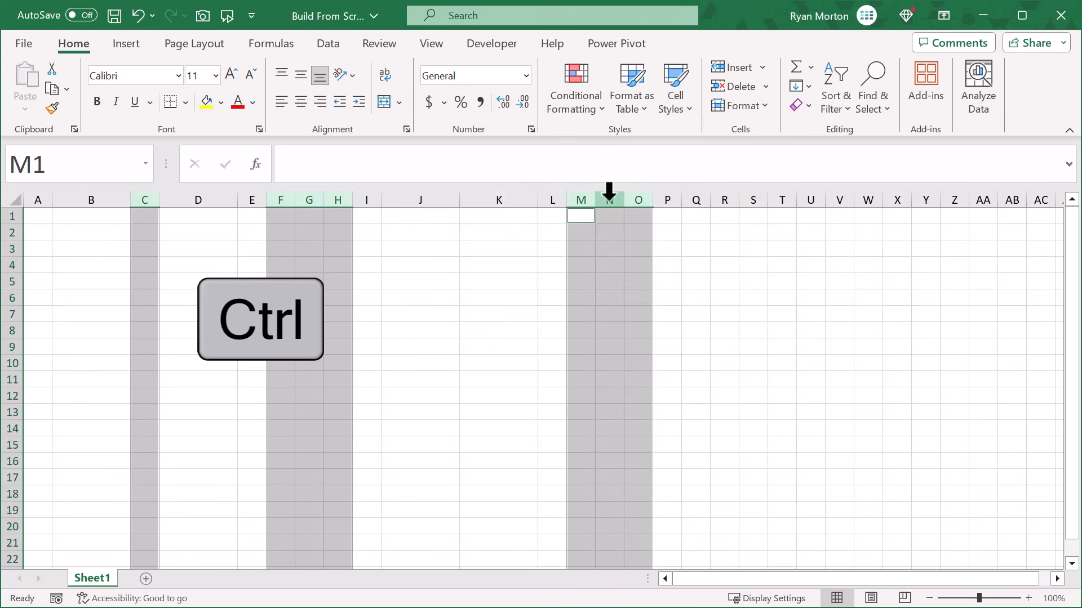
pyautogui.rightClick(581, 195)
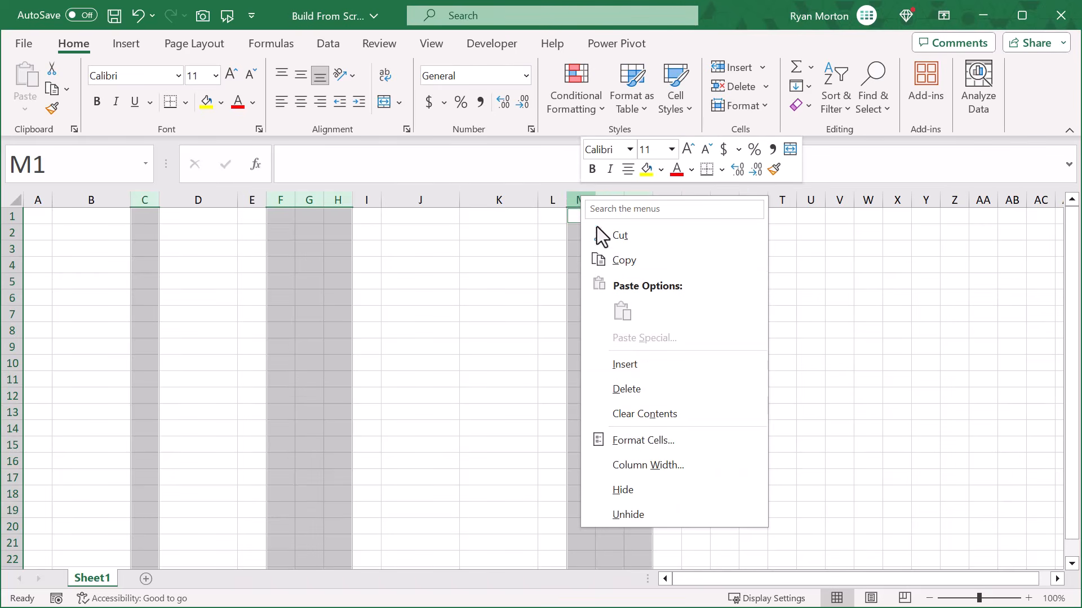
pyautogui.click(653, 466)
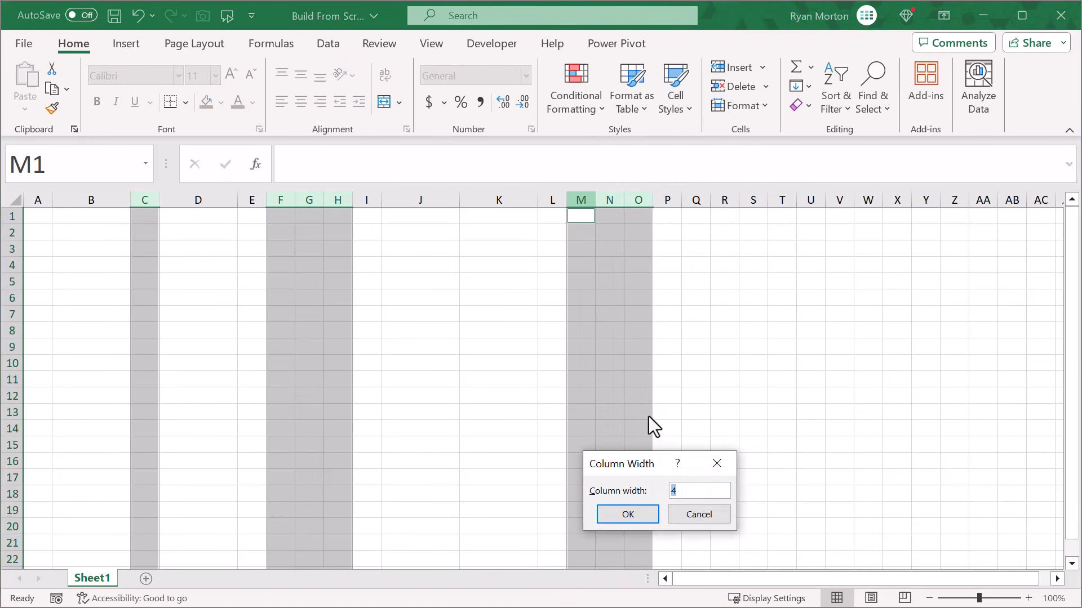
pyautogui.write('6')
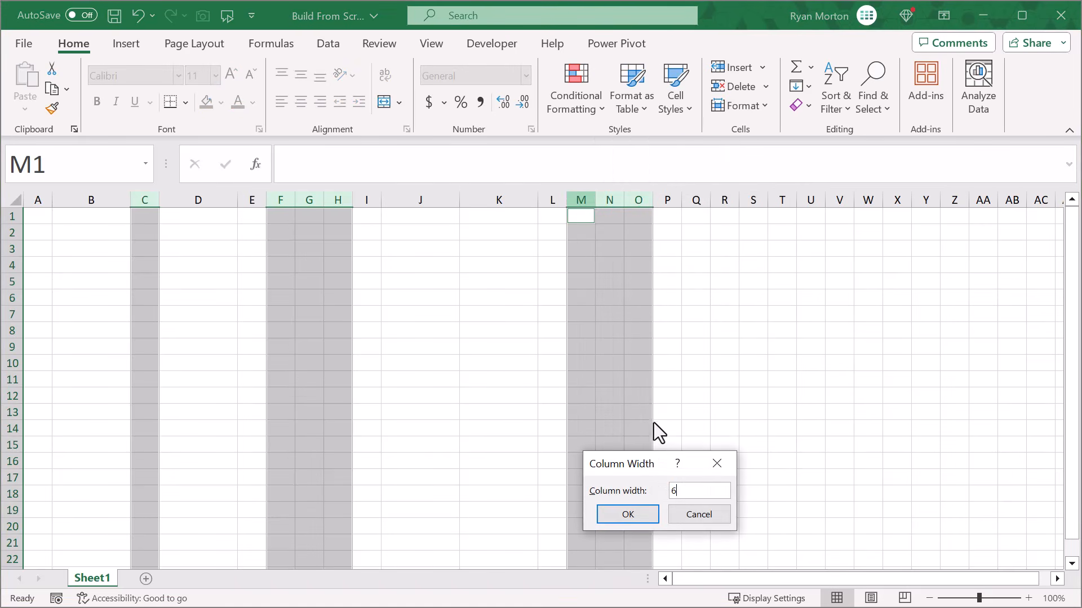
pyautogui.click(646, 515)
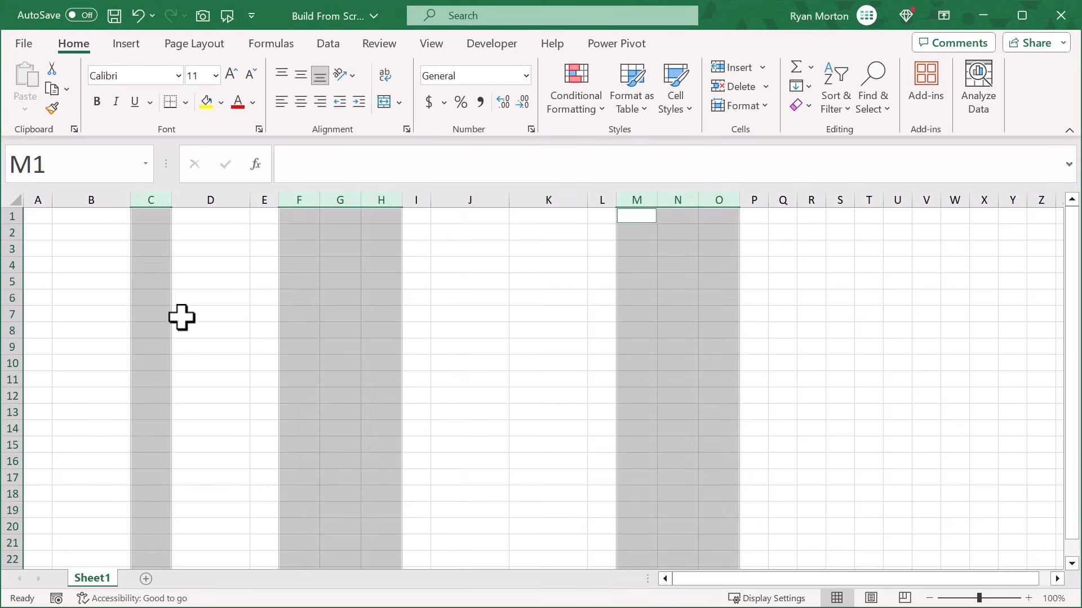
# - Deselect the columns and hide the gridlines on Sheet1
pyautogui.click(92, 264)
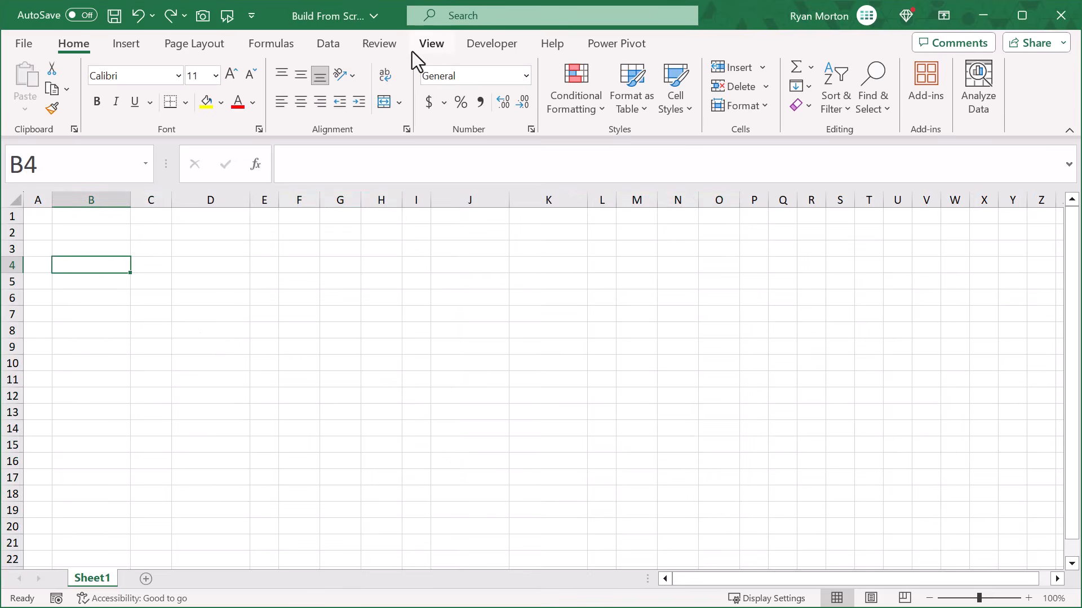
pyautogui.click(429, 45)
pyautogui.click(460, 88)
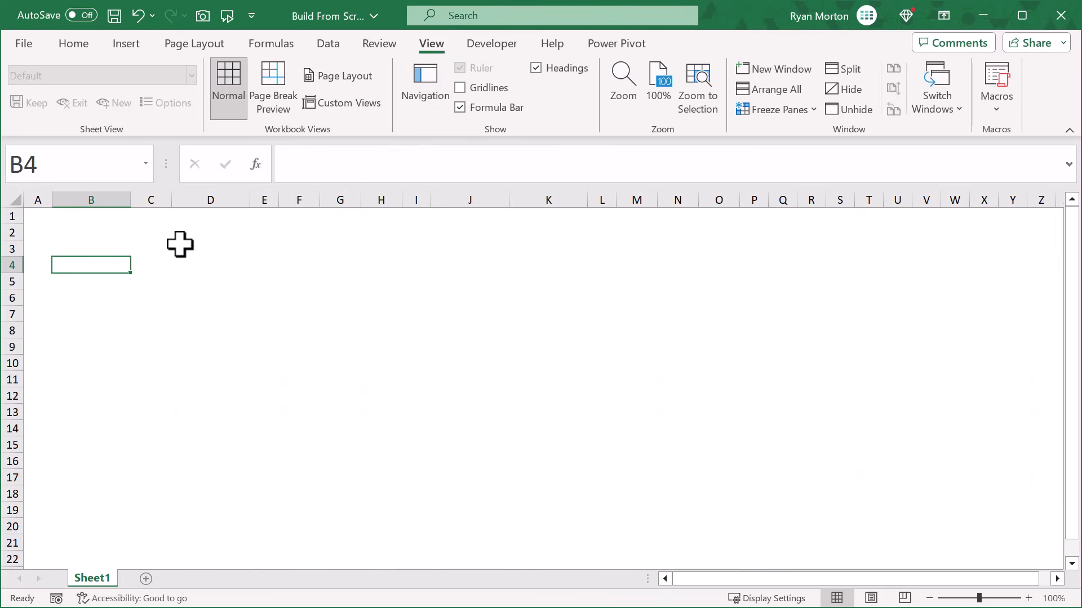
# - Center the contents of all cells in the sheet both horizontally and vertically
pyautogui.click(11, 197)
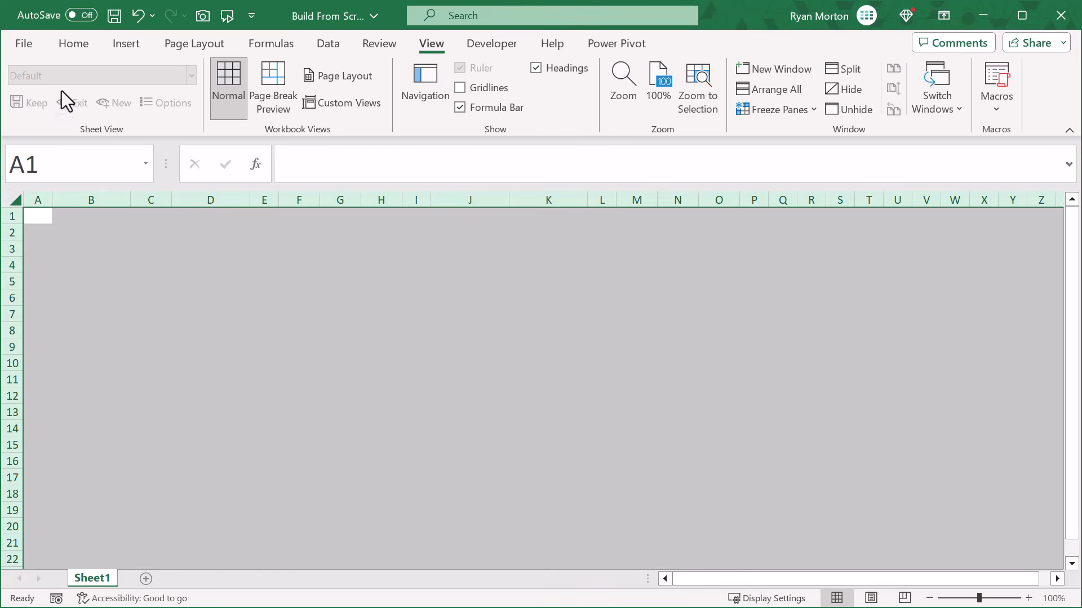
pyautogui.click(82, 48)
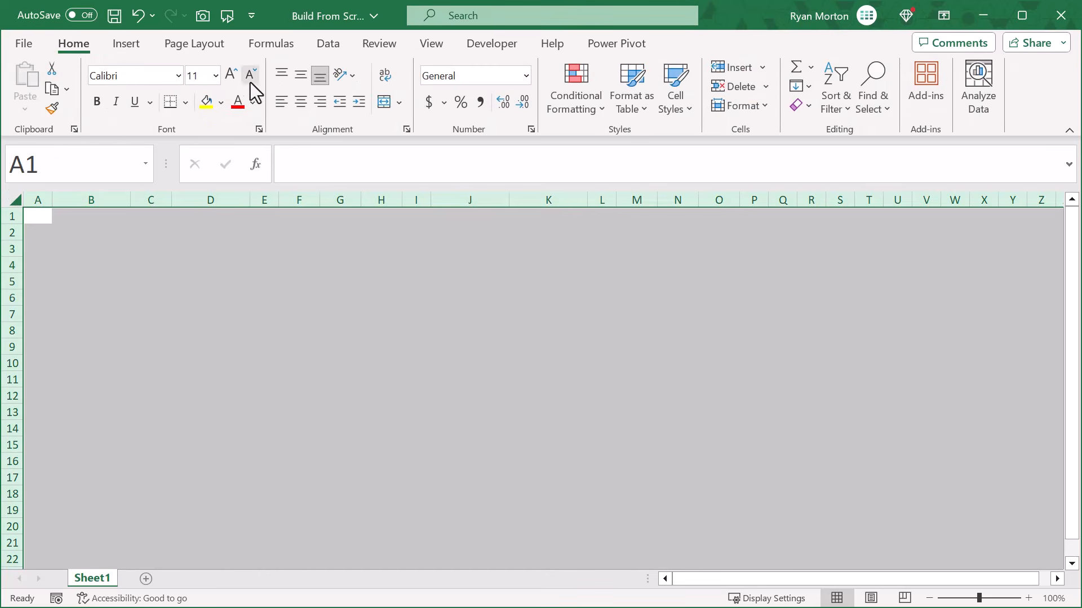
pyautogui.click(300, 103)
pyautogui.click(302, 76)
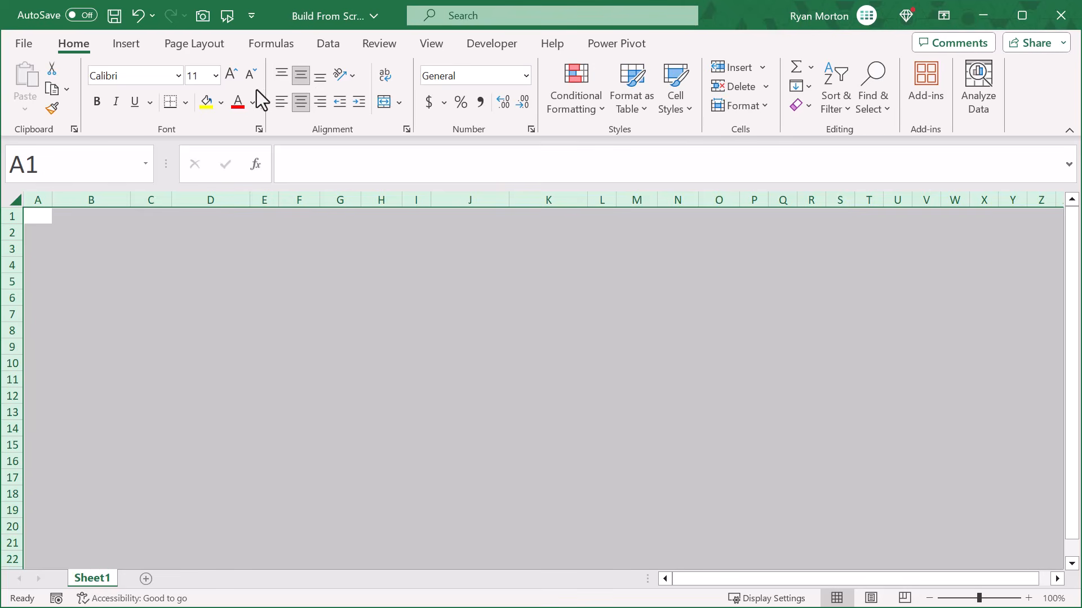
# - Fill all cells of the sheet with the custom color #F1F3F4
pyautogui.click(221, 102)
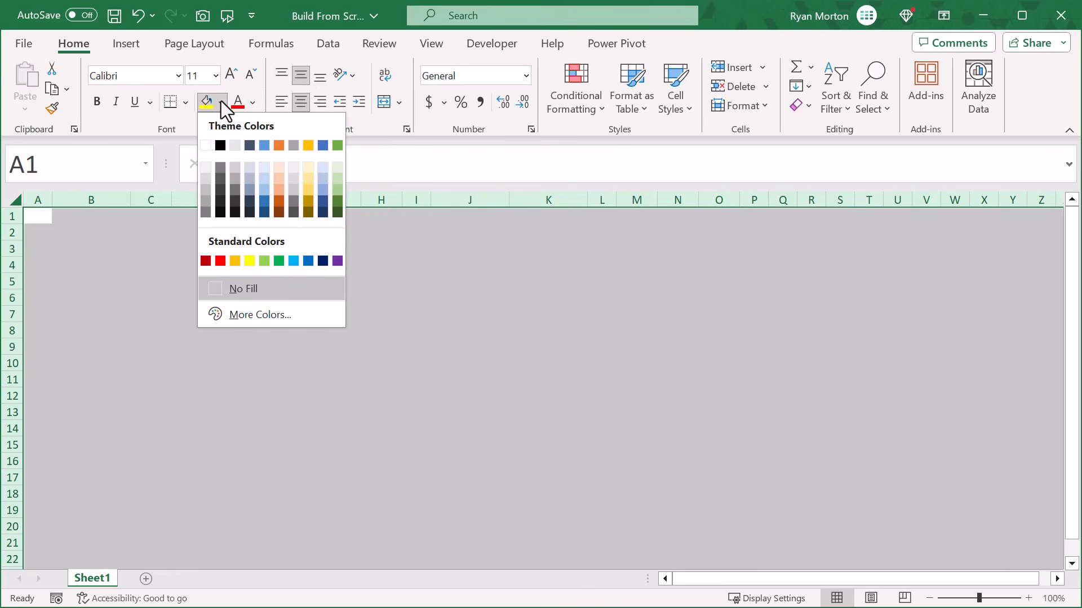
pyautogui.click(255, 322)
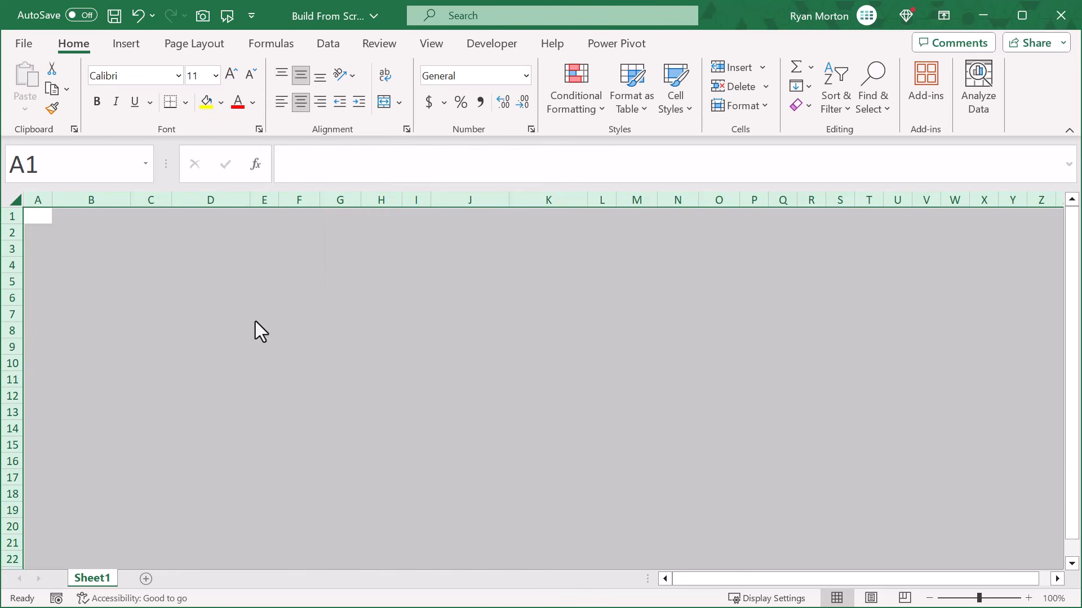
pyautogui.moveTo(933, 439); pyautogui.dragTo(453, 303)
pyautogui.click(459, 322)
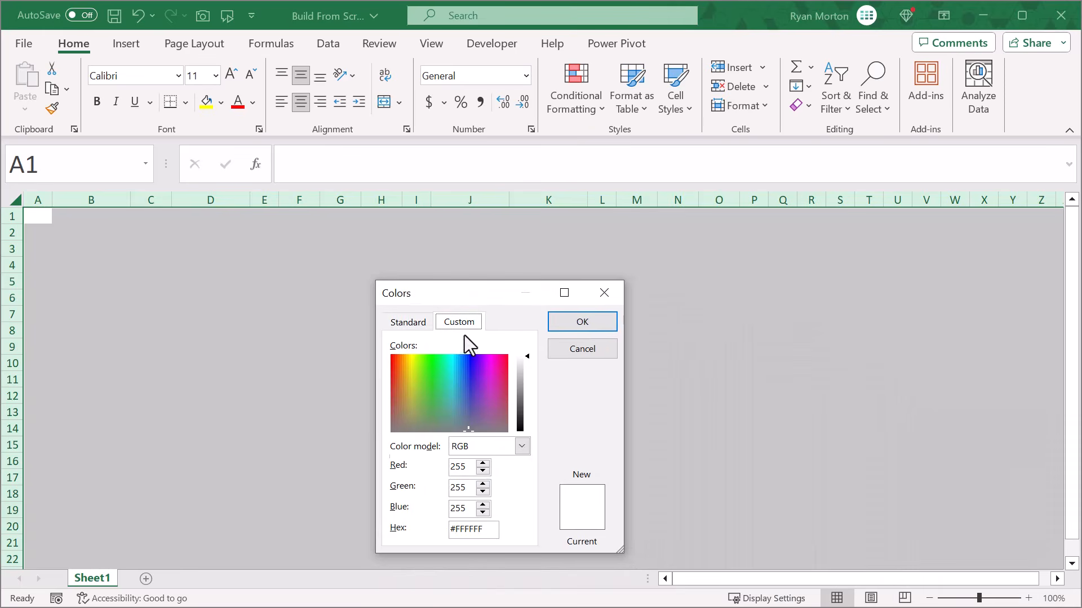
pyautogui.doubleClick(472, 529)
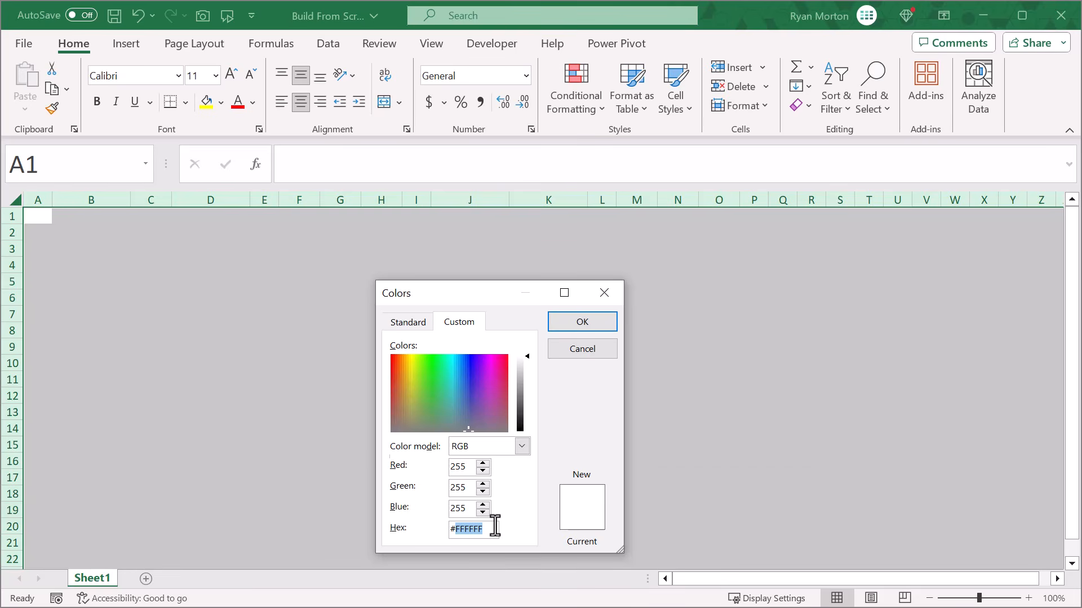
pyautogui.write('f1f3f4')
pyautogui.click(582, 322)
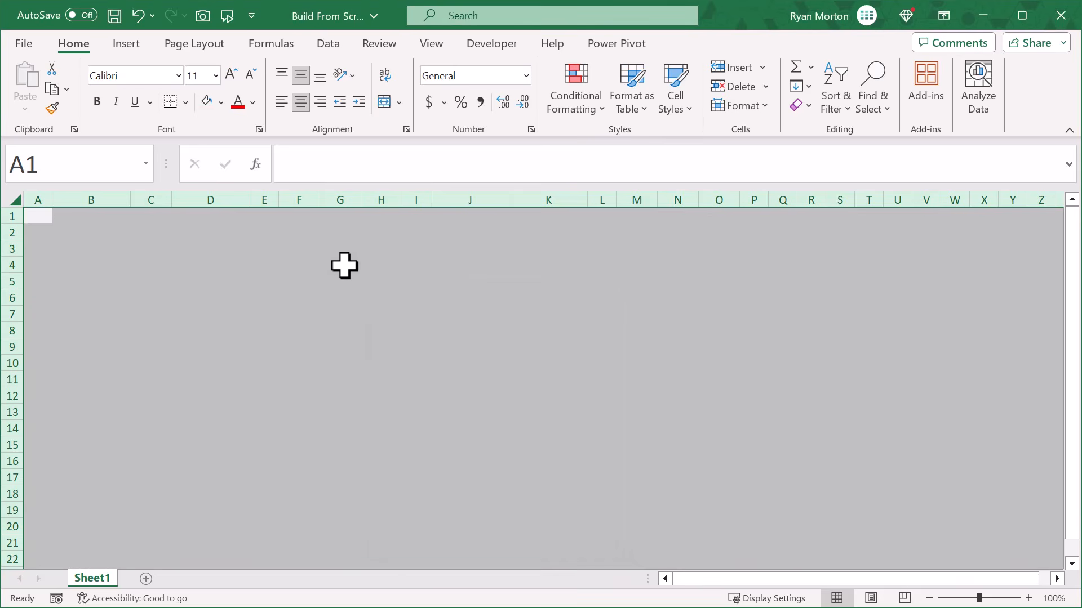
# - Set the height of row 1 to 25
pyautogui.click(6, 216)
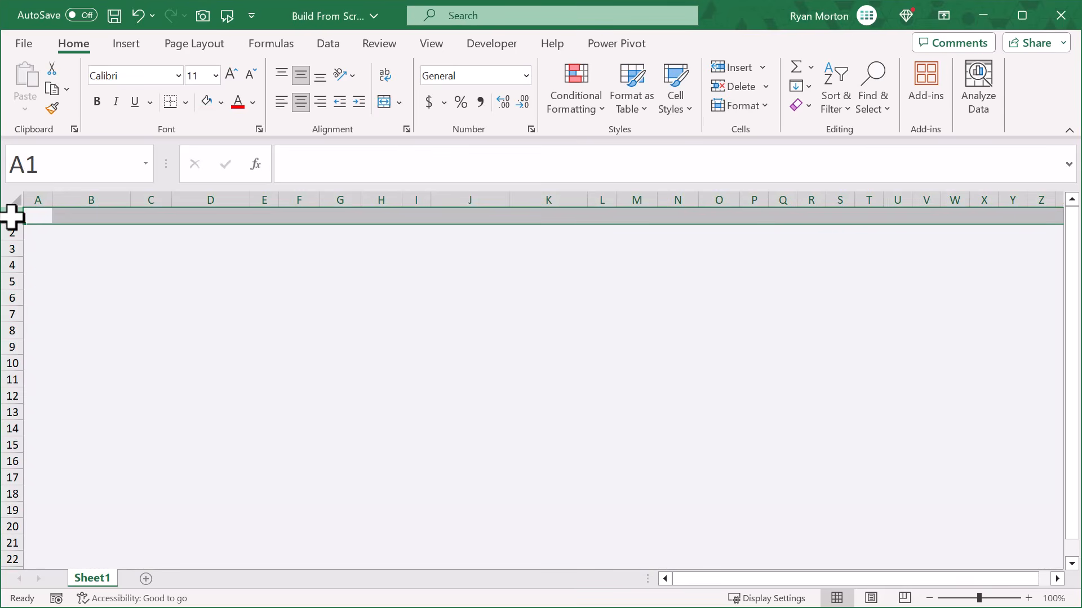
pyautogui.rightClick(6, 216)
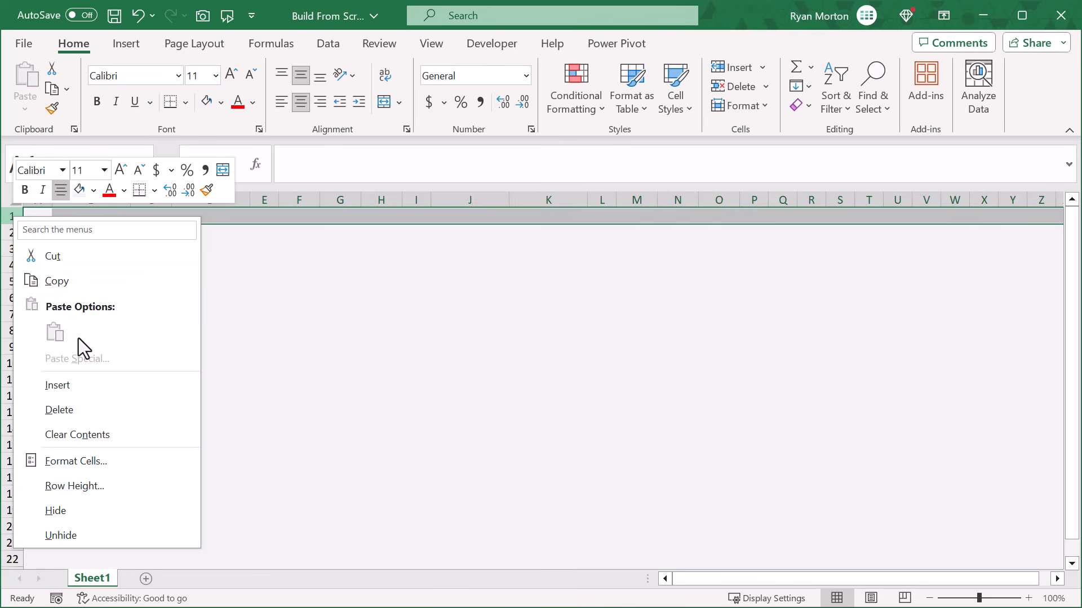
pyautogui.click(100, 485)
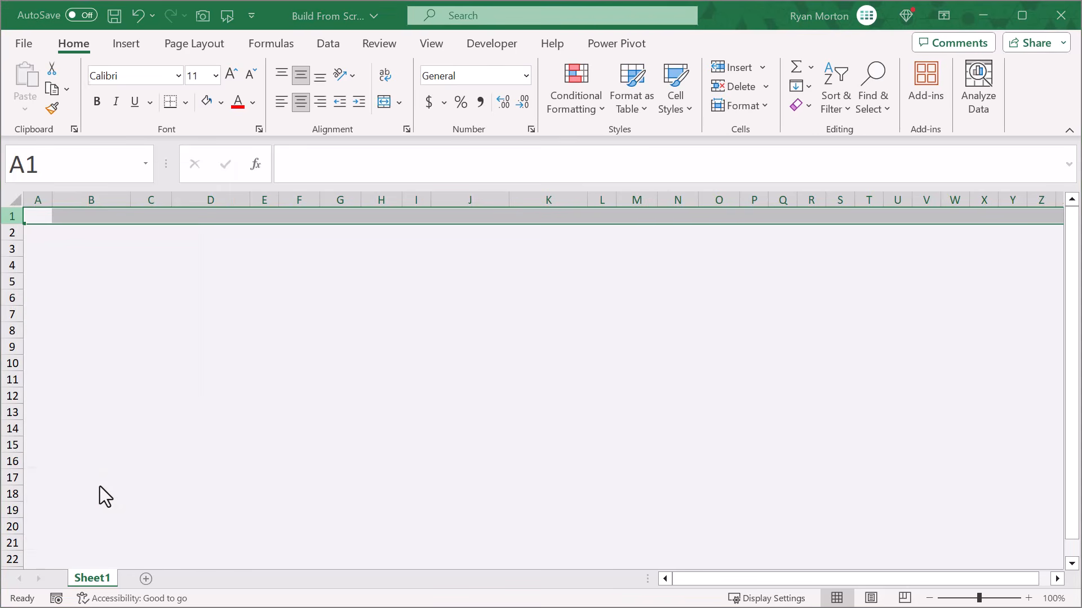
pyautogui.write('25')
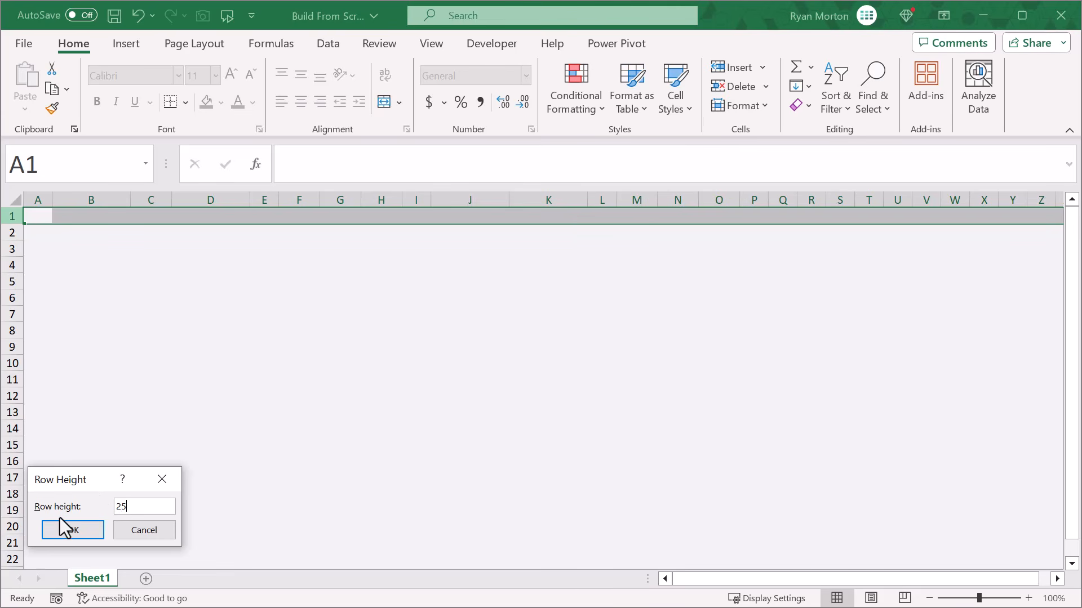
pyautogui.click(58, 526)
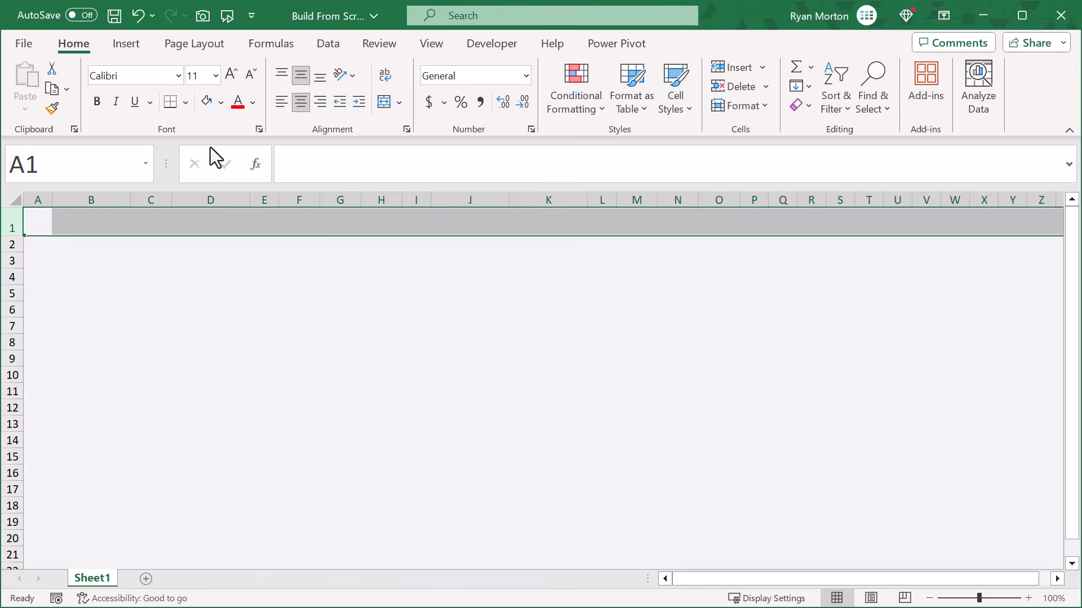
# - Fill row 1 with the custom dark navy color #142038
pyautogui.click(221, 102)
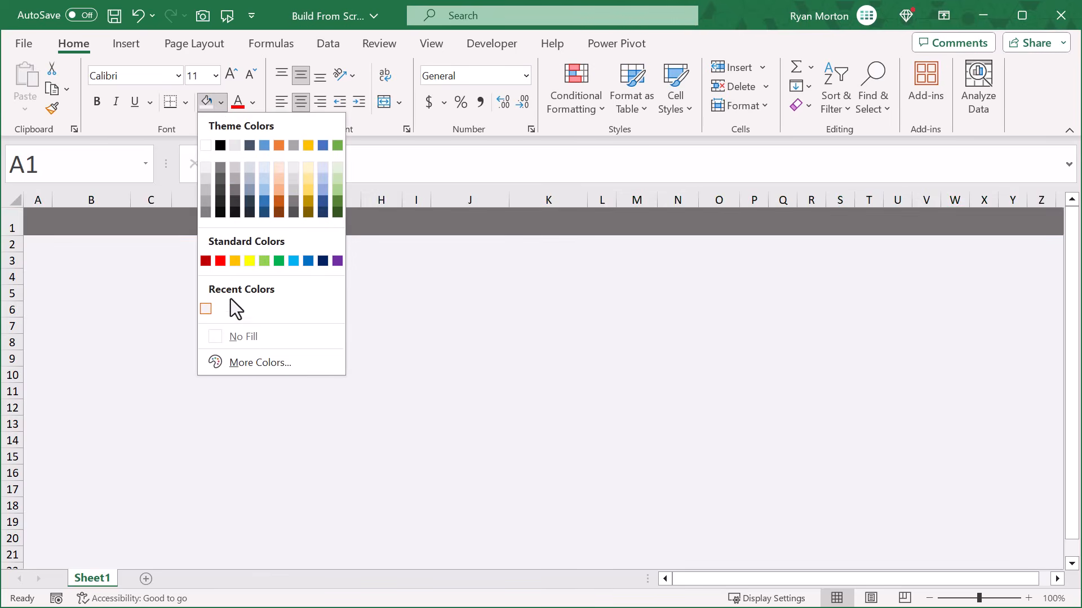
pyautogui.click(236, 362)
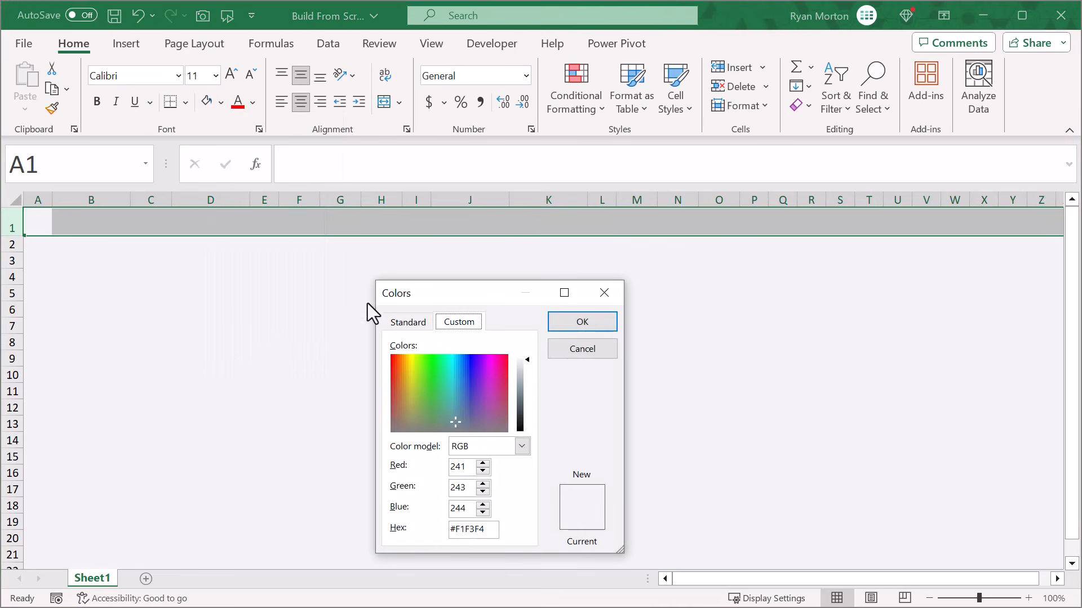
pyautogui.moveTo(432, 289); pyautogui.dragTo(384, 237)
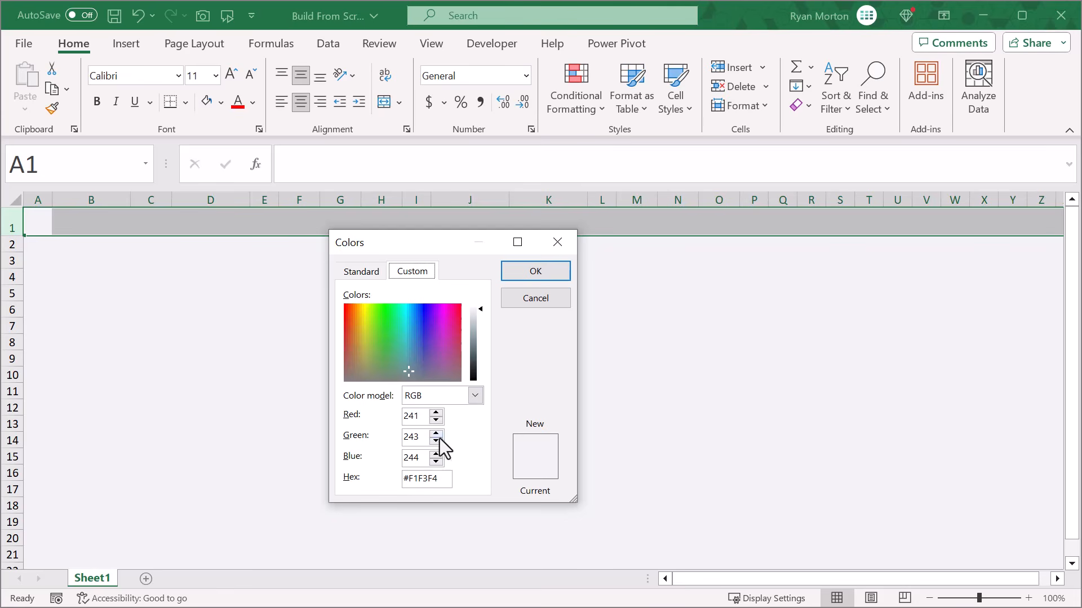
pyautogui.click(436, 479)
pyautogui.moveTo(436, 479); pyautogui.dragTo(398, 478)
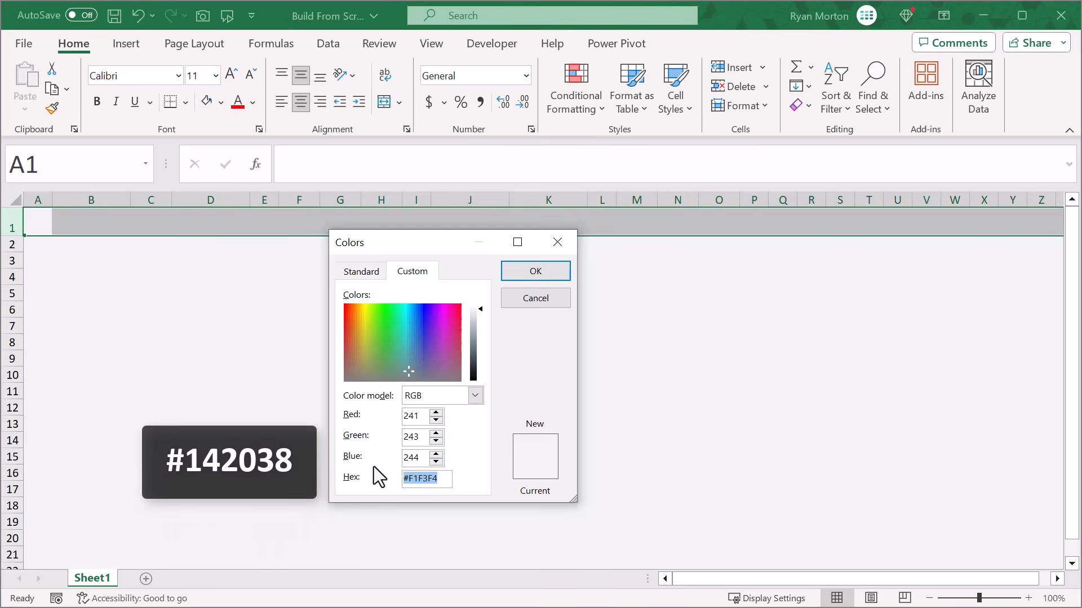
pyautogui.write('#142038')
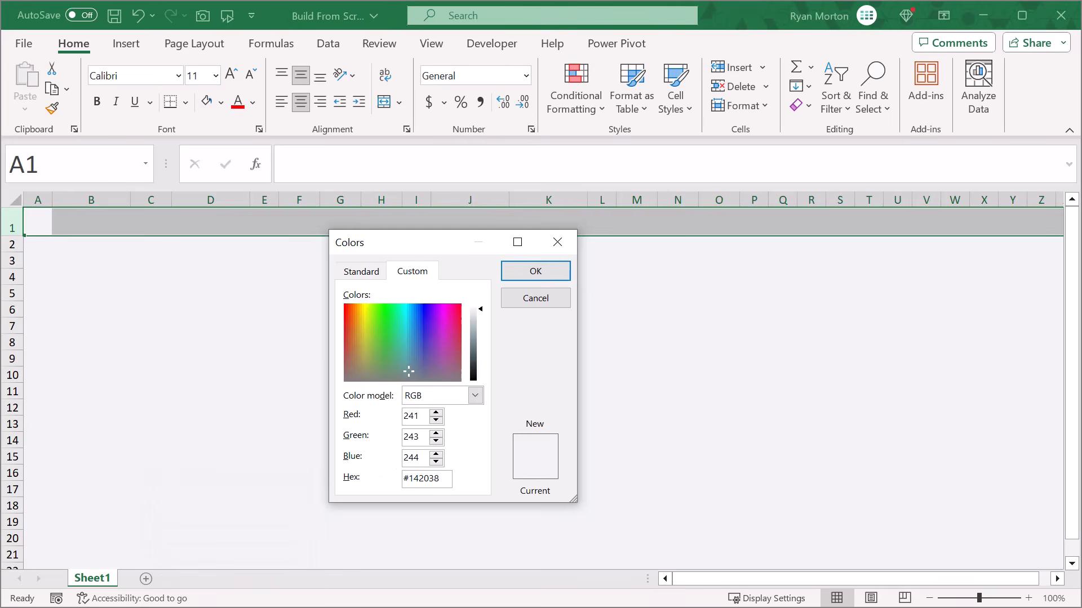
pyautogui.click(512, 277)
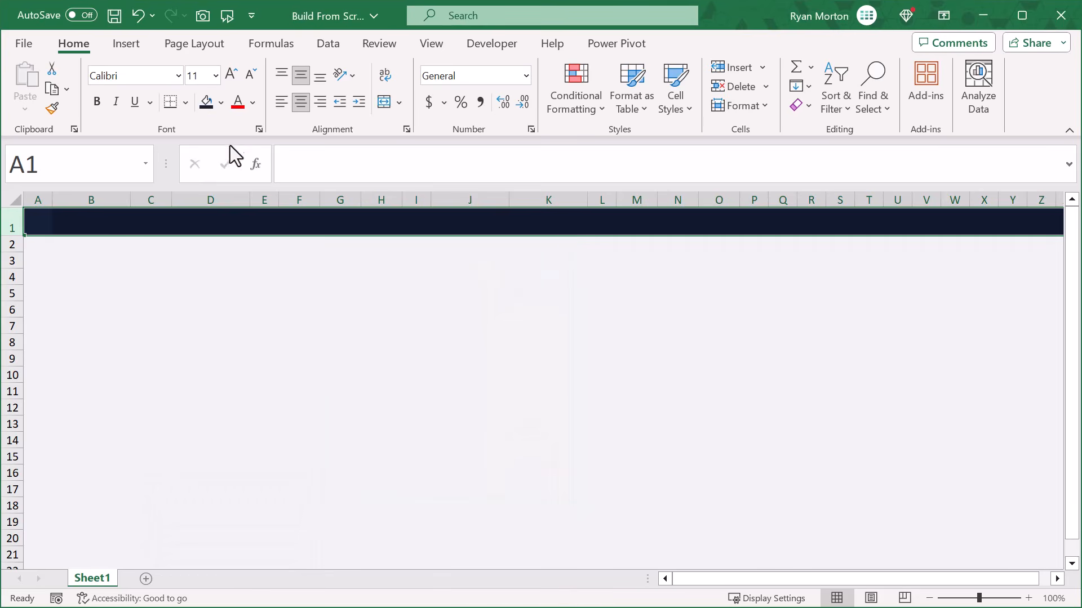
# - Format the text of row 1 as white, bold and 14 points in size
pyautogui.click(252, 104)
pyautogui.click(238, 170)
pyautogui.click(234, 79)
pyautogui.click(233, 79)
pyautogui.click(92, 225)
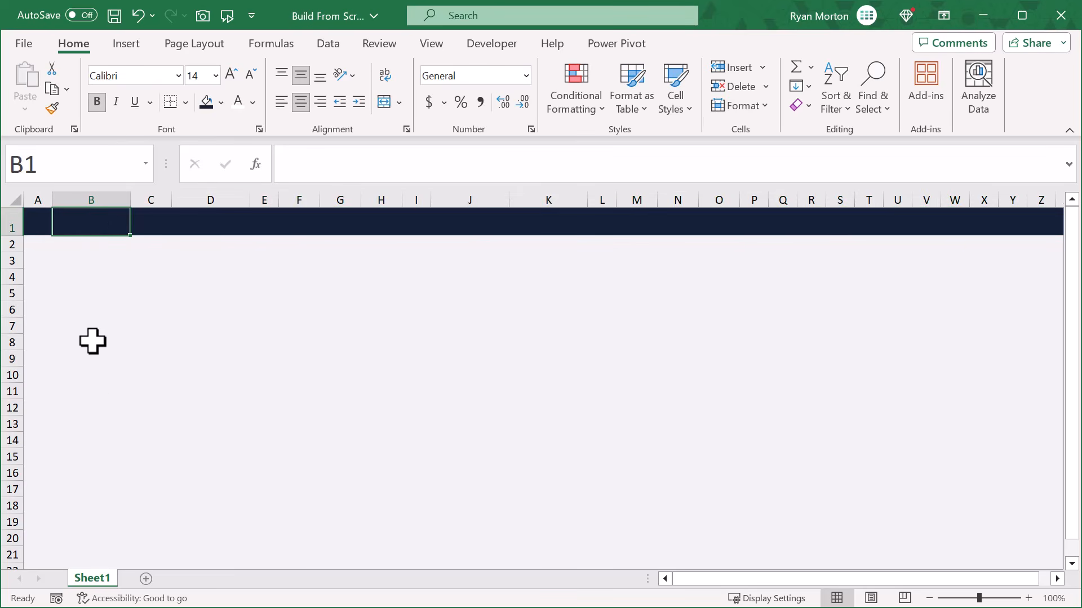
# - Rename the worksheet Sheet1 as SUMMARY
pyautogui.doubleClick(103, 581)
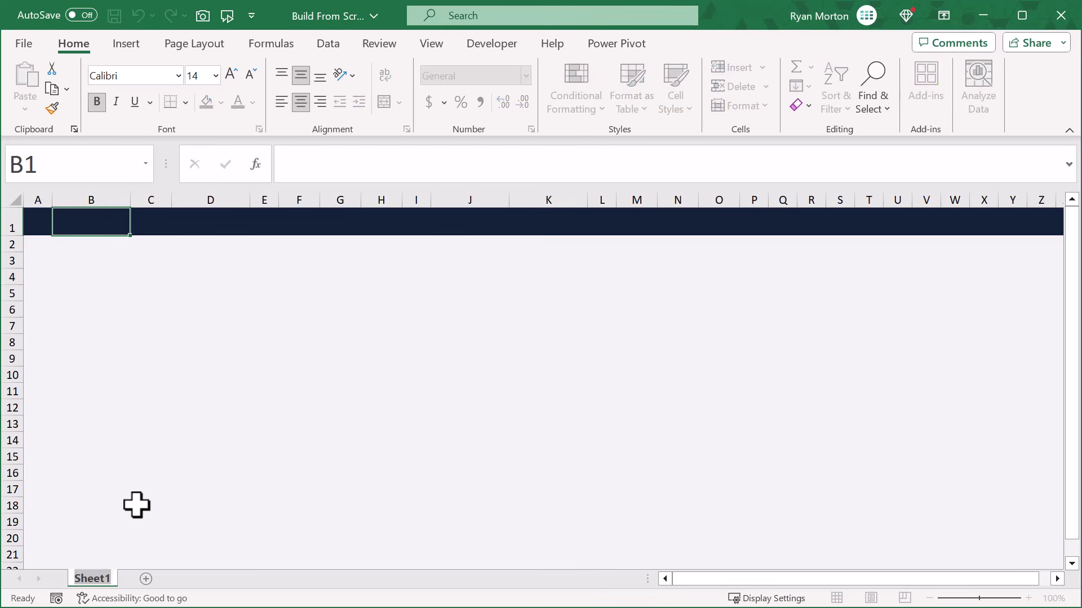
pyautogui.write('SUMMARY')
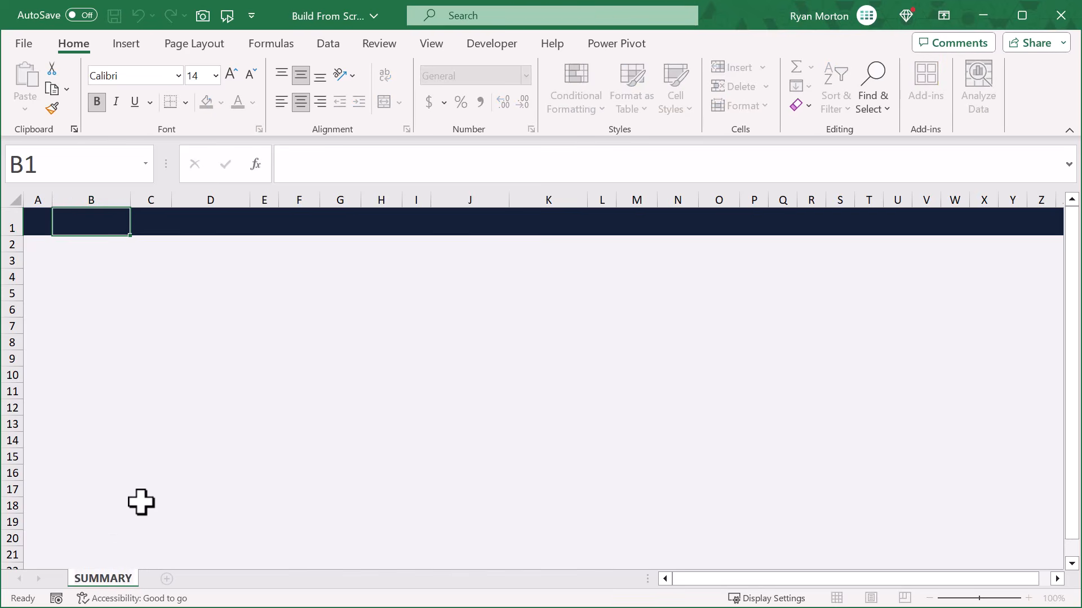
pyautogui.press('Return')
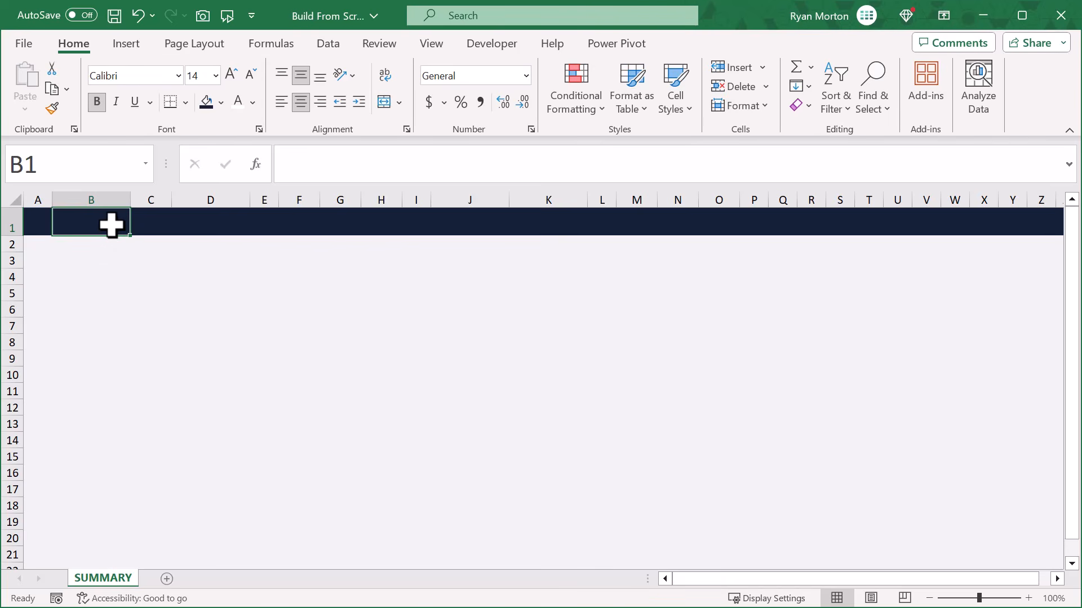
# - Enter the heading SUMMARY in cell B1
pyautogui.write('SUMM')
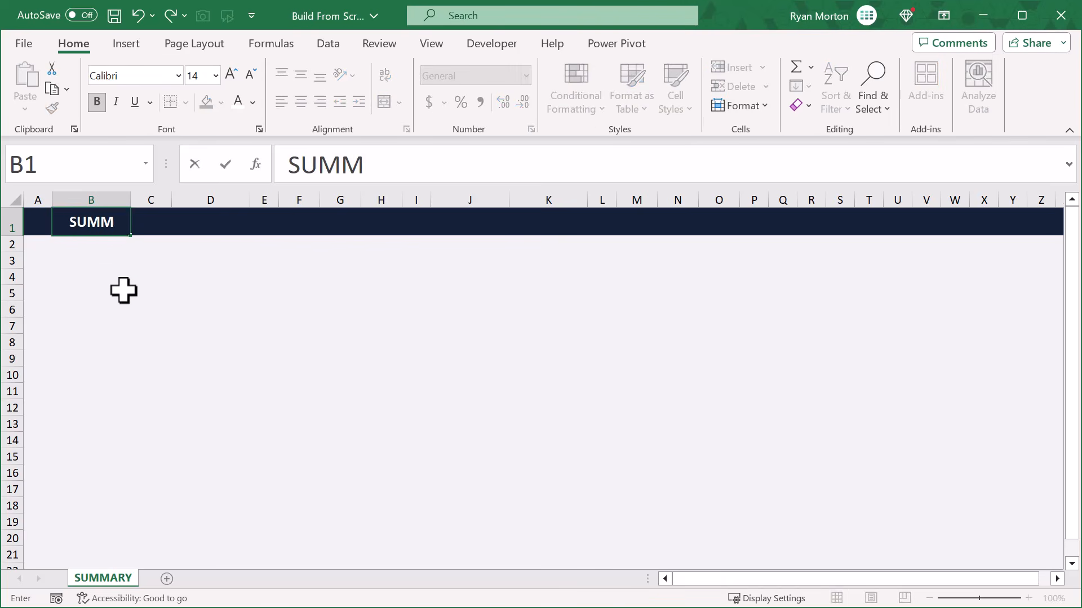
pyautogui.write('ARY')
pyautogui.press('Return')
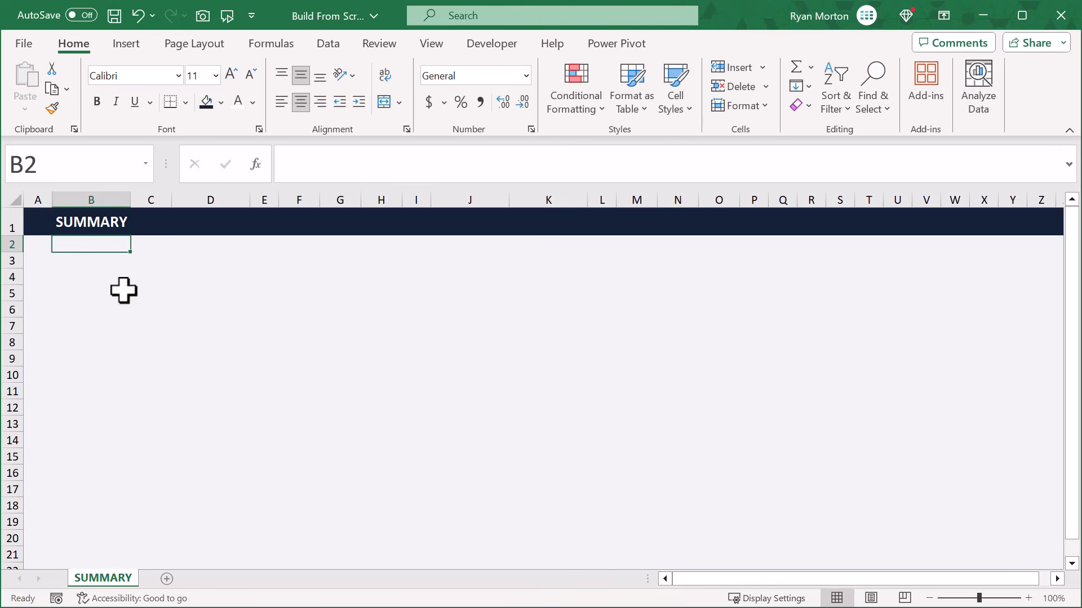
# - Remove the fill color from cells B3 to D3
pyautogui.click(91, 262)
pyautogui.moveTo(169, 261); pyautogui.dragTo(206, 260)
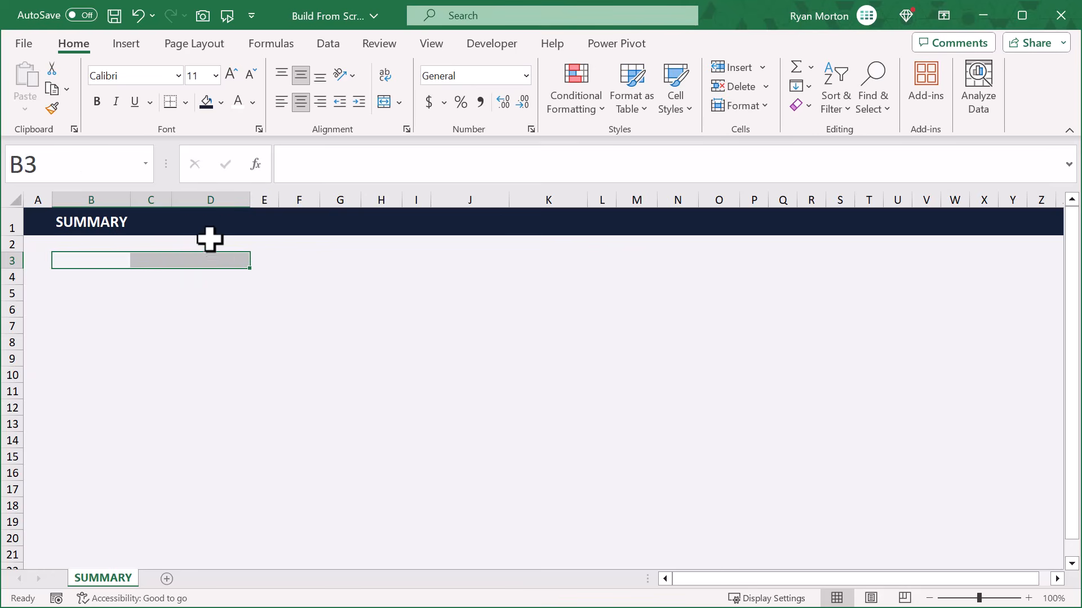
pyautogui.click(222, 105)
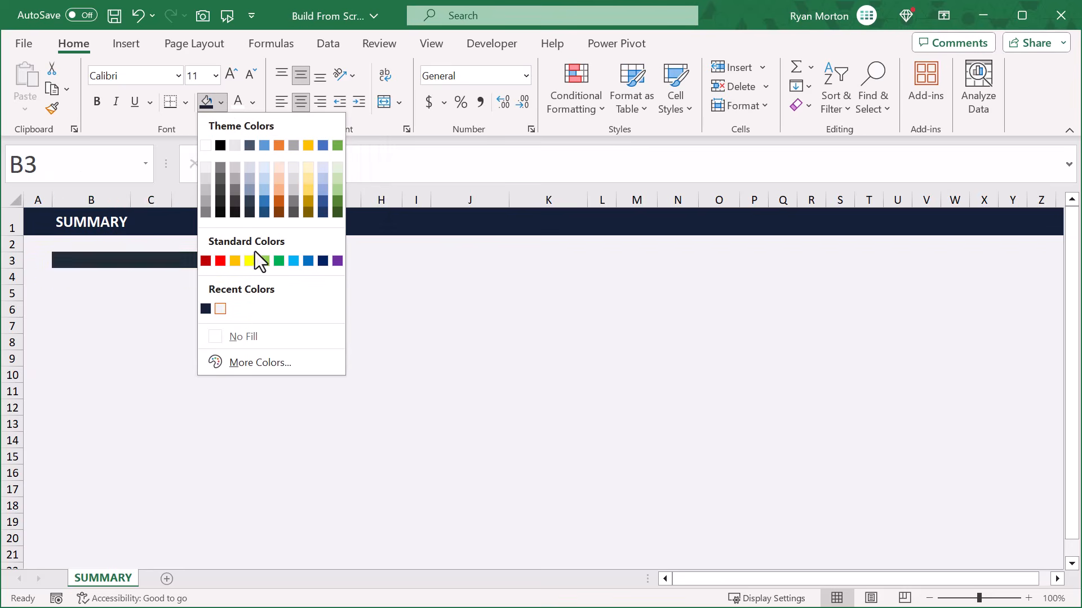
pyautogui.click(254, 336)
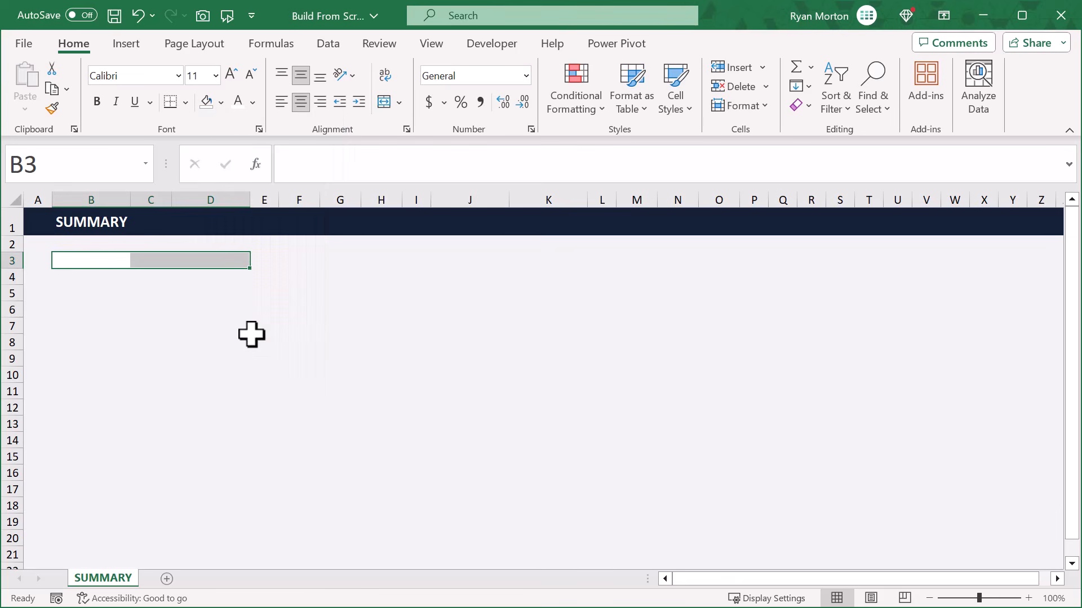
# - Add light gray outline and inside borders to cells B3 to D3
pyautogui.click(186, 103)
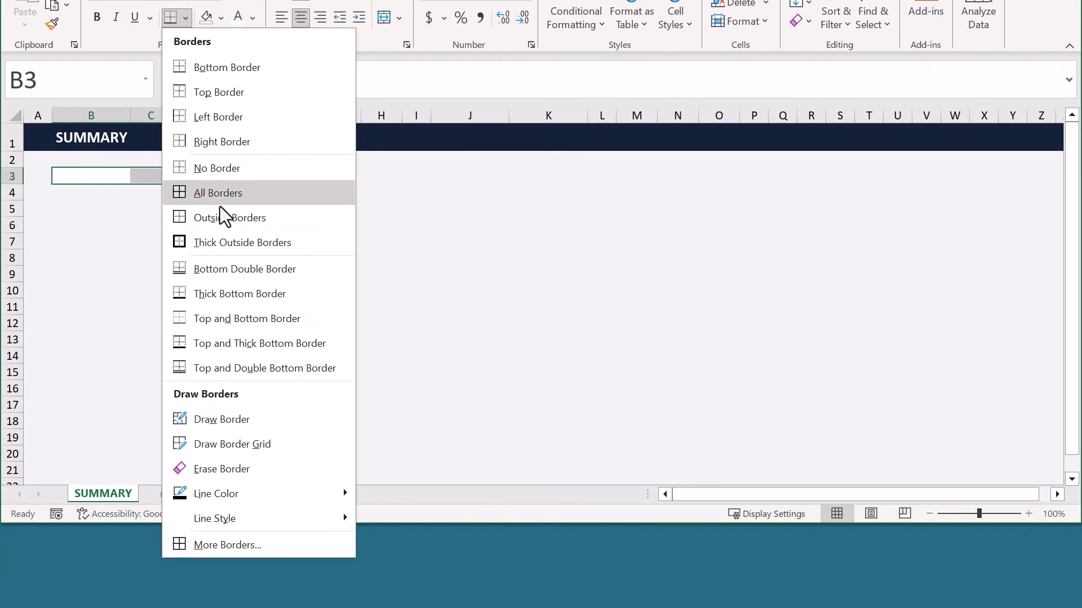
pyautogui.click(231, 544)
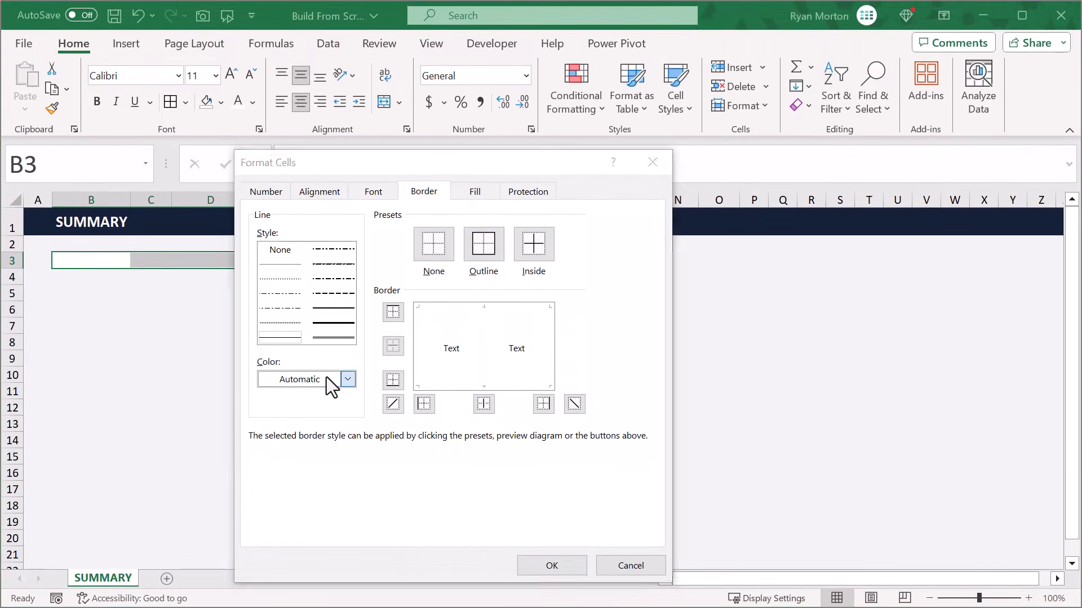
pyautogui.click(348, 295)
pyautogui.click(266, 492)
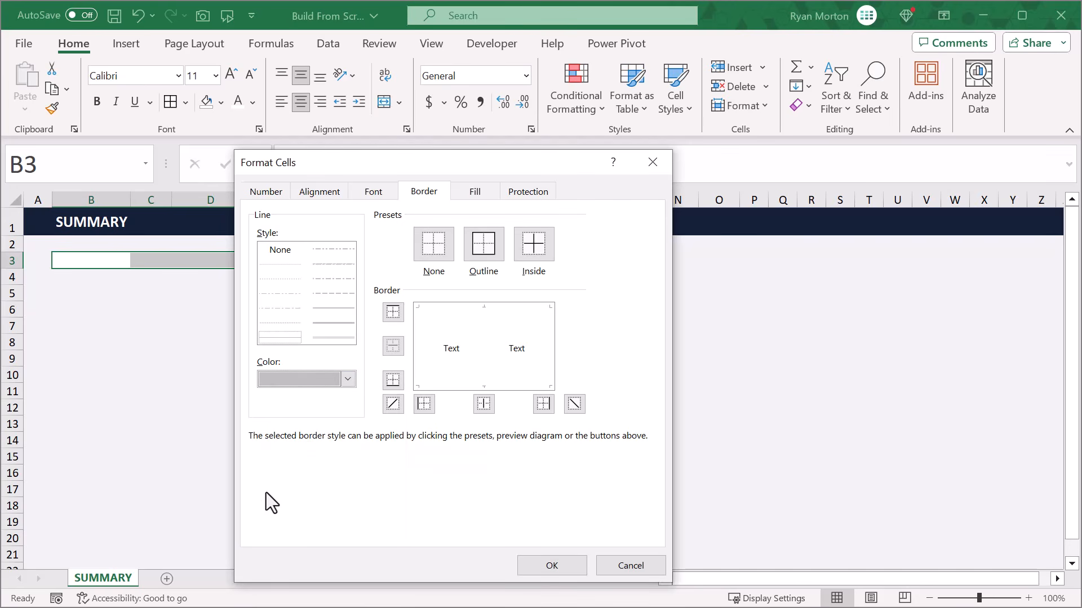
pyautogui.click(479, 255)
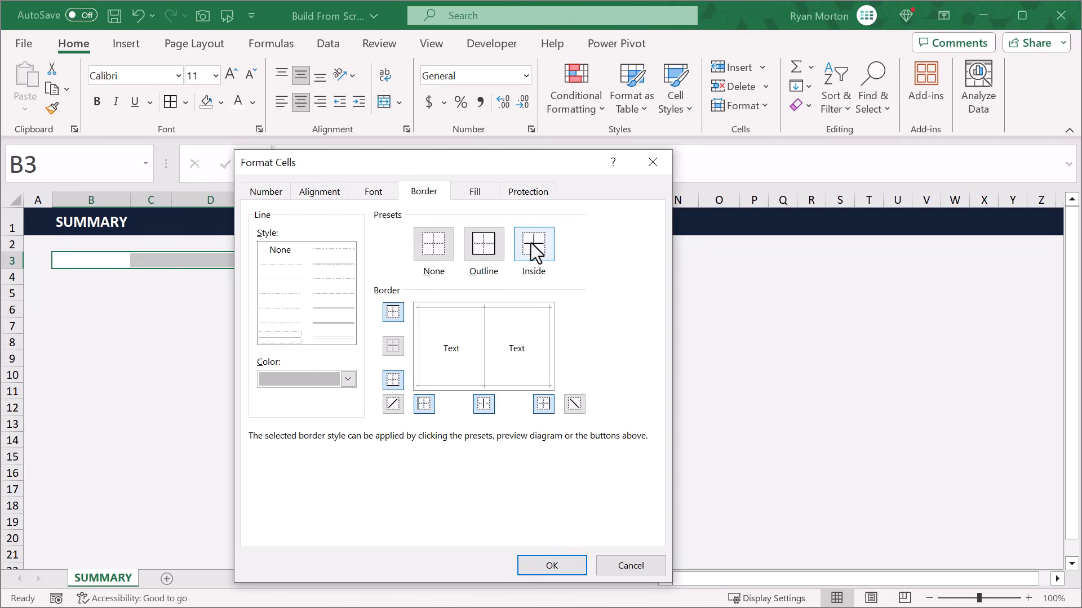
pyautogui.click(543, 559)
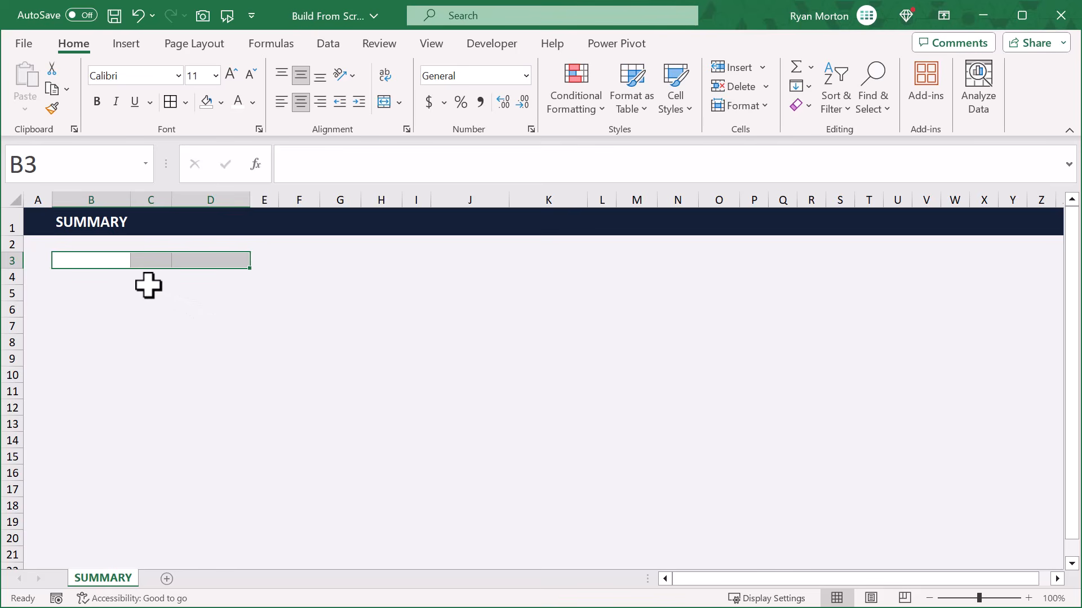
# - Copy the bordered cells B3 to D3 into row 3 starting at F3, J3 and M3
pyautogui.hotkey('ctrl', 'c')
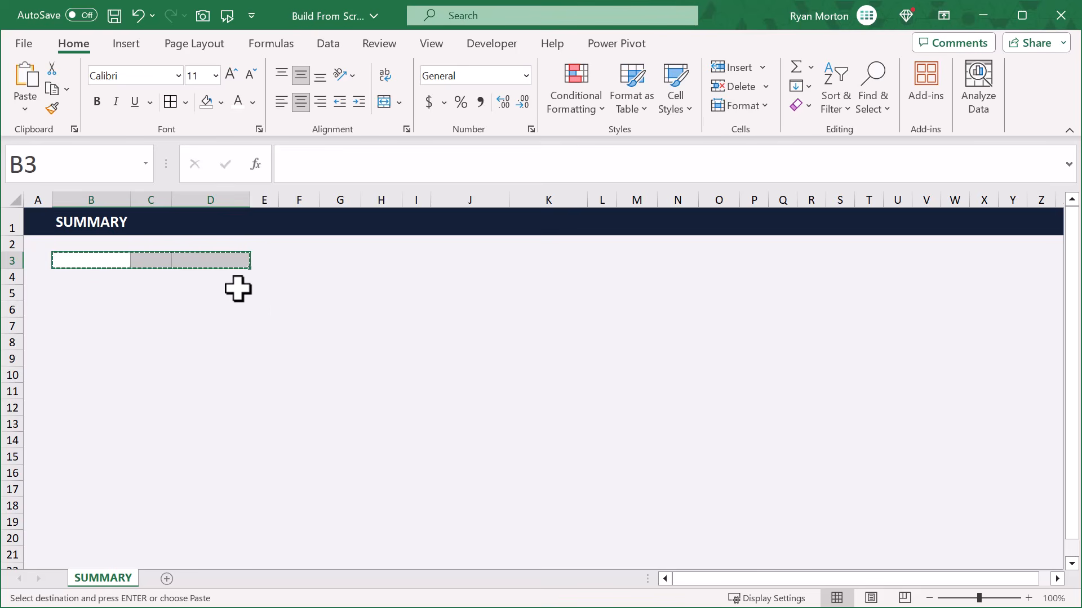
pyautogui.click(307, 260)
pyautogui.hotkey('ctrl', 'v')
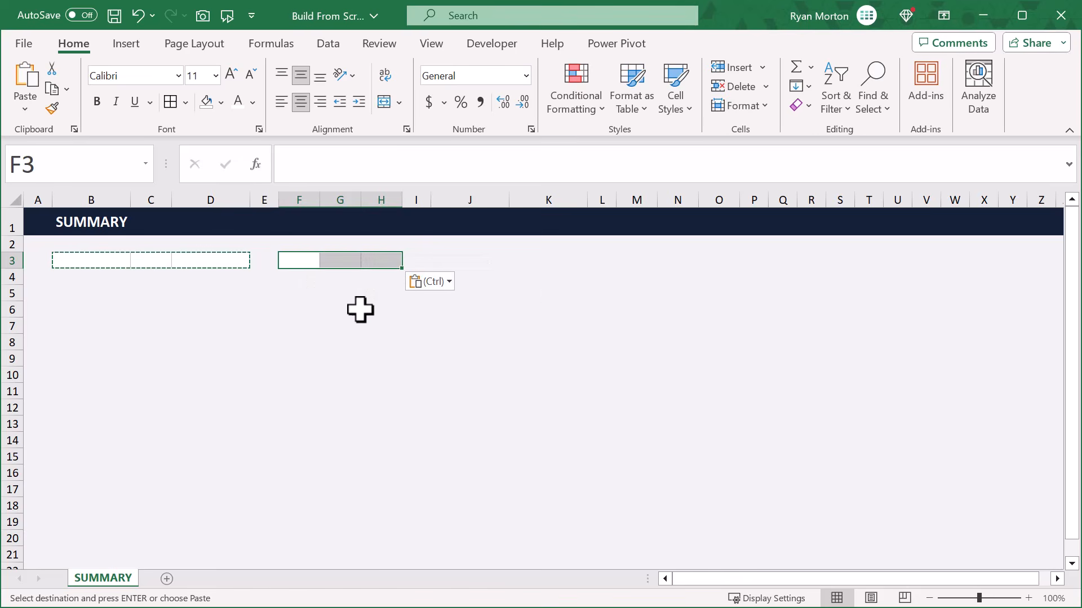
pyautogui.click(484, 260)
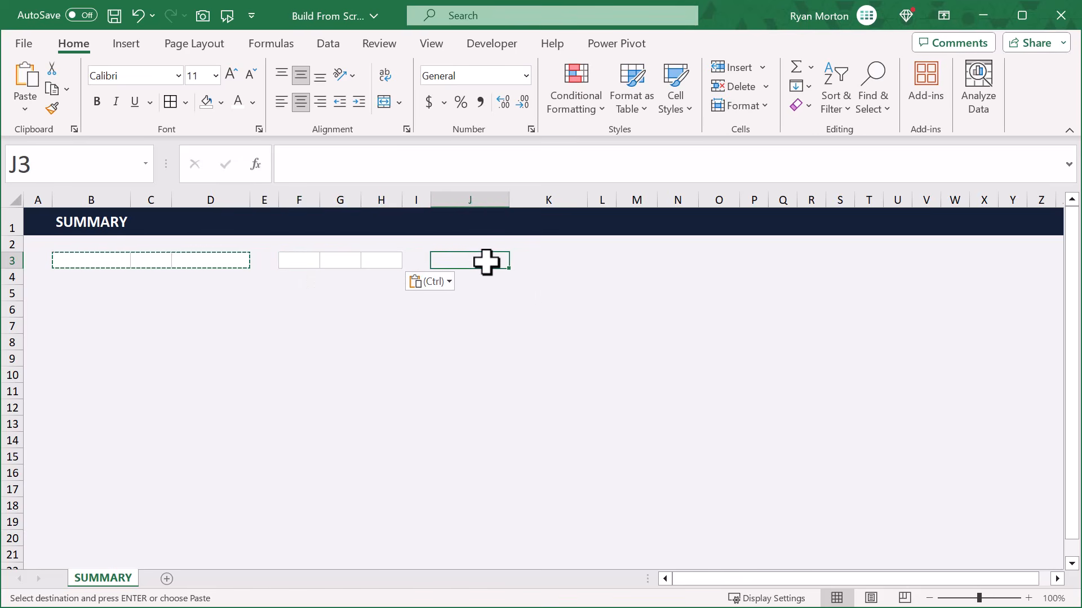
pyautogui.hotkey('ctrl', 'v')
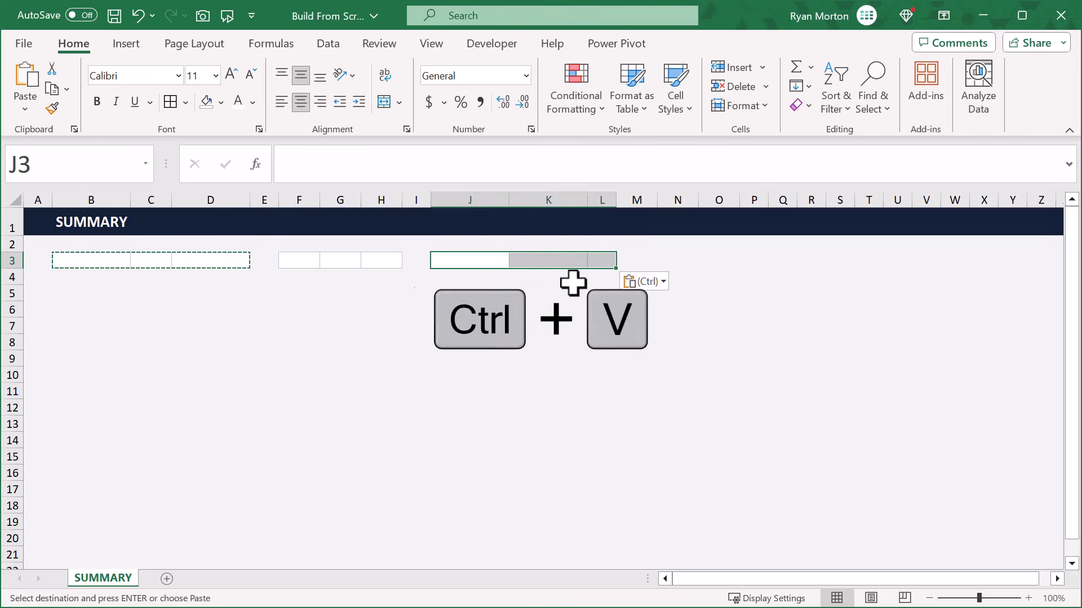
pyautogui.click(637, 261)
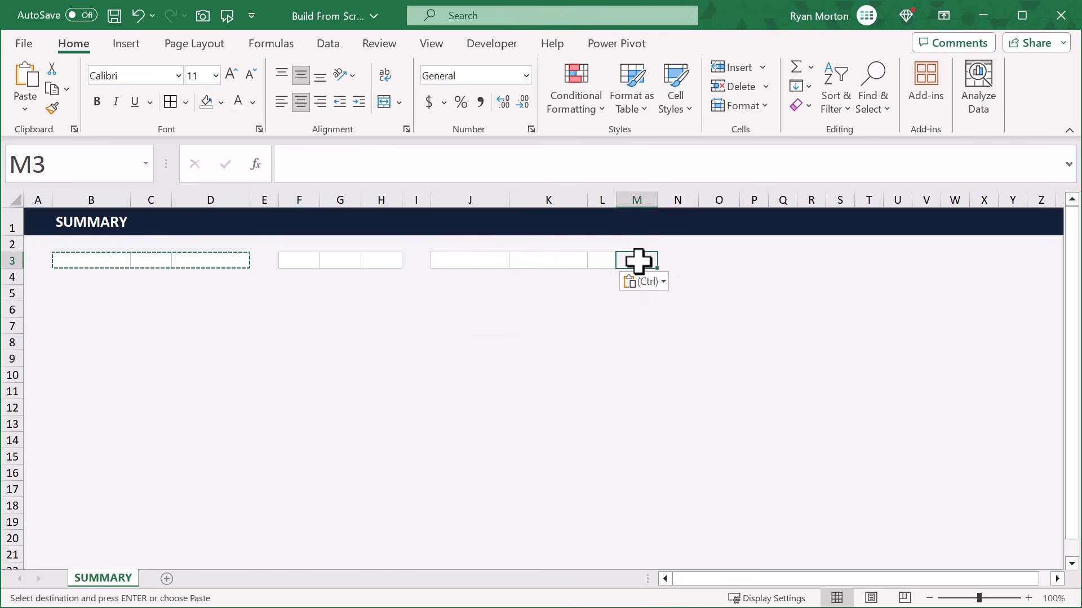
pyautogui.hotkey('ctrl', 'v')
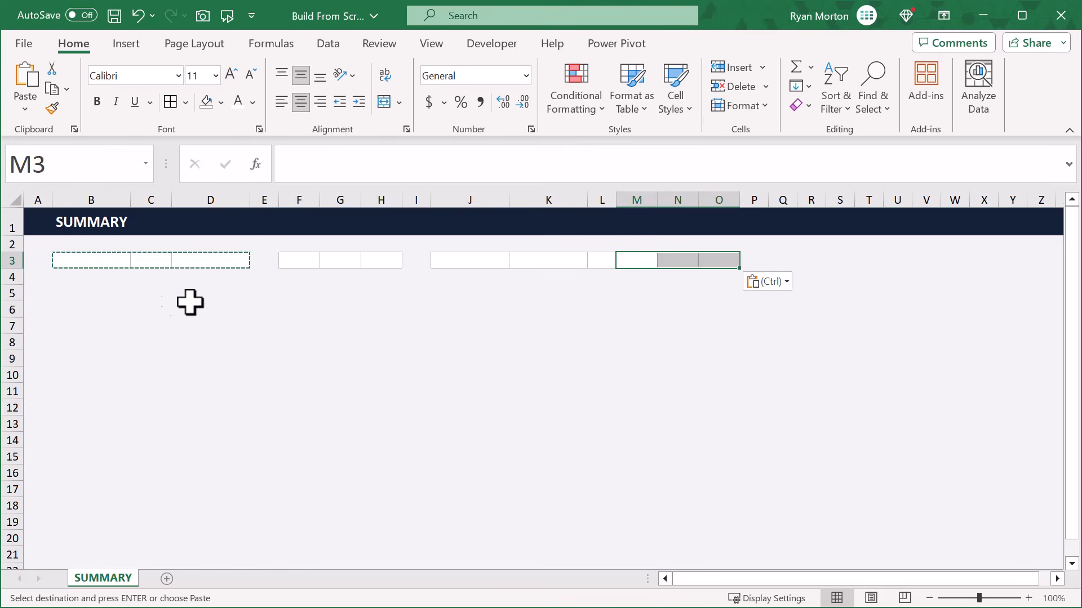
# - Paste the copied bordered cells at B5 and F5, and fill B5 to D5 down through row 15
pyautogui.click(92, 291)
pyautogui.hotkey('ctrl', 'v')
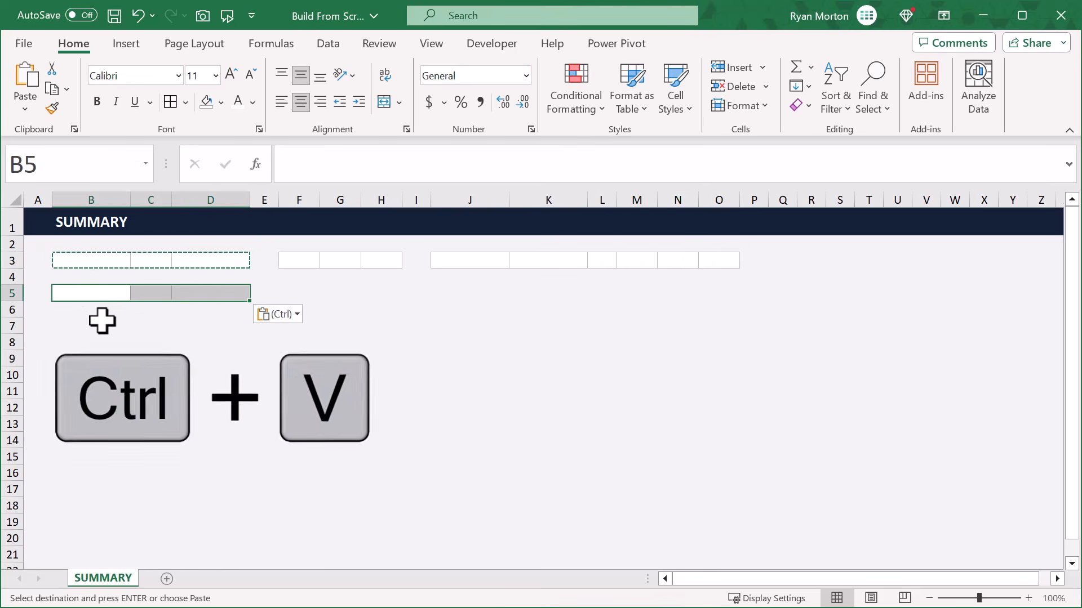
pyautogui.click(296, 293)
pyautogui.hotkey('ctrl', 'v')
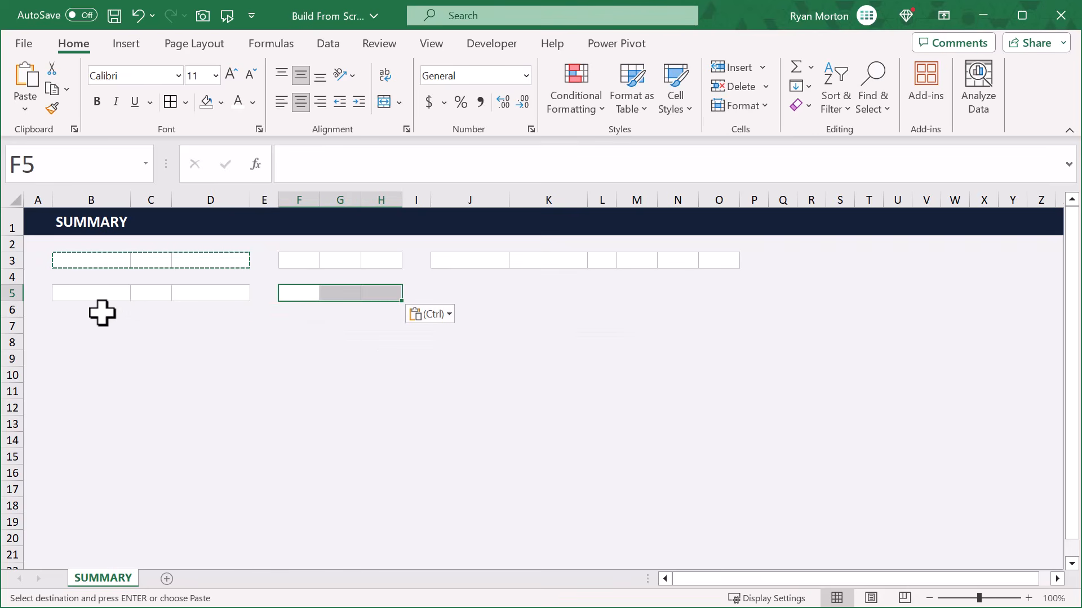
pyautogui.moveTo(118, 293); pyautogui.dragTo(254, 465)
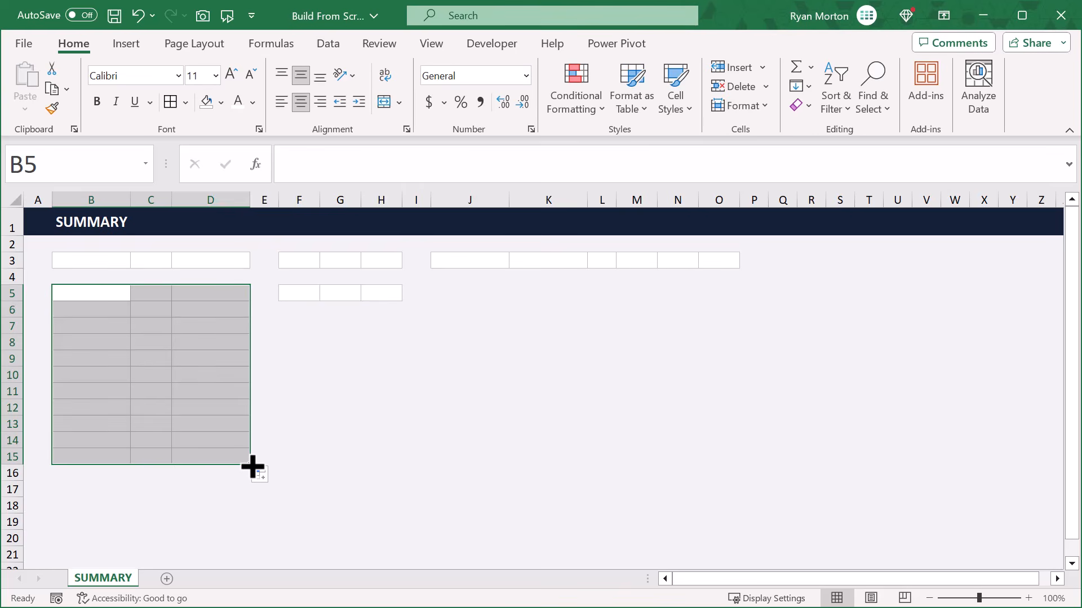
pyautogui.moveTo(252, 467); pyautogui.dragTo(259, 541)
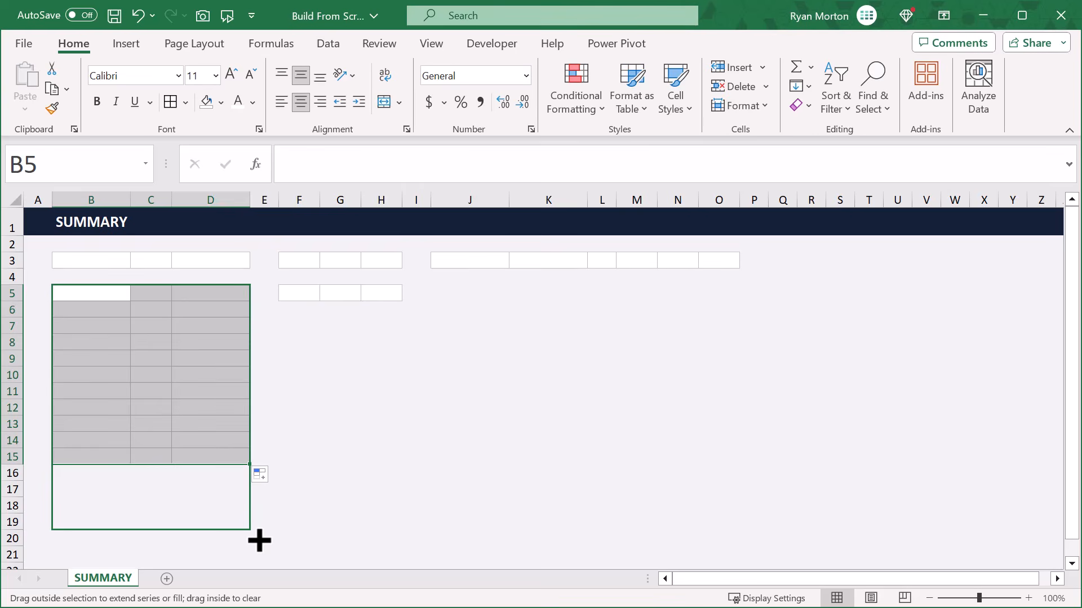
pyautogui.moveTo(260, 540); pyautogui.dragTo(259, 541)
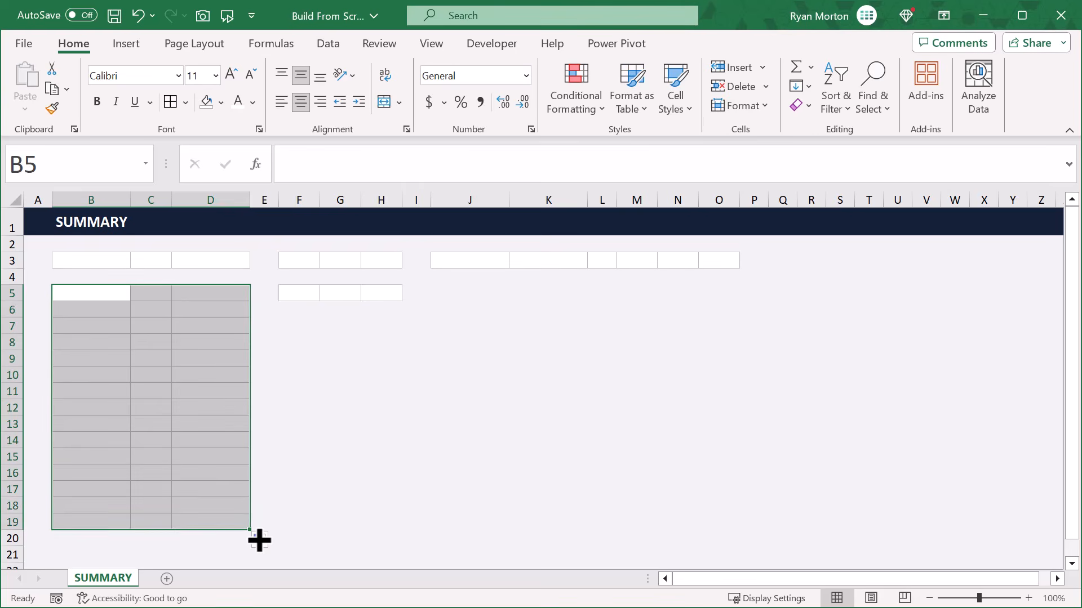
pyautogui.click(222, 369)
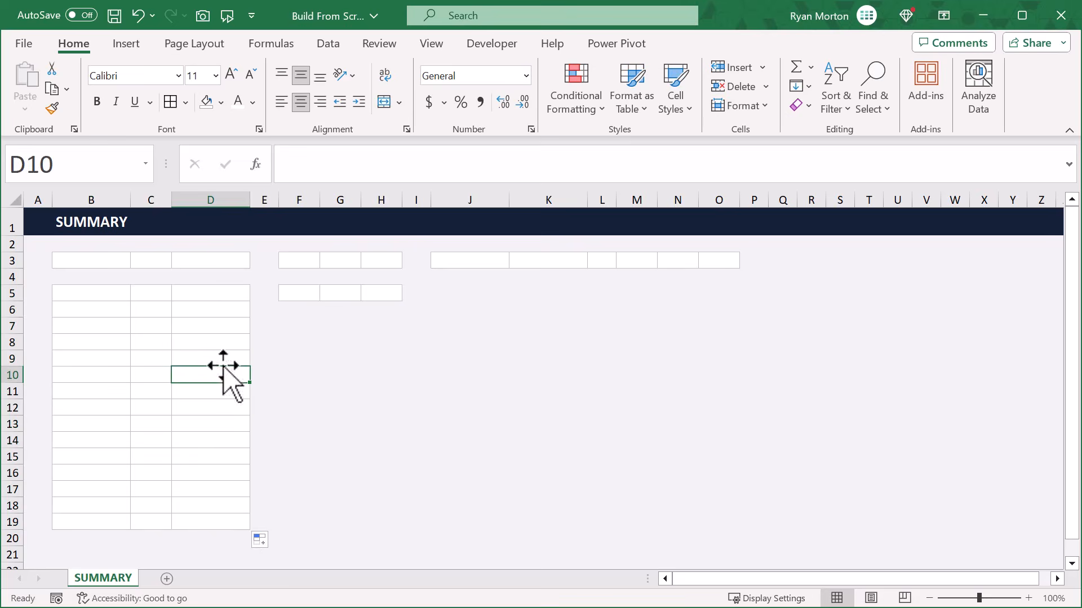
pyautogui.click(139, 18)
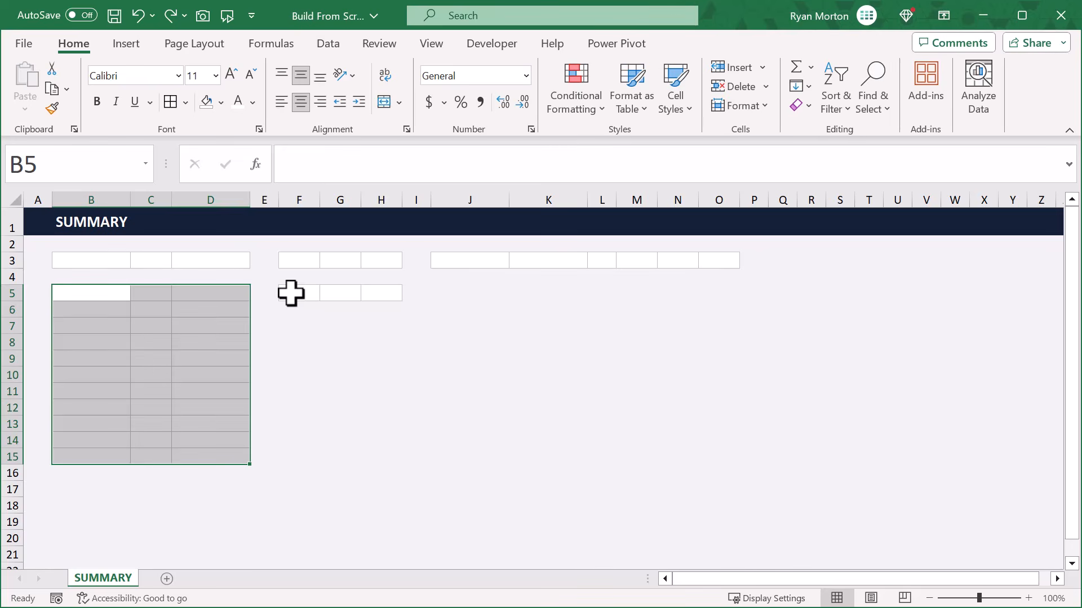
# - Fill the bordered cells F5 to H5 down through row 15
pyautogui.moveTo(291, 293); pyautogui.dragTo(392, 463)
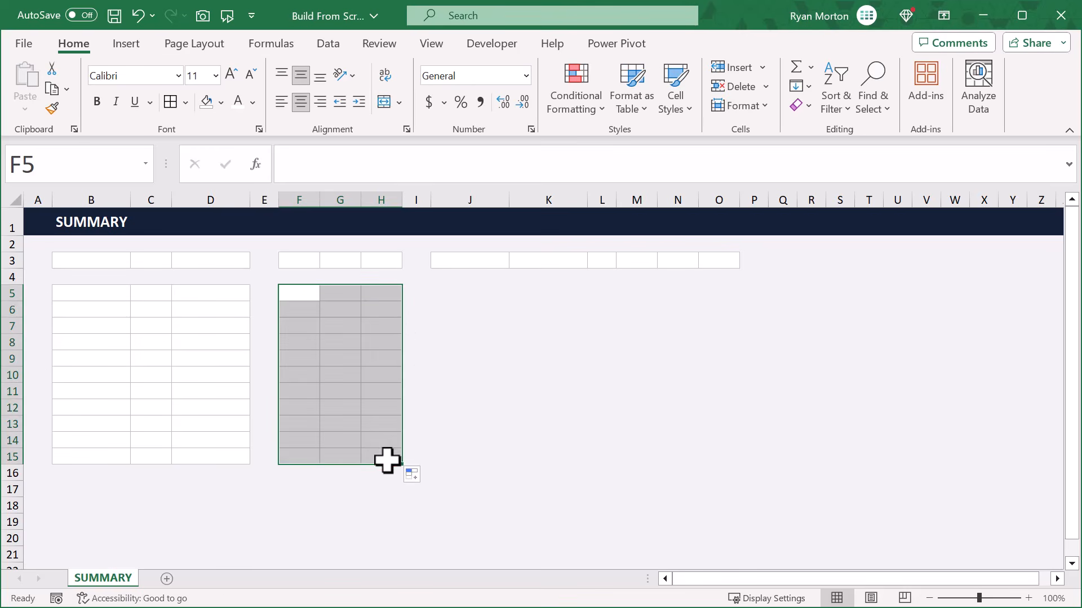
pyautogui.click(381, 457)
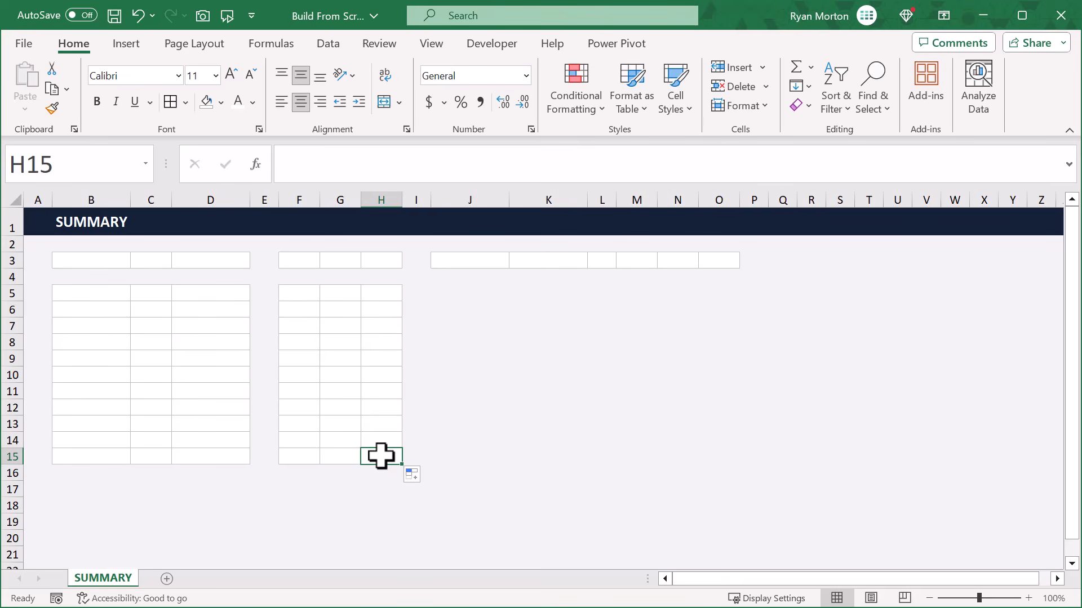
# - Fill the plain cell L2 down into L3 to replace its bordered white formatting with the sheet background
pyautogui.click(601, 242)
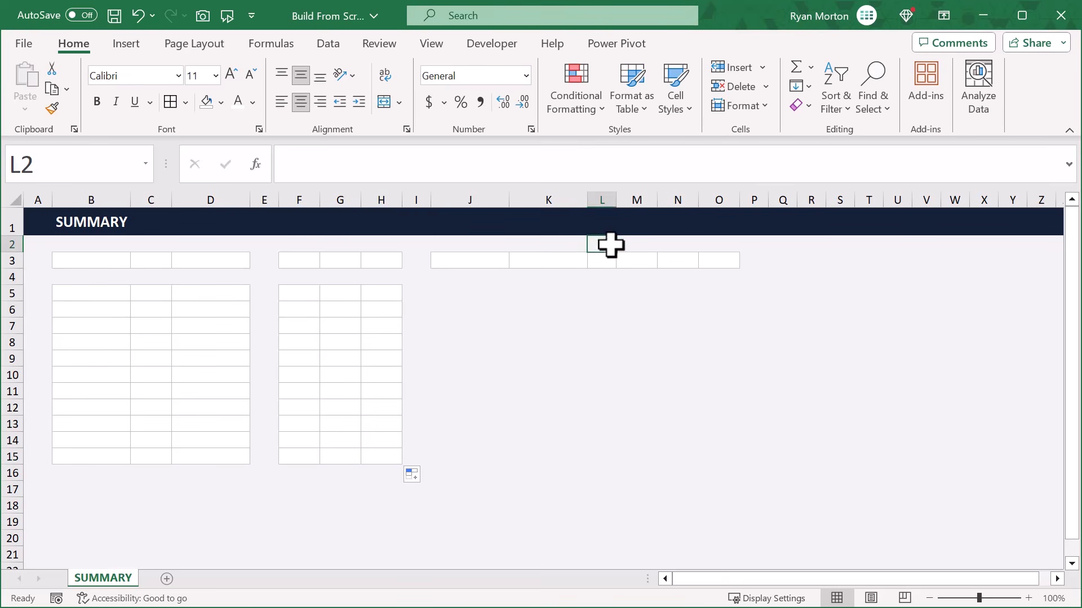
pyautogui.moveTo(620, 252); pyautogui.dragTo(619, 268)
pyautogui.click(602, 259)
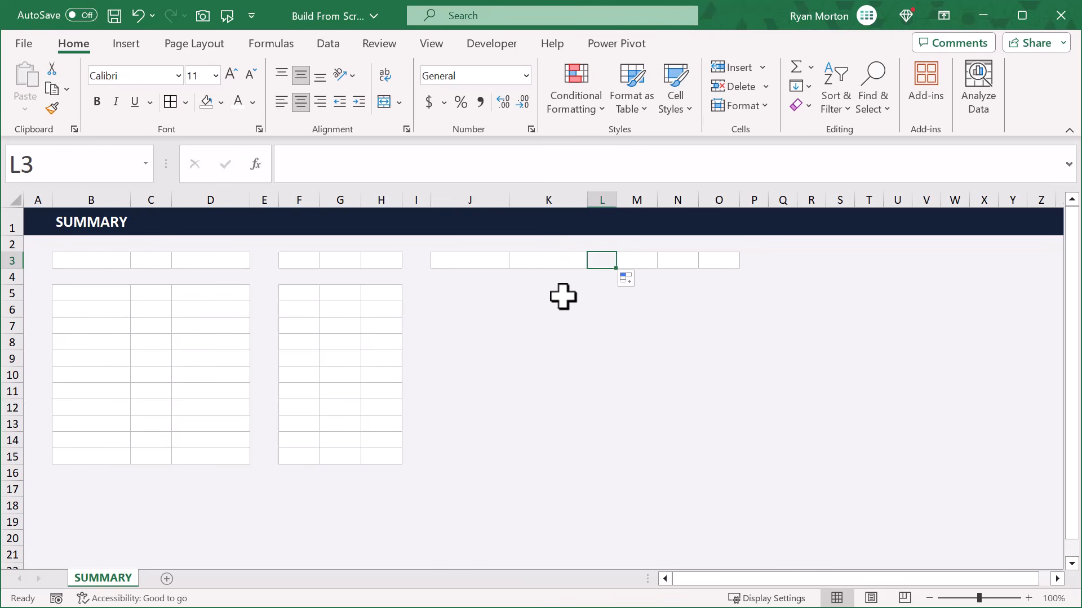
# - Enter the label TOTAL in cell B3 and the label Name in cell J3
pyautogui.click(118, 261)
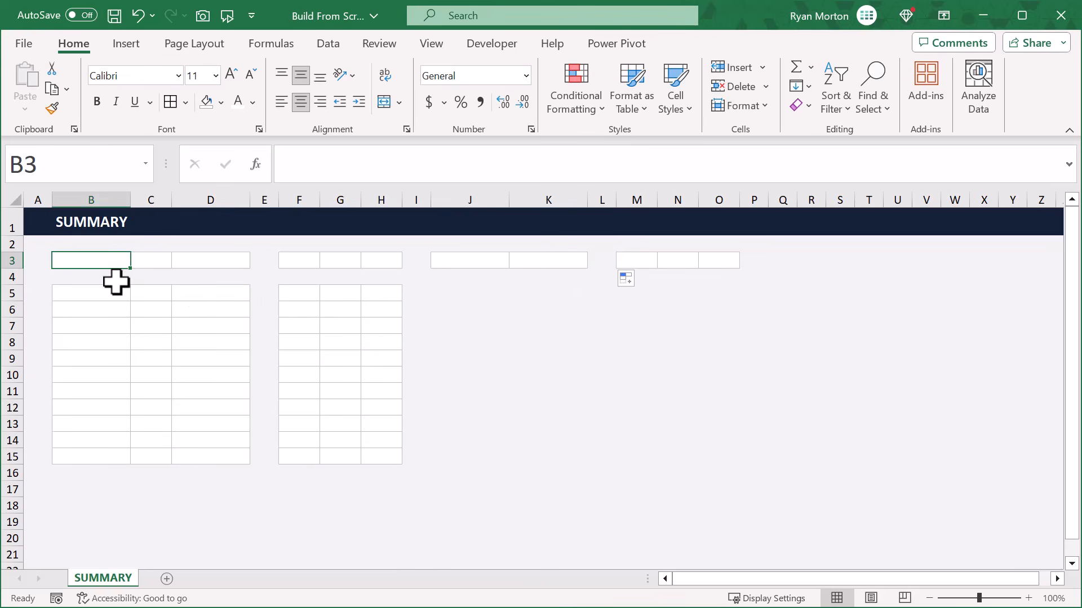
pyautogui.write('TOTAL')
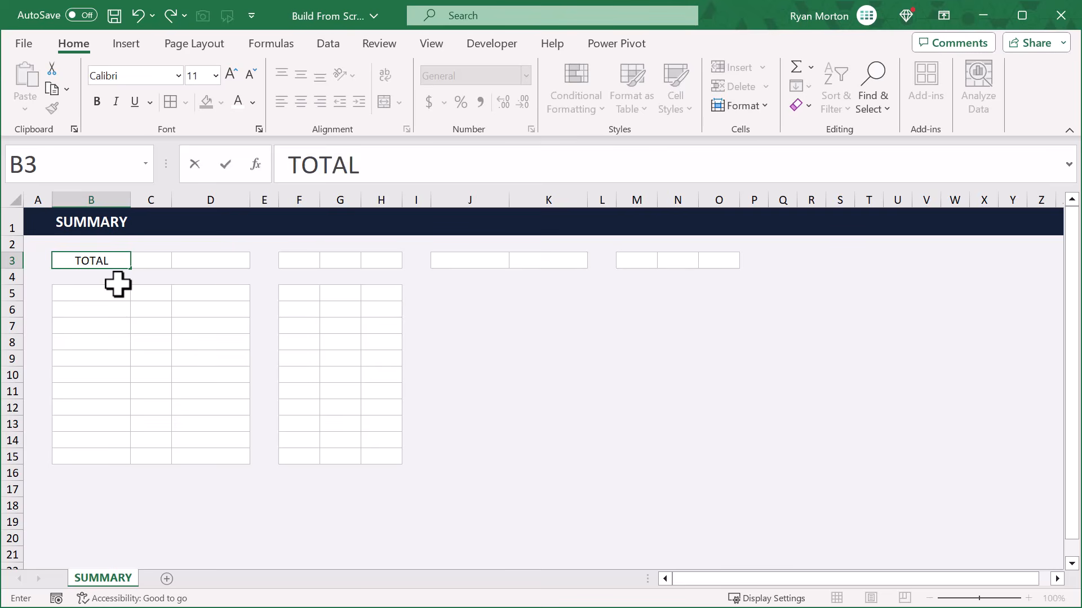
pyautogui.press('Return')
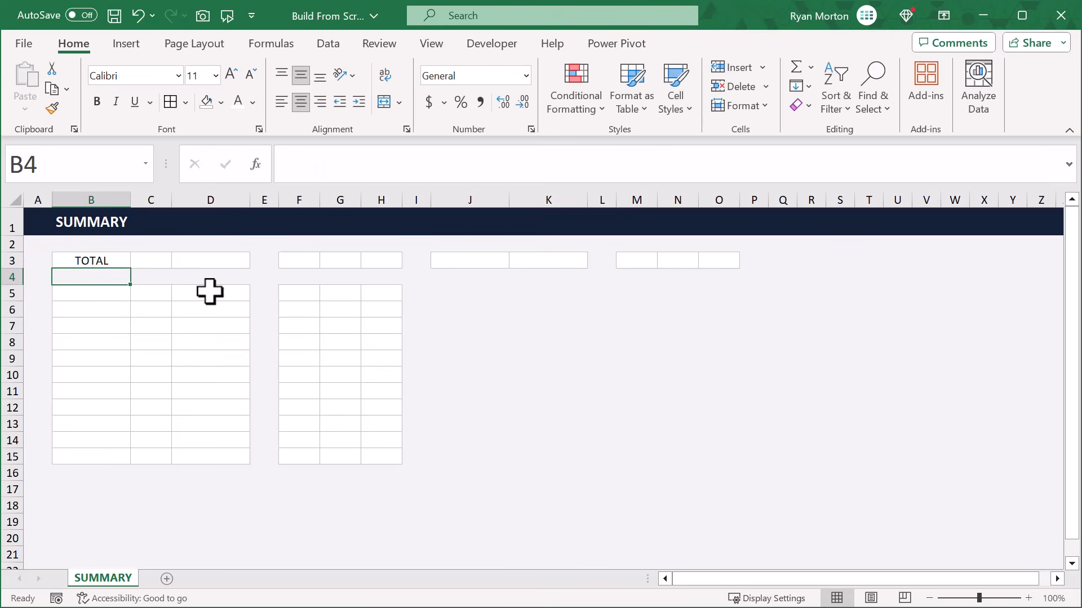
pyautogui.click(452, 261)
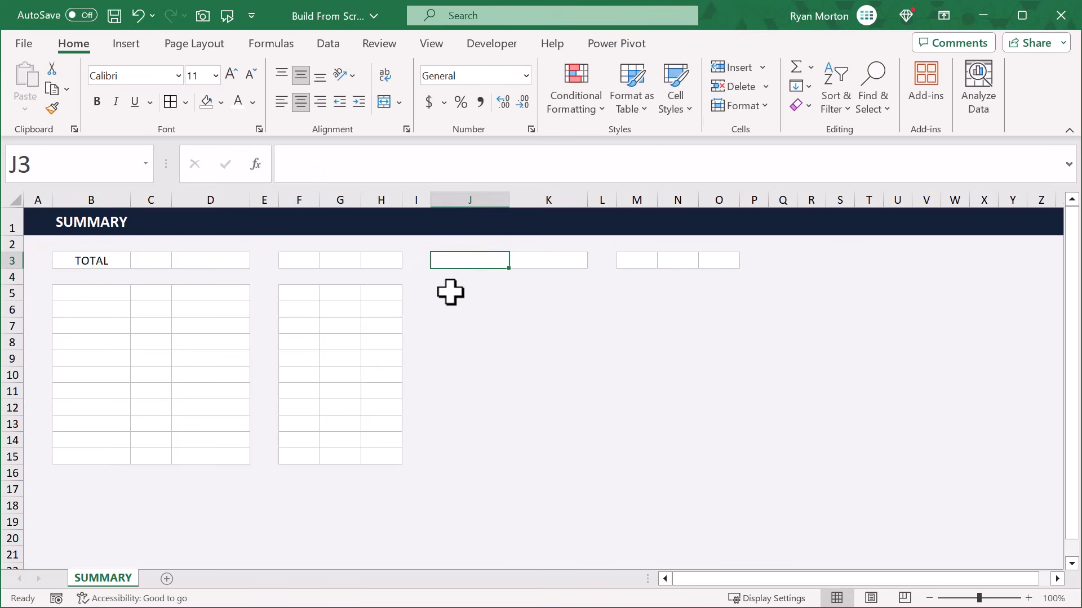
pyautogui.write('Name')
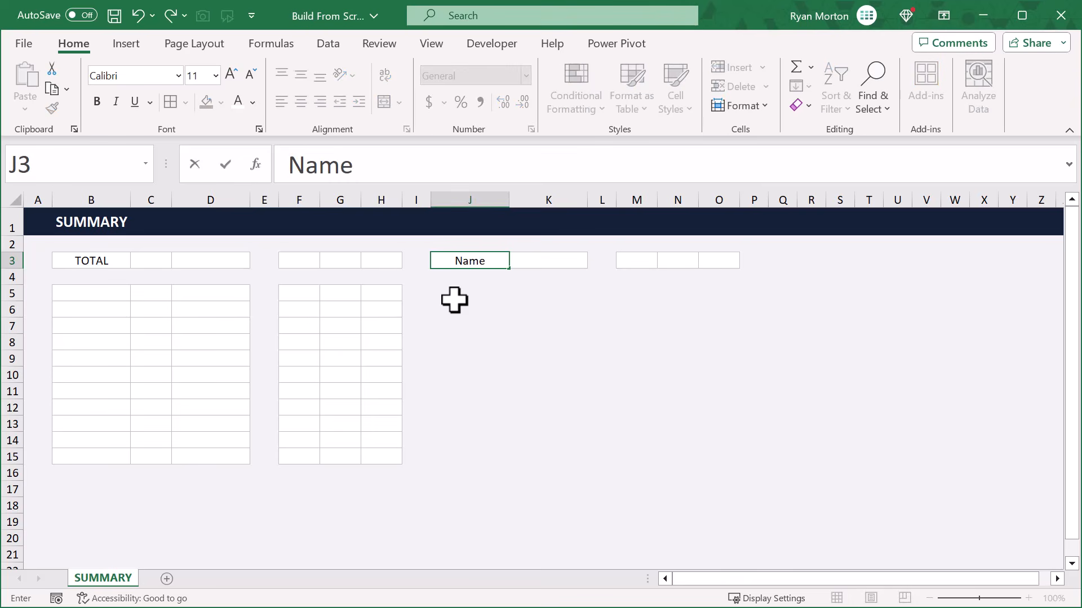
pyautogui.press('Return')
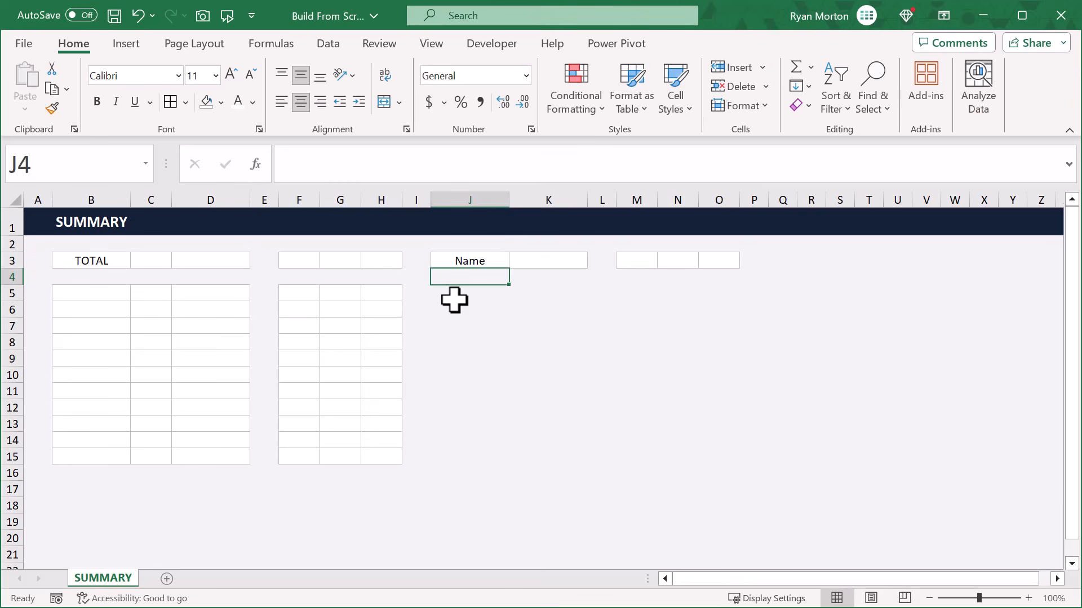
# - Enter the headers Name in B5 and Percent in C5, and merge and center C5 with D5
pyautogui.click(109, 296)
pyautogui.write('N')
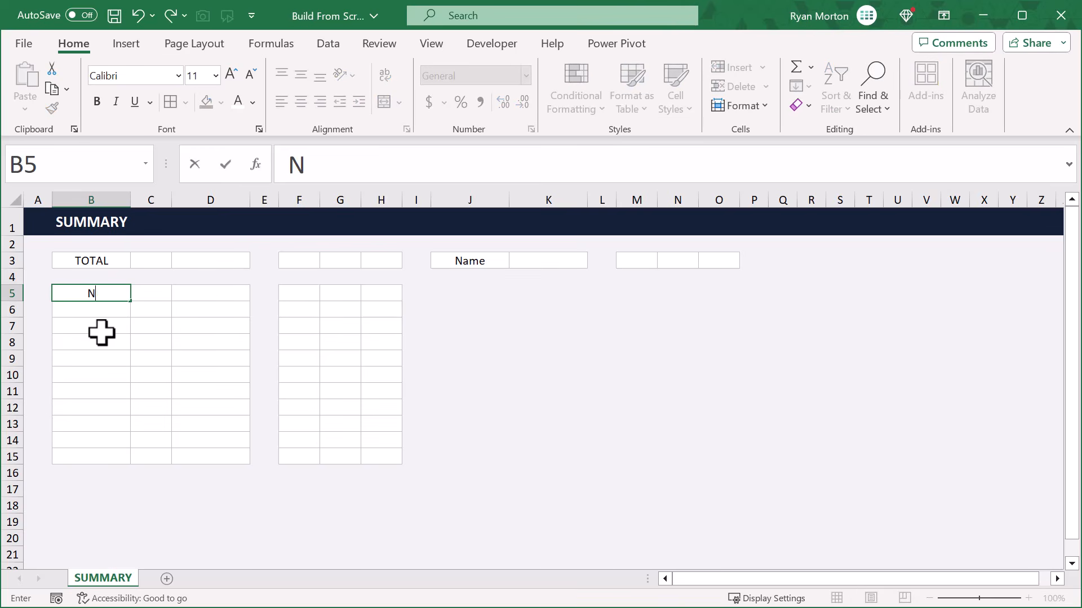
pyautogui.write('ame')
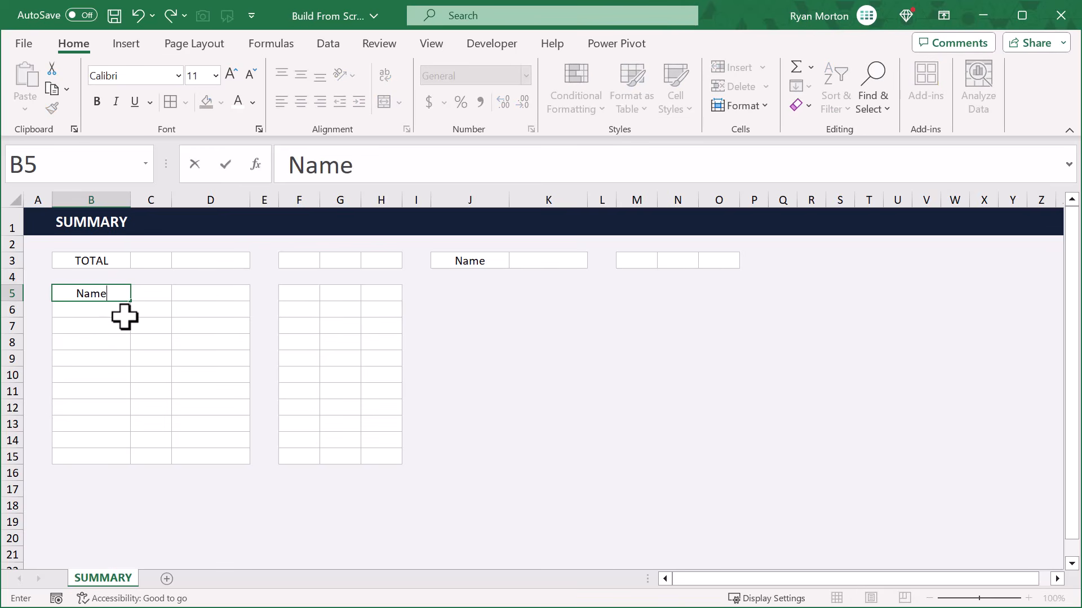
pyautogui.click(155, 293)
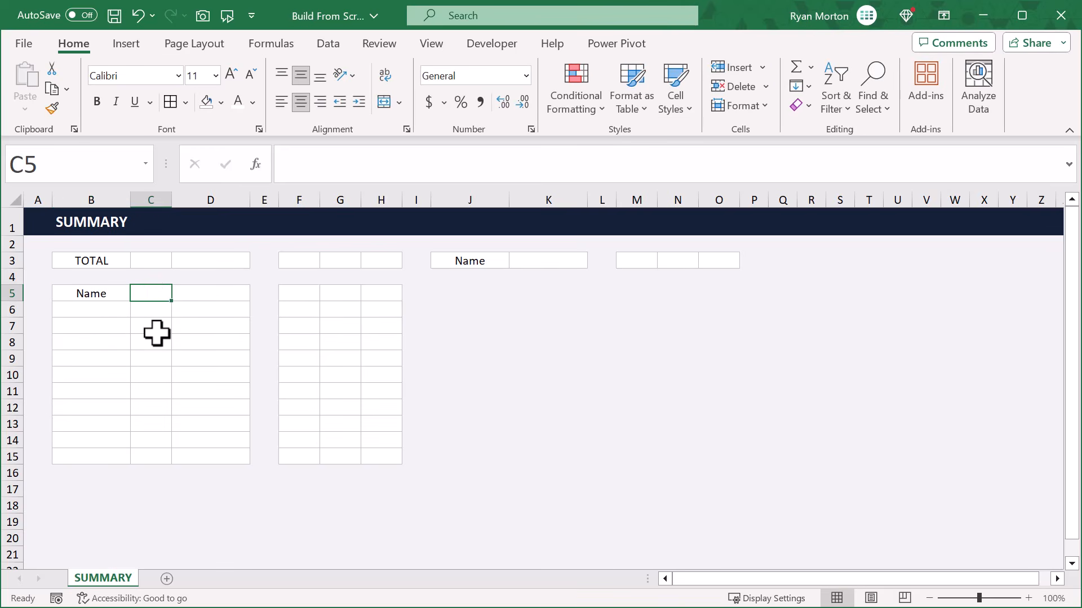
pyautogui.write('Percent')
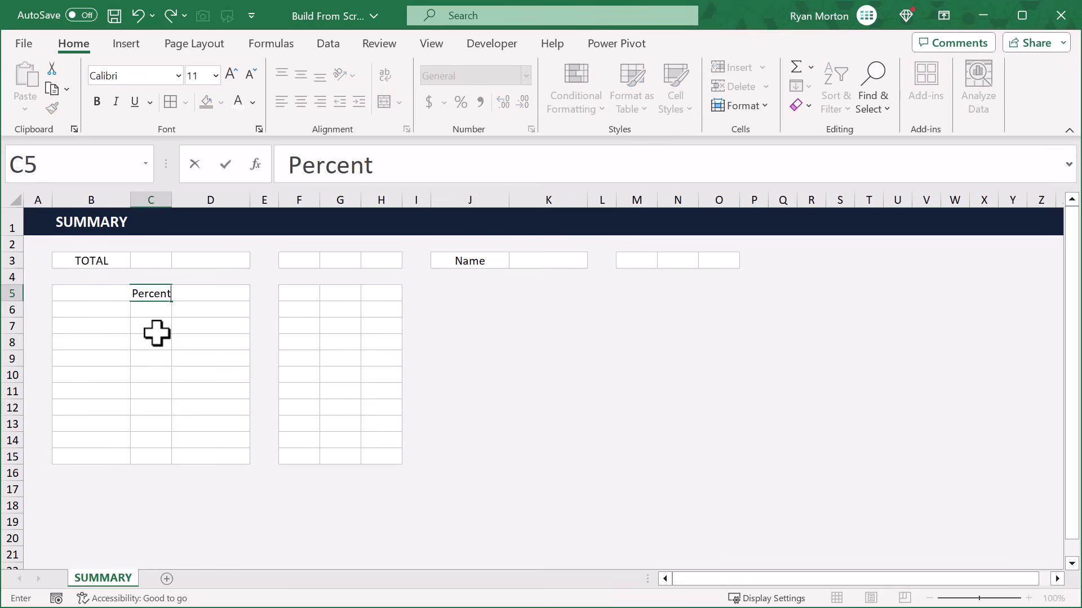
pyautogui.press('Return')
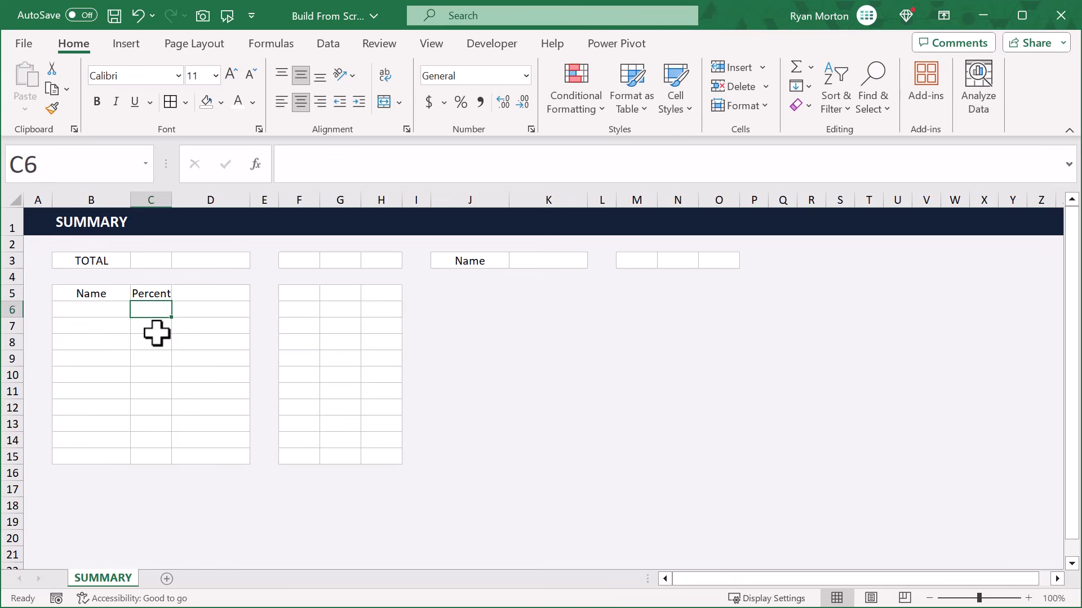
pyautogui.moveTo(150, 293); pyautogui.dragTo(189, 292)
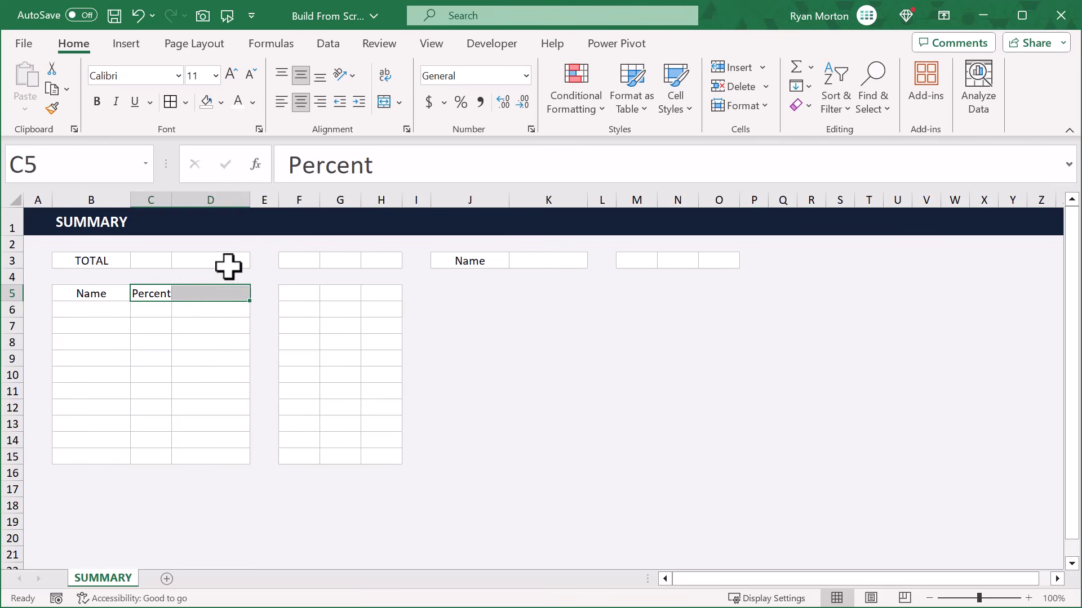
pyautogui.click(384, 102)
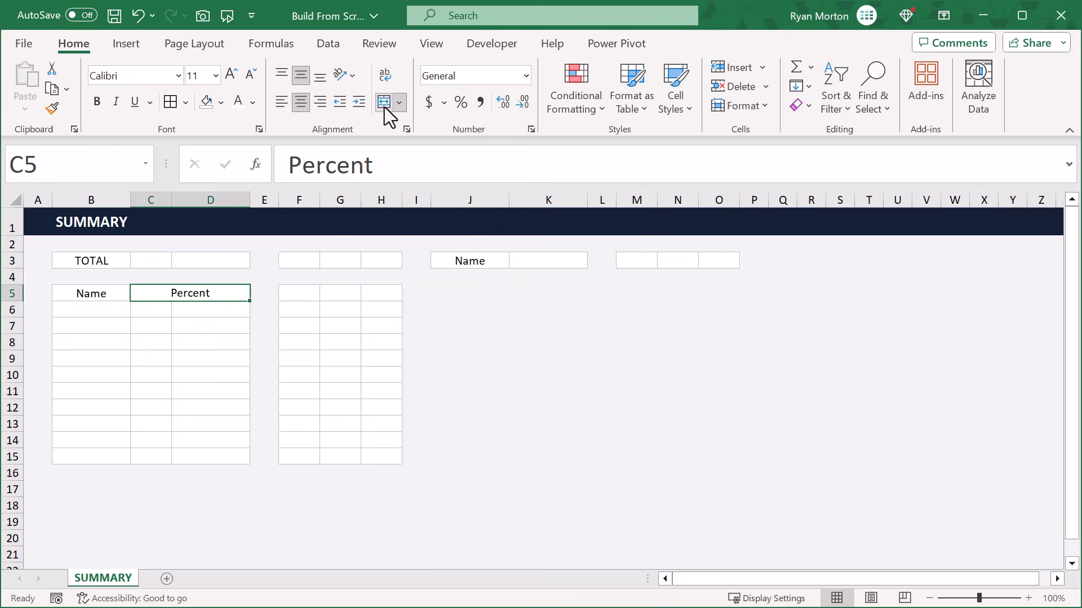
# - Left-align the contents of columns B through D
pyautogui.moveTo(92, 199); pyautogui.dragTo(218, 195)
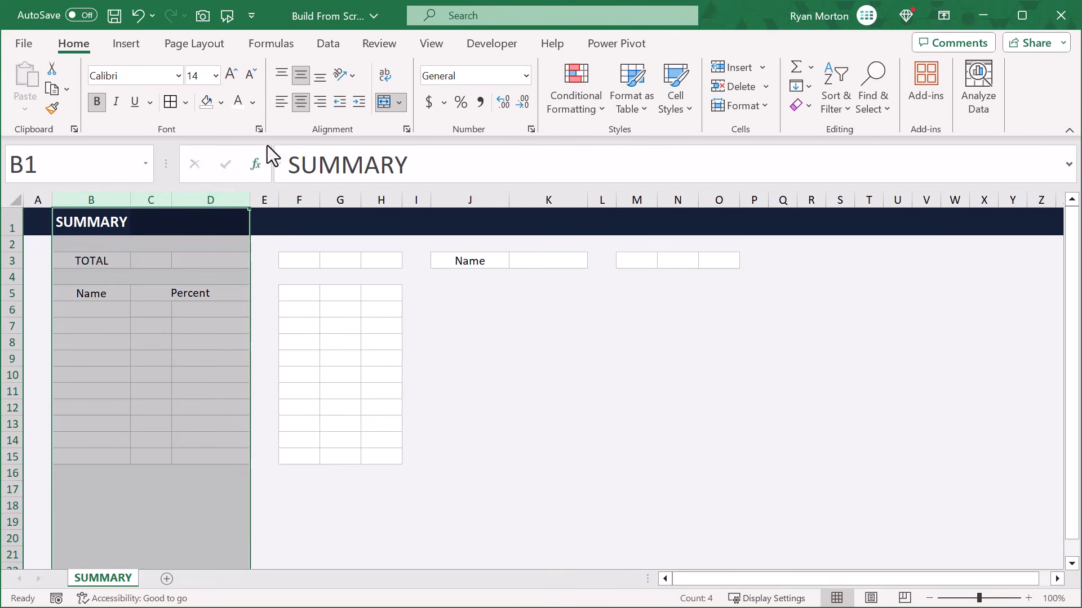
pyautogui.click(282, 107)
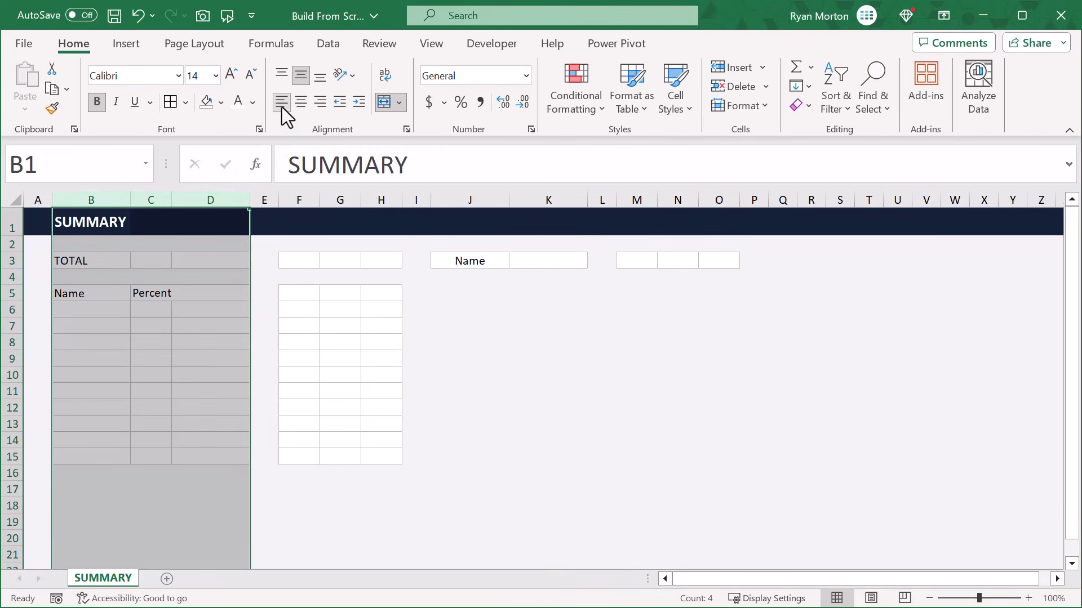
pyautogui.click(112, 260)
# - Fill the header cells B5 to D5 with the recently used dark navy color
pyautogui.moveTo(116, 292); pyautogui.dragTo(188, 292)
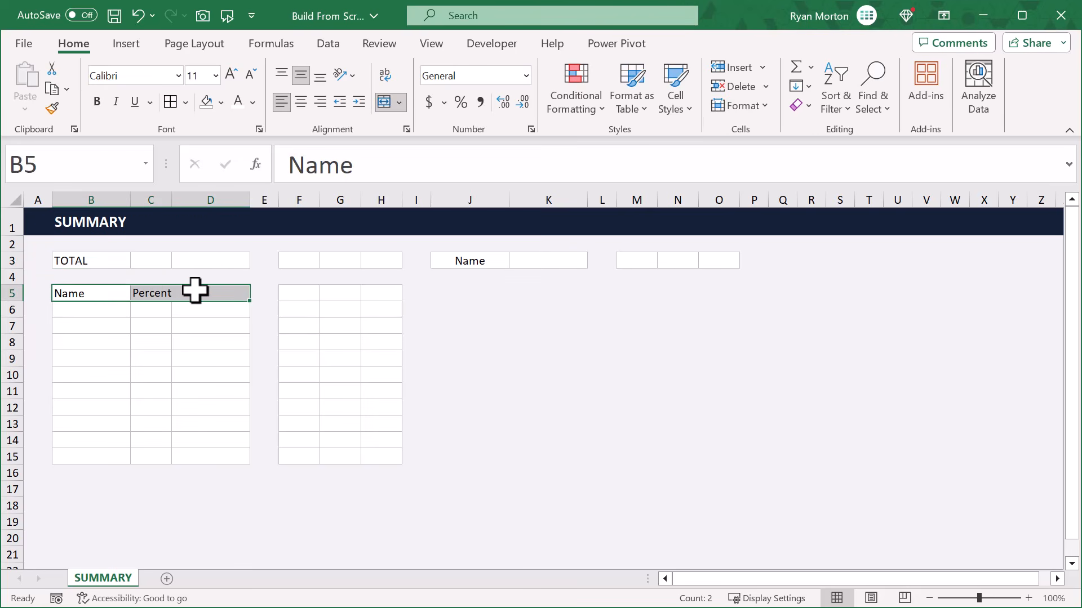
pyautogui.click(220, 102)
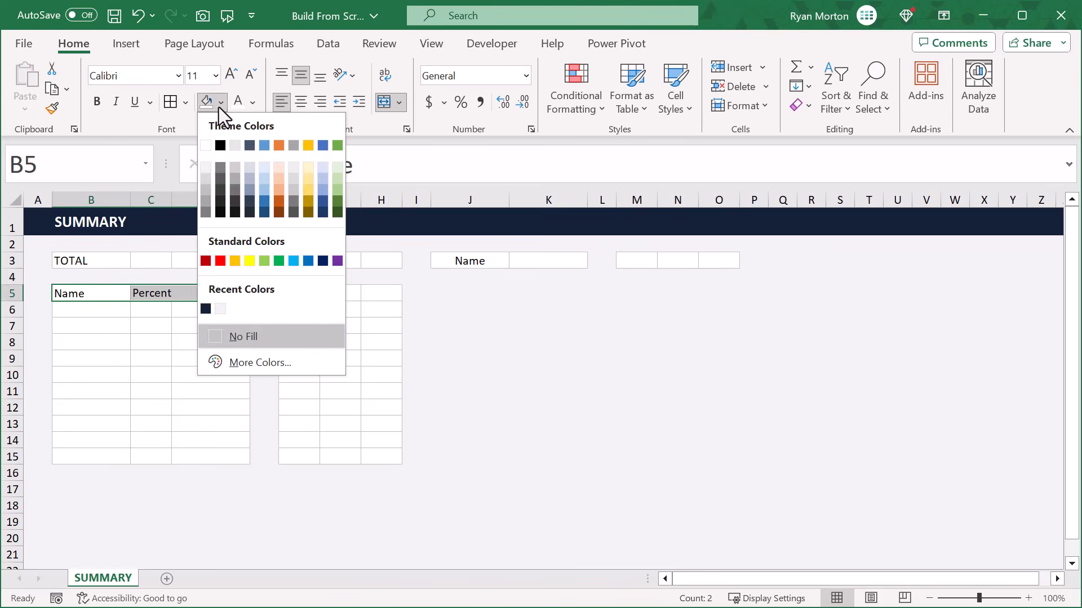
pyautogui.click(206, 308)
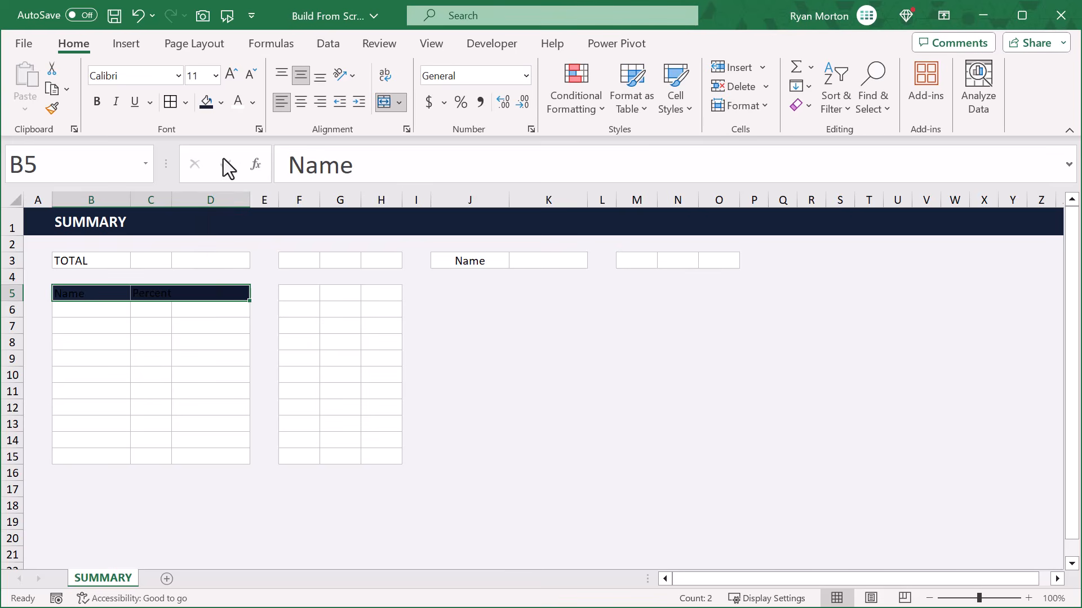
# - Make the header text in B5 to D5 bold and white, and apply dark navy outline and inside borders to those cells
pyautogui.click(237, 109)
pyautogui.click(97, 103)
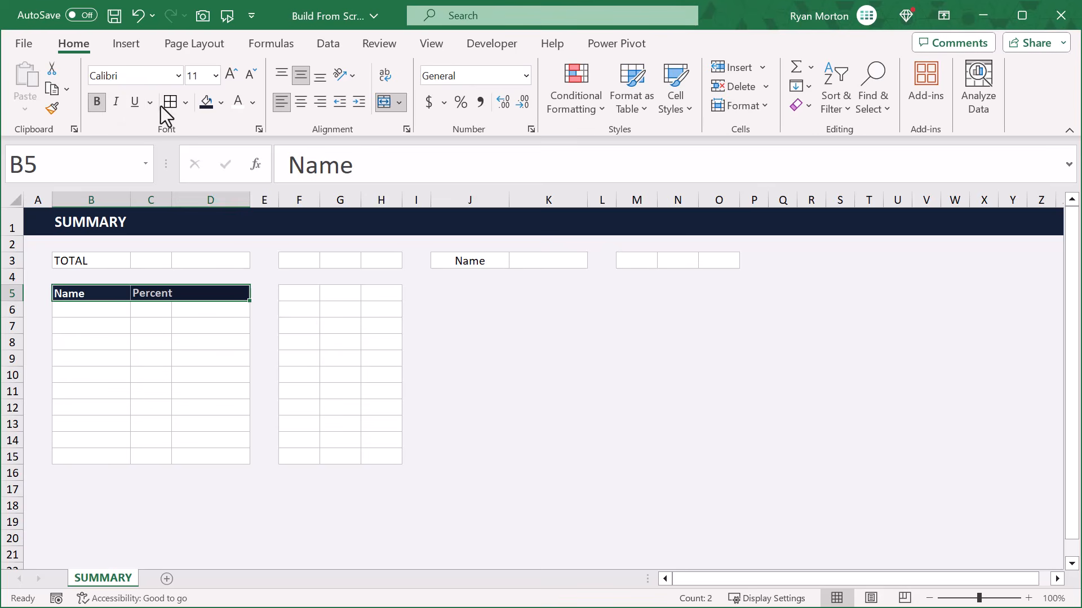
pyautogui.click(187, 102)
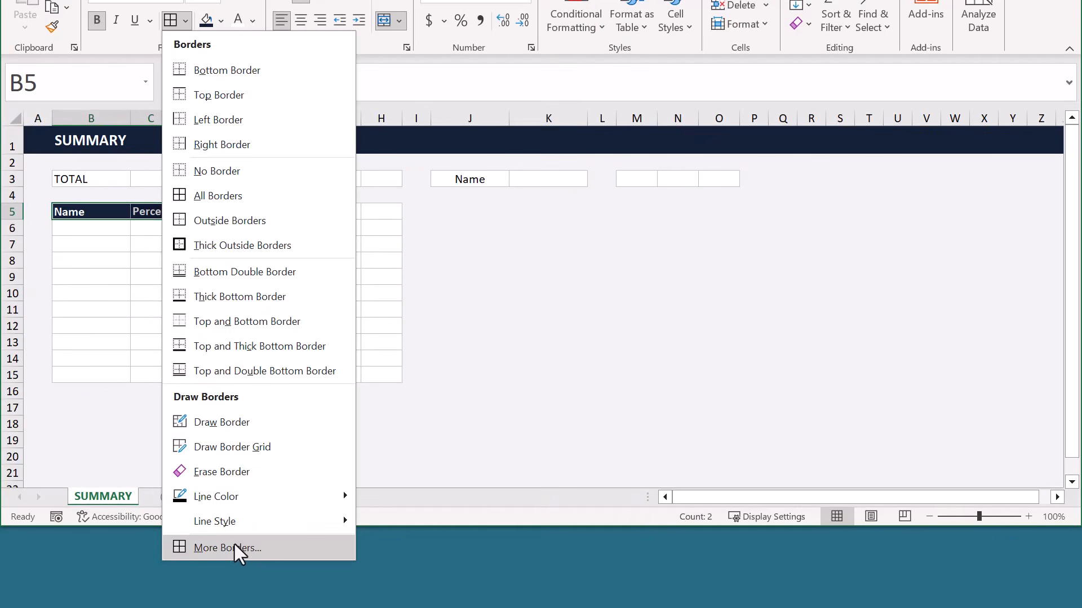
pyautogui.click(234, 545)
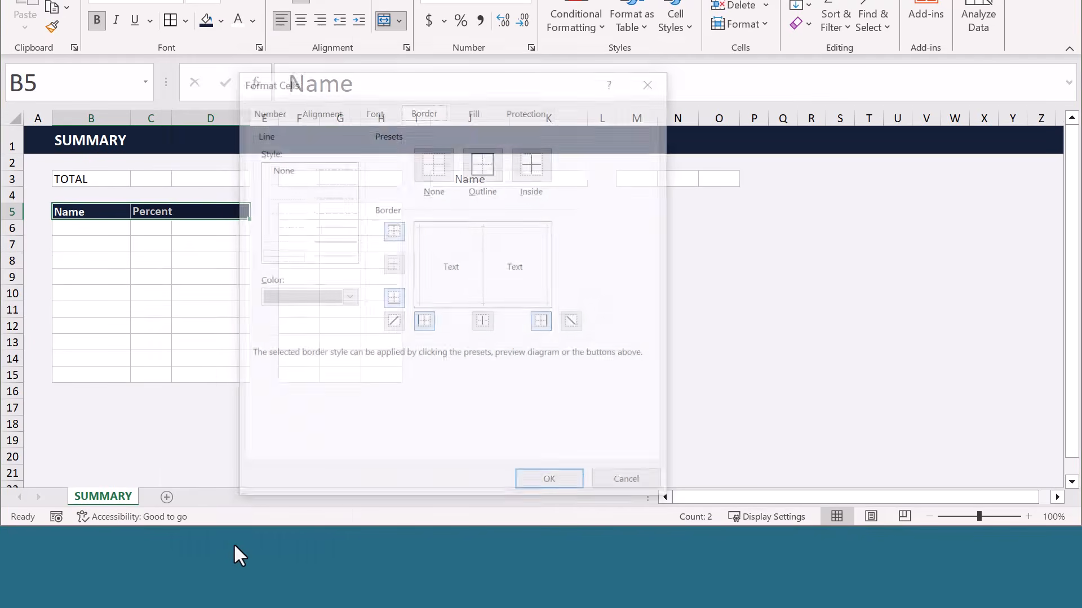
pyautogui.click(347, 297)
pyautogui.click(265, 528)
pyautogui.click(480, 169)
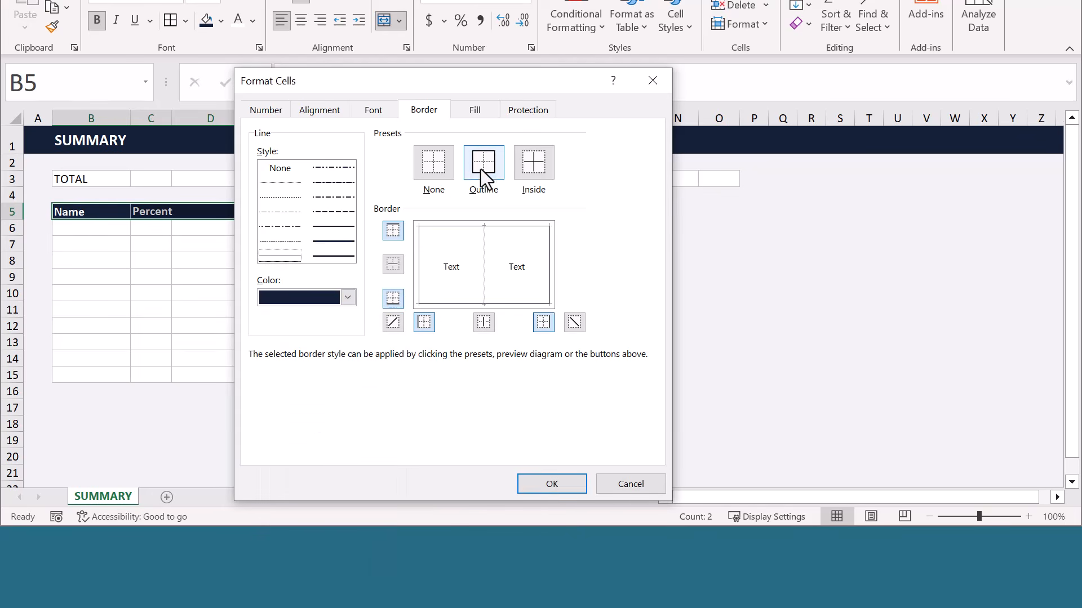
pyautogui.click(528, 165)
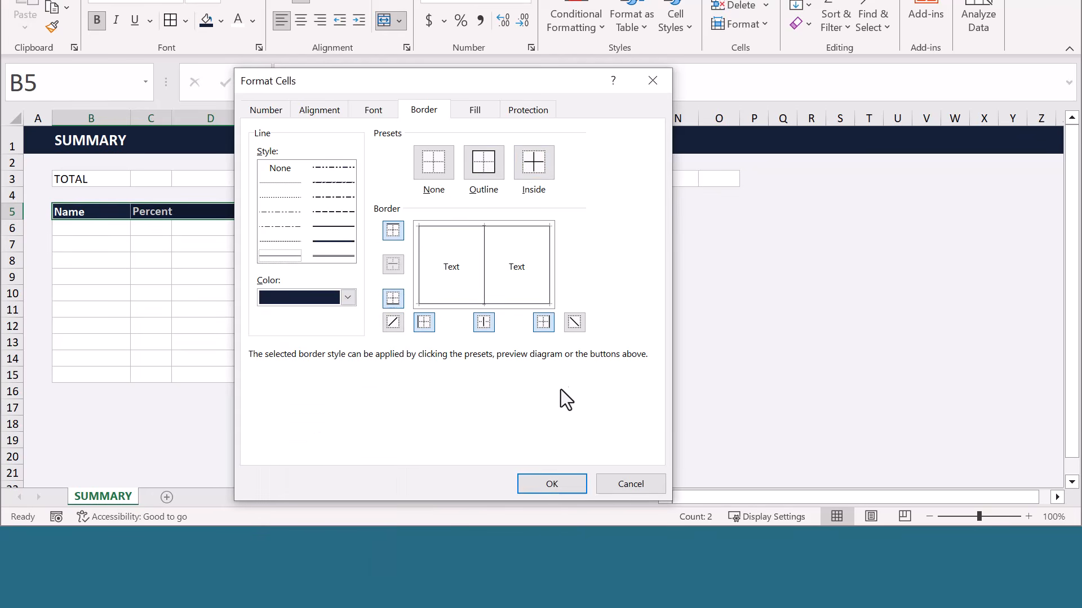
pyautogui.click(560, 486)
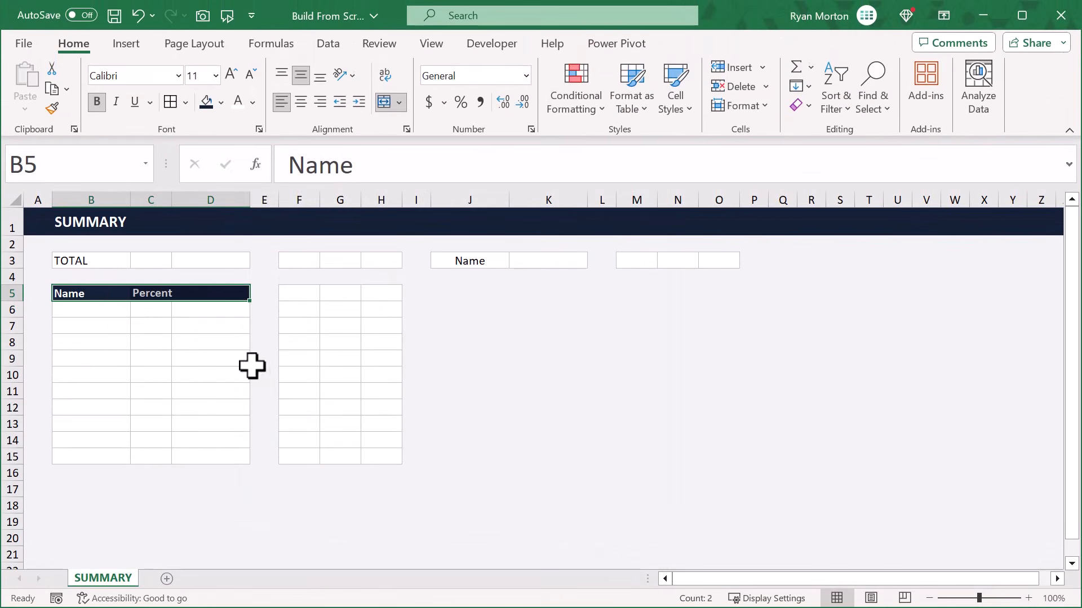
# - Make the TOTAL label in B3 and the Name label in J3 bold with the lightest gray theme fill
pyautogui.click(105, 262)
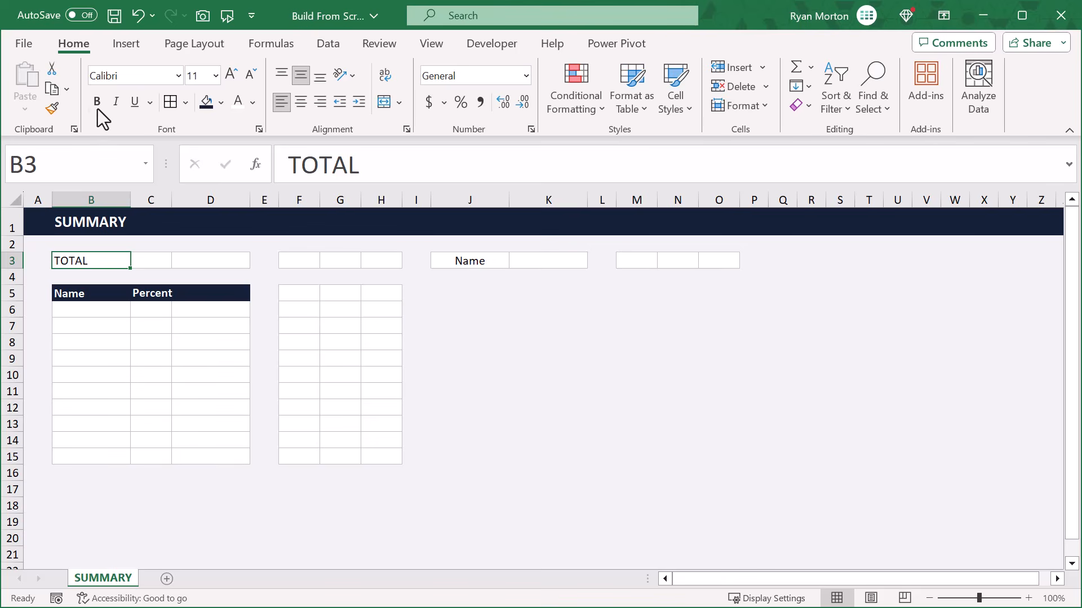
pyautogui.click(220, 103)
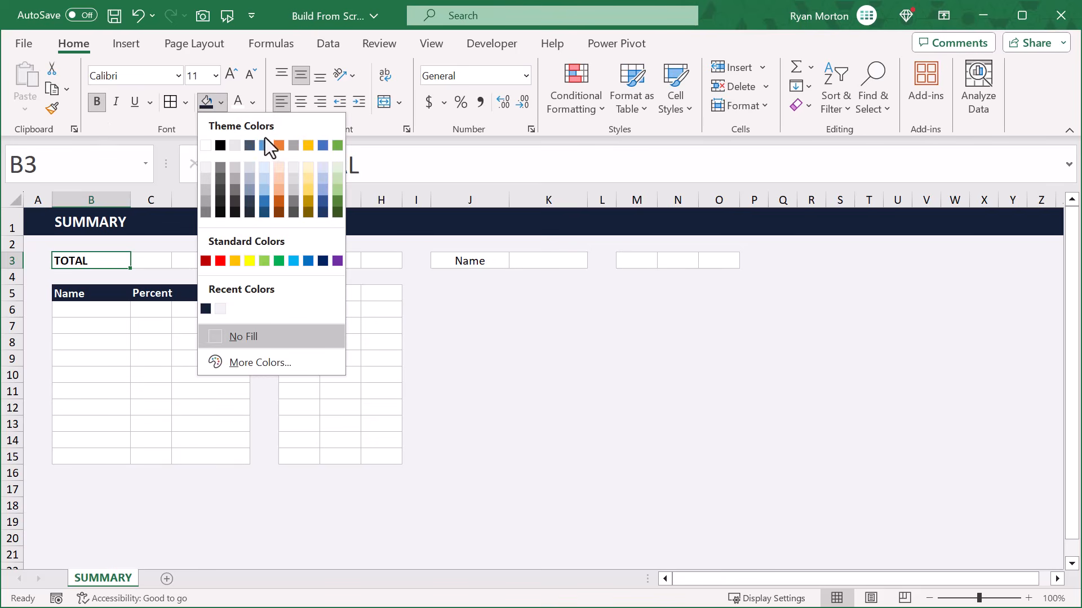
pyautogui.click(202, 167)
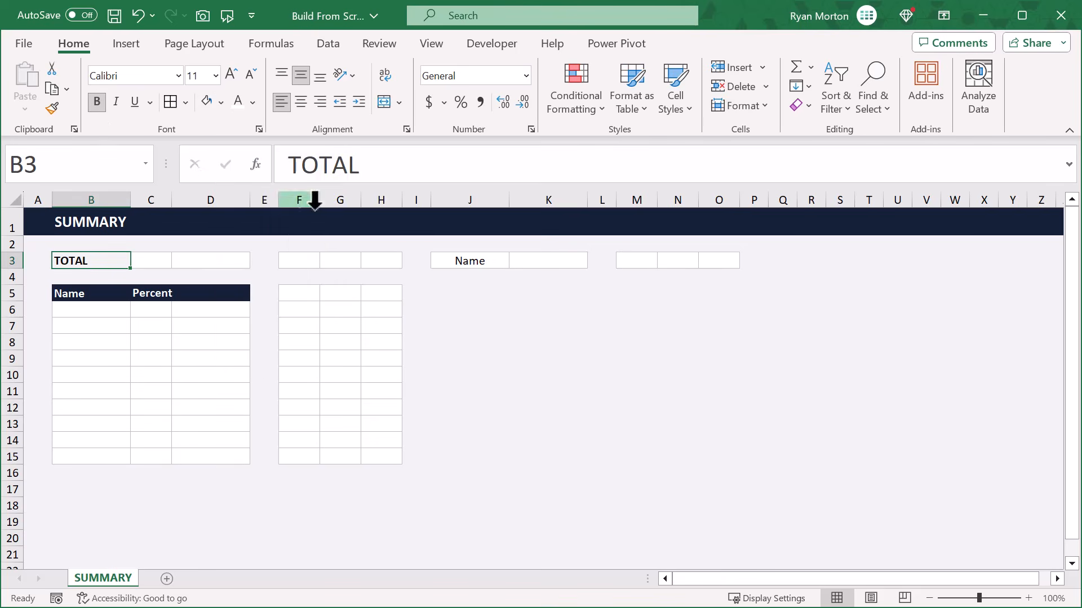
pyautogui.click(445, 256)
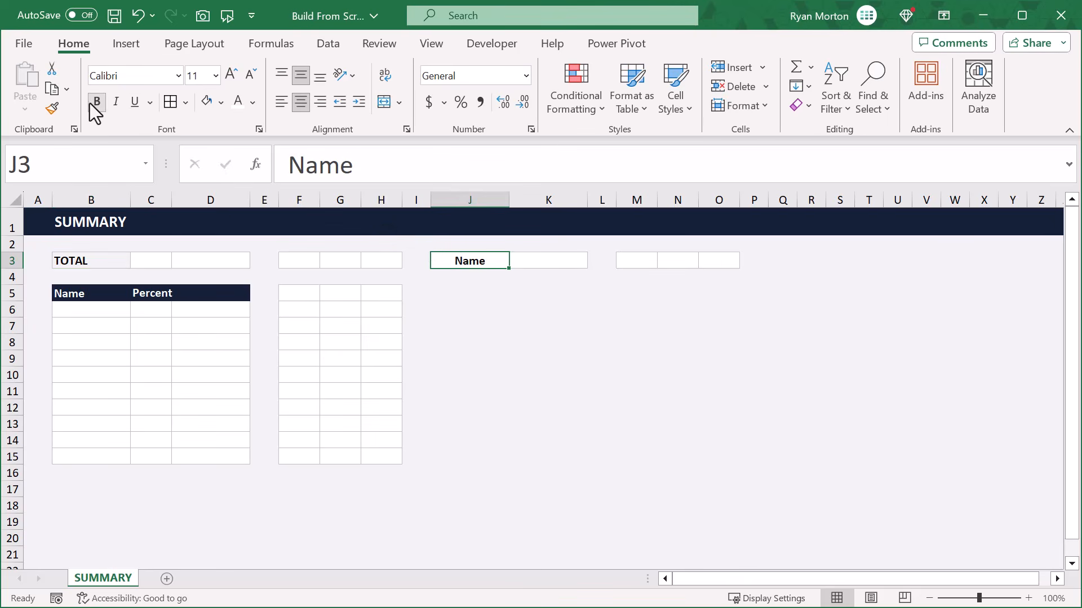
pyautogui.click(219, 104)
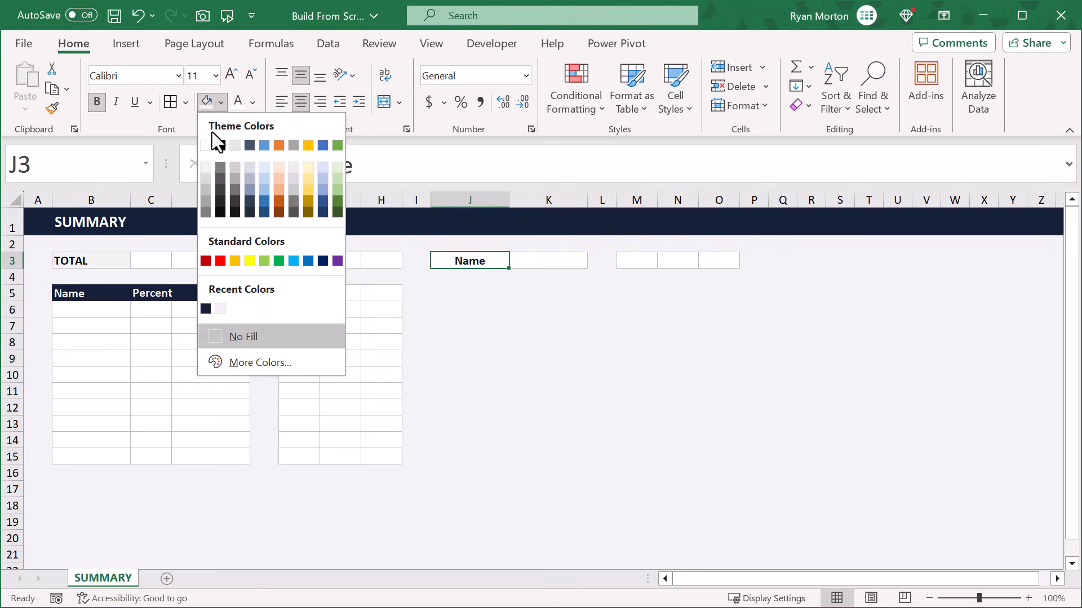
pyautogui.click(205, 165)
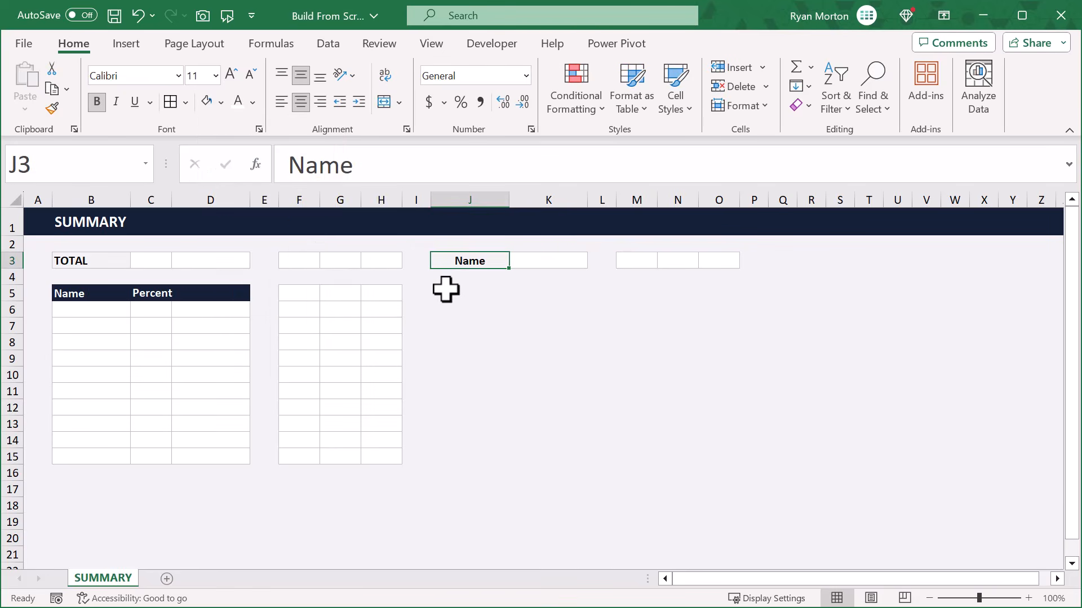
# - Enter the column headers Y in F5, N in G5 and X in H5
pyautogui.click(304, 298)
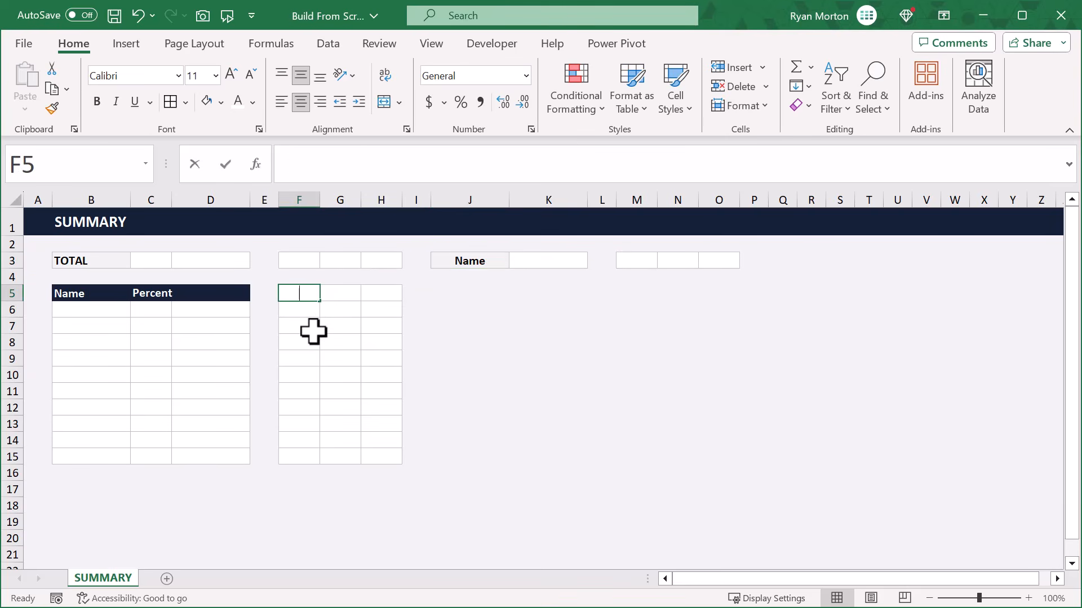
pyautogui.write('Y')
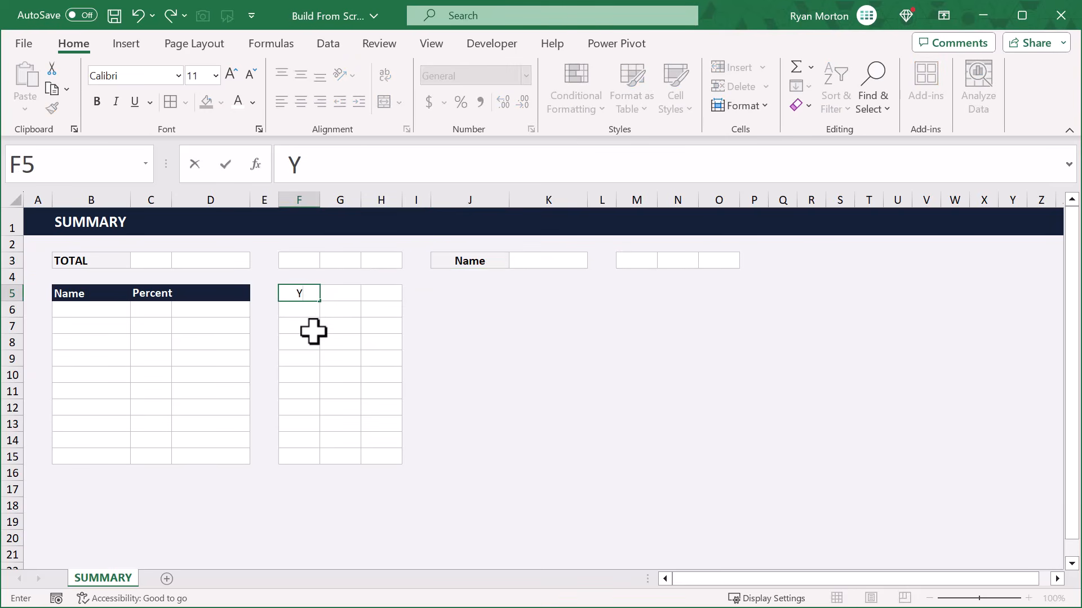
pyautogui.click(341, 296)
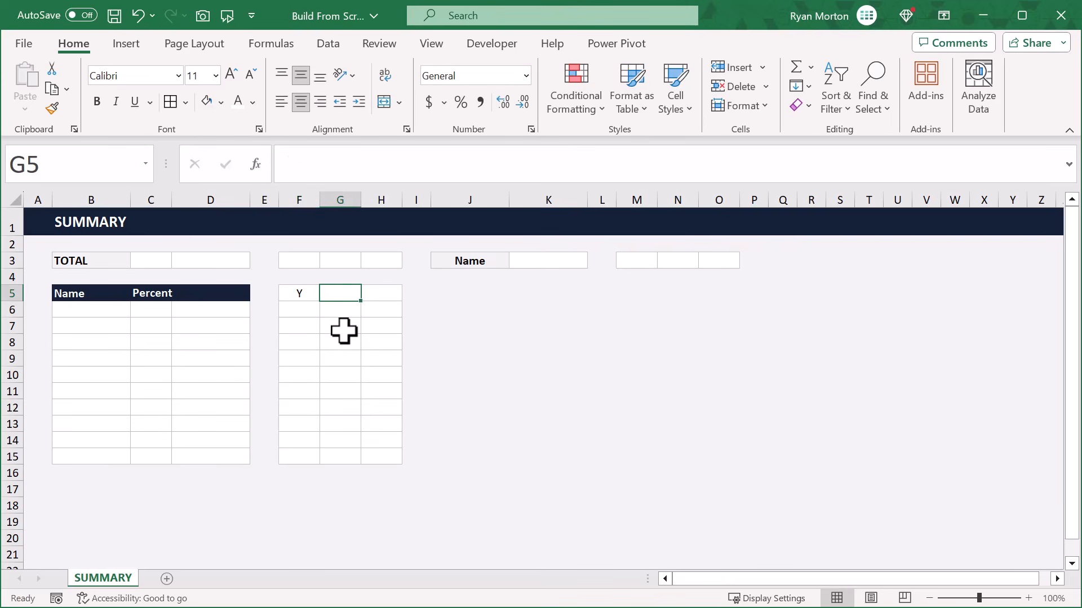
pyautogui.write('N')
pyautogui.click(387, 294)
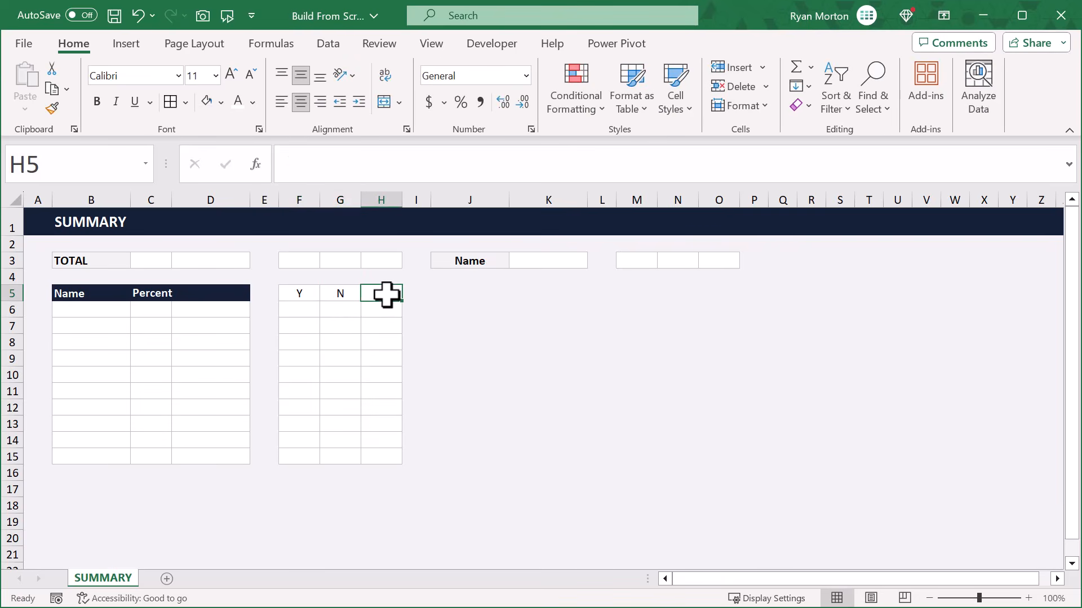
pyautogui.write('X')
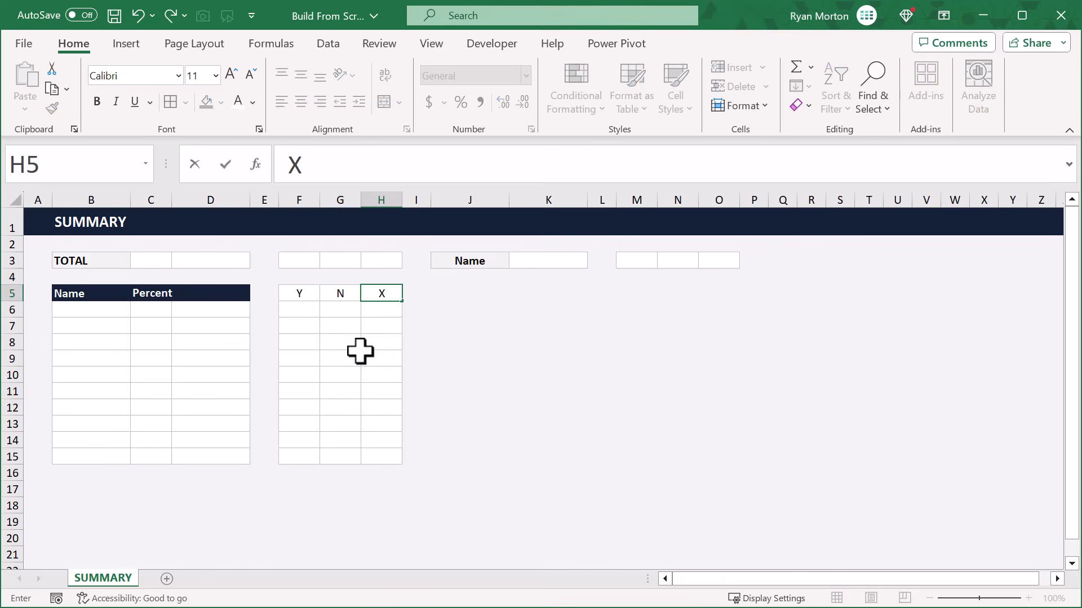
pyautogui.moveTo(309, 294); pyautogui.dragTo(384, 287)
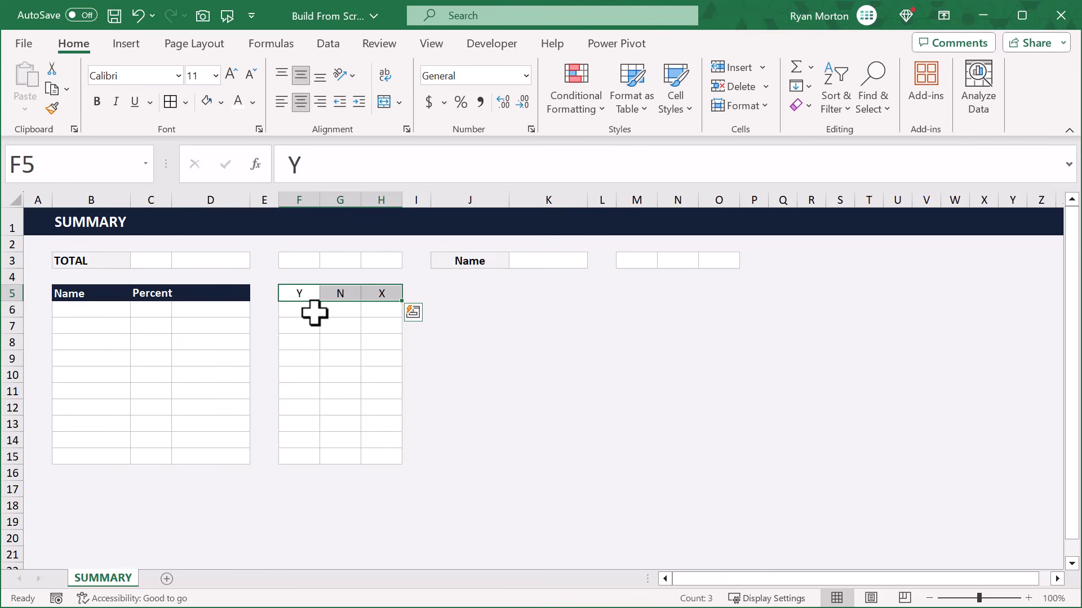
# - Fill the Y header cell F5 with the custom color #D8F3EB and make its text bold
pyautogui.click(311, 294)
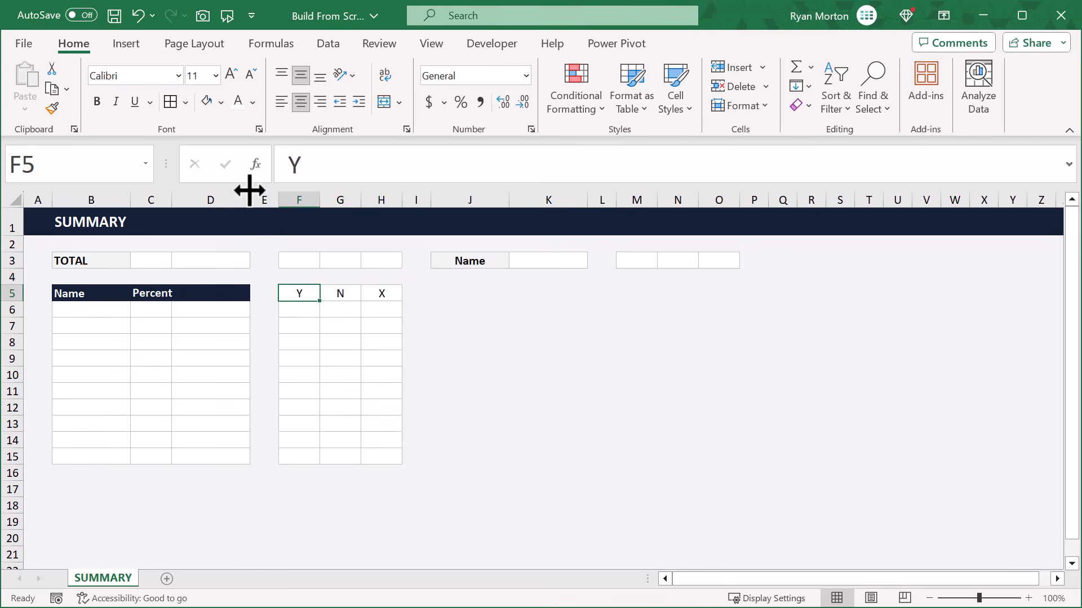
pyautogui.click(222, 105)
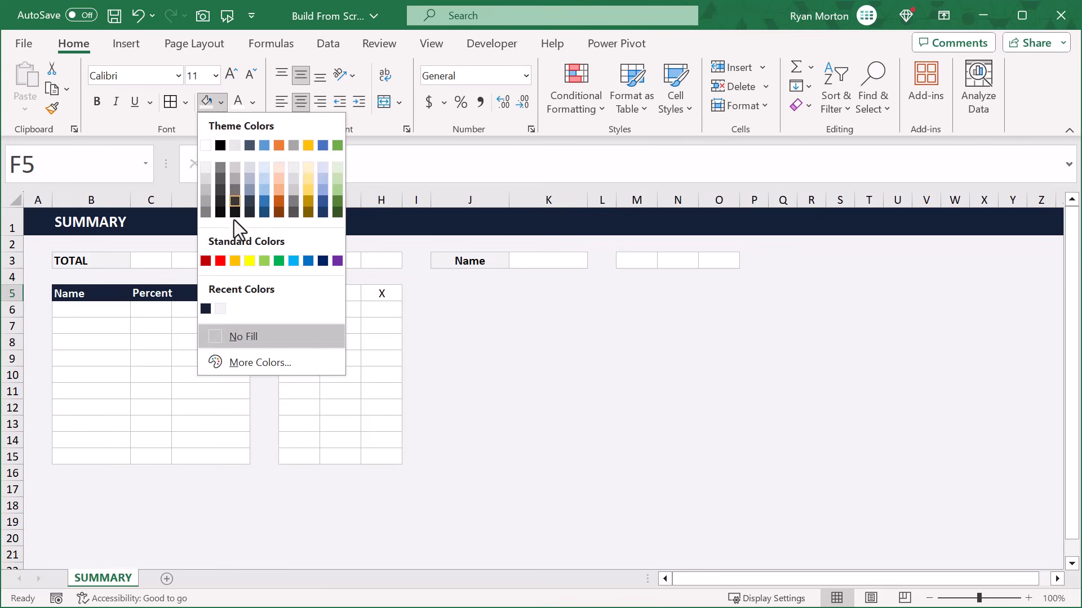
pyautogui.click(248, 360)
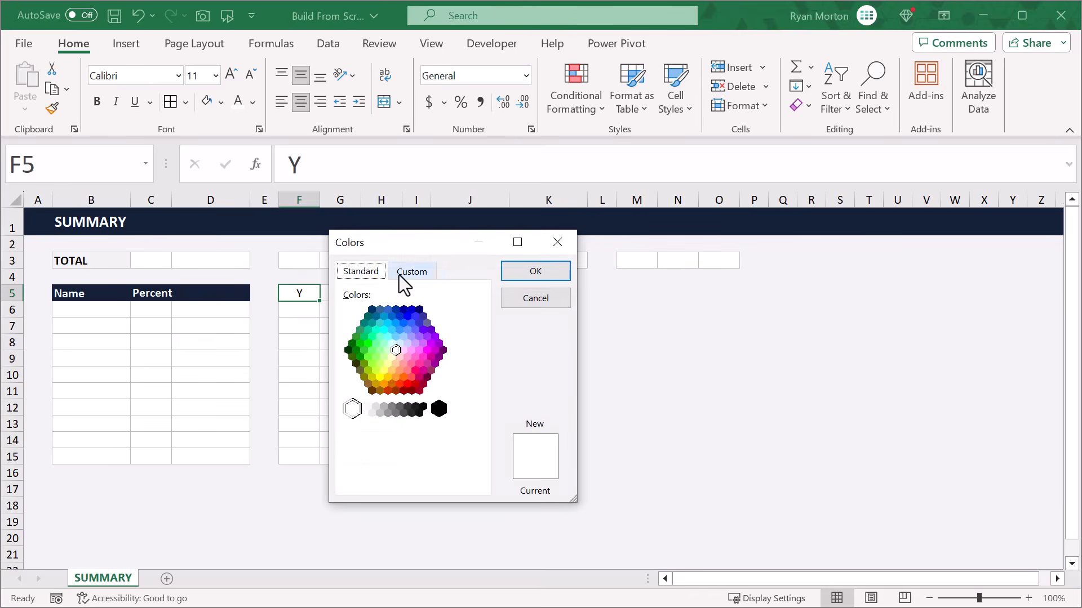
pyautogui.click(400, 272)
pyautogui.doubleClick(423, 484)
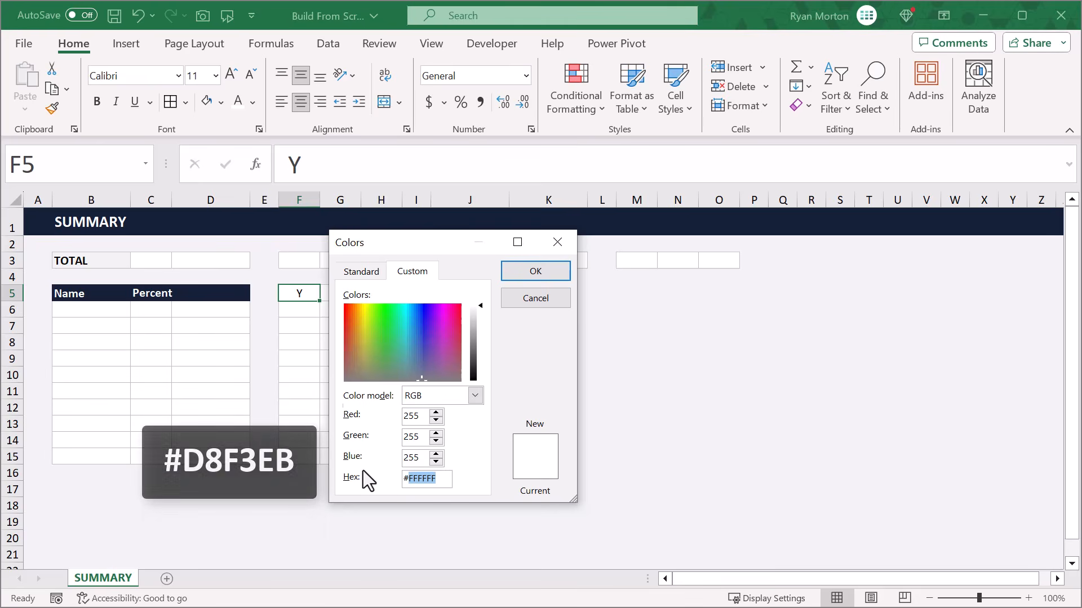
pyautogui.write('D')
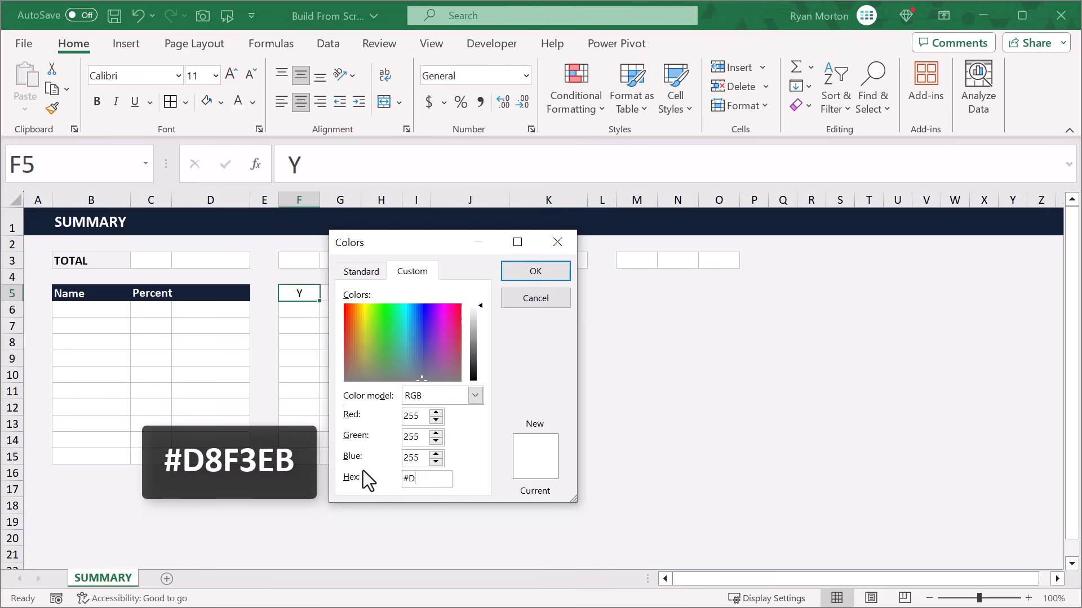
pyautogui.write('8F3EB')
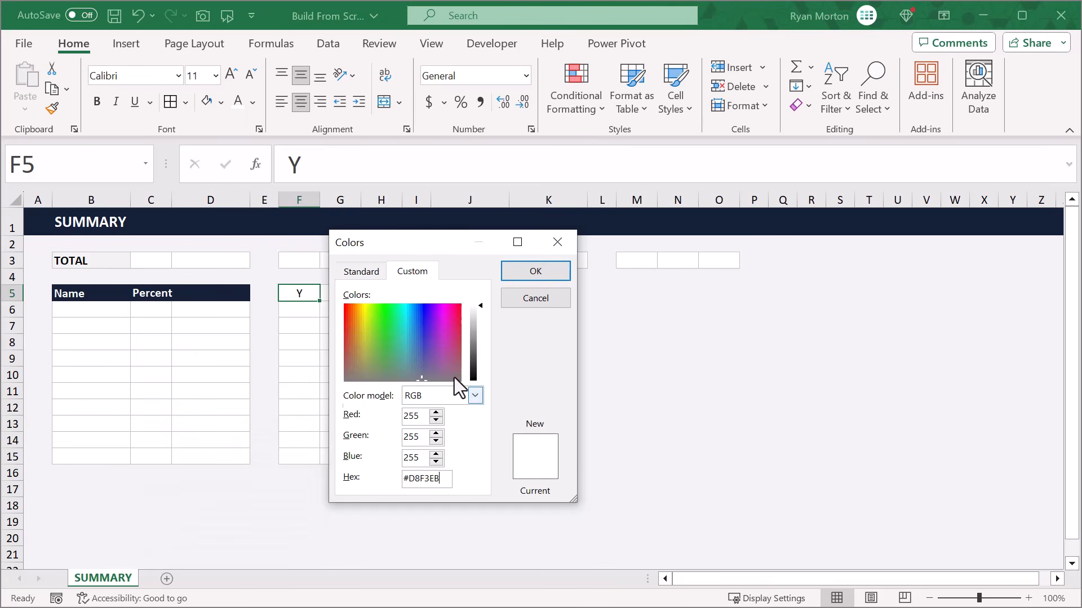
pyautogui.click(527, 275)
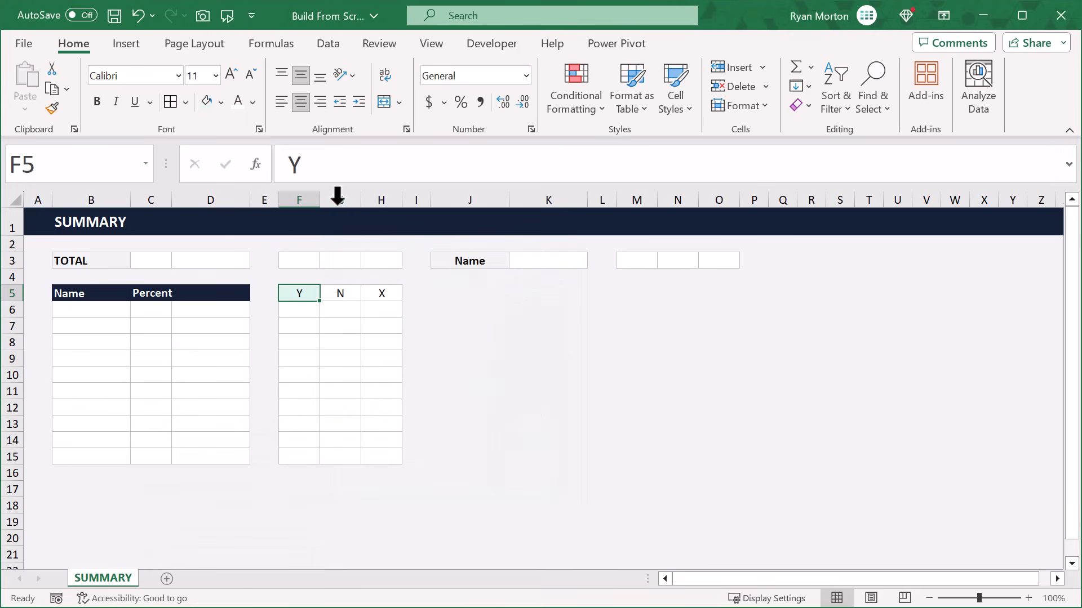
pyautogui.click(102, 103)
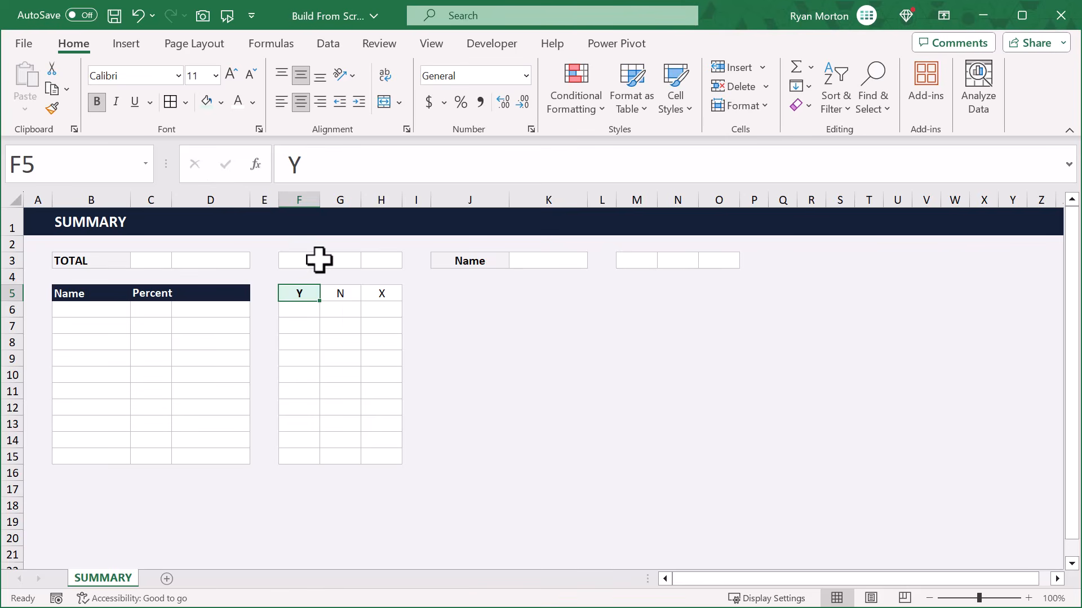
# - Fill the N header cell G5 with the custom color #FFCCDC and make its text bold
pyautogui.click(340, 293)
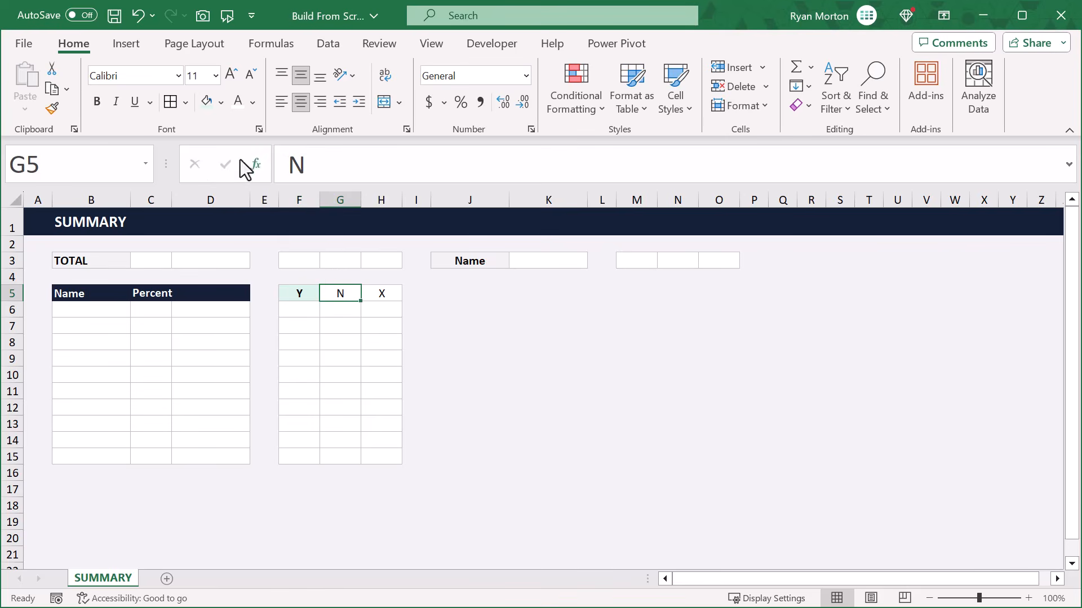
pyautogui.click(221, 103)
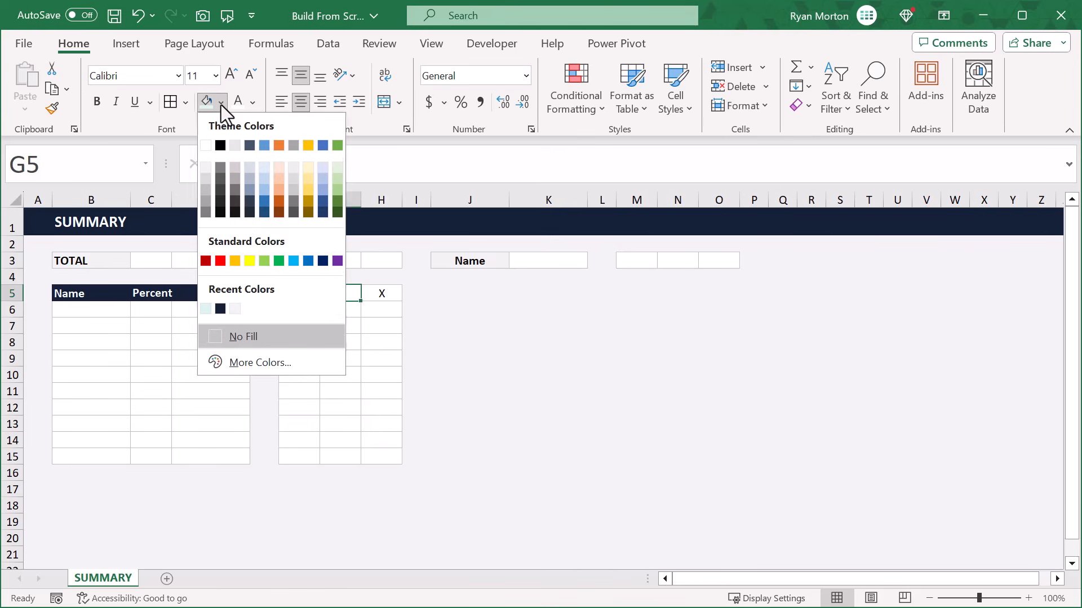
pyautogui.click(263, 362)
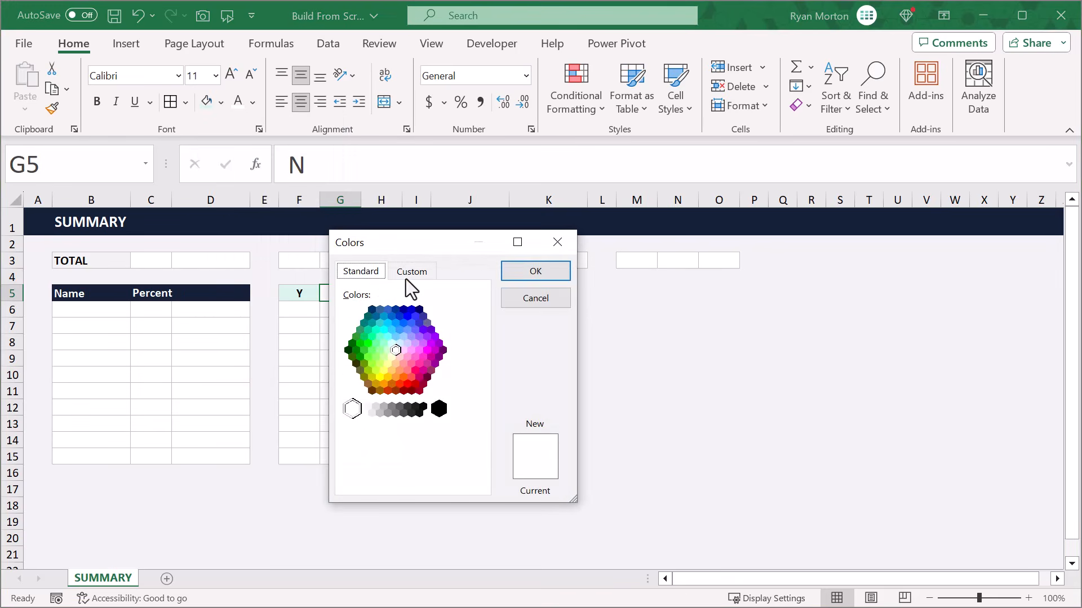
pyautogui.click(415, 272)
pyautogui.moveTo(441, 478); pyautogui.dragTo(402, 478)
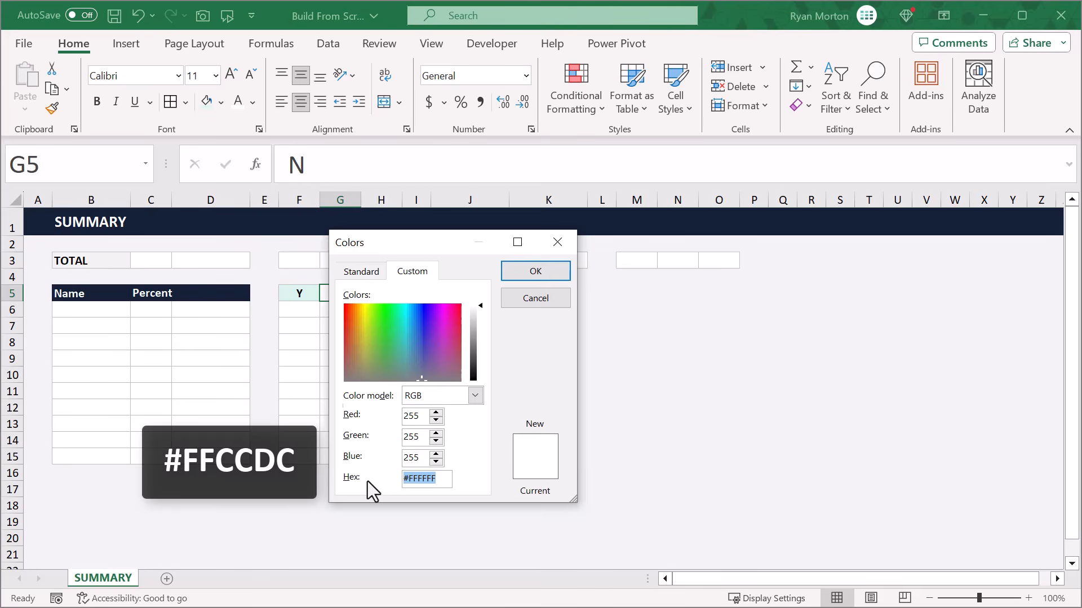
pyautogui.write('#FFCCDC')
pyautogui.click(510, 270)
pyautogui.click(103, 105)
# - Fill the X header cell H5 with the custom color #DDD4F7
pyautogui.click(372, 293)
pyautogui.write('X')
pyautogui.hotkey('ctrl', 'Return')
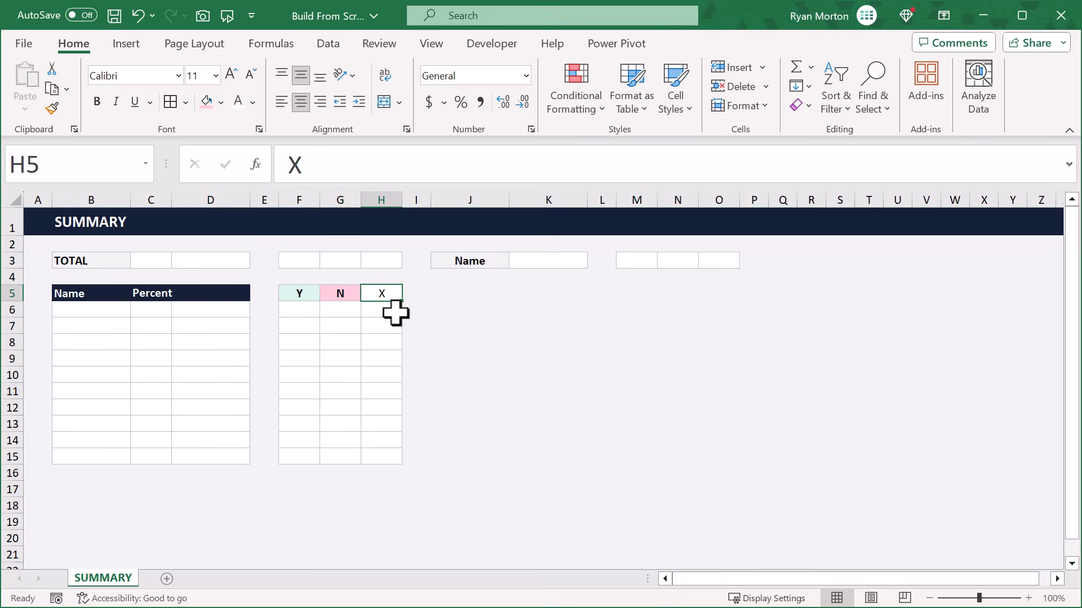
pyautogui.click(221, 102)
pyautogui.click(286, 362)
pyautogui.click(403, 275)
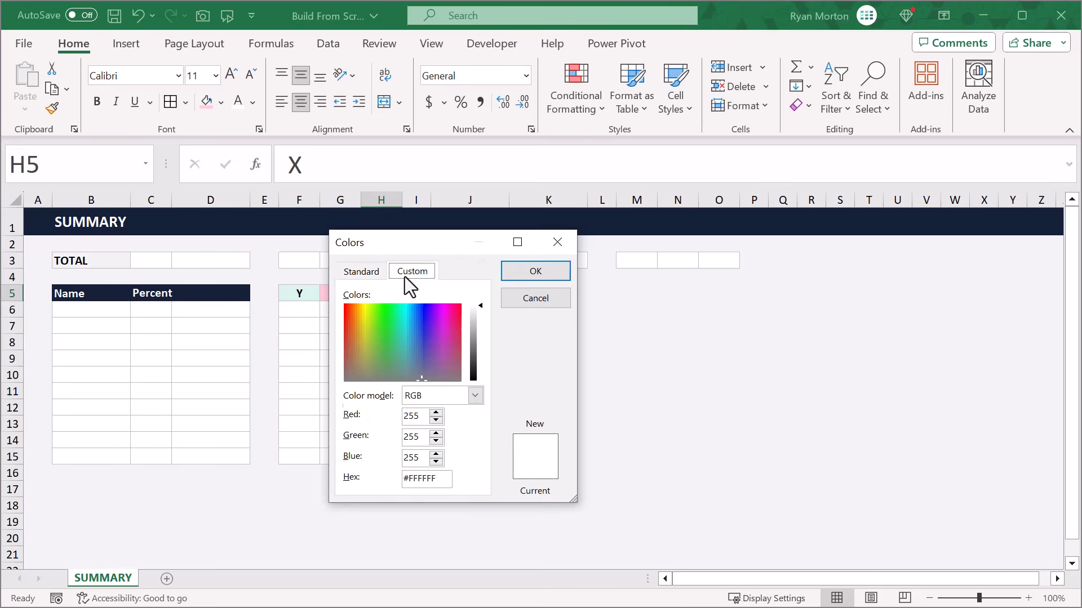
pyautogui.doubleClick(415, 482)
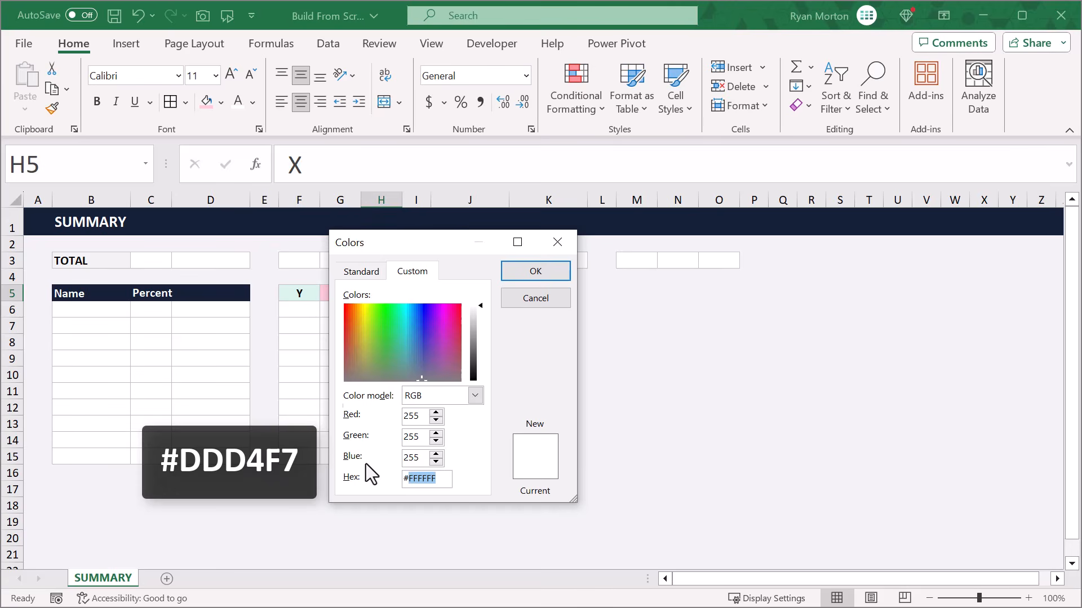
pyautogui.write('DDD4F7')
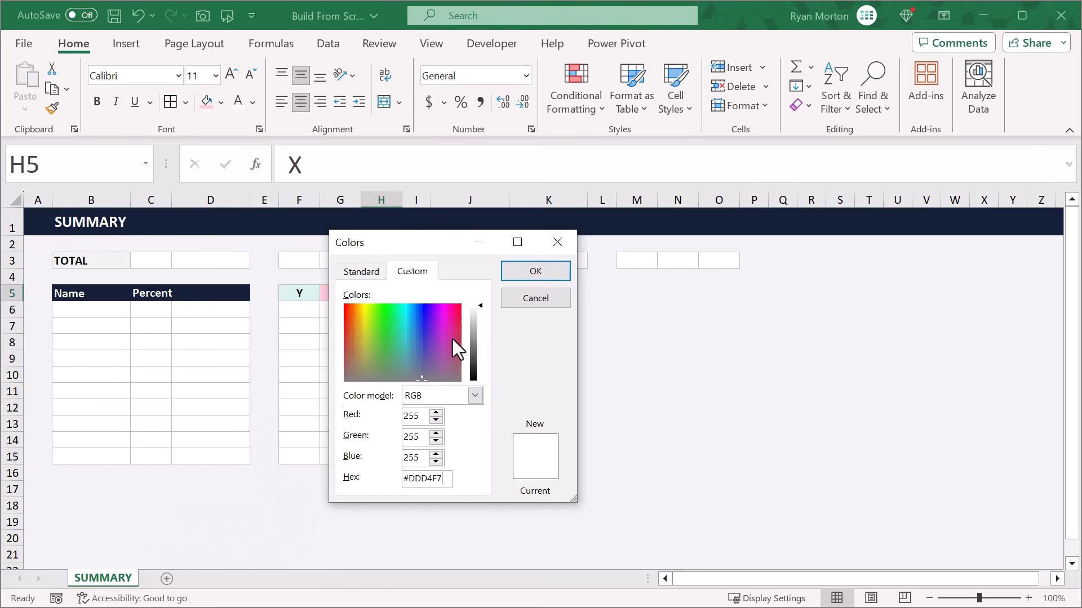
pyautogui.click(512, 273)
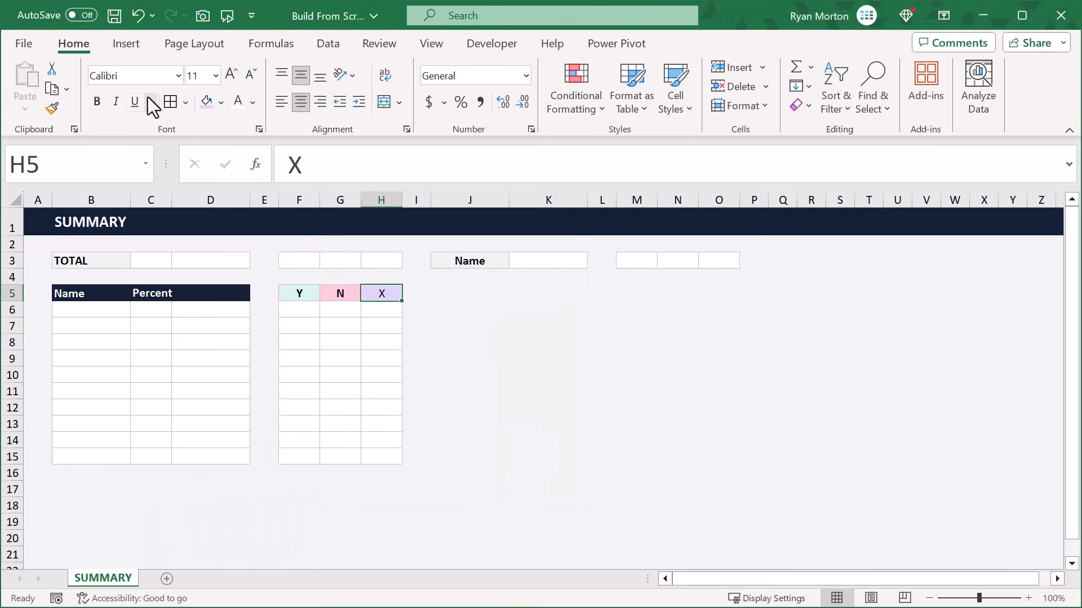
# - Make the text of the X header in H5 bold
pyautogui.click(97, 102)
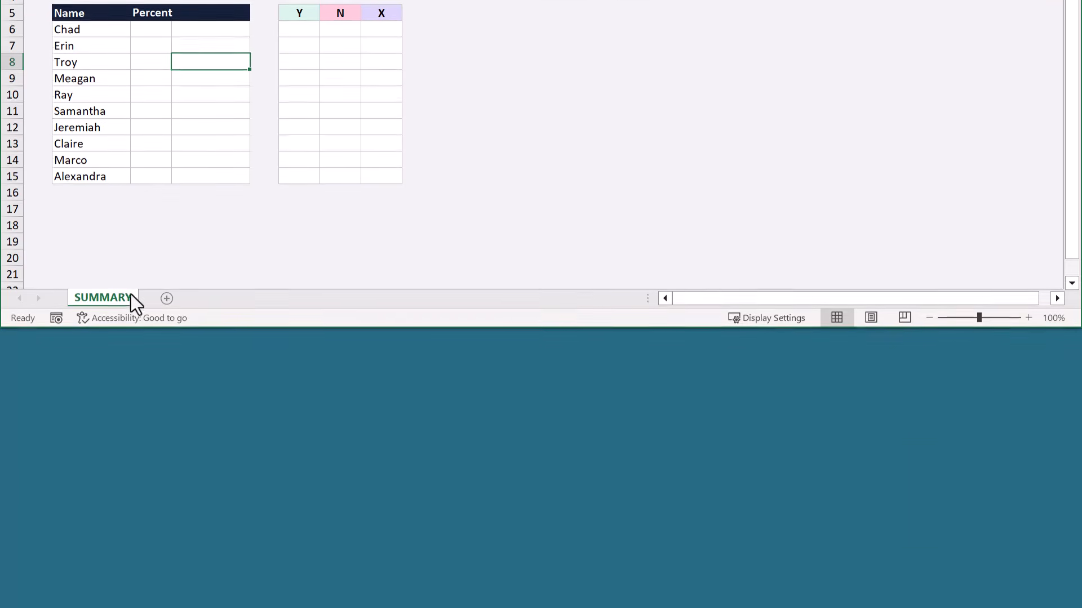
# - Create a copy of the SUMMARY sheet at the end of the workbook
pyautogui.rightClick(128, 576)
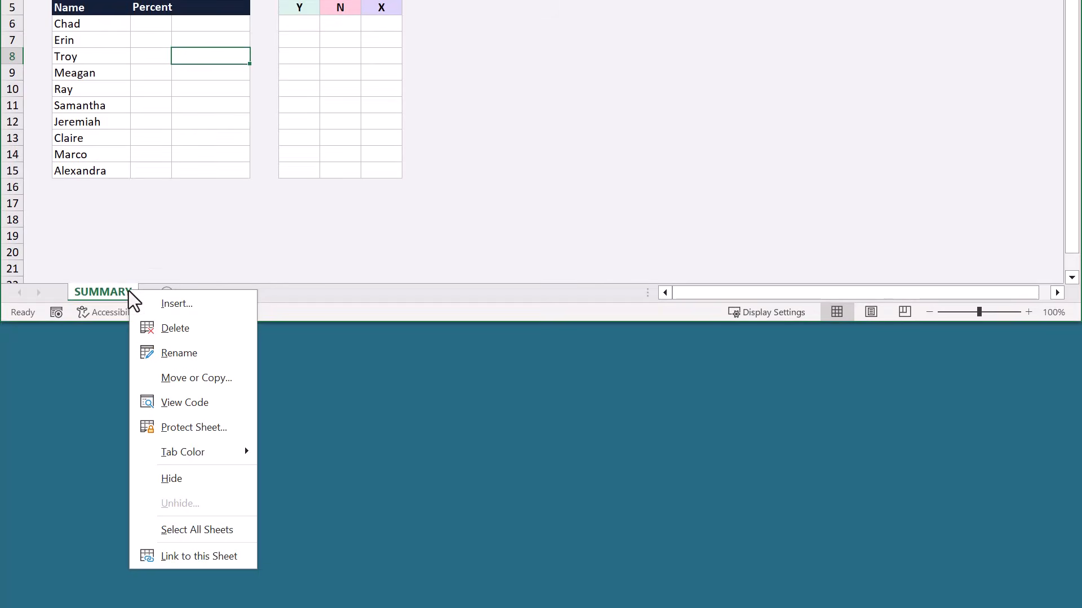
pyautogui.click(177, 378)
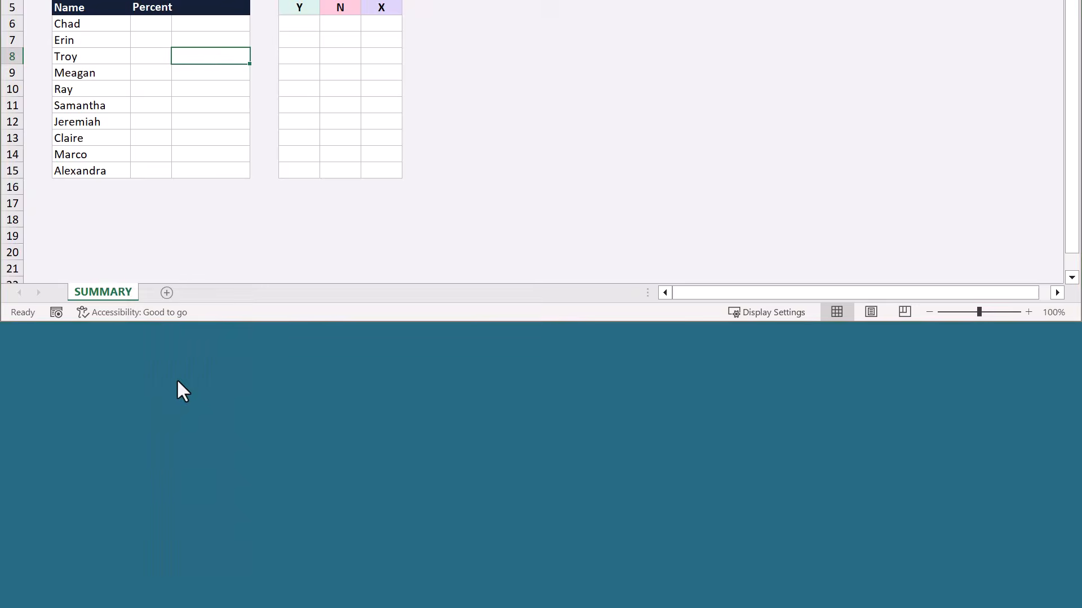
pyautogui.click(105, 394)
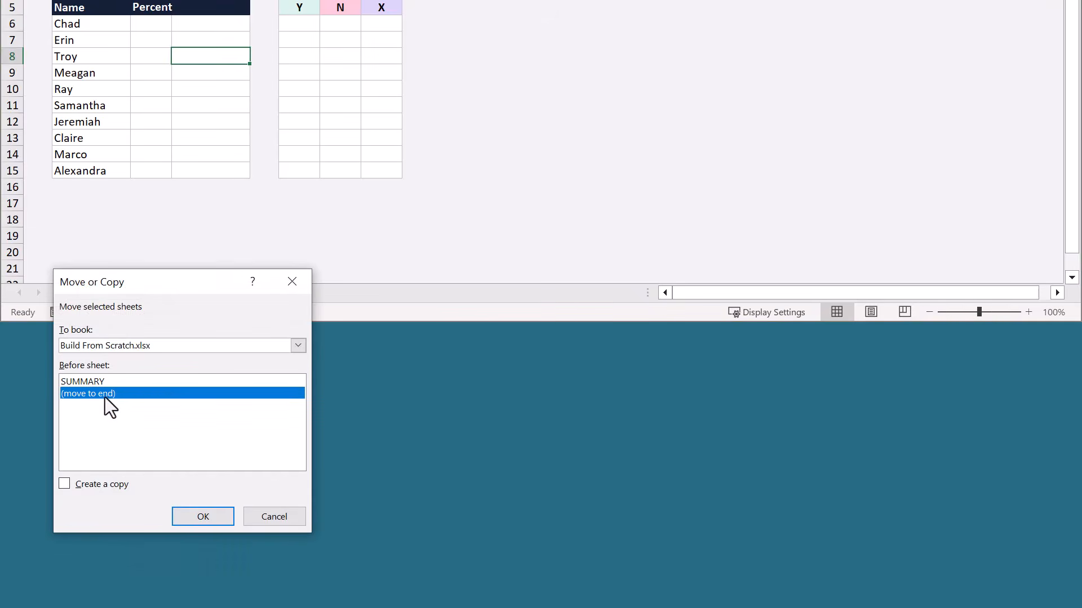
pyautogui.click(63, 484)
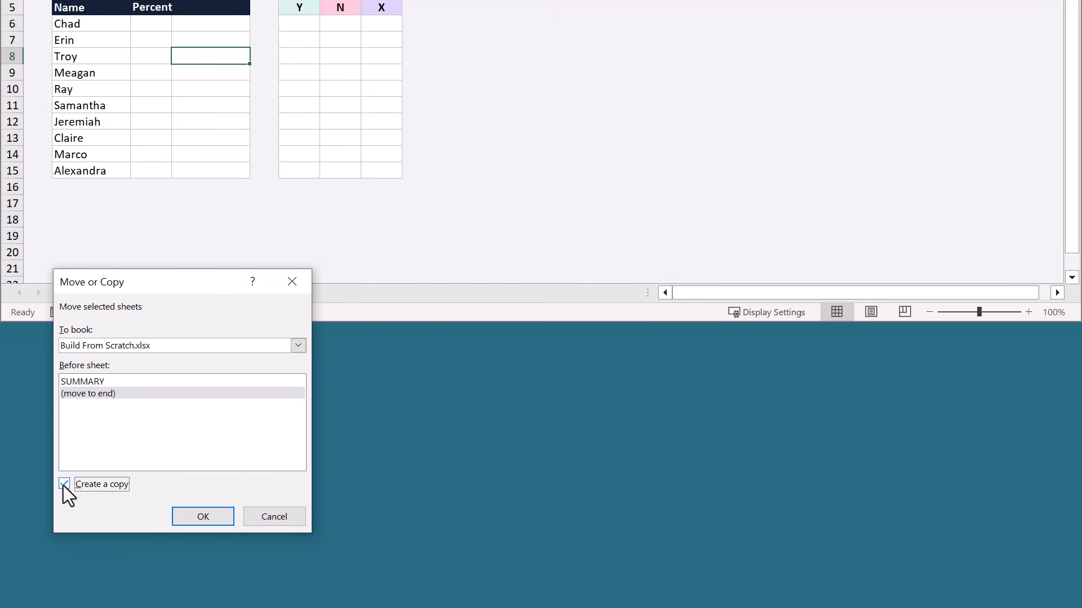
pyautogui.click(195, 515)
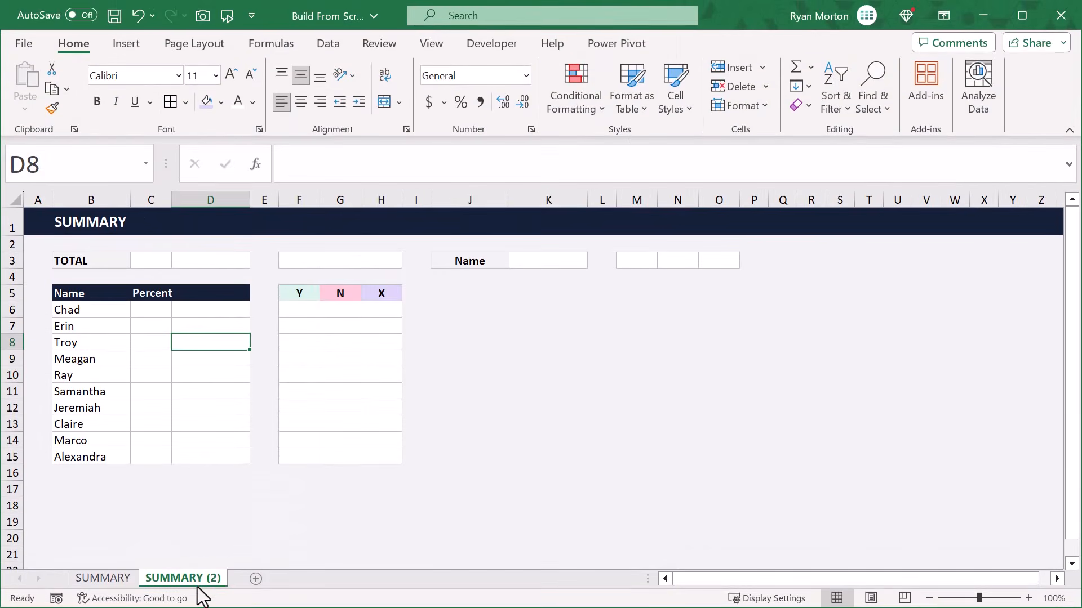
# - Rename the copied sheet JAN and change its title in B1 to JANUARY
pyautogui.doubleClick(198, 298)
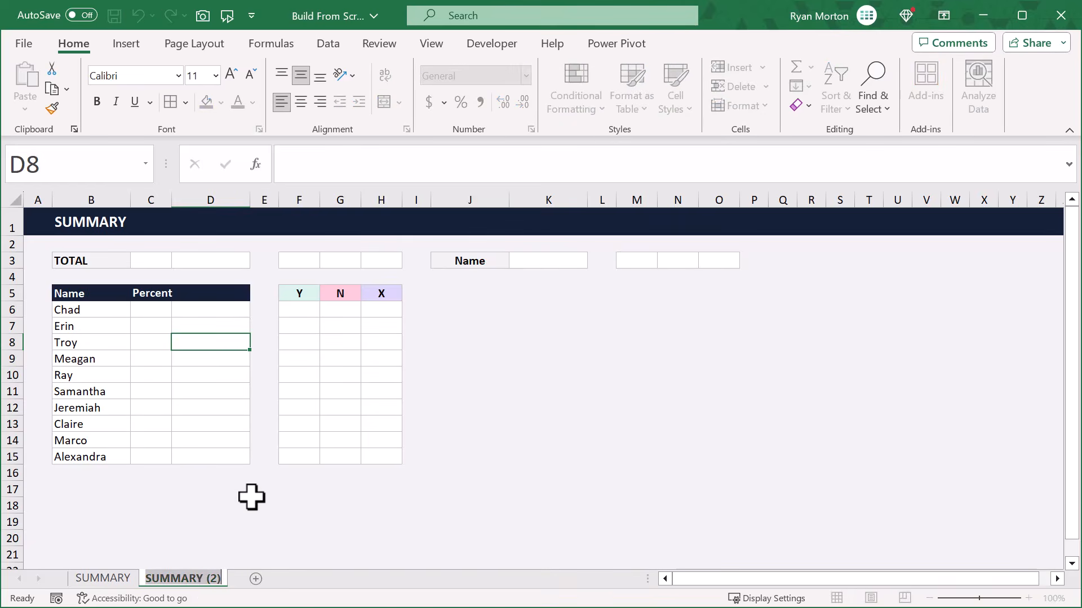
pyautogui.write('JAN')
pyautogui.press('Return')
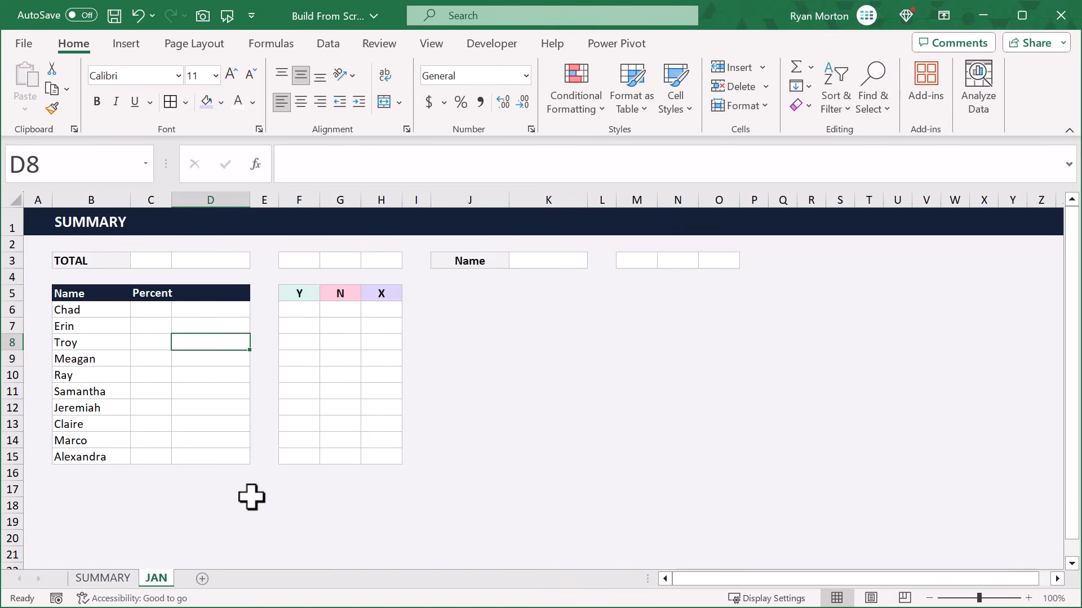
pyautogui.click(107, 231)
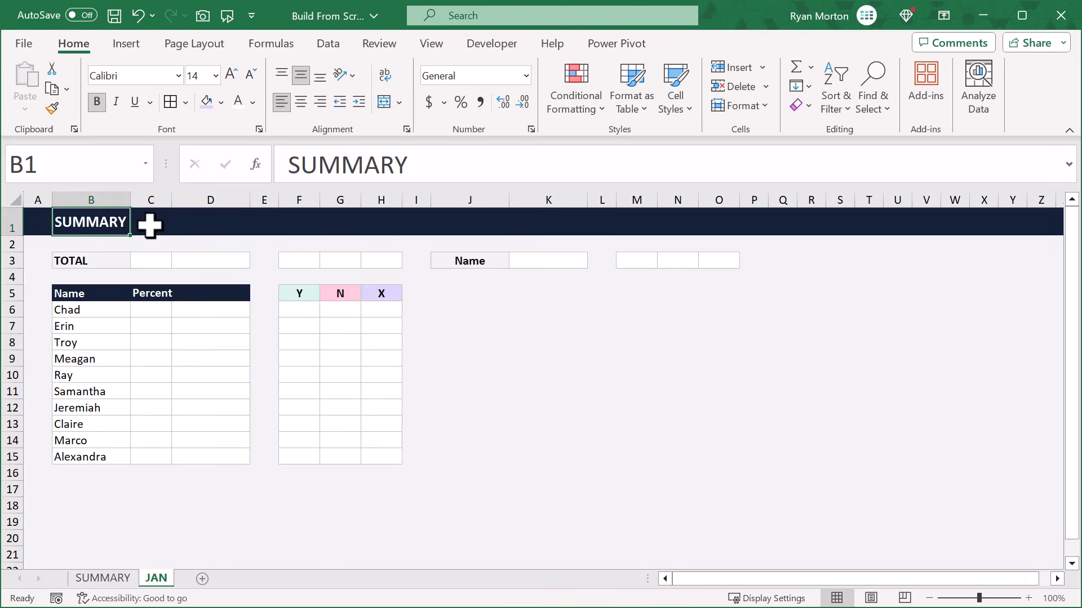
pyautogui.write('JANUARY')
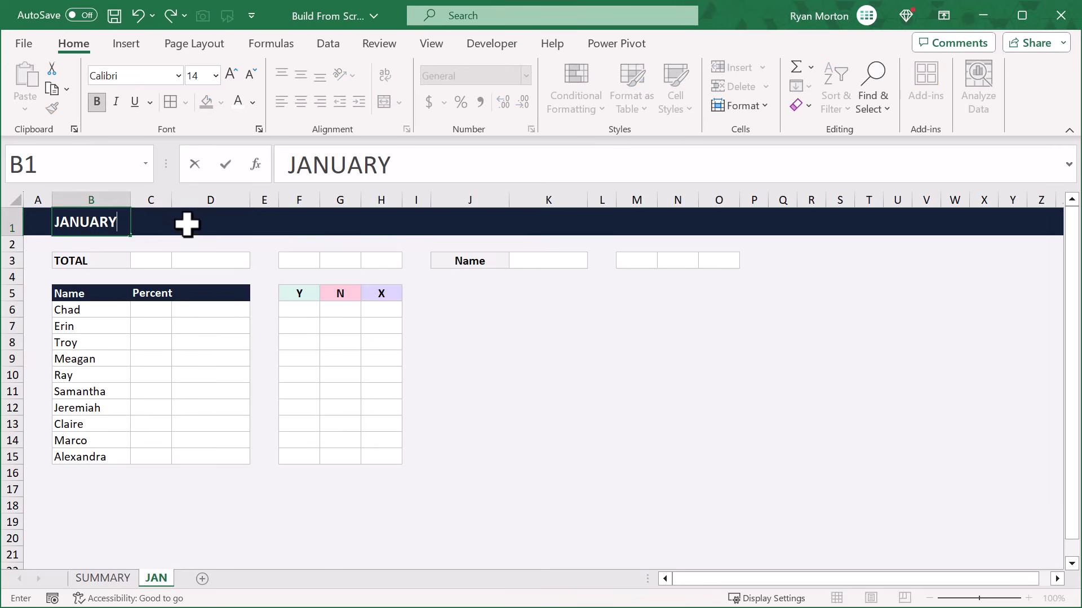
pyautogui.press('Return')
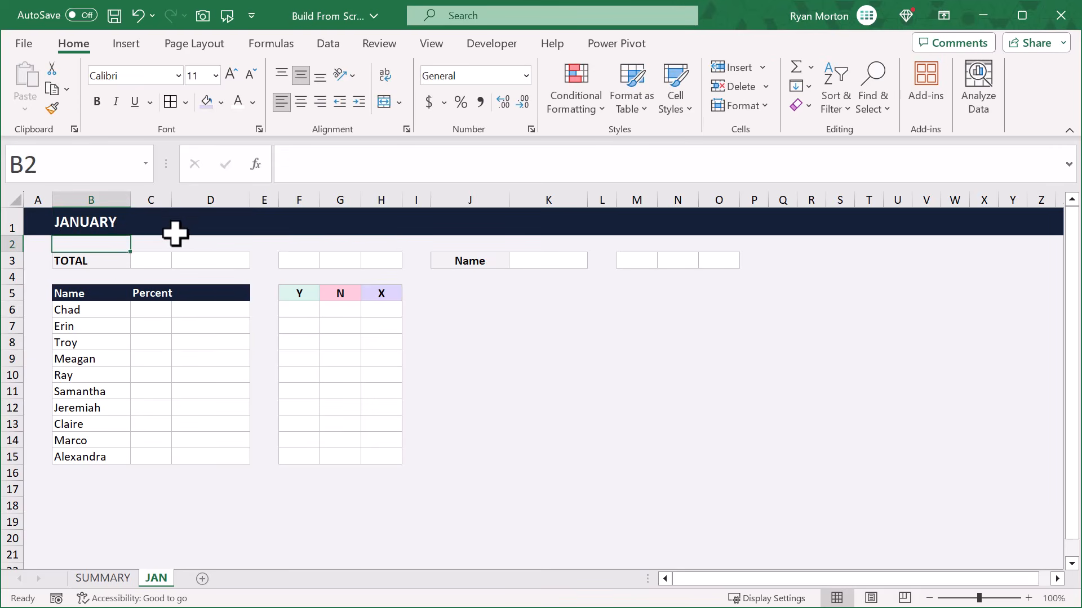
# - Delete rows 2 and 3, including the TOTAL row, from the JAN sheet
pyautogui.moveTo(10, 244); pyautogui.dragTo(15, 258)
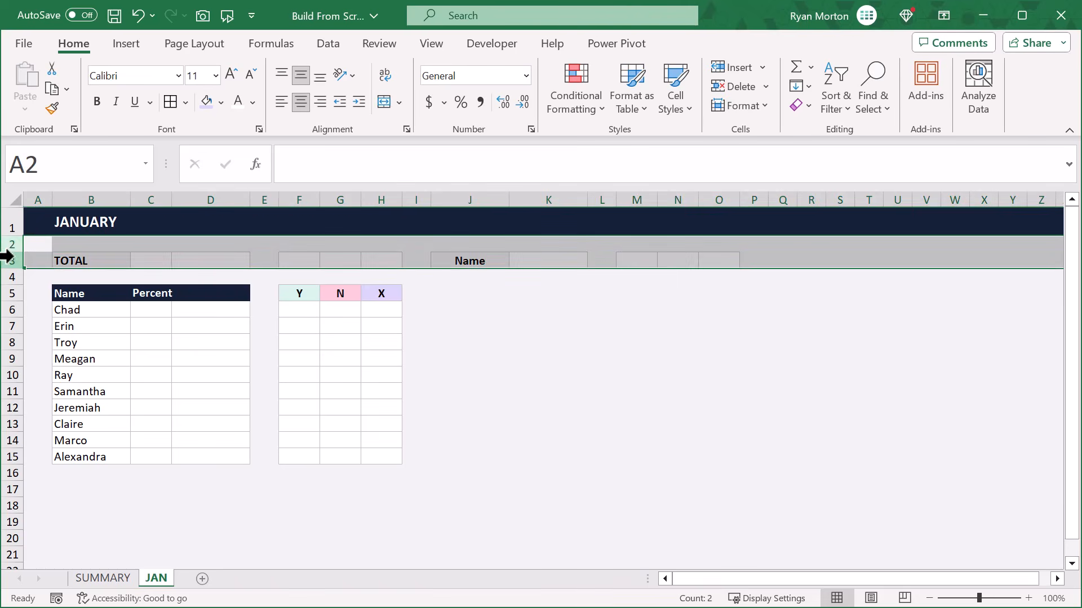
pyautogui.rightClick(11, 244)
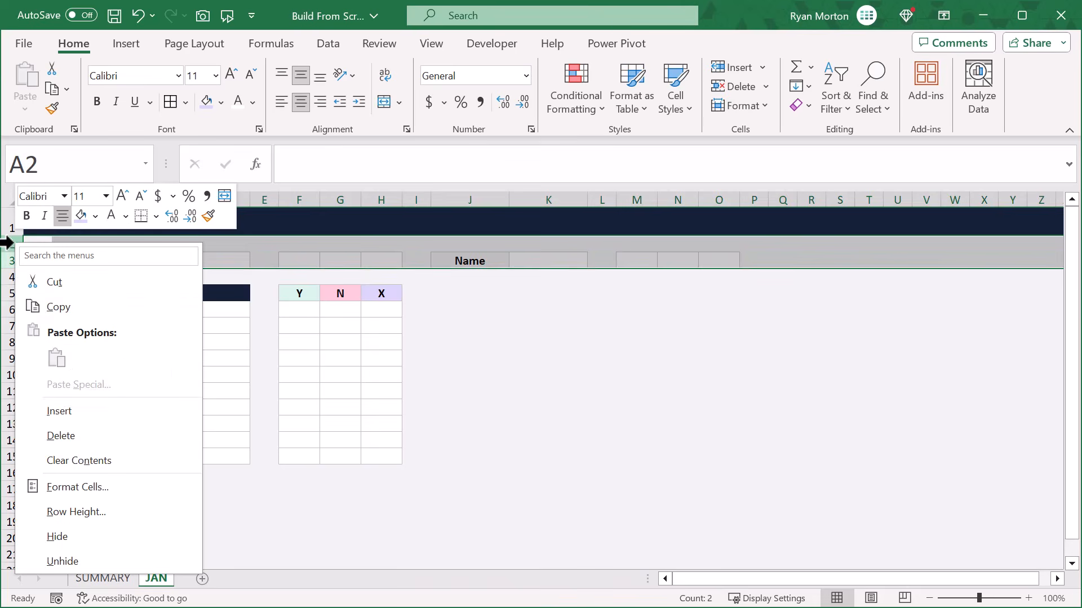
pyautogui.click(81, 434)
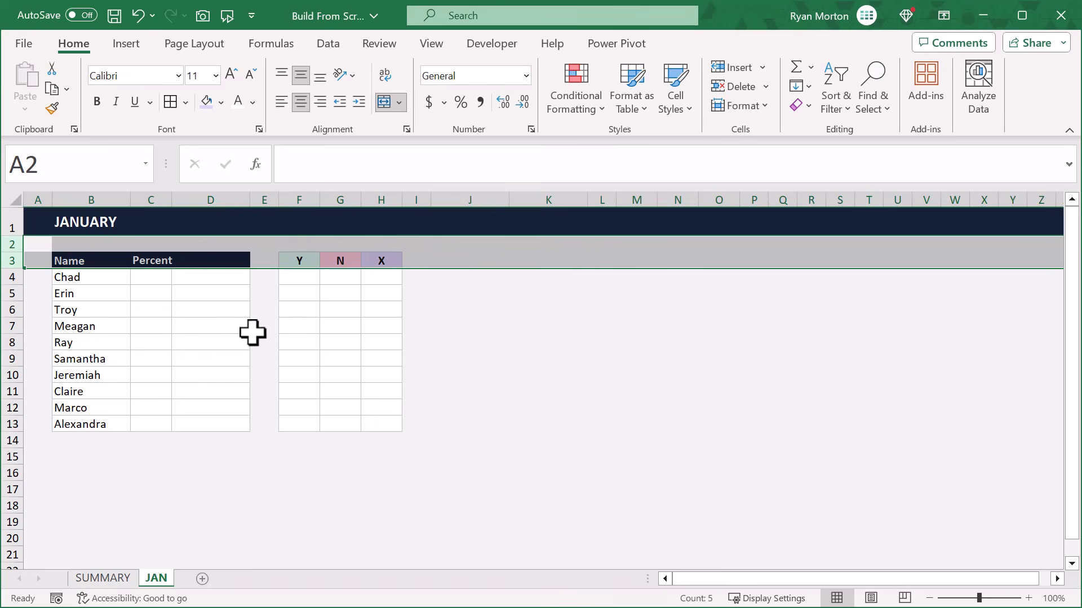
# - Copy the Y, N and X table in F3:H13 to the range starting at AV3
pyautogui.moveTo(298, 260); pyautogui.dragTo(391, 420)
pyautogui.hotkey('ctrl', 'c')
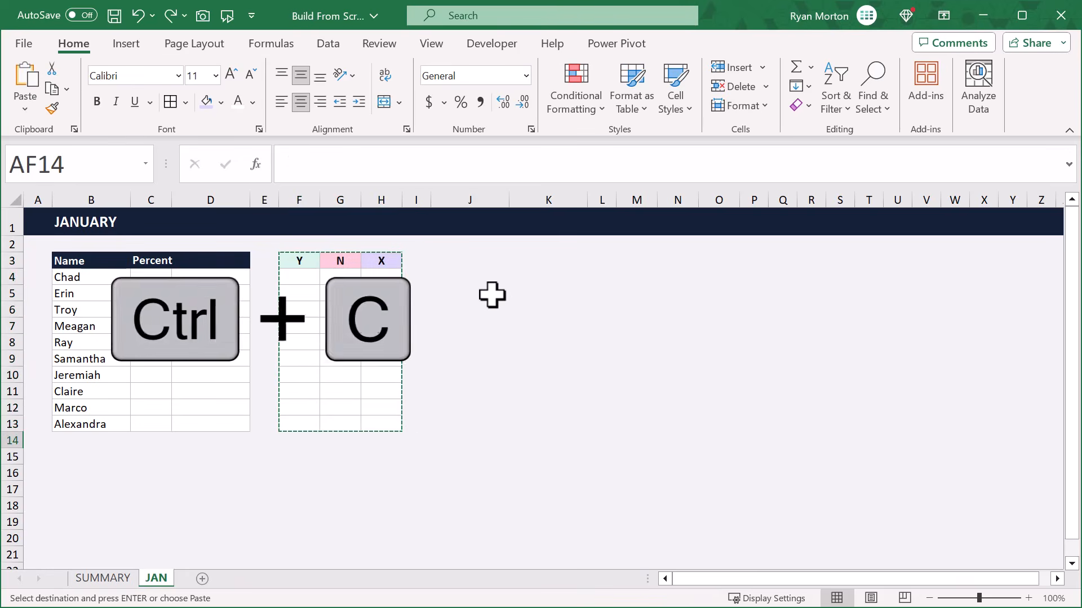
pyautogui.hscroll(12, 492, 295)
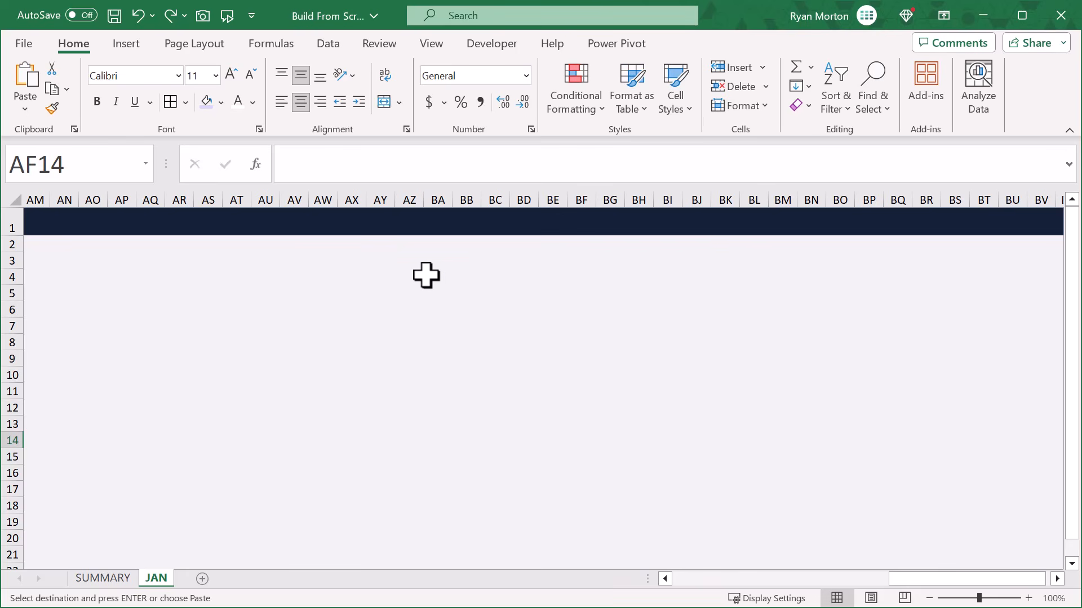
pyautogui.click(298, 256)
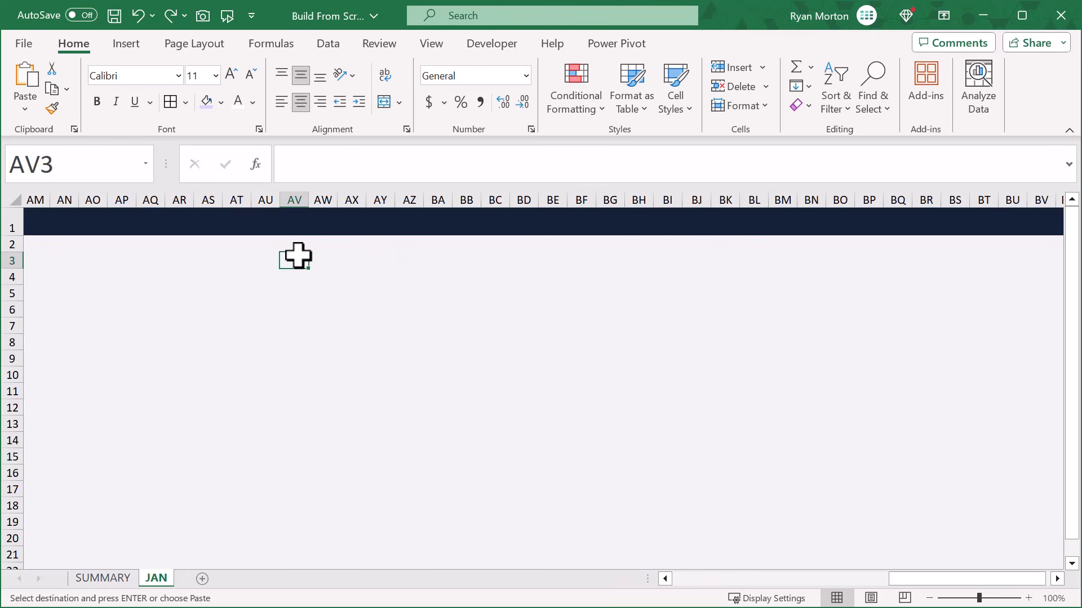
pyautogui.hotkey('ctrl', 'v')
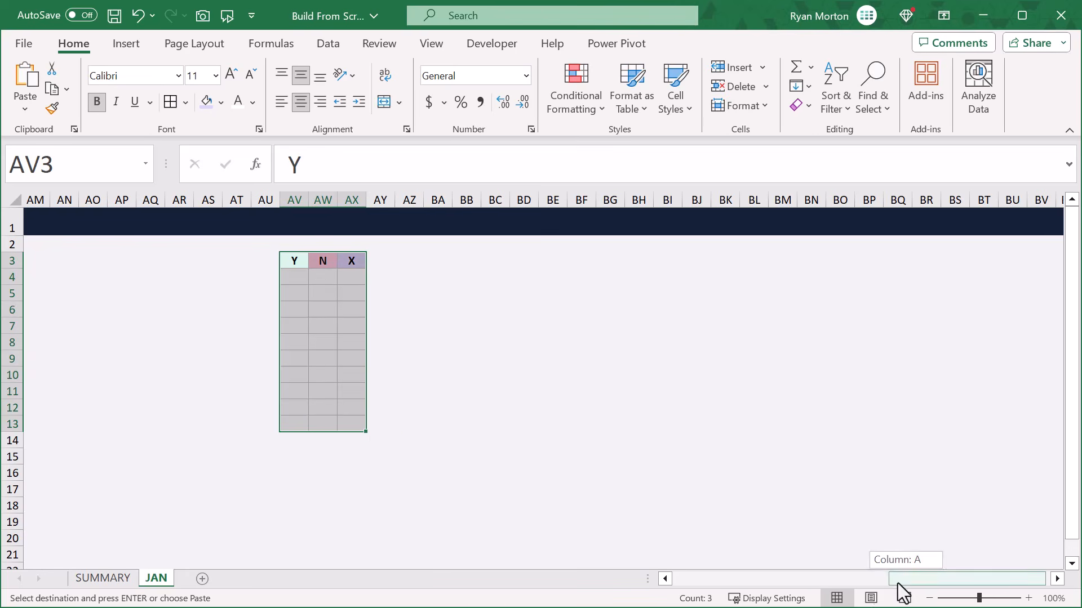
# - Delete columns F through O, including the original Y, N and X table, from the JAN sheet
pyautogui.moveTo(904, 579); pyautogui.dragTo(608, 569)
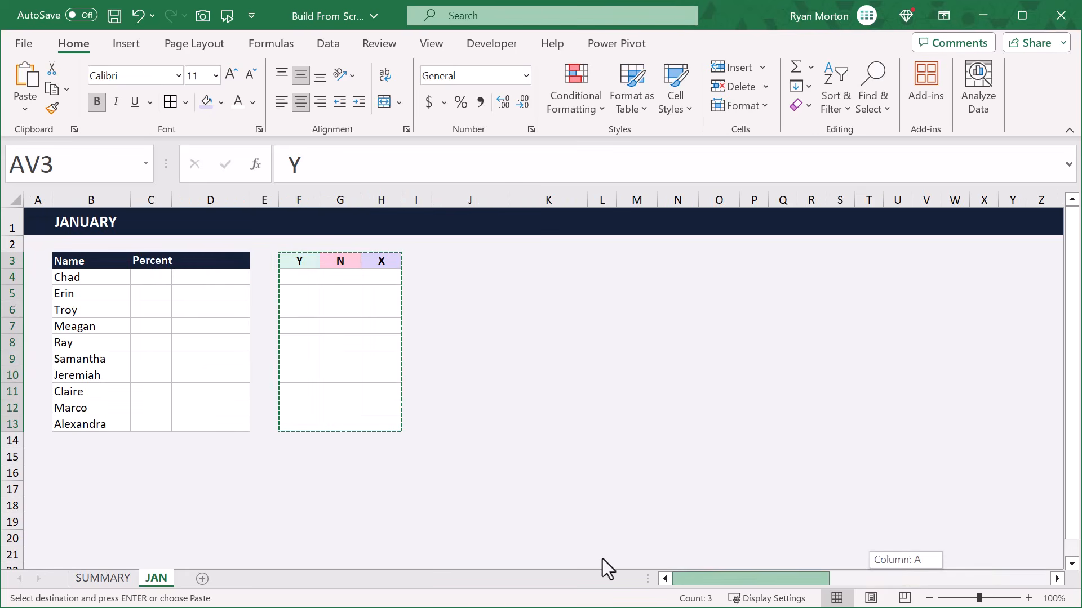
pyautogui.click(298, 198)
pyautogui.moveTo(298, 198); pyautogui.dragTo(729, 197)
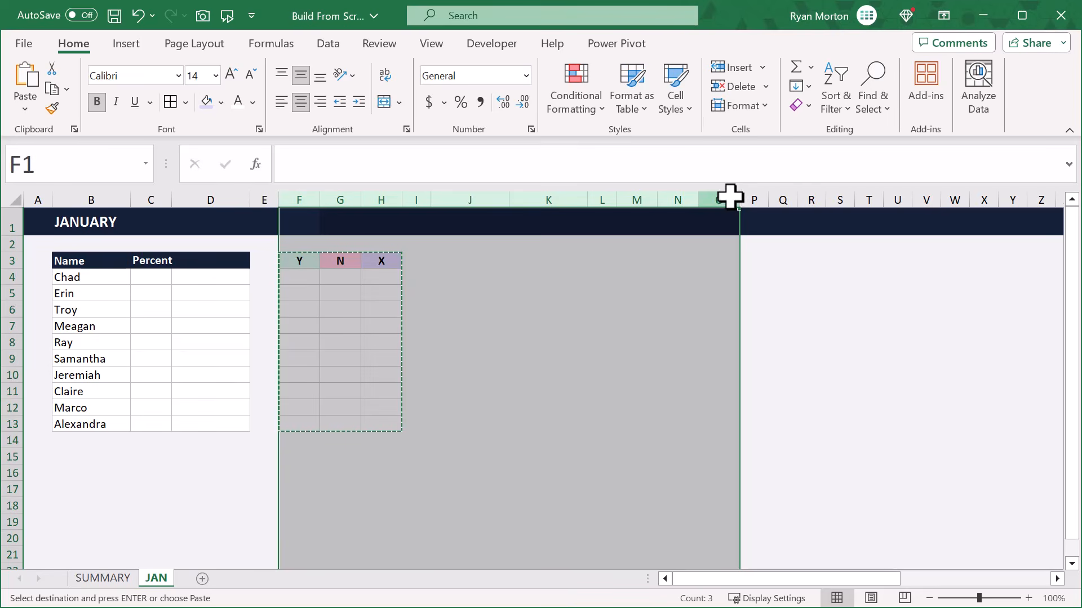
pyautogui.rightClick(717, 192)
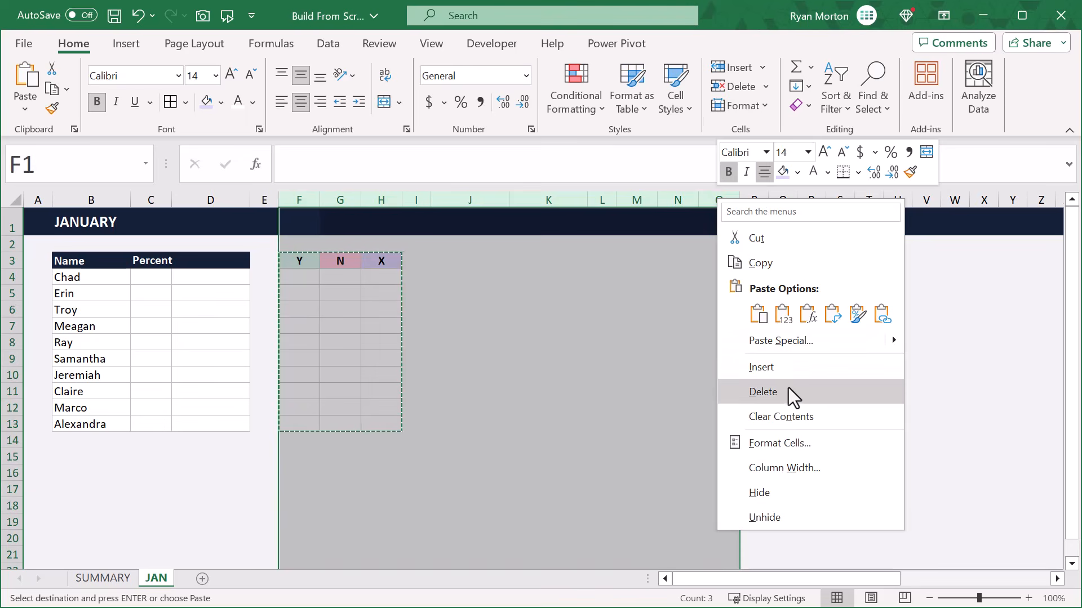
pyautogui.click(789, 391)
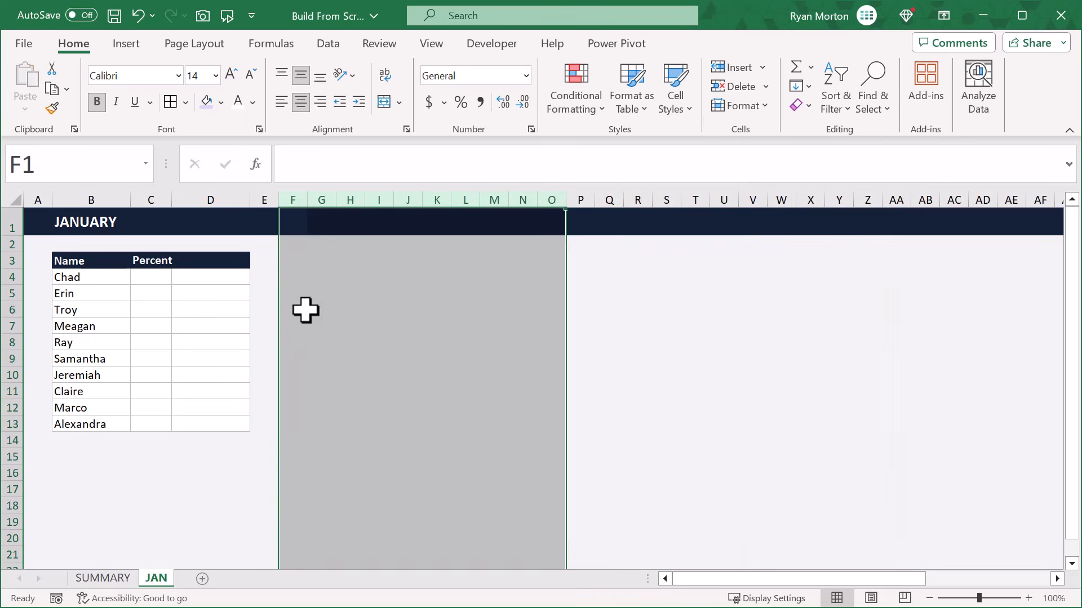
# - Copy the Name column B3:B13 with its formatting to the range starting at F3
pyautogui.moveTo(89, 265); pyautogui.dragTo(94, 425)
pyautogui.hotkey('ctrl', 'c')
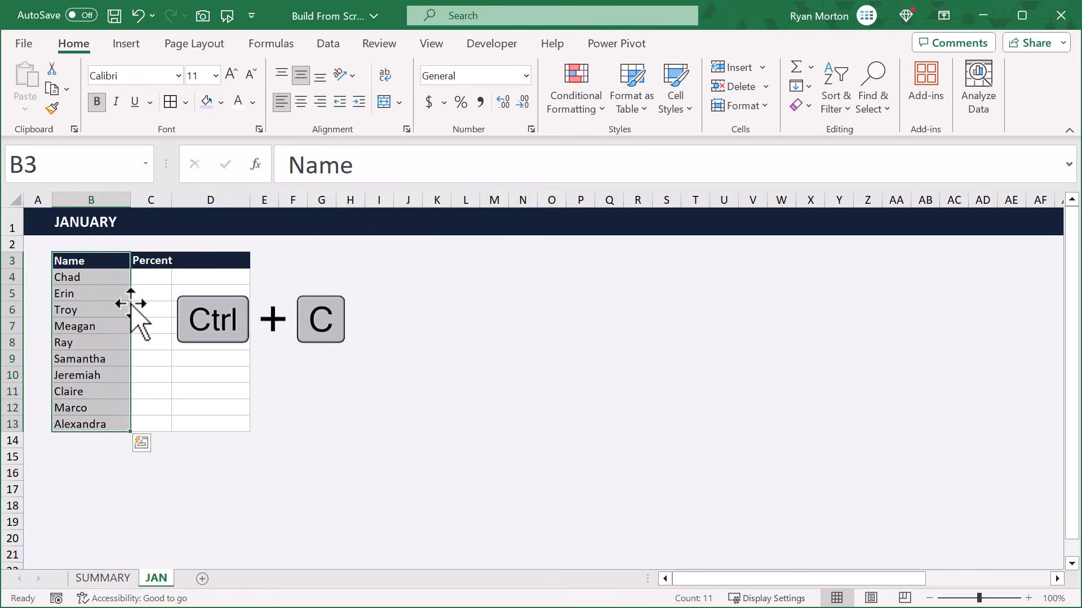
pyautogui.click(294, 261)
pyautogui.hotkey('ctrl', 'v')
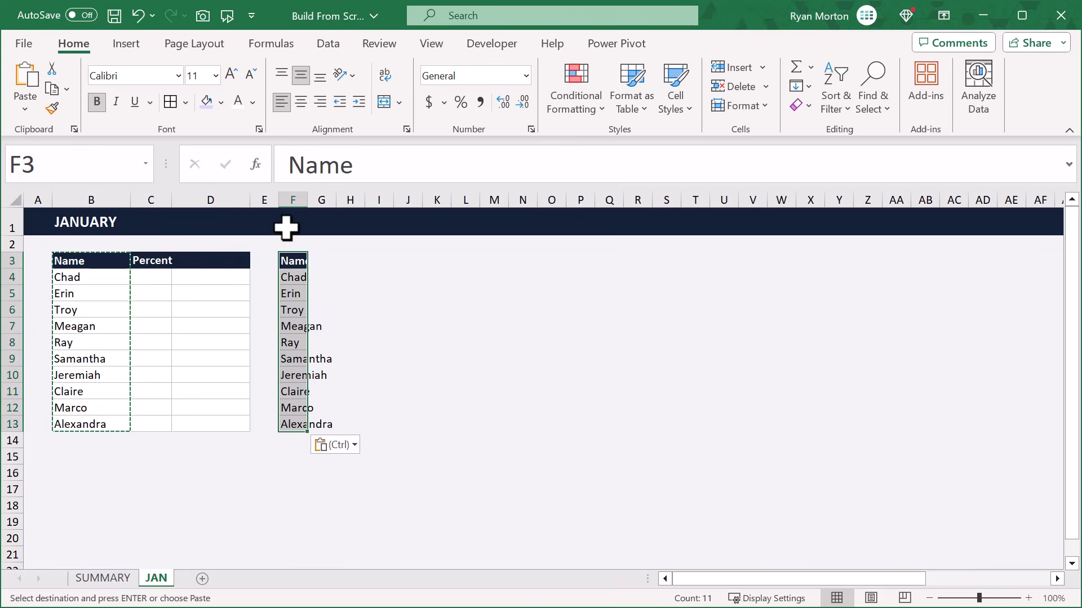
# - Center column F and clear its contents, keeping the header fill and borders
pyautogui.click(294, 195)
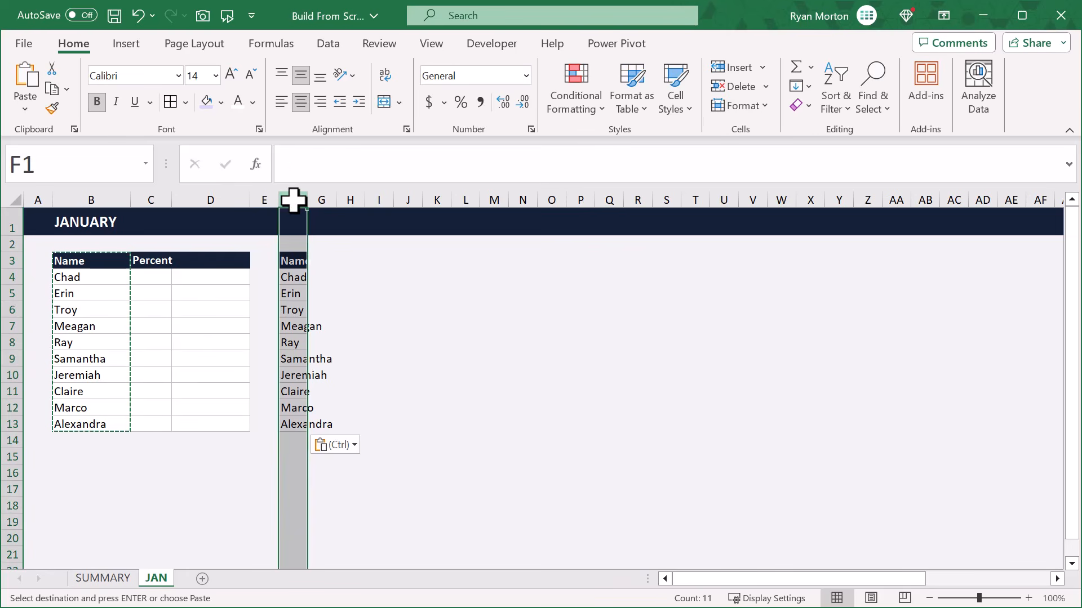
pyautogui.click(289, 103)
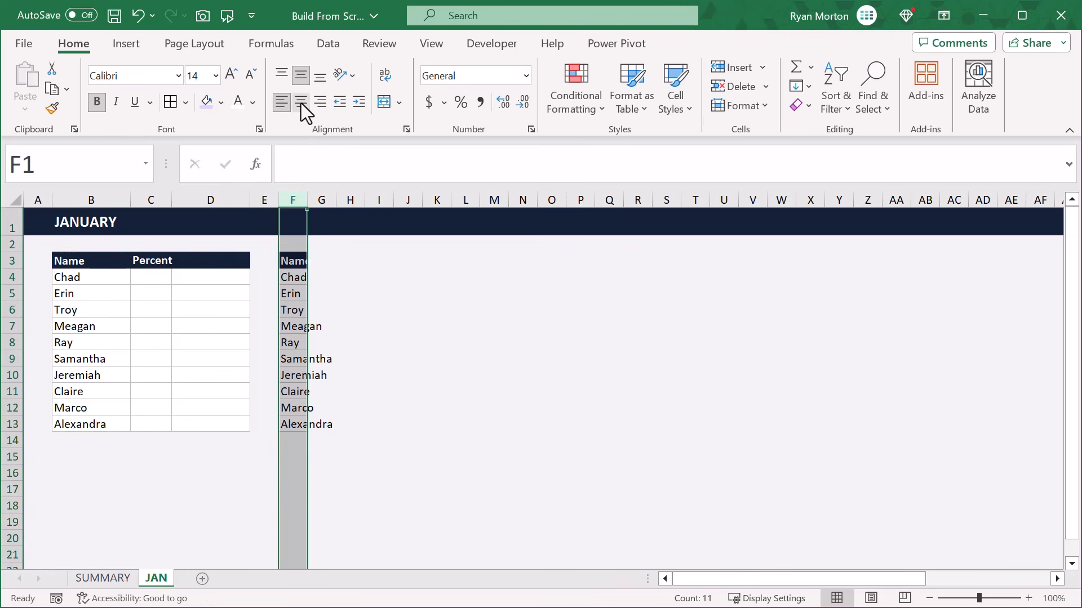
pyautogui.click(301, 102)
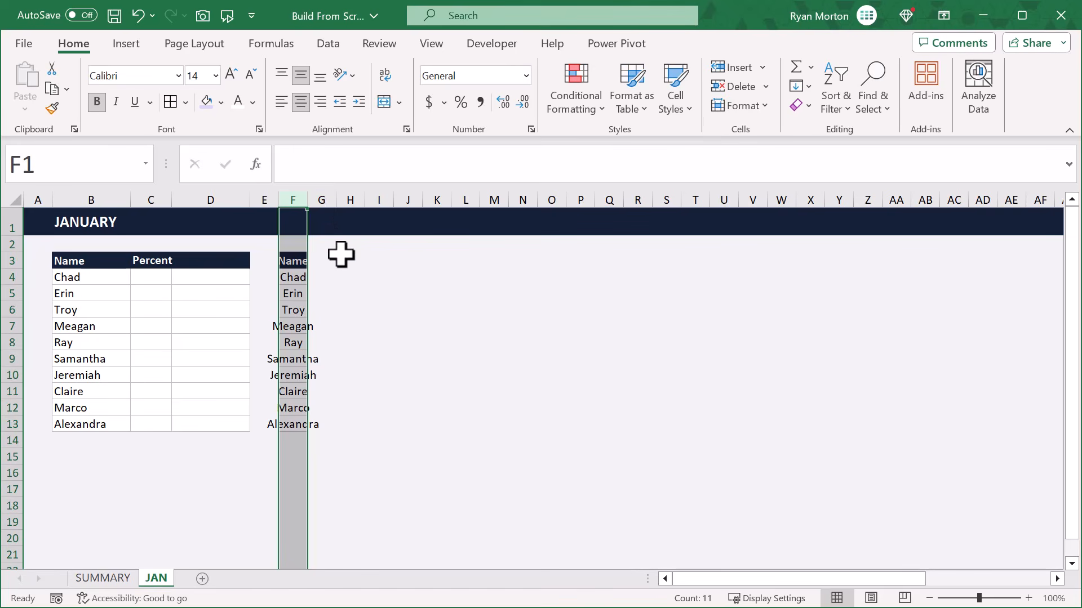
pyautogui.press('Delete')
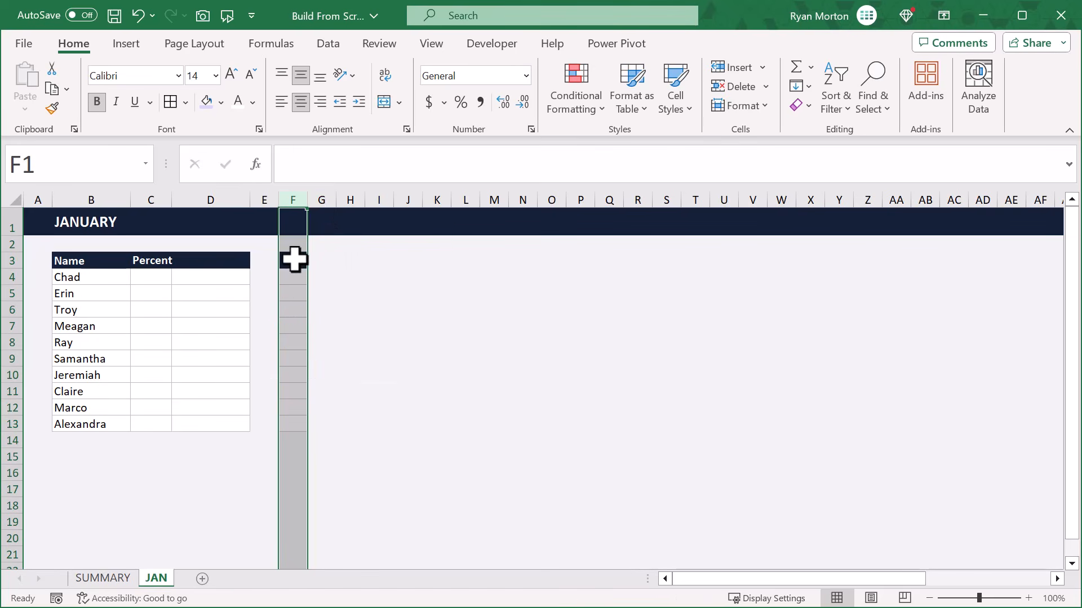
# - Enter 1 in F3 and extend the formatted column through AJ13 as a day series numbered 1 to 31
pyautogui.click(294, 260)
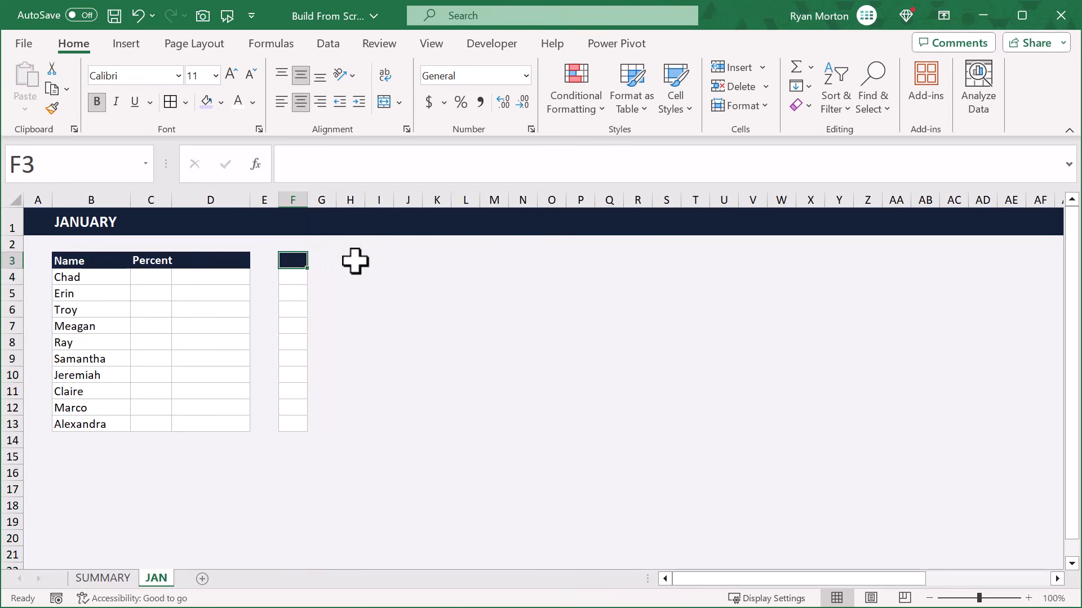
pyautogui.write('1')
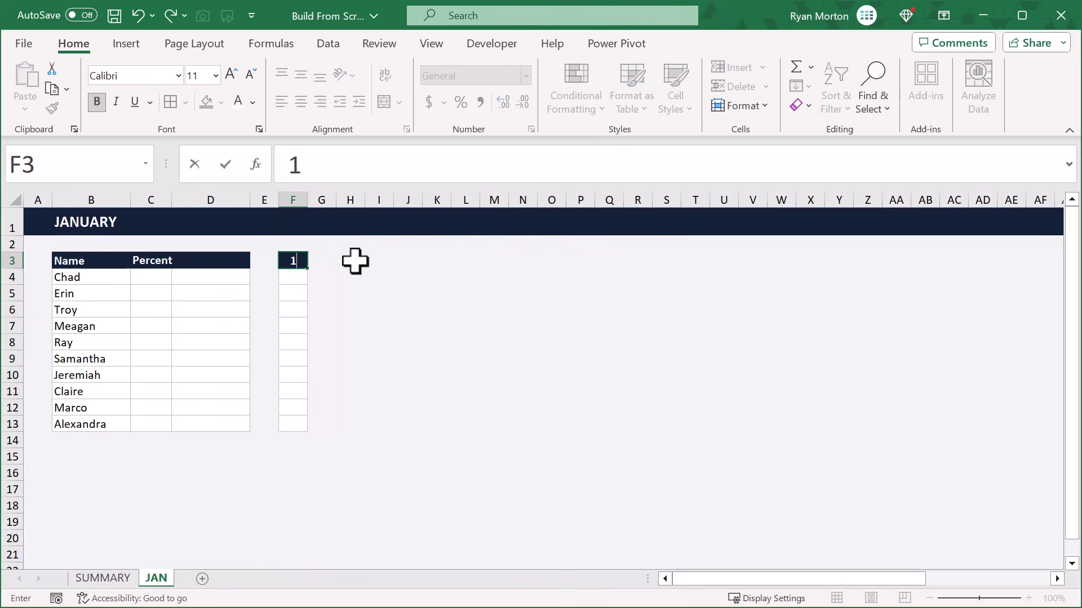
pyautogui.press('Return')
pyautogui.moveTo(300, 260); pyautogui.dragTo(848, 417)
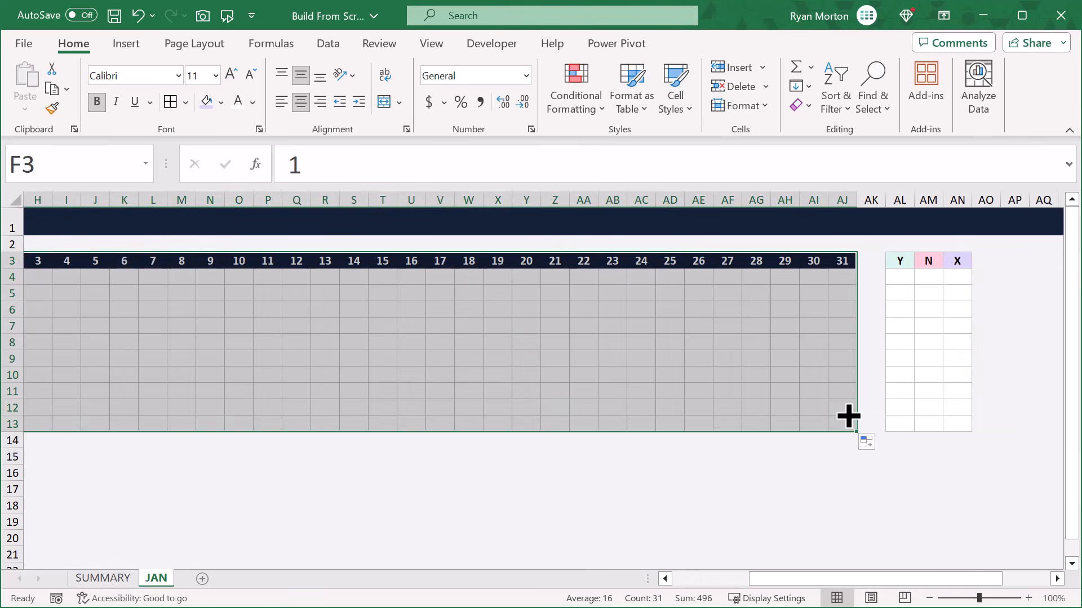
pyautogui.click(843, 418)
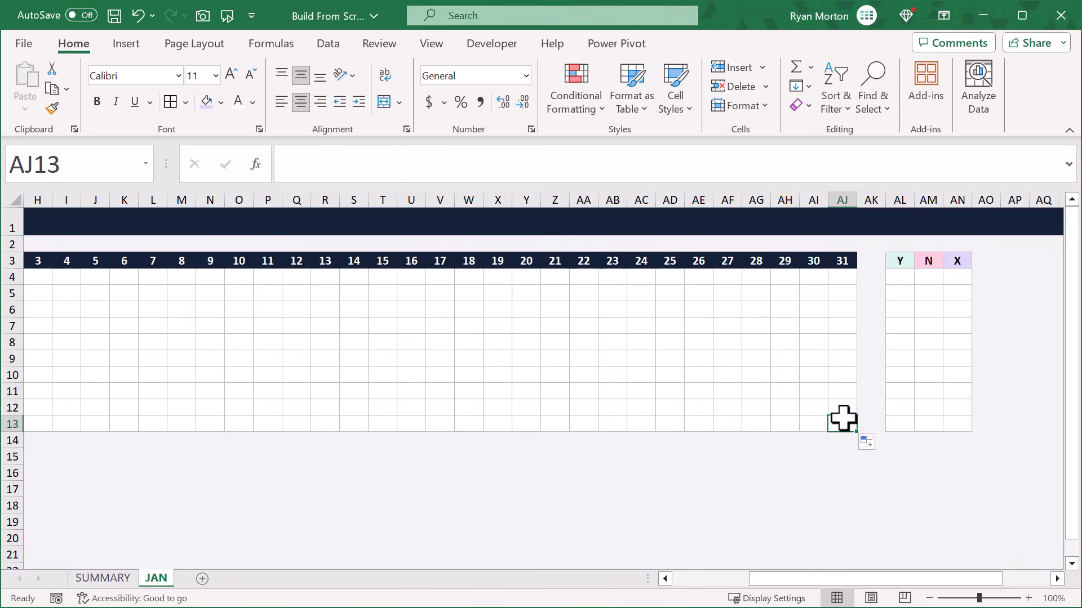
# - Clear the names from B4:B13 on the JAN sheet and select cell B4
pyautogui.hscroll(-3, 805, 423)
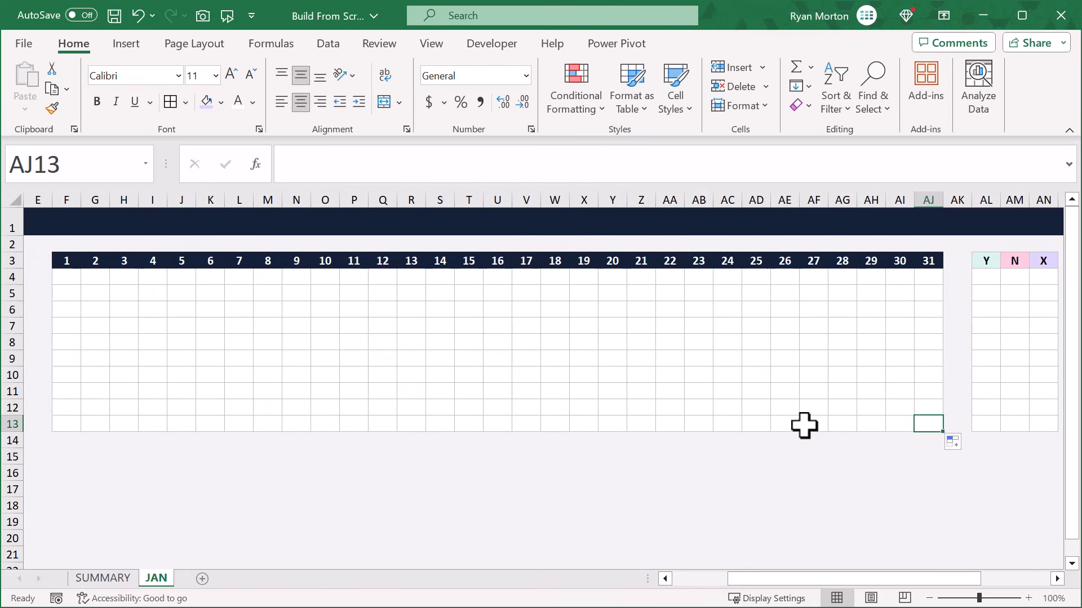
pyautogui.hscroll(-4, 805, 424)
pyautogui.moveTo(109, 279); pyautogui.dragTo(106, 422)
pyautogui.press('Delete')
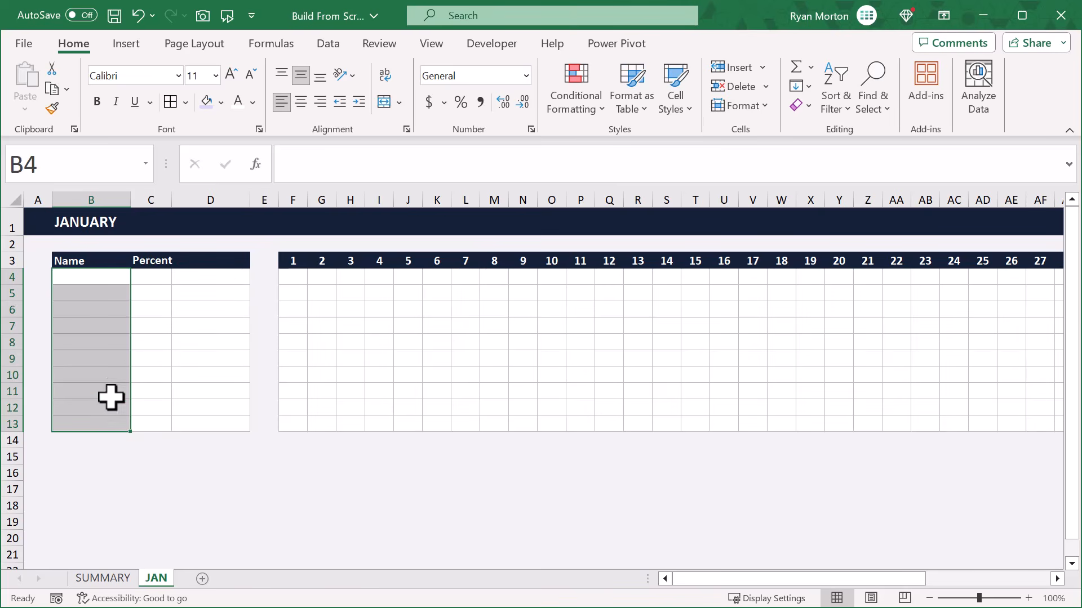
pyautogui.click(107, 276)
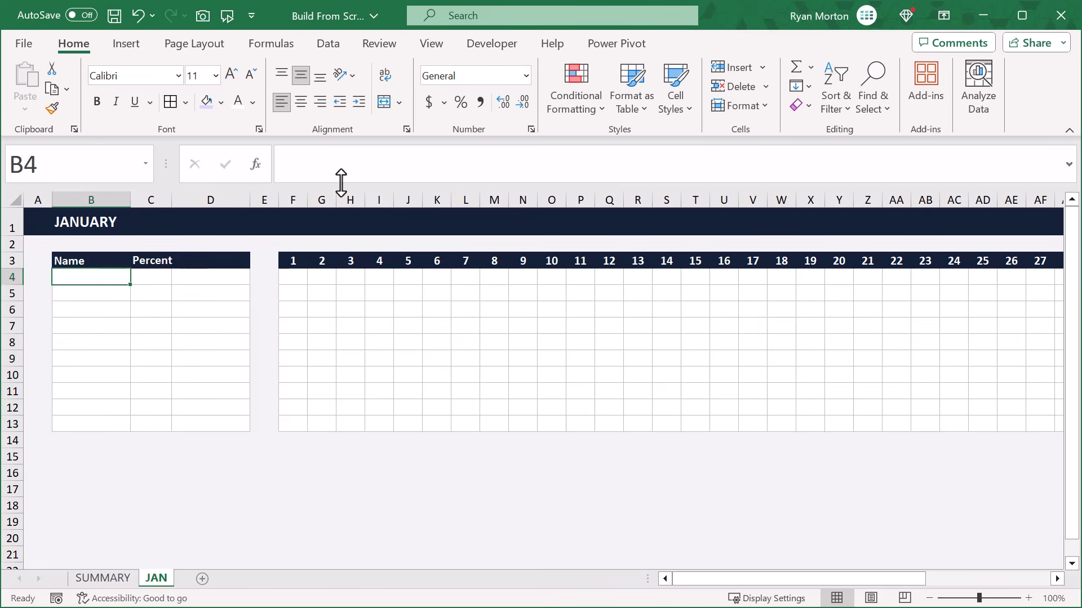
# - Link B4 on the JAN sheet to SUMMARY!B6 and fill the formula down through B13
pyautogui.click(393, 163)
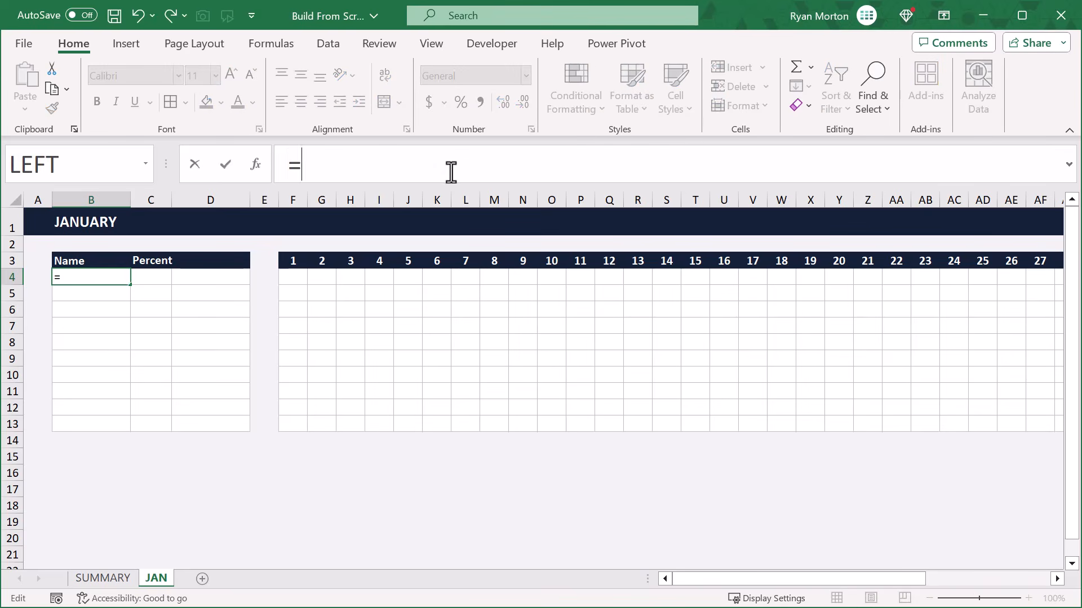
pyautogui.click(122, 578)
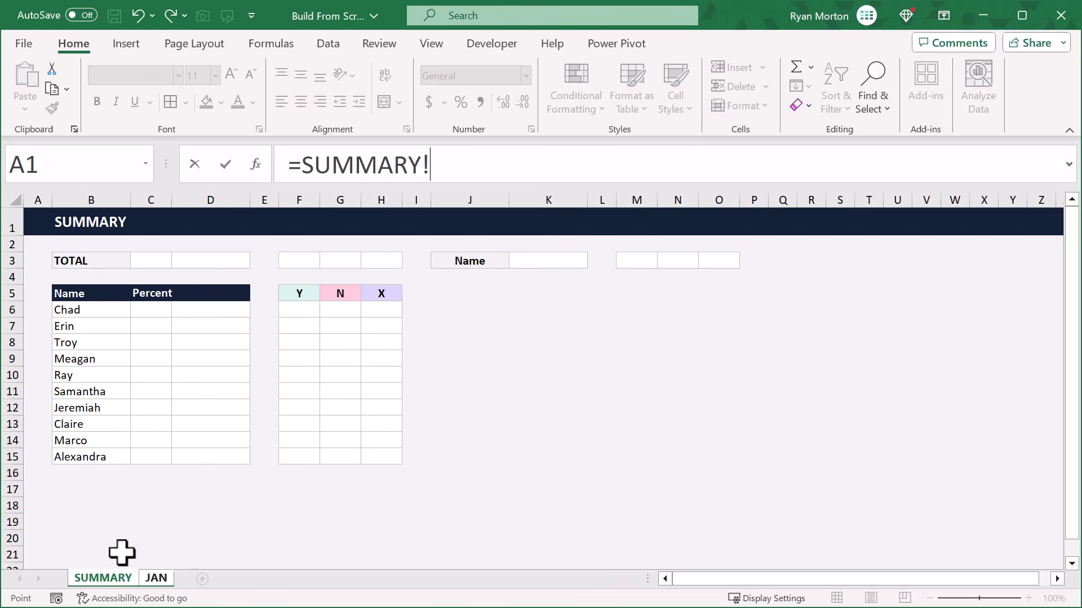
pyautogui.click(112, 310)
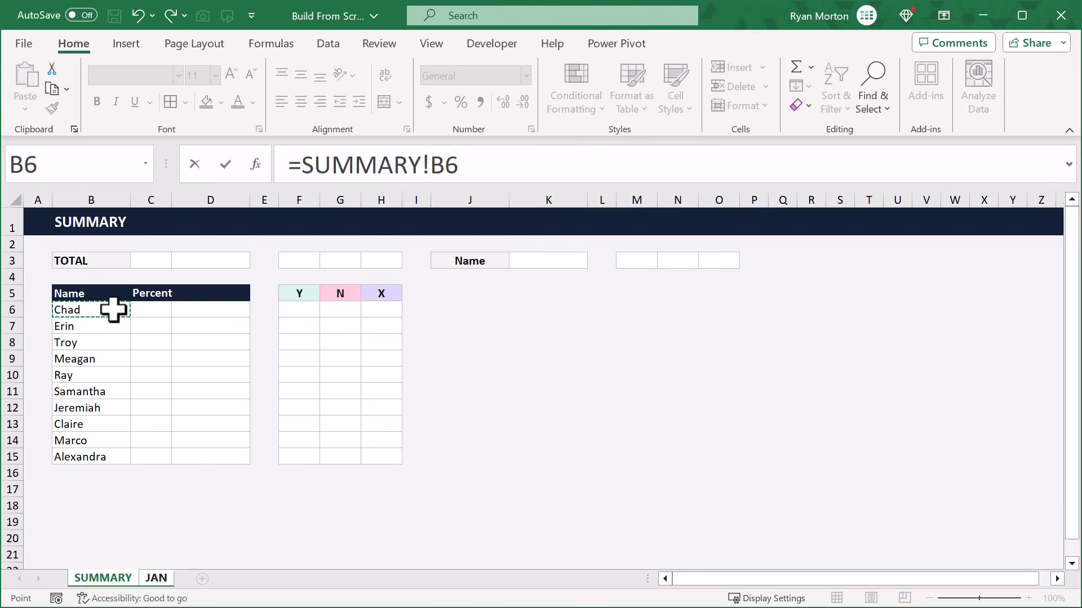
pyautogui.press('Return')
pyautogui.click(113, 276)
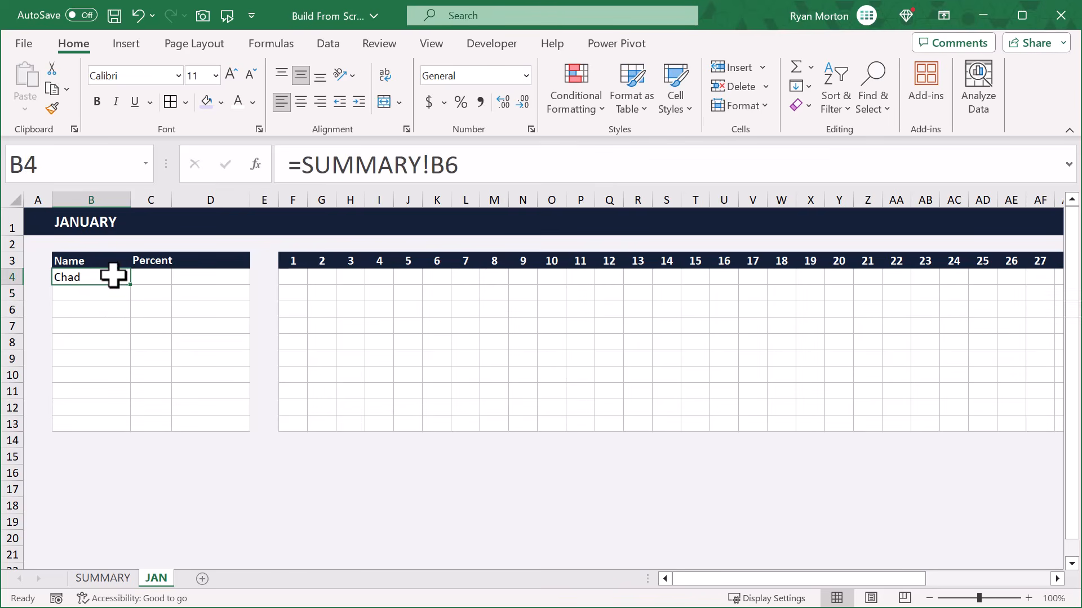
pyautogui.moveTo(131, 285); pyautogui.dragTo(133, 427)
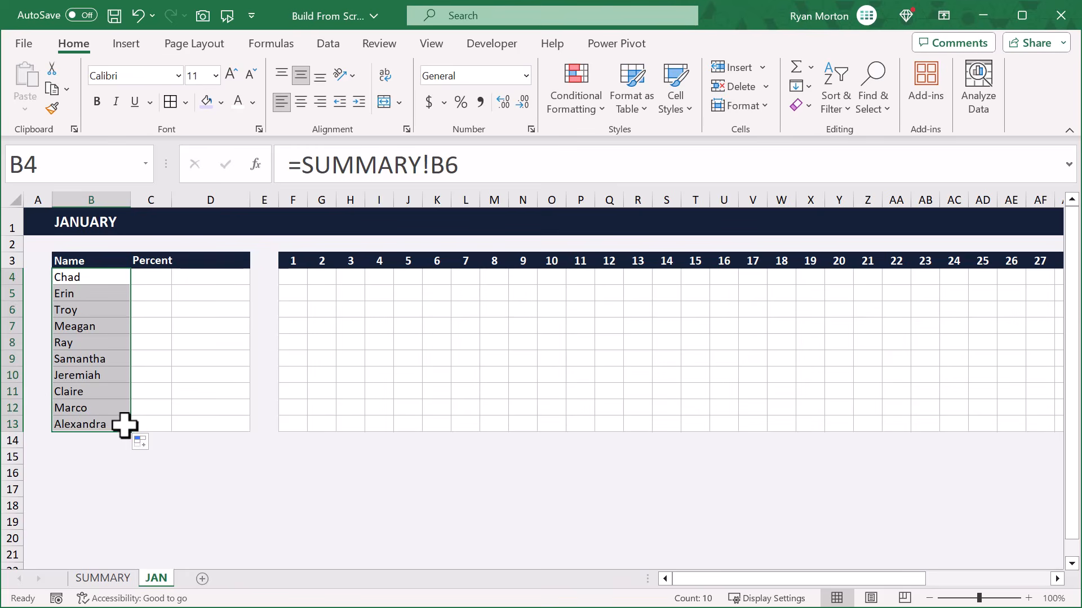
pyautogui.click(116, 425)
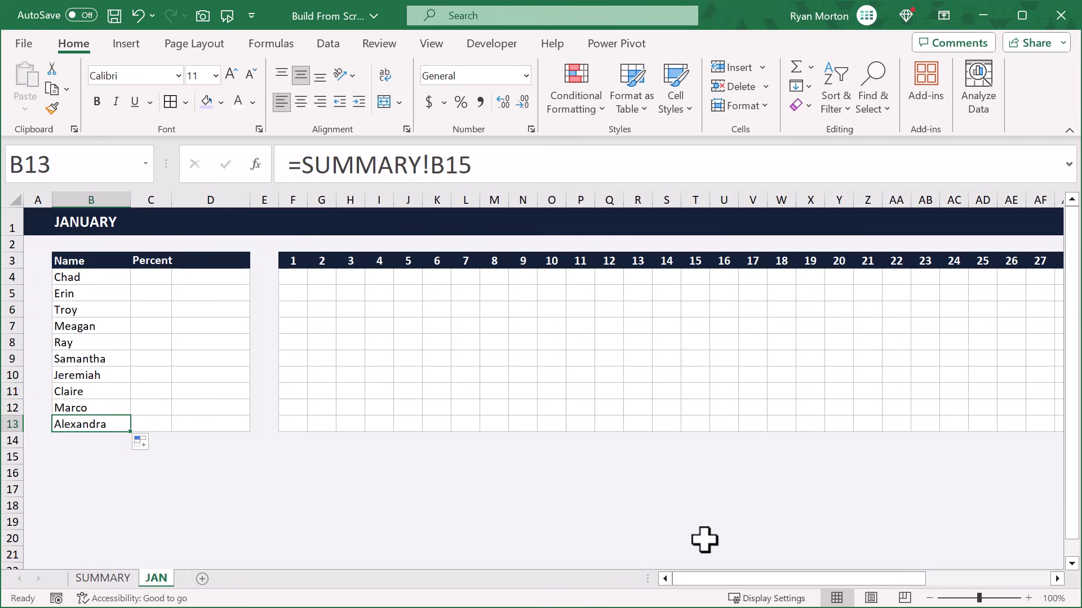
# - Clear the Y, N and X headers from AL3:AN3 on the JAN sheet, keeping their fill colors
pyautogui.hscroll(5, 704, 542)
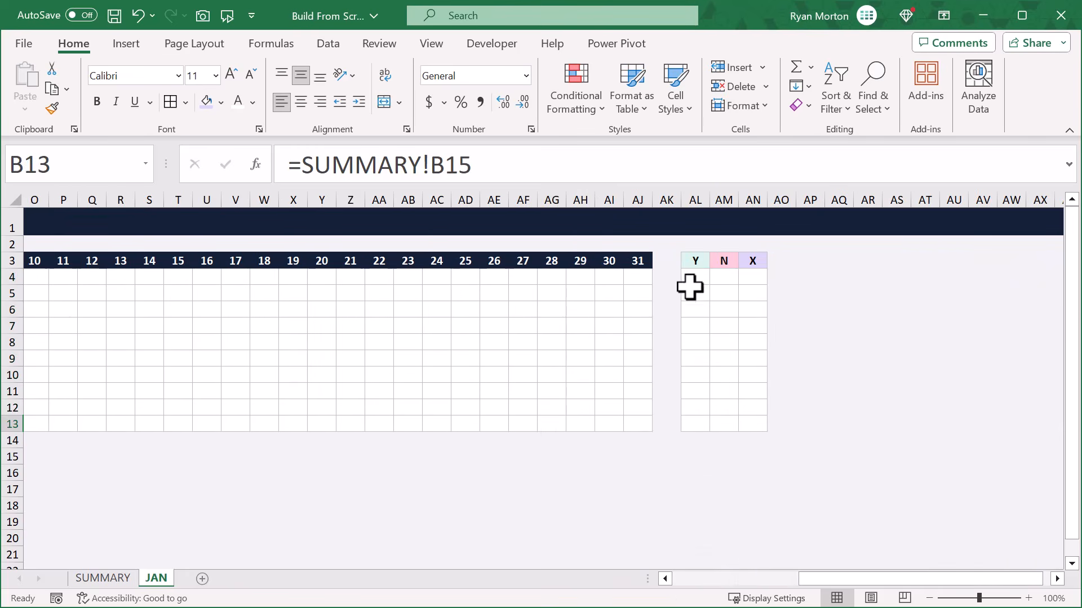
pyautogui.moveTo(695, 263); pyautogui.dragTo(746, 261)
pyautogui.press('Delete')
# - Enter a formula in AL3 on the JAN sheet that references SUMMARY!F5
pyautogui.click(699, 261)
pyautogui.click(698, 163)
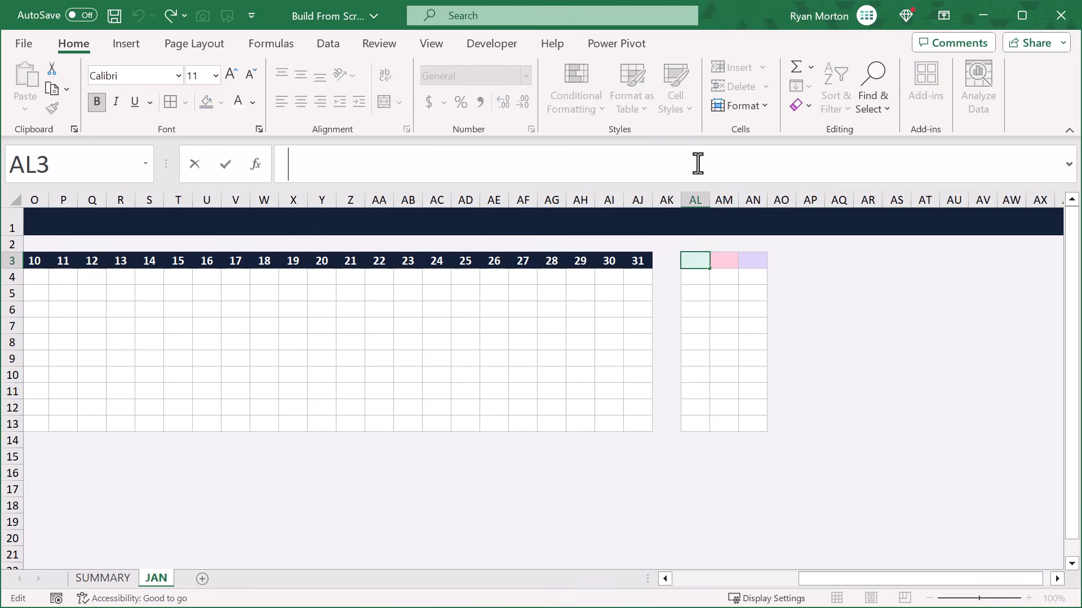
pyautogui.write('=SUMMARY!')
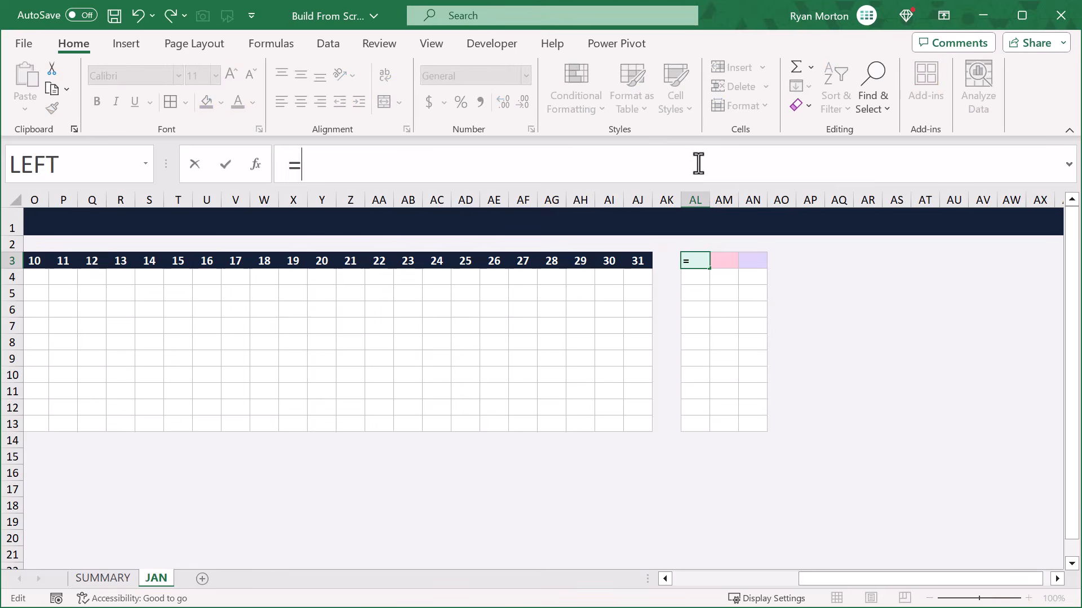
pyautogui.click(103, 578)
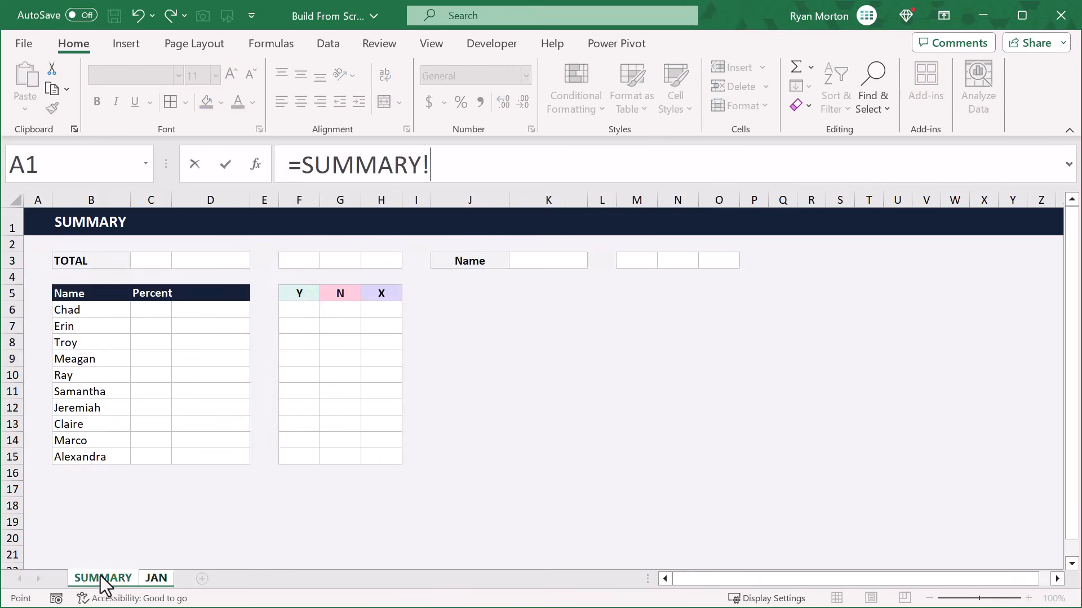
pyautogui.click(292, 292)
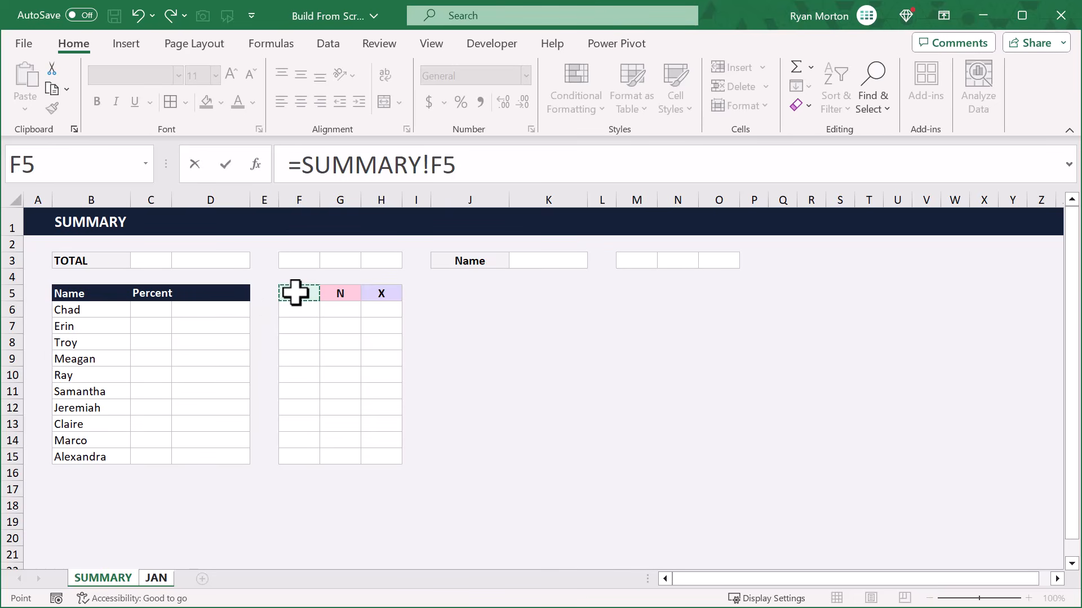
pyautogui.press('Return')
# - Fill the AL3 formula across through AN3 without formatting
pyautogui.click(697, 259)
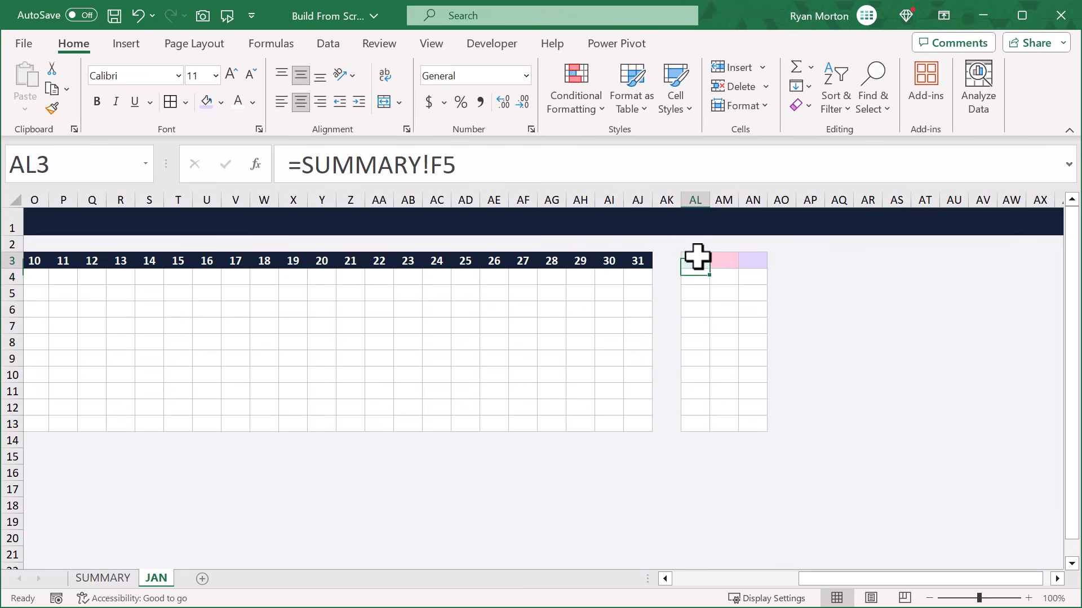
pyautogui.rightClick(710, 269)
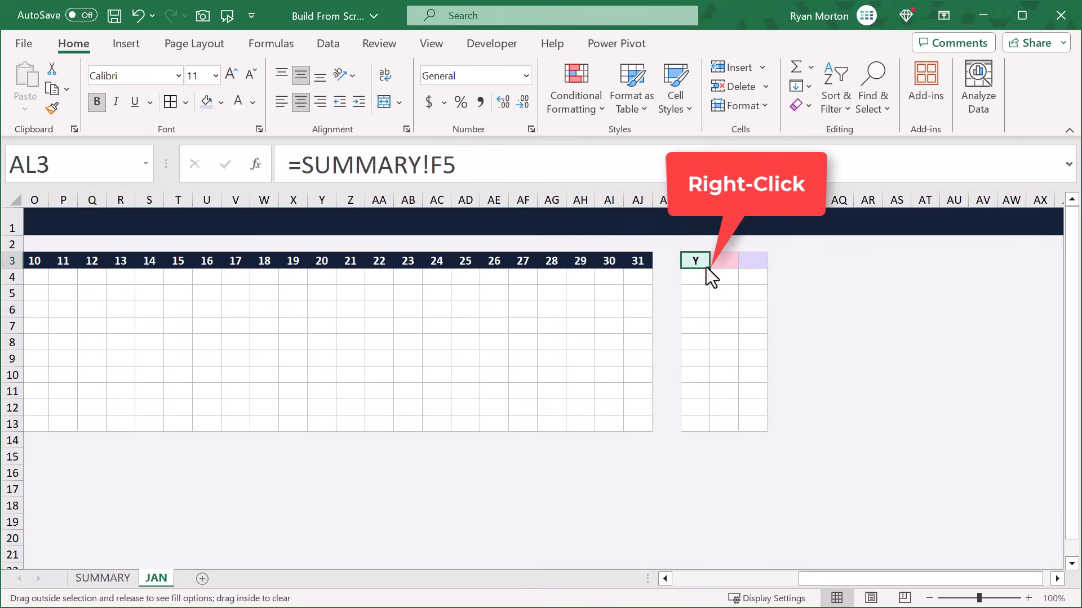
pyautogui.moveTo(717, 270); pyautogui.dragTo(725, 272)
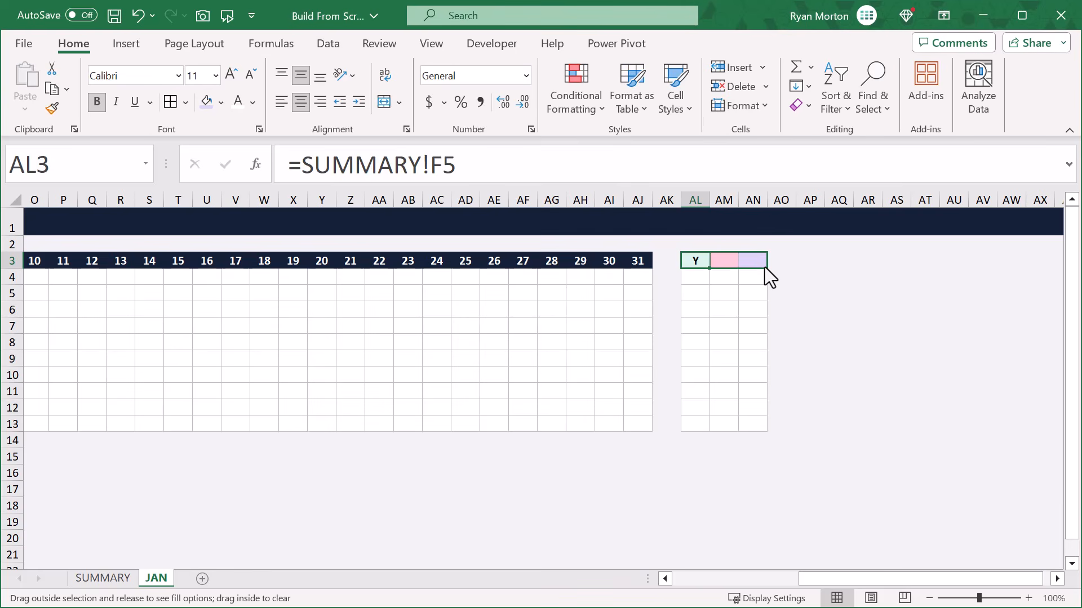
pyautogui.moveTo(766, 267); pyautogui.dragTo(765, 267)
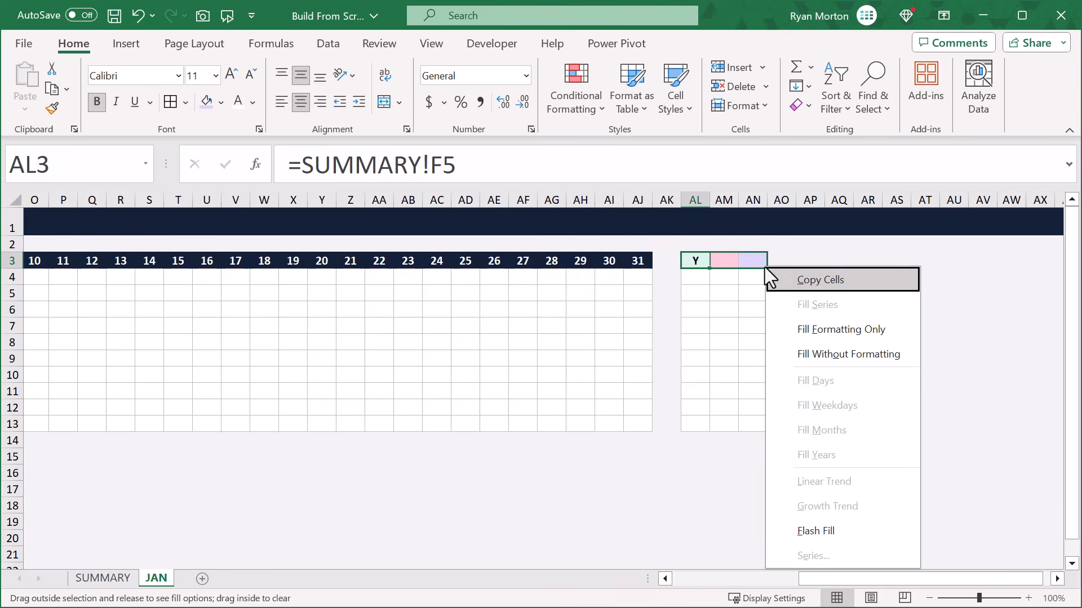
pyautogui.click(826, 354)
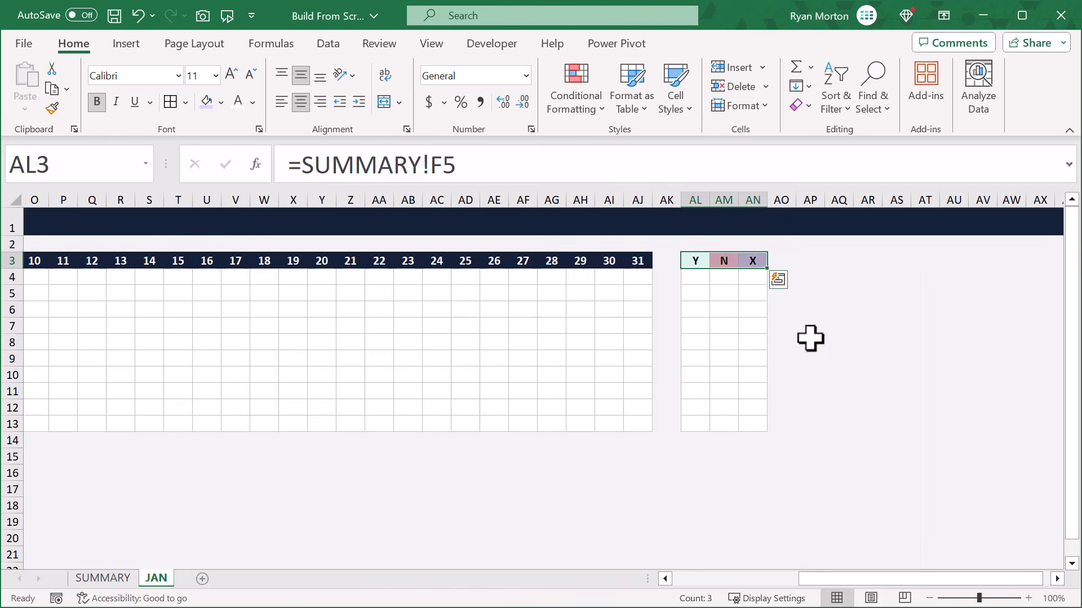
pyautogui.click(696, 291)
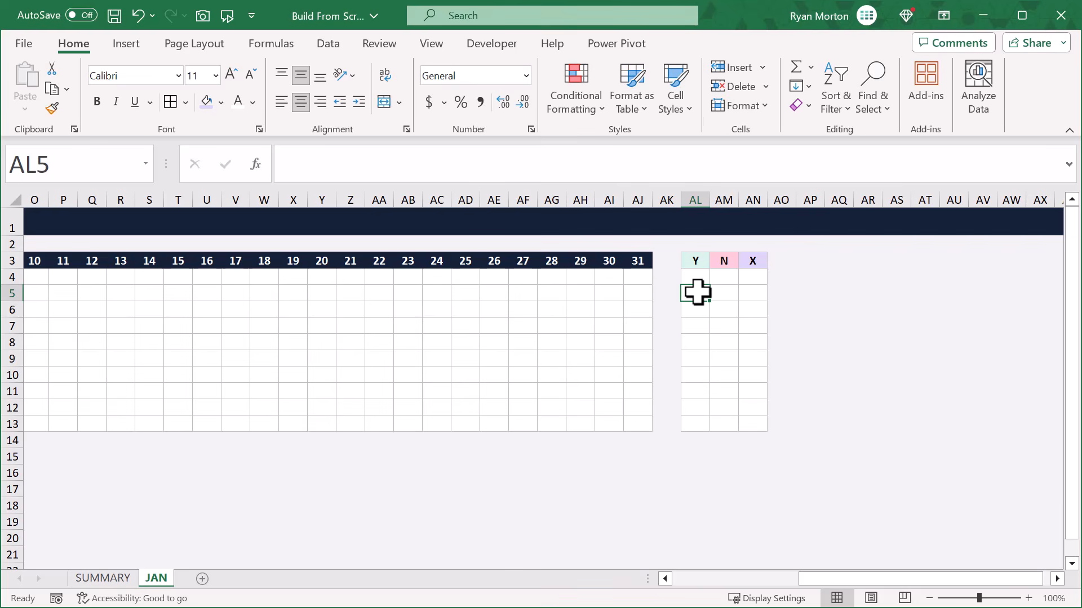
# - Apply list data validation to the attendance grid F4:AJ13 using =$AL$3:$AN$3 as the source
pyautogui.hscroll(-5, 697, 292)
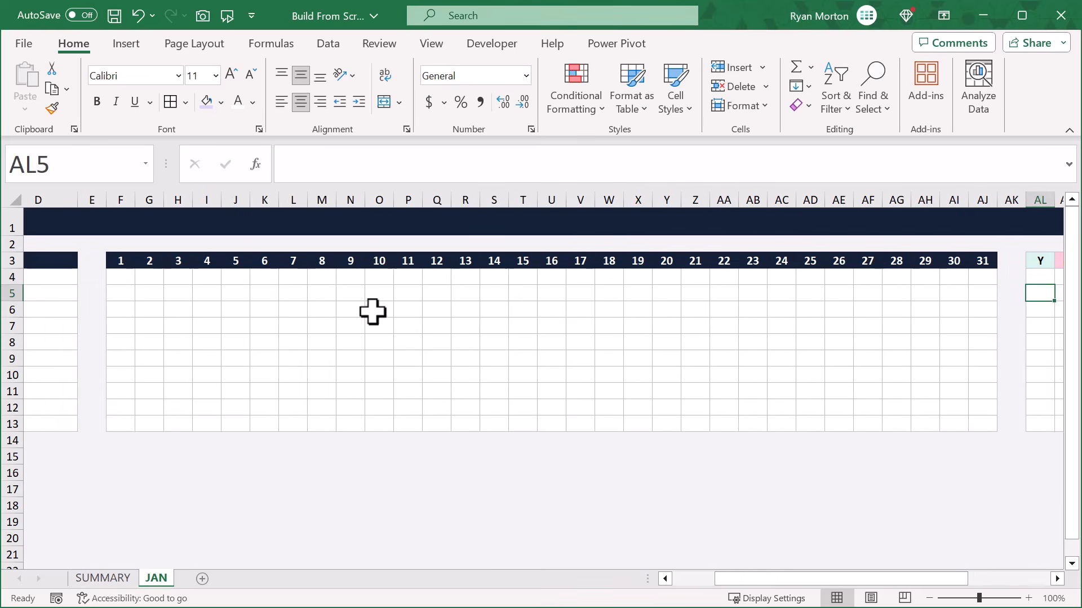
pyautogui.click(120, 275)
pyautogui.moveTo(120, 275)
pyautogui.mouseDown()
pyautogui.moveTo(567, 287)
pyautogui.moveTo(956, 383)
pyautogui.moveTo(978, 426)
pyautogui.mouseUp()
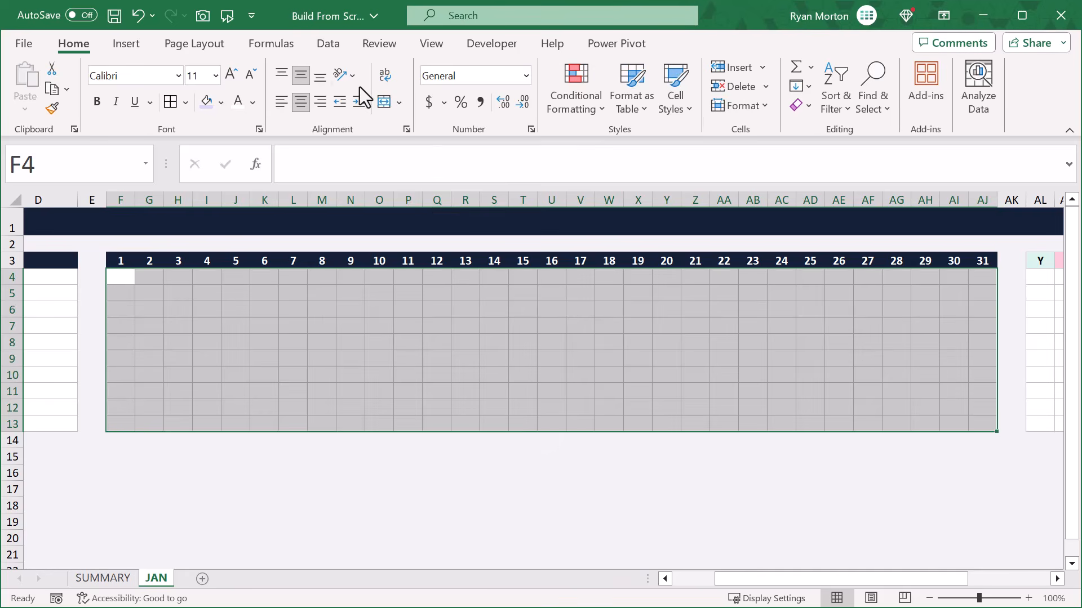
pyautogui.click(329, 45)
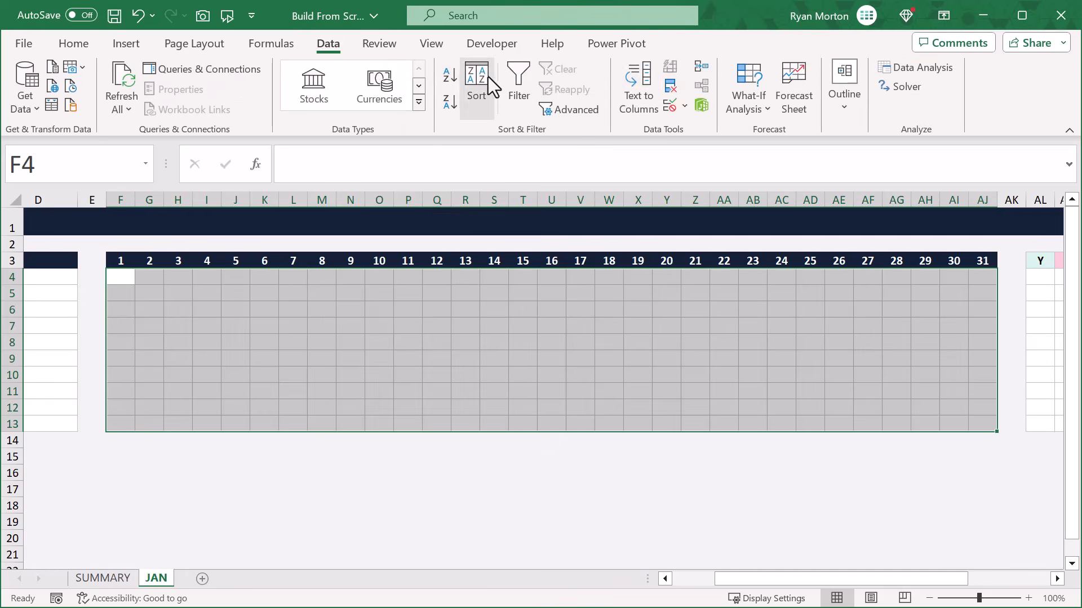
pyautogui.click(670, 103)
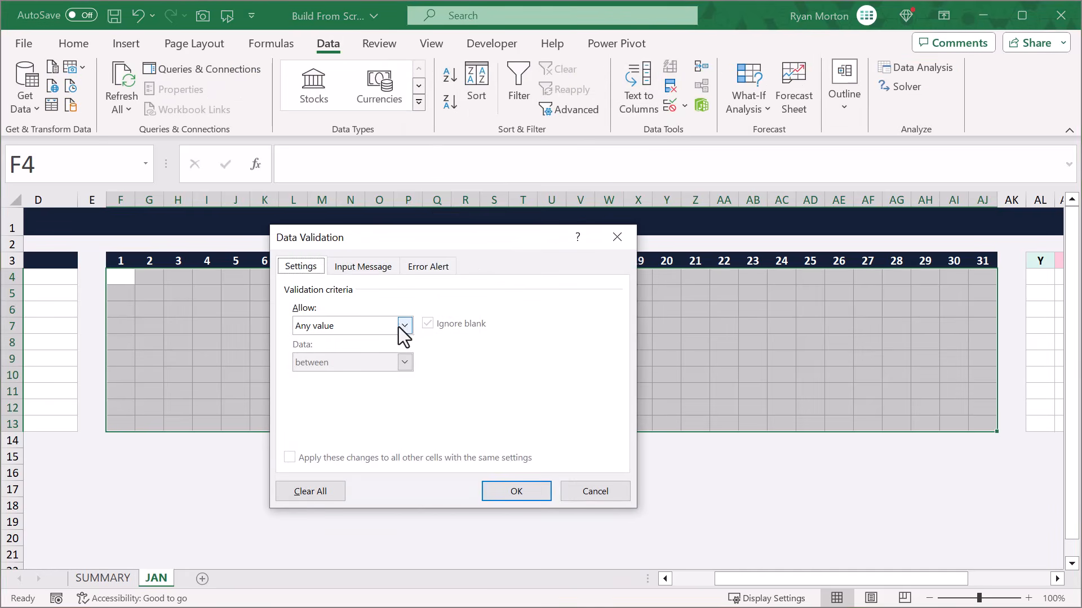
pyautogui.click(404, 327)
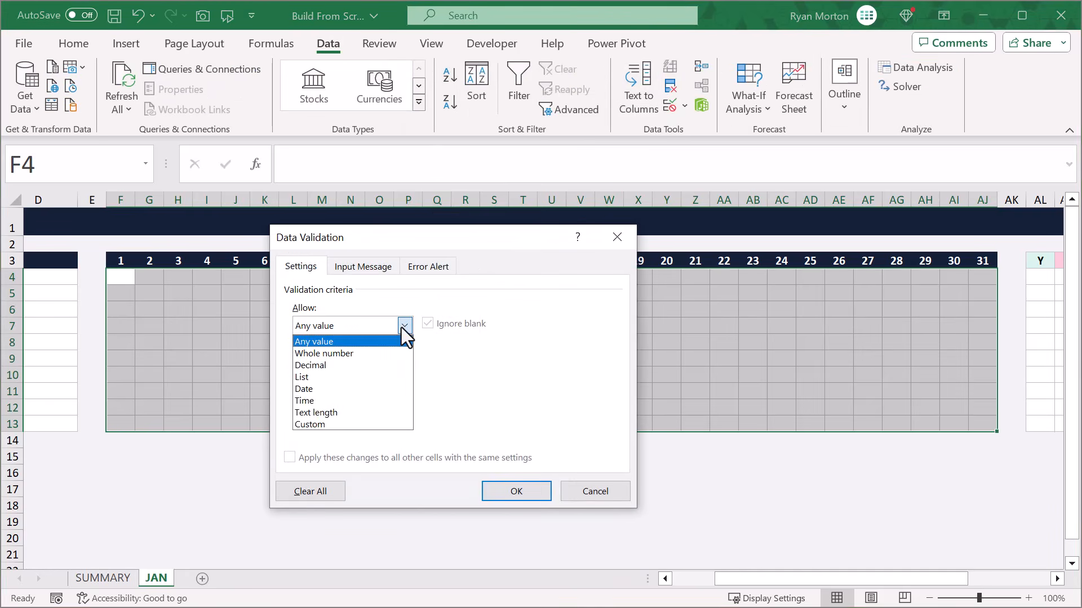
pyautogui.click(364, 377)
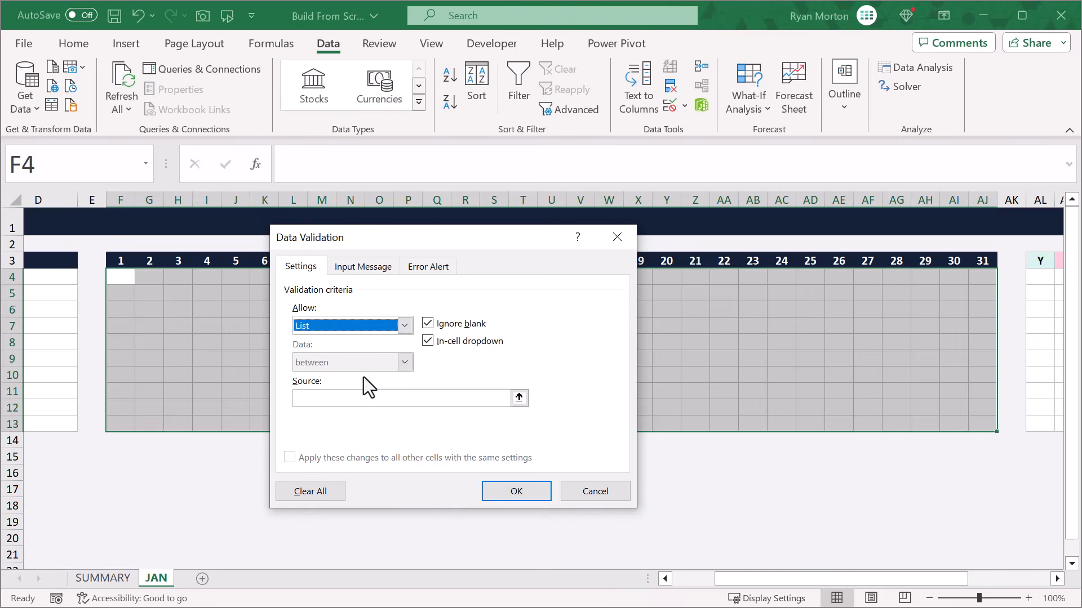
pyautogui.click(342, 398)
pyautogui.moveTo(835, 582); pyautogui.dragTo(890, 579)
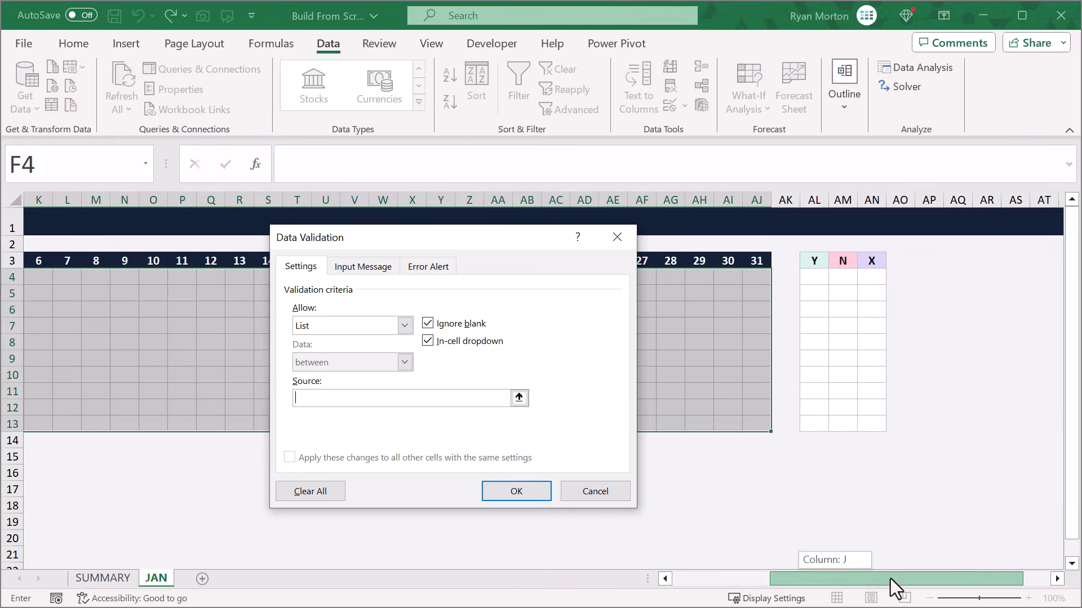
pyautogui.click(813, 261)
pyautogui.moveTo(812, 262); pyautogui.dragTo(865, 260)
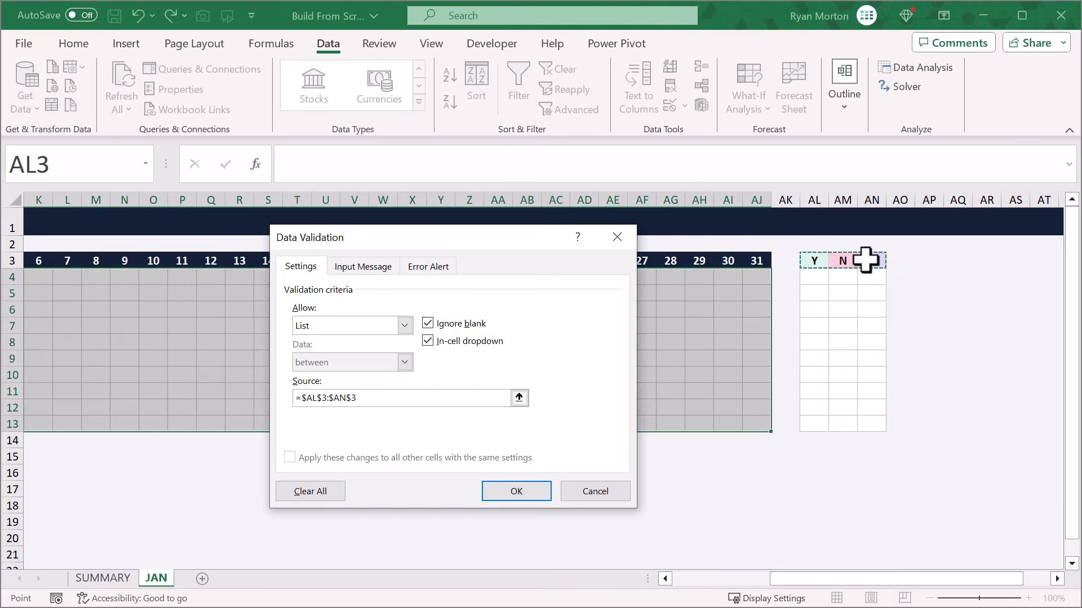
pyautogui.click(516, 492)
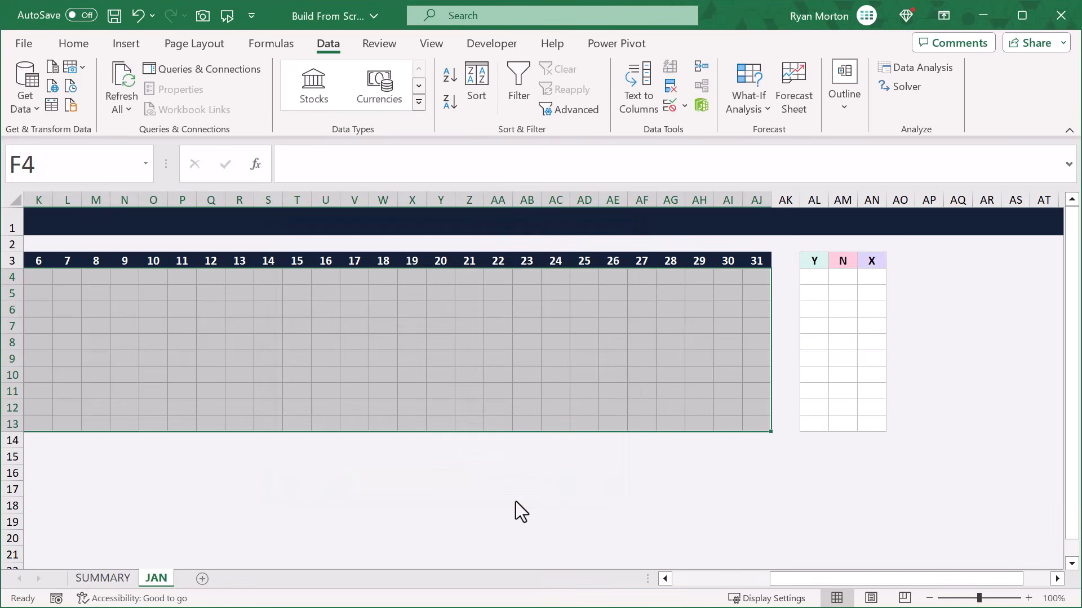
# - Choose Y in F4, N in F5 and X in F6 from the in-cell dropdown lists
pyautogui.hscroll(-5, 515, 502)
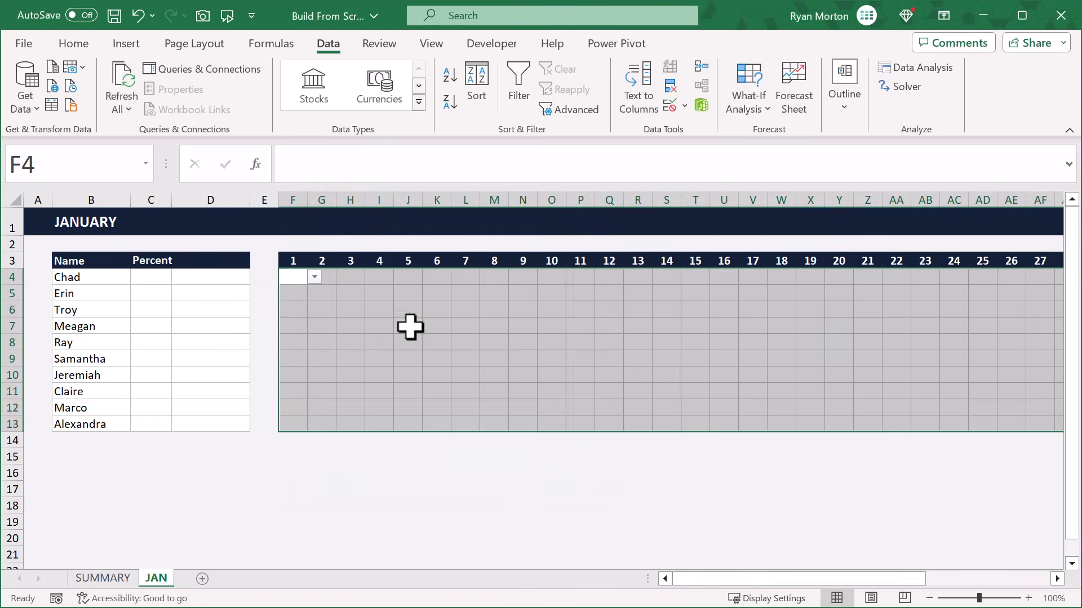
pyautogui.click(298, 280)
pyautogui.click(315, 278)
pyautogui.click(303, 293)
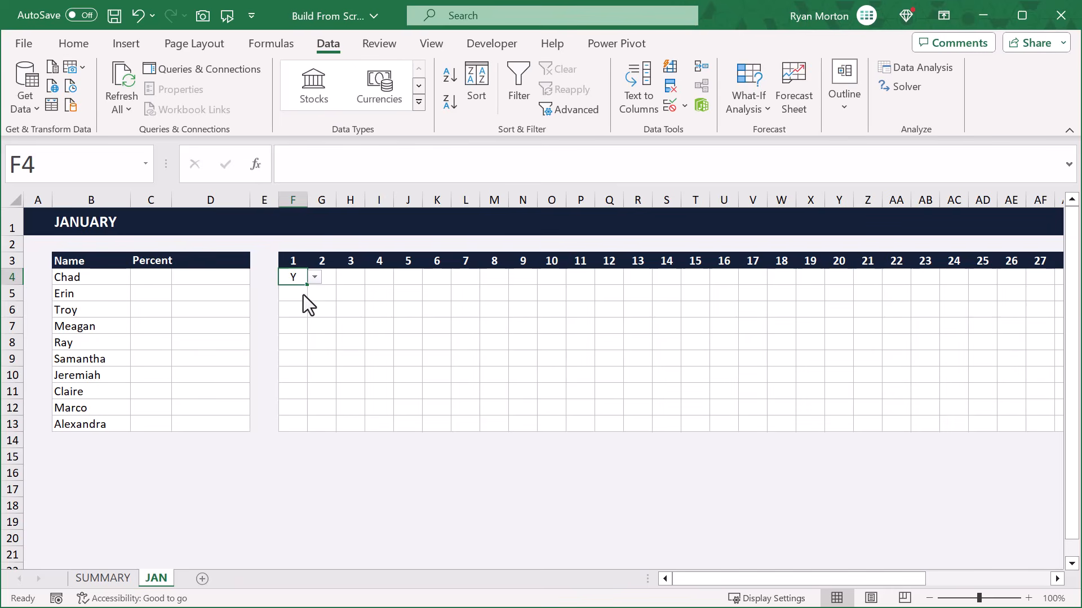
pyautogui.click(304, 294)
pyautogui.click(298, 324)
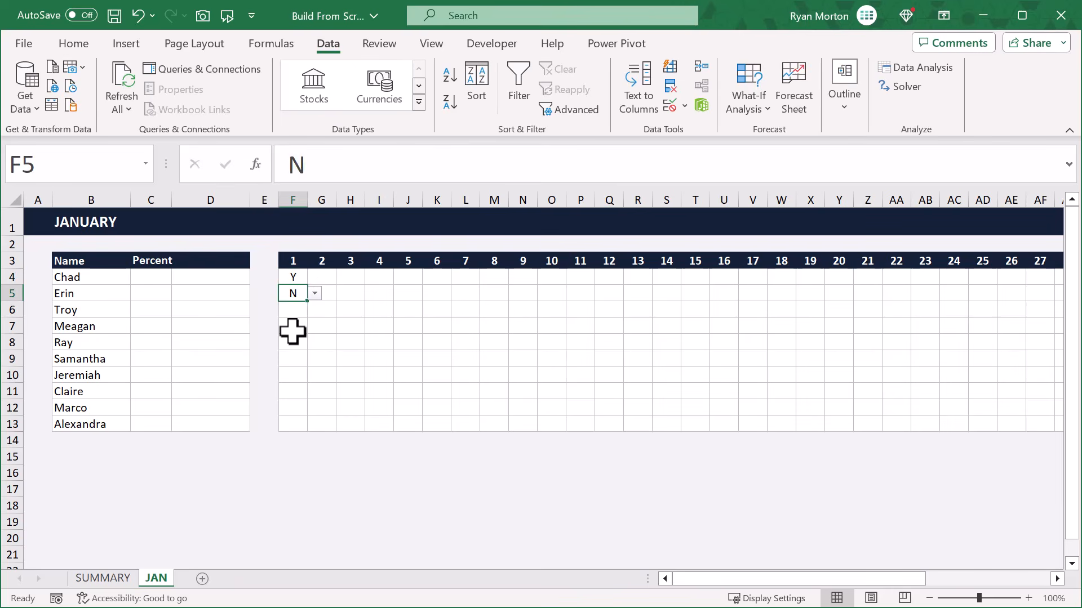
pyautogui.click(308, 314)
pyautogui.click(299, 353)
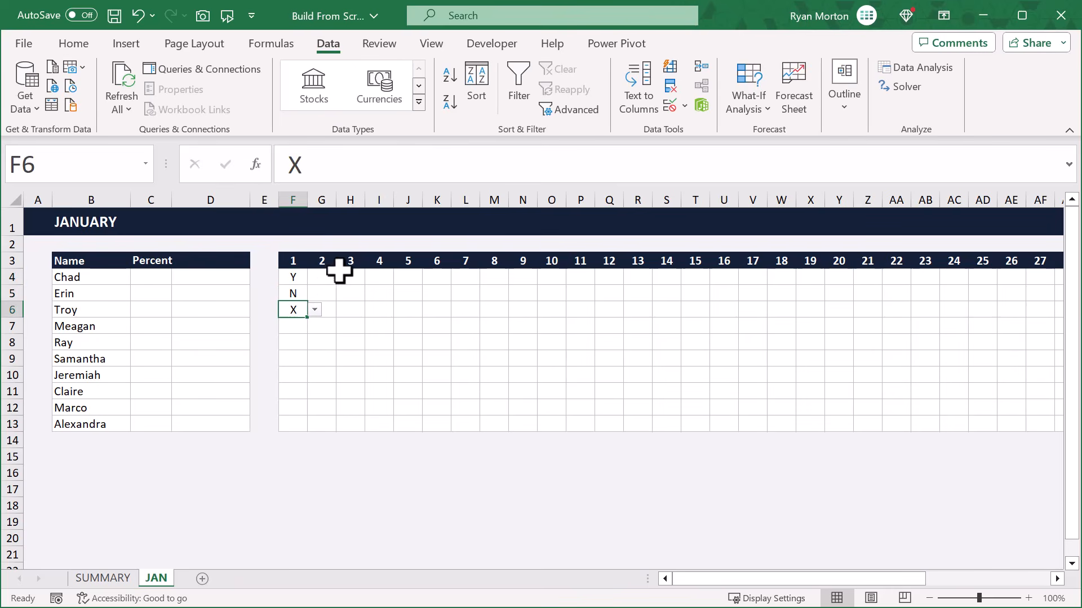
# - Fill the remaining cells of F4:I7 with Y, except N in I4 and X in H5
pyautogui.click(328, 278)
pyautogui.click(343, 277)
pyautogui.click(318, 293)
pyautogui.click(323, 299)
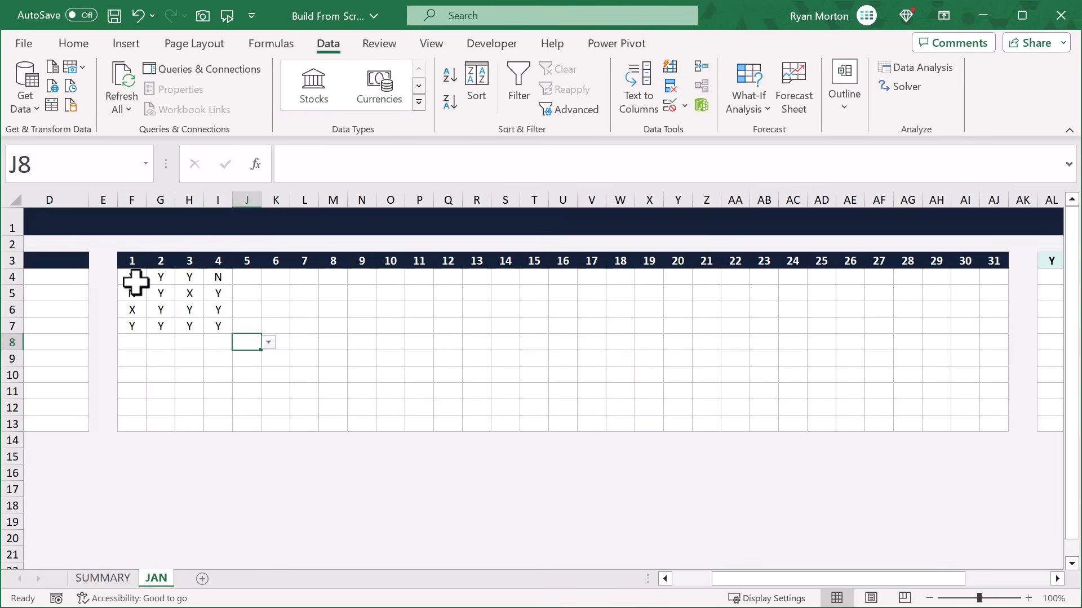
# - Start an Equal To highlight rule on the attendance grid F4:AJ13, comparing against =$AL$3
pyautogui.moveTo(123, 275); pyautogui.dragTo(985, 423)
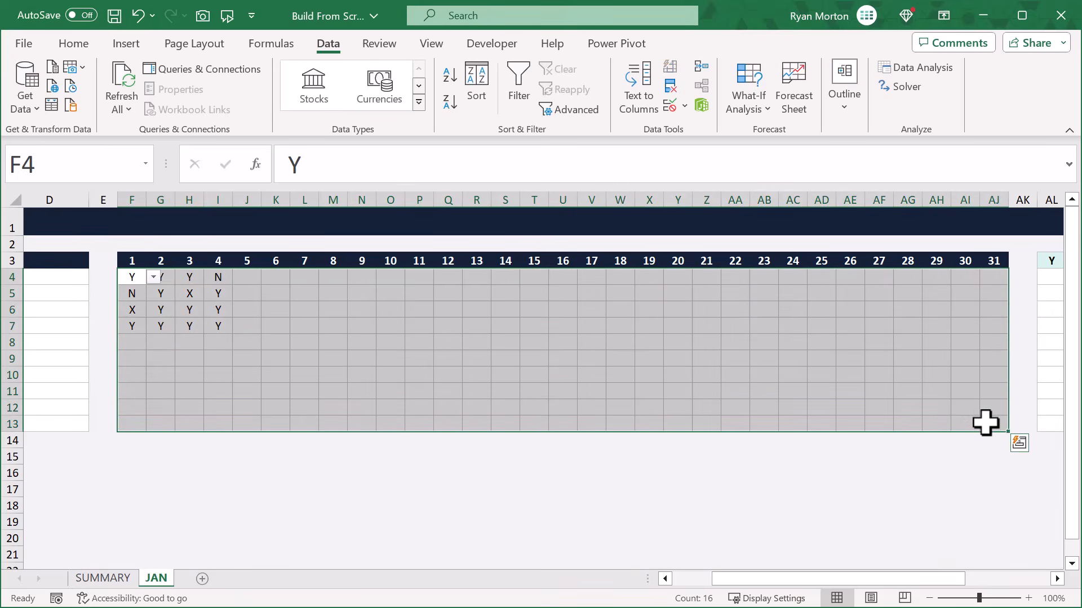
pyautogui.click(80, 45)
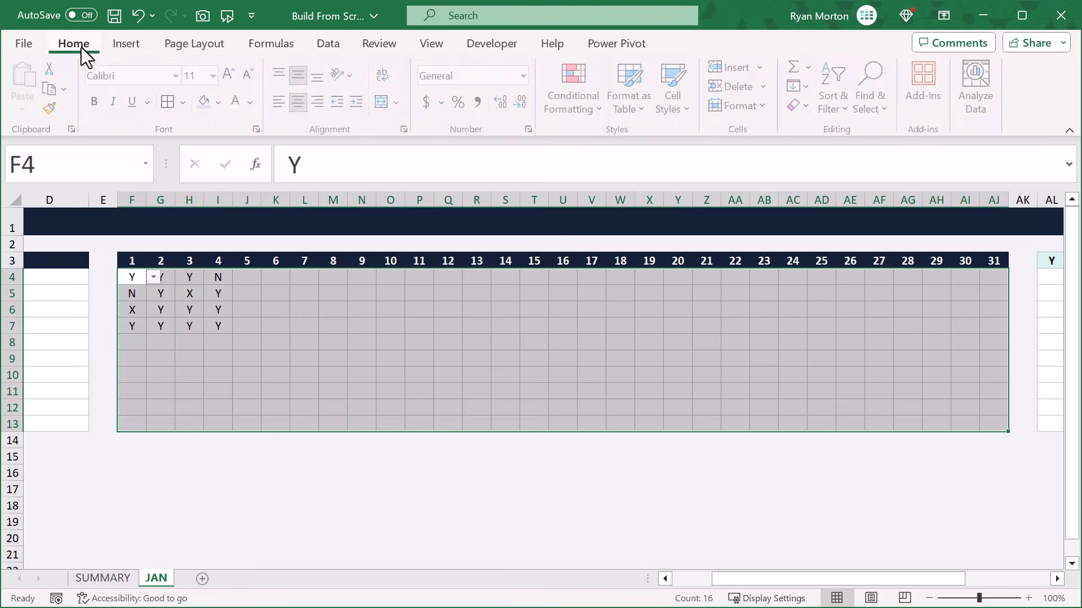
pyautogui.click(591, 107)
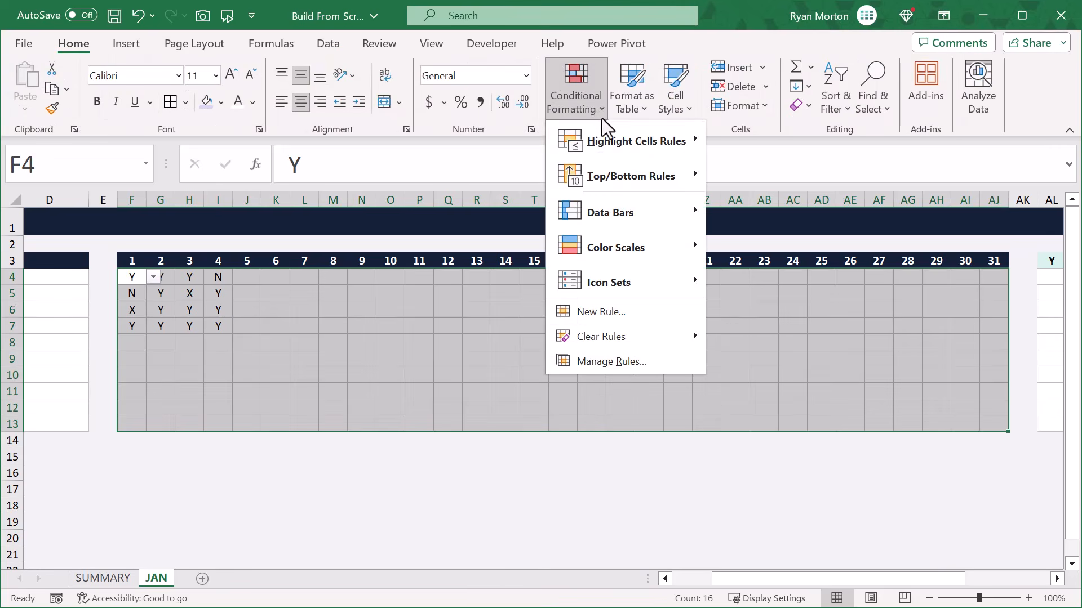
pyautogui.moveTo(614, 144)
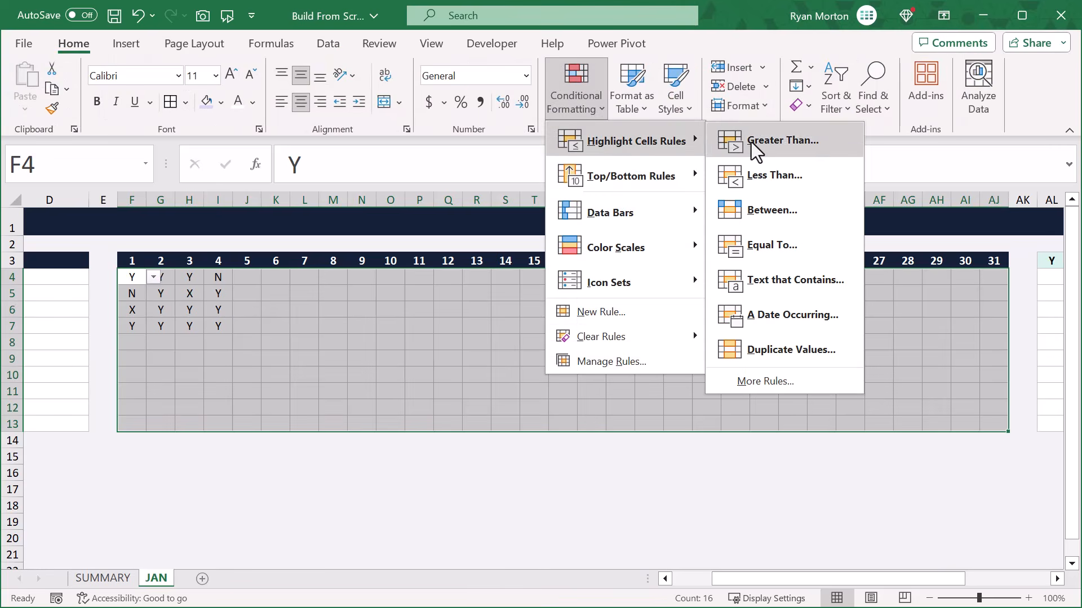
pyautogui.click(773, 246)
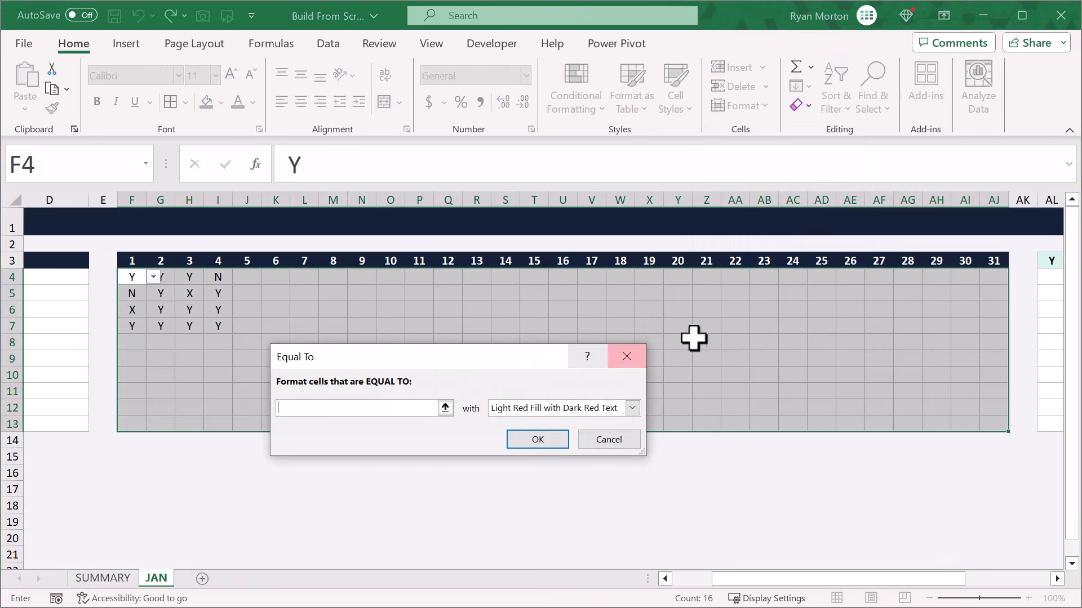
pyautogui.click(1049, 260)
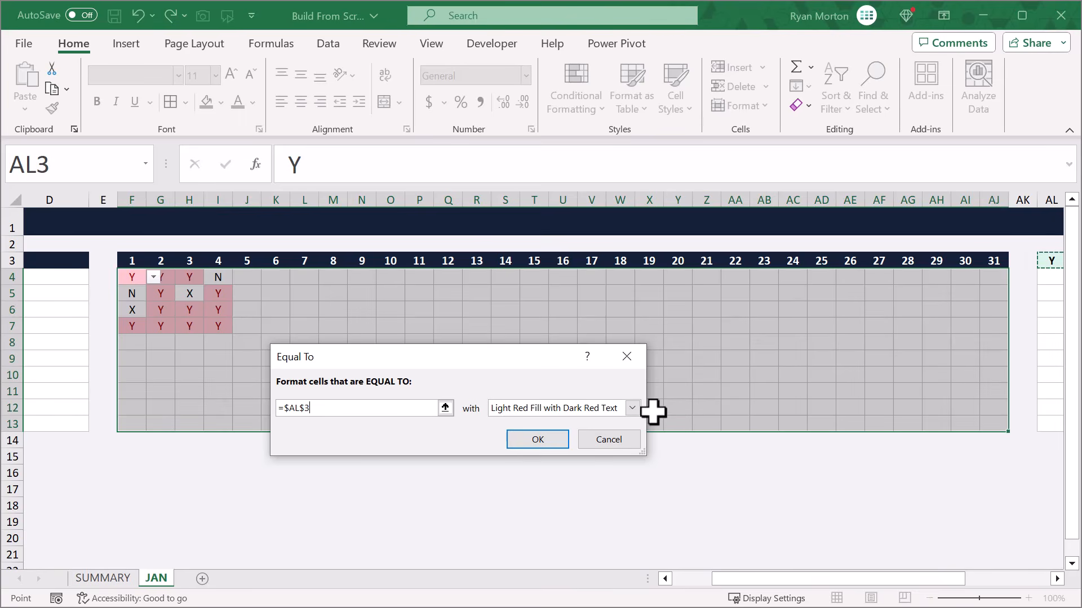
# - Give the =$AL$3 rule a custom format with fill colour #D8F3EB and apply it to the grid
pyautogui.click(632, 408)
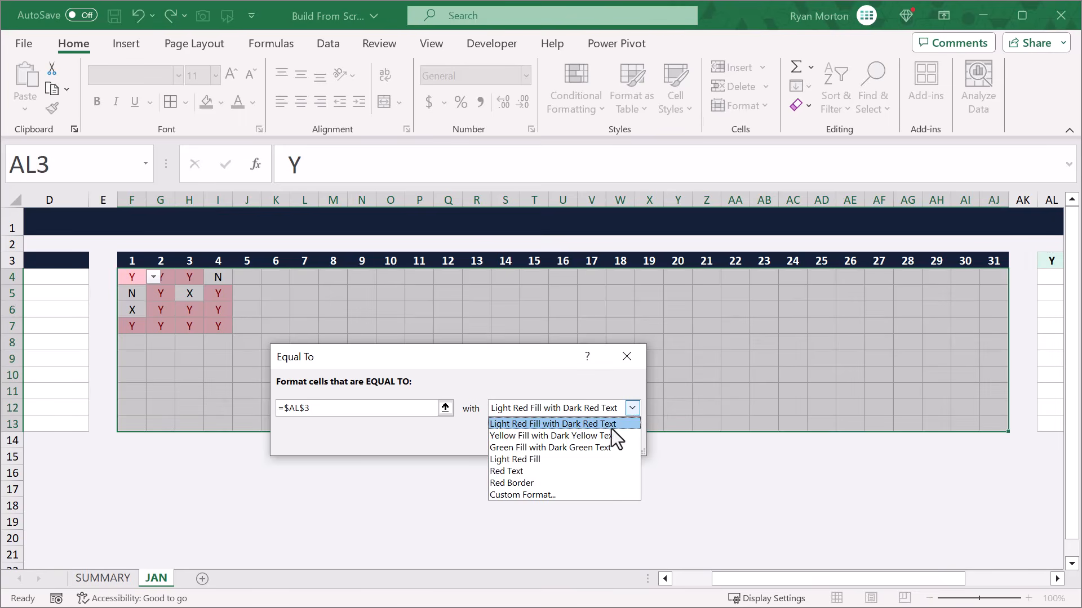
pyautogui.click(563, 495)
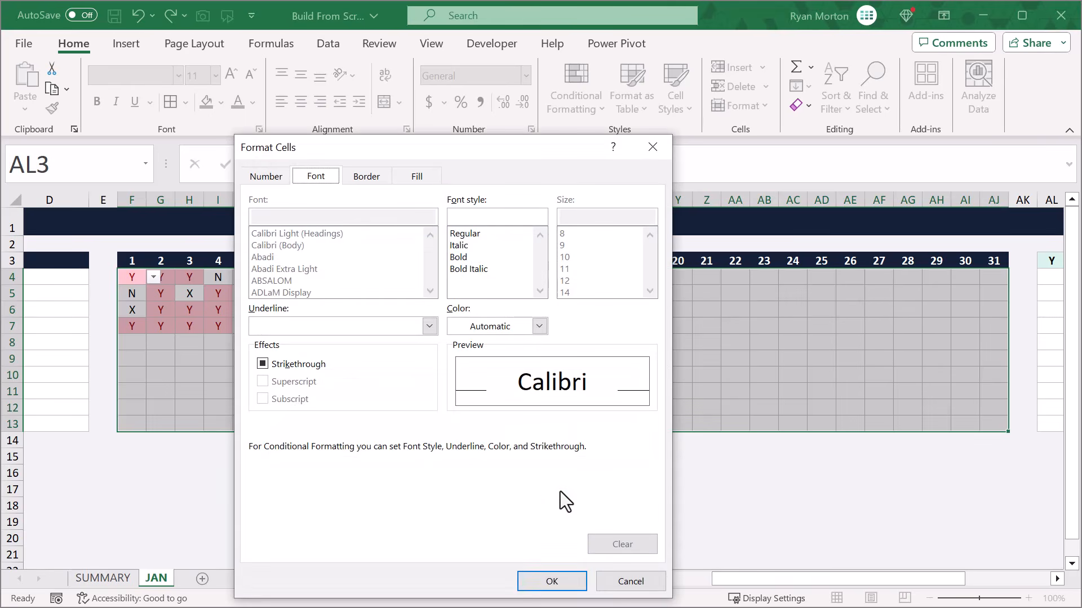
pyautogui.click(417, 177)
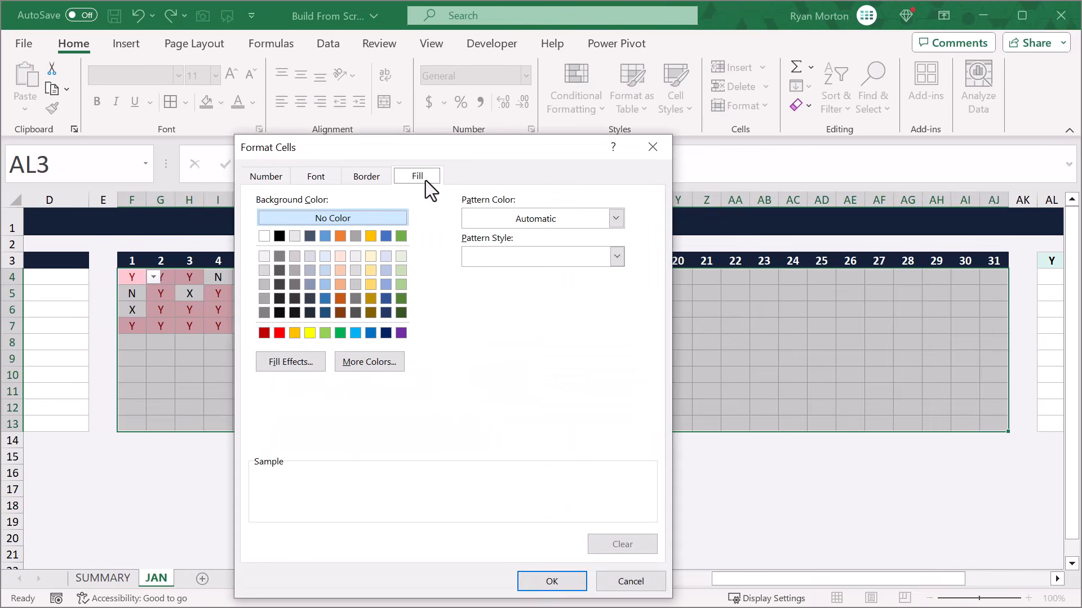
pyautogui.click(360, 362)
pyautogui.click(414, 271)
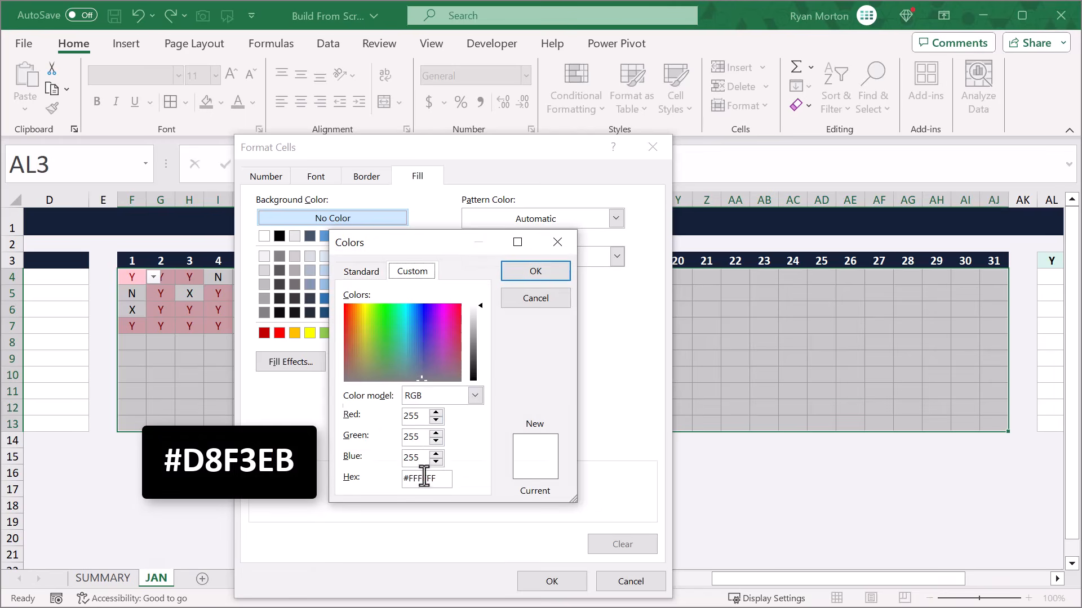
pyautogui.doubleClick(423, 478)
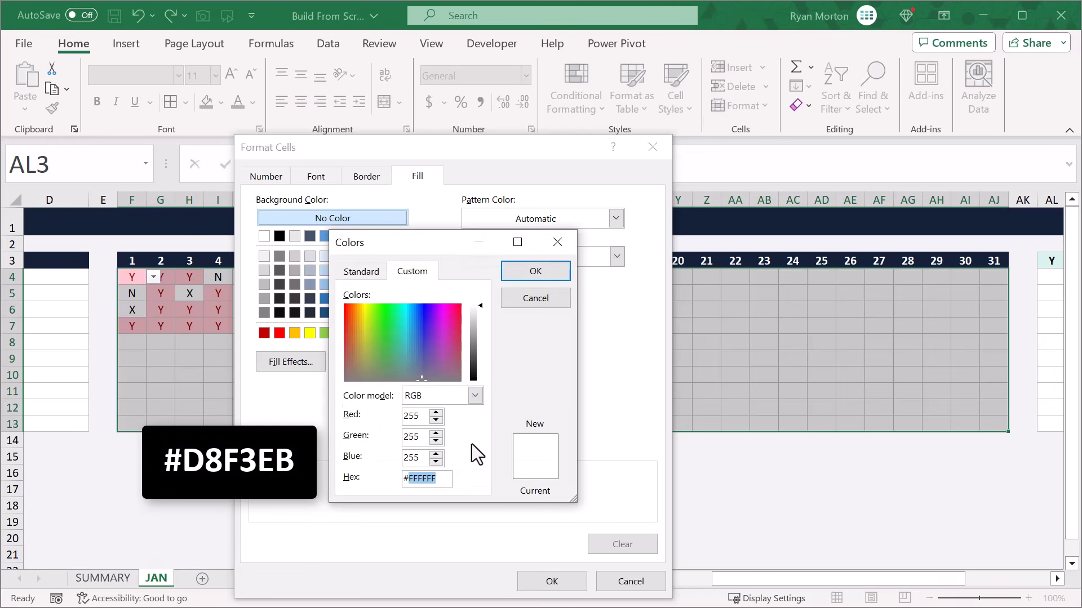
pyautogui.write('D8F3EB')
pyautogui.click(538, 273)
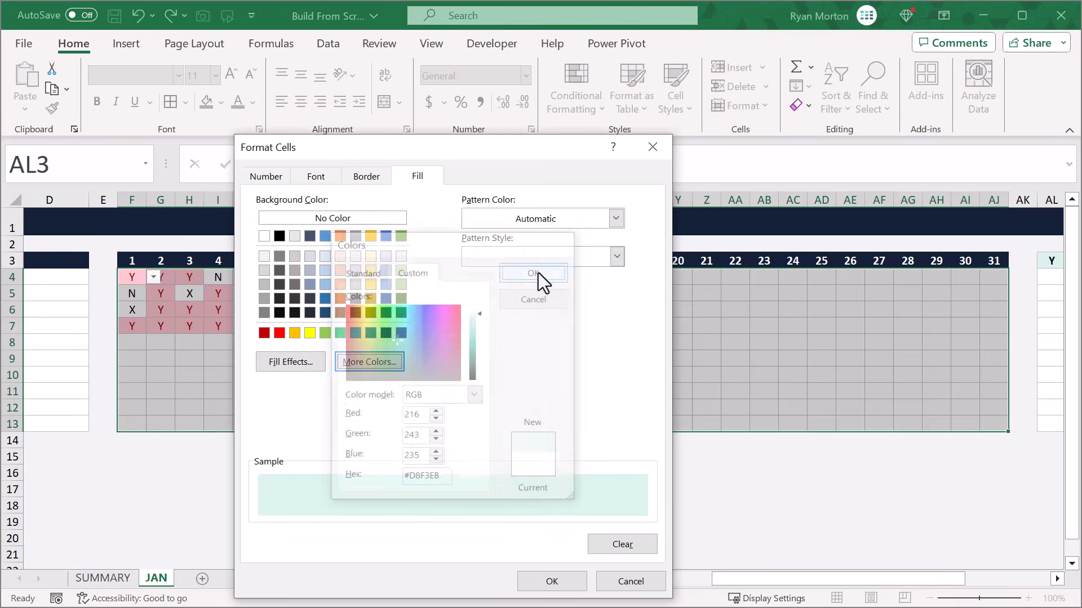
pyautogui.click(550, 581)
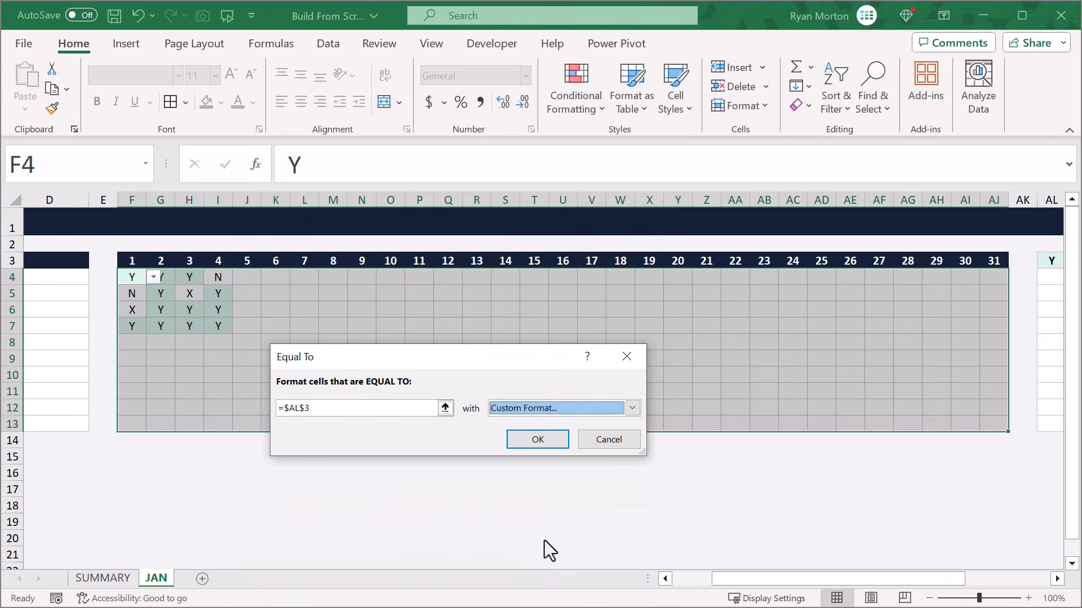
pyautogui.click(556, 445)
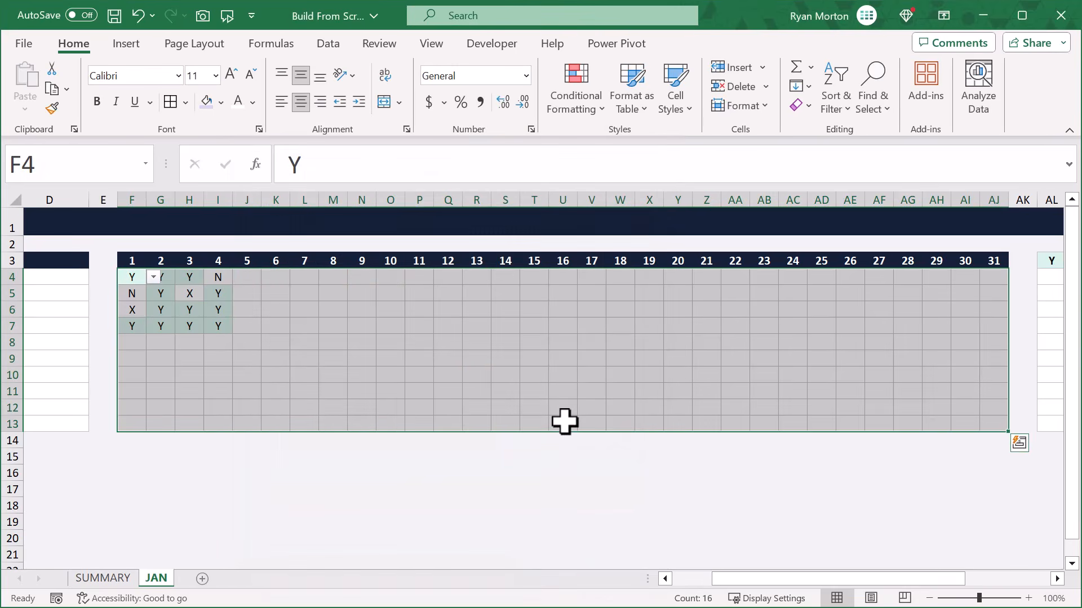
# - Start a second Equal To highlight rule on the attendance grid, comparing against =$AM$3
pyautogui.click(590, 102)
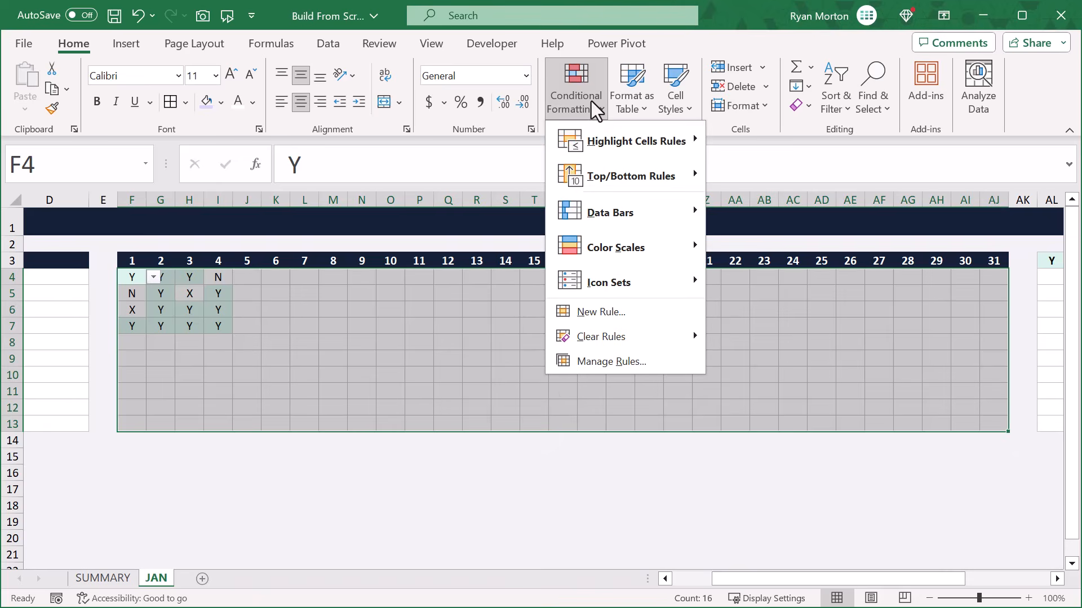
pyautogui.moveTo(600, 137)
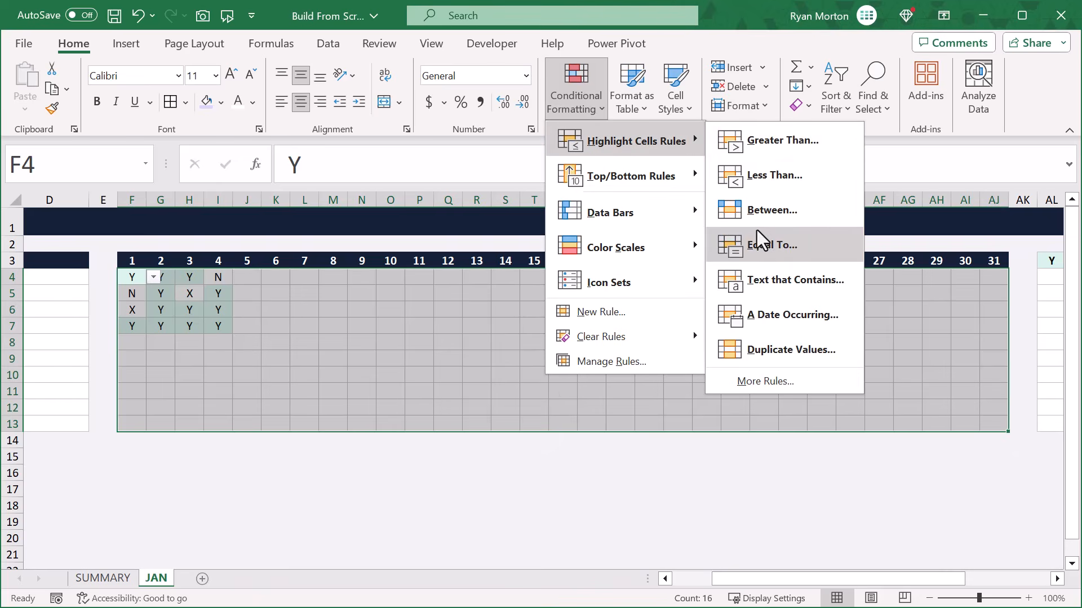
pyautogui.click(759, 245)
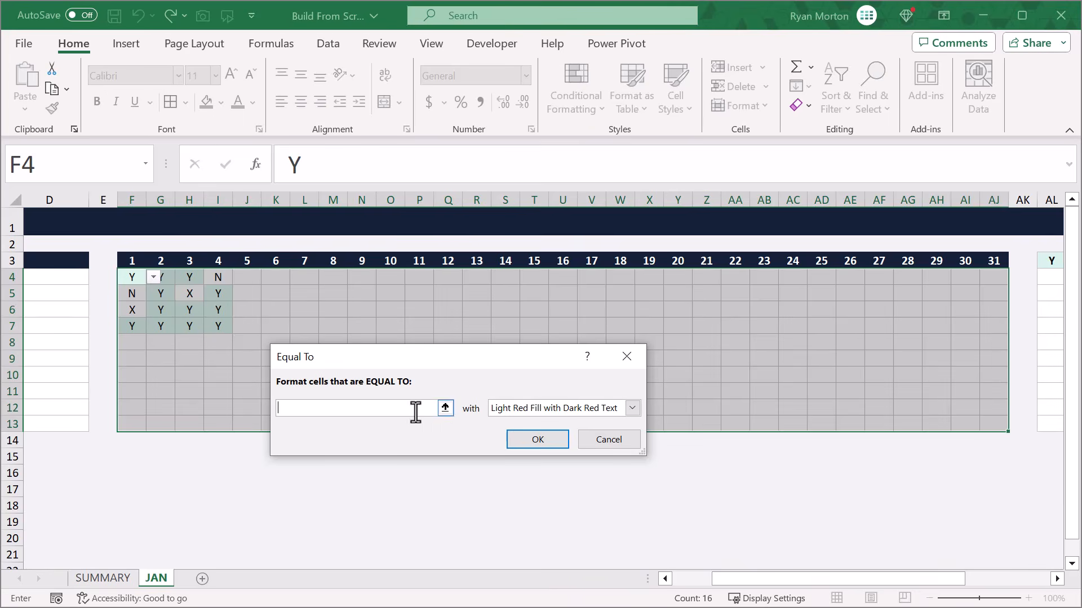
pyautogui.moveTo(749, 579); pyautogui.dragTo(811, 579)
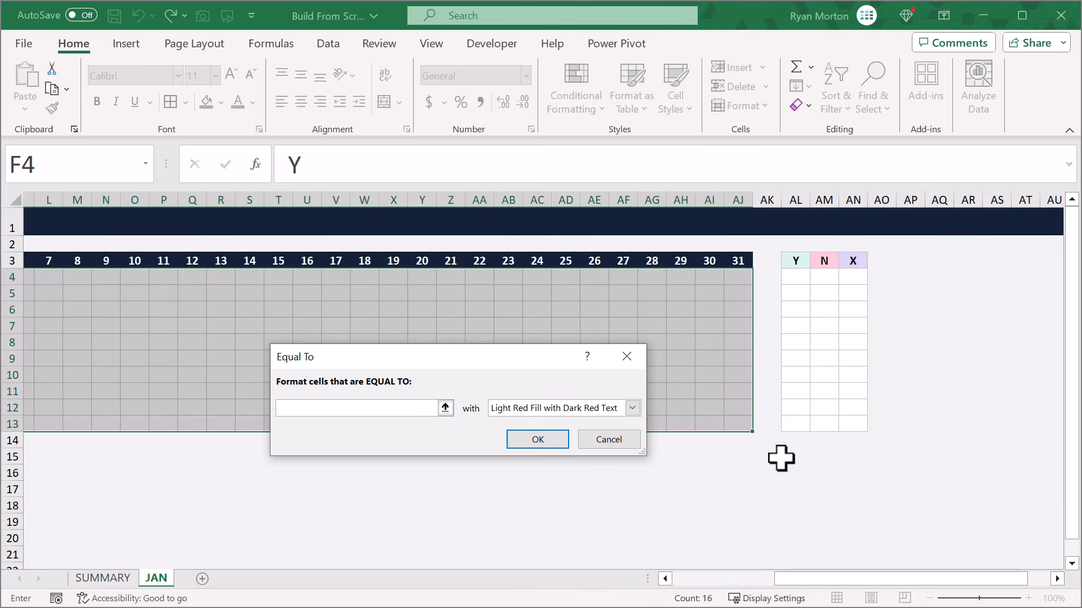
pyautogui.click(824, 260)
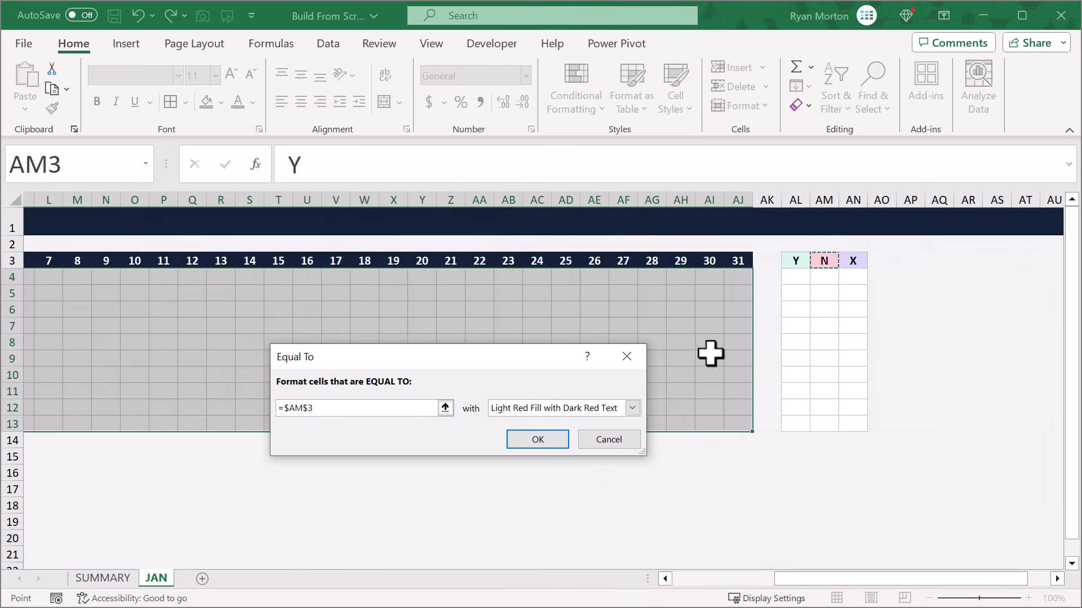
# - Give the =$AM$3 rule a custom format with fill colour #FFCCDC and apply it to the grid
pyautogui.click(632, 409)
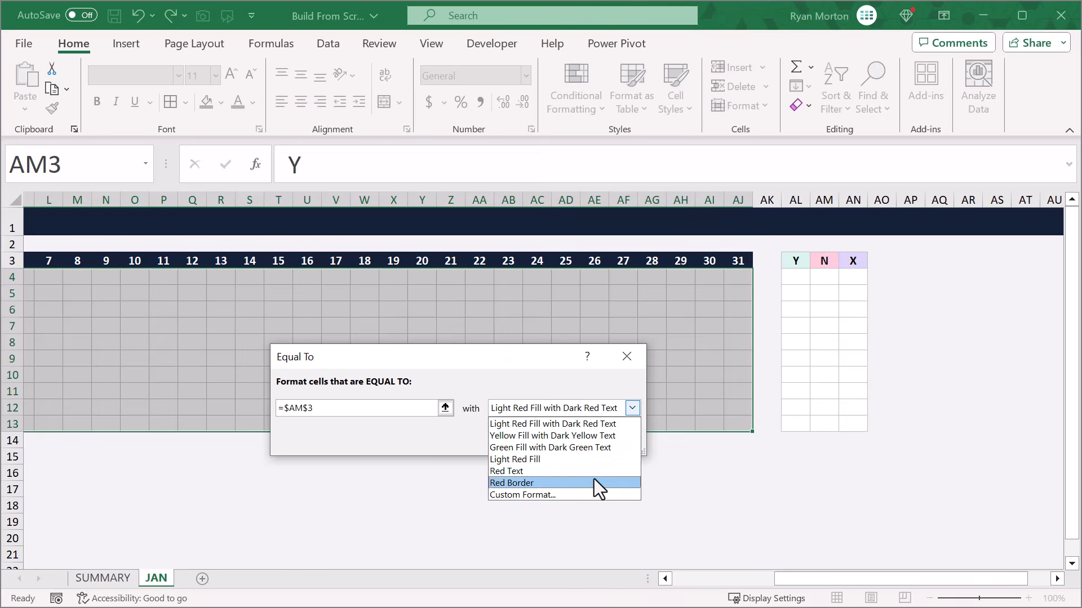
pyautogui.click(591, 495)
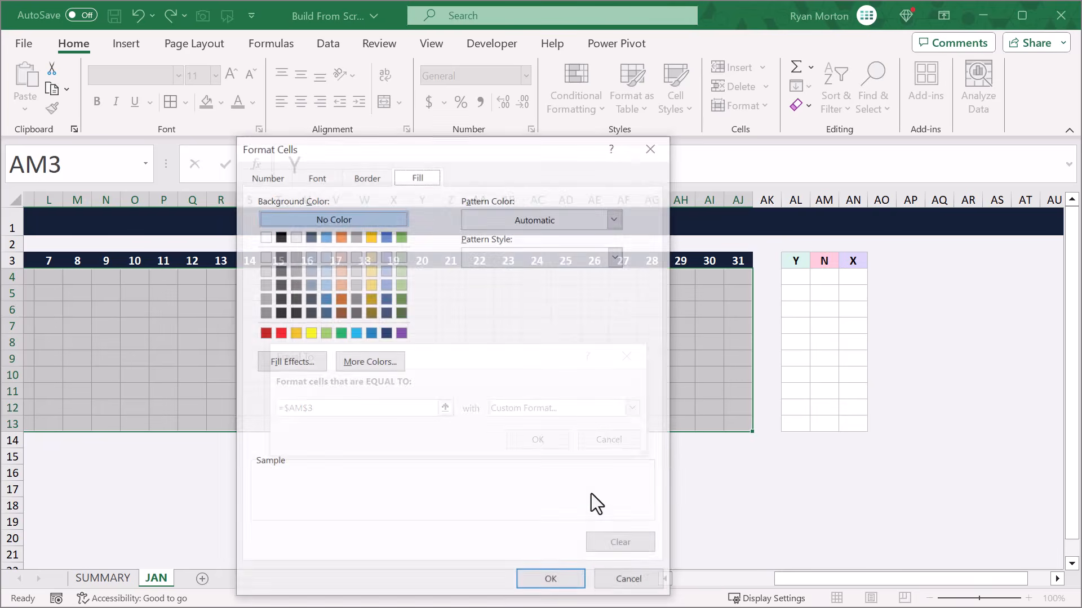
pyautogui.click(365, 363)
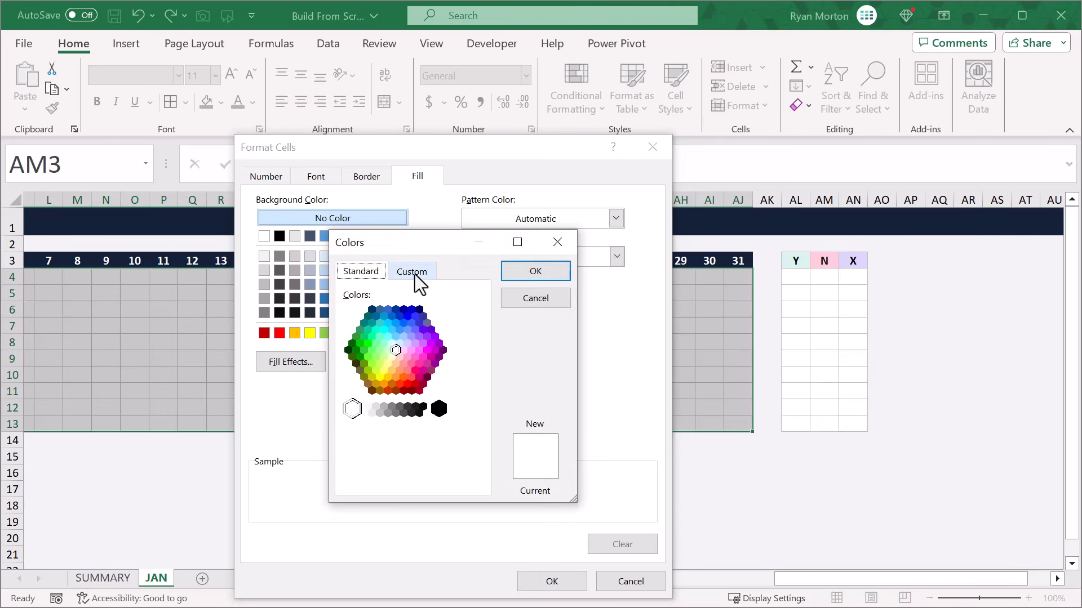
pyautogui.click(414, 273)
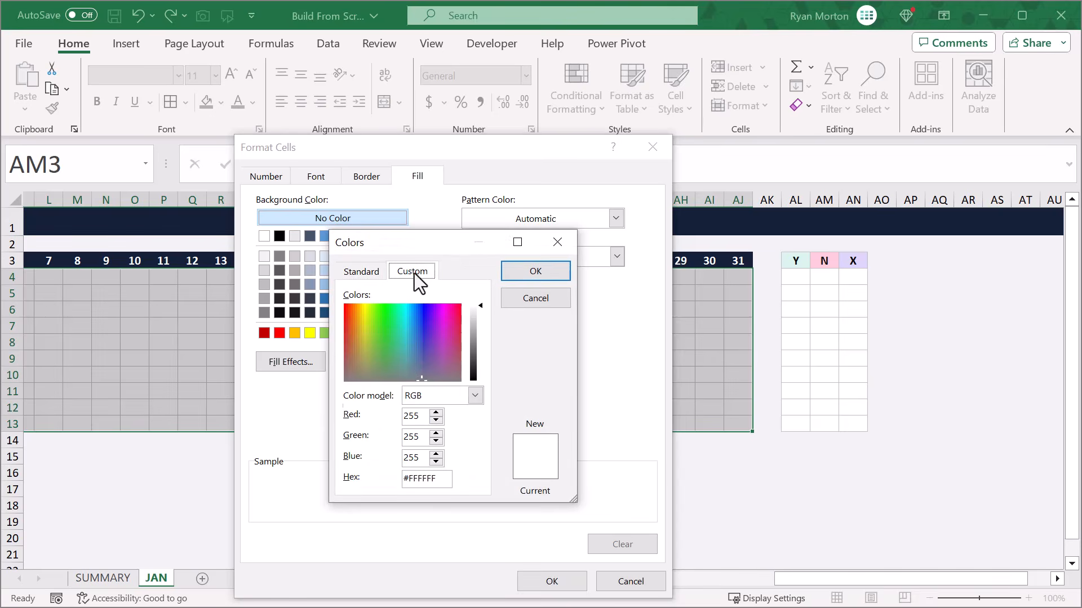
pyautogui.doubleClick(428, 473)
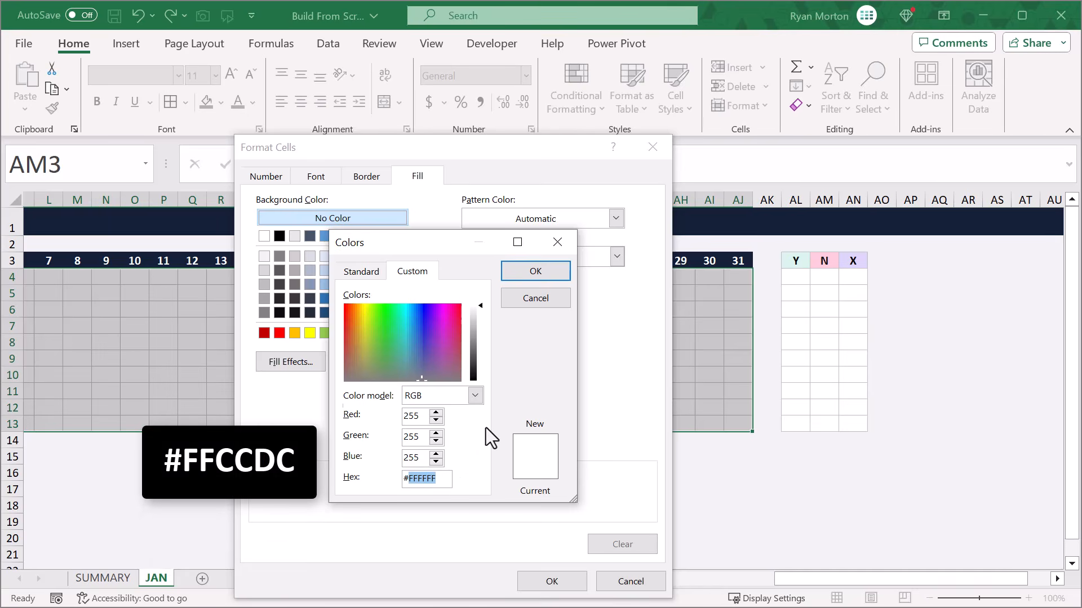
pyautogui.write('FFCCDC')
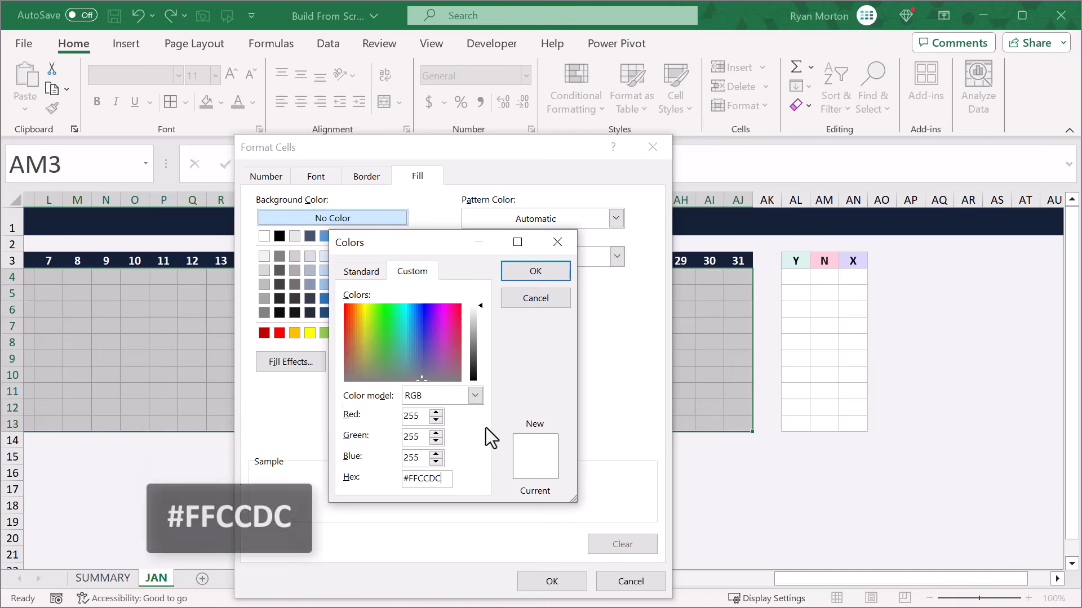
pyautogui.click(536, 273)
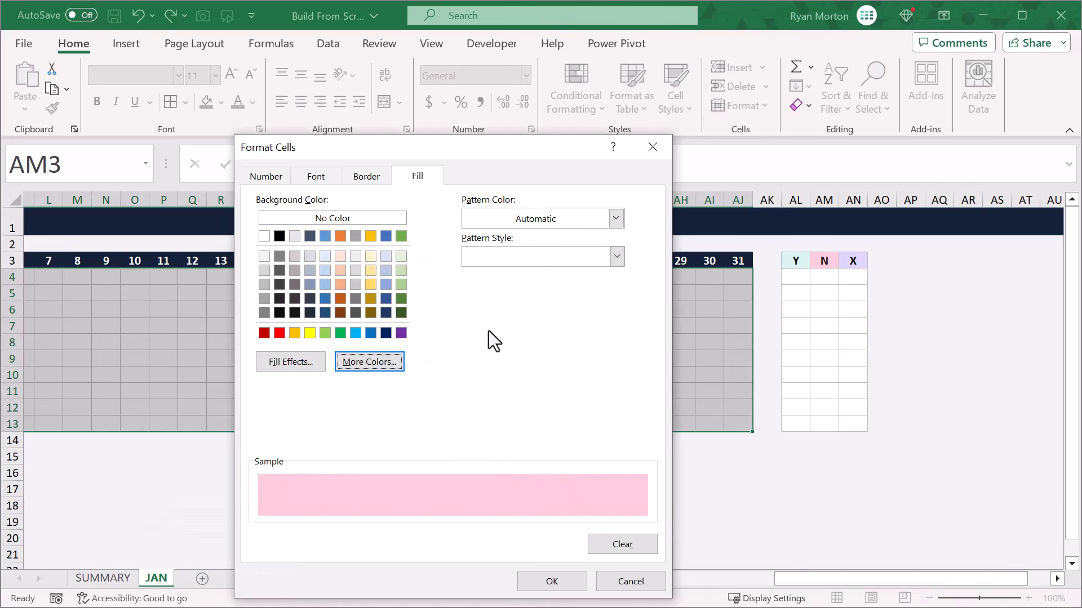
pyautogui.click(552, 580)
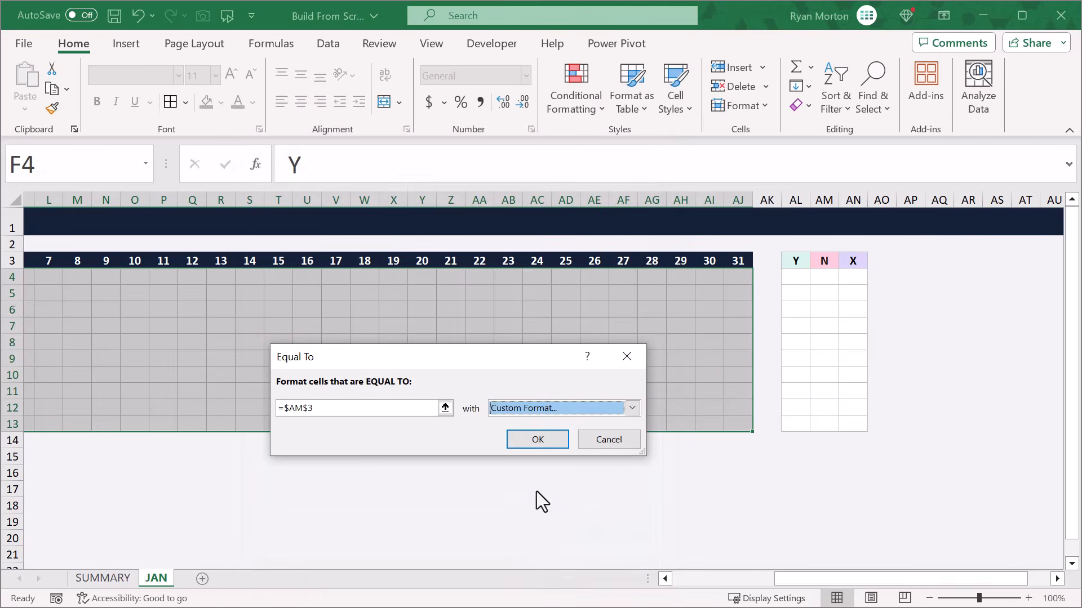
pyautogui.click(551, 442)
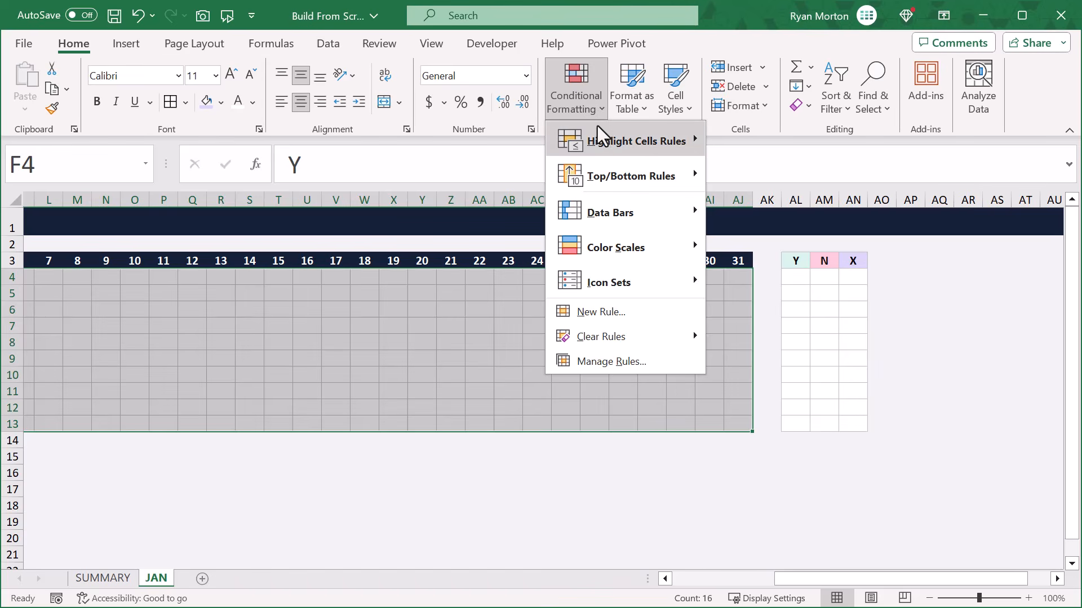
# - Start a third Equal To highlight rule on the attendance grid, comparing against =$AN$3
pyautogui.moveTo(599, 139)
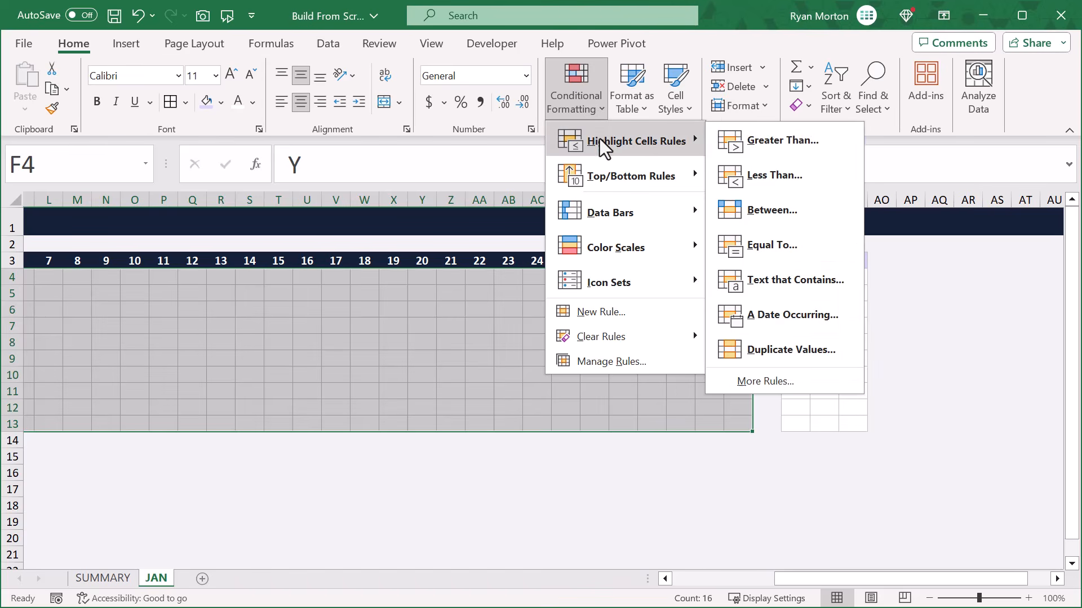
pyautogui.click(765, 246)
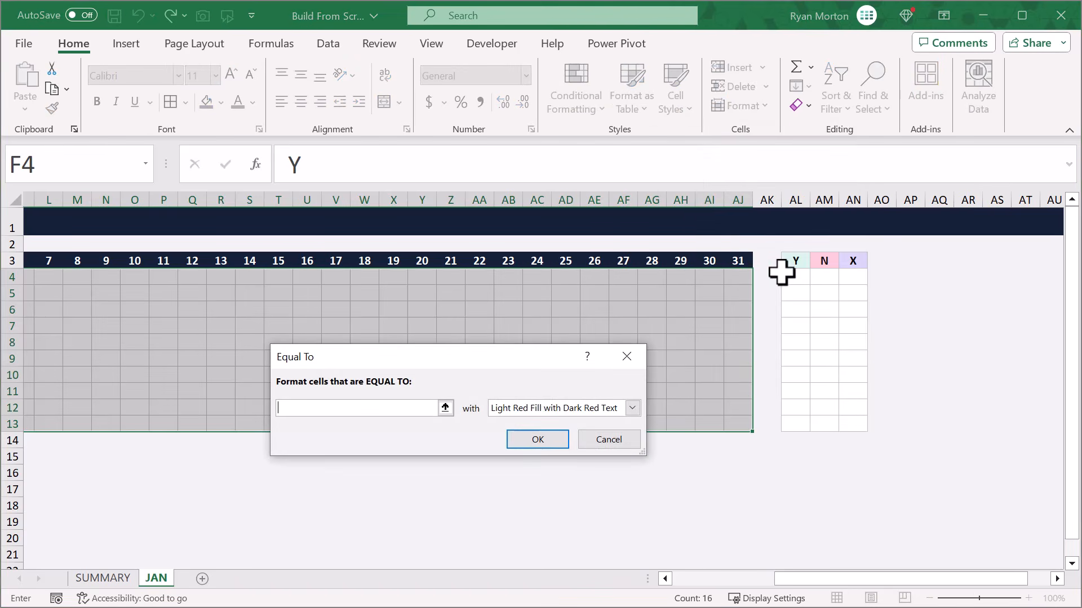
pyautogui.click(856, 261)
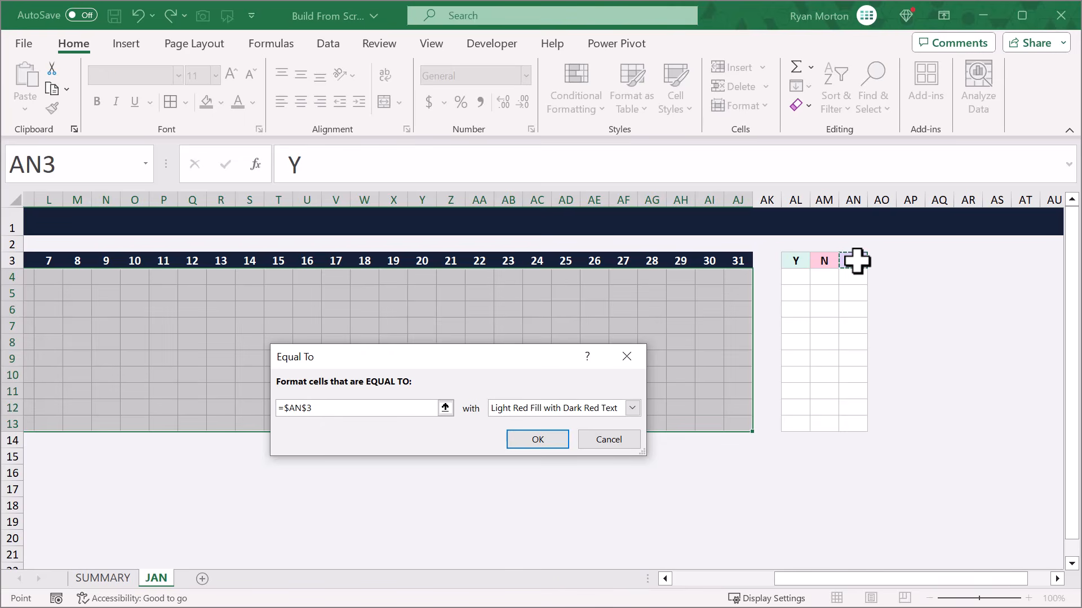
# - Give the =$AN$3 rule a custom format with fill colour #DDD4F7 and apply it to the grid
pyautogui.click(633, 407)
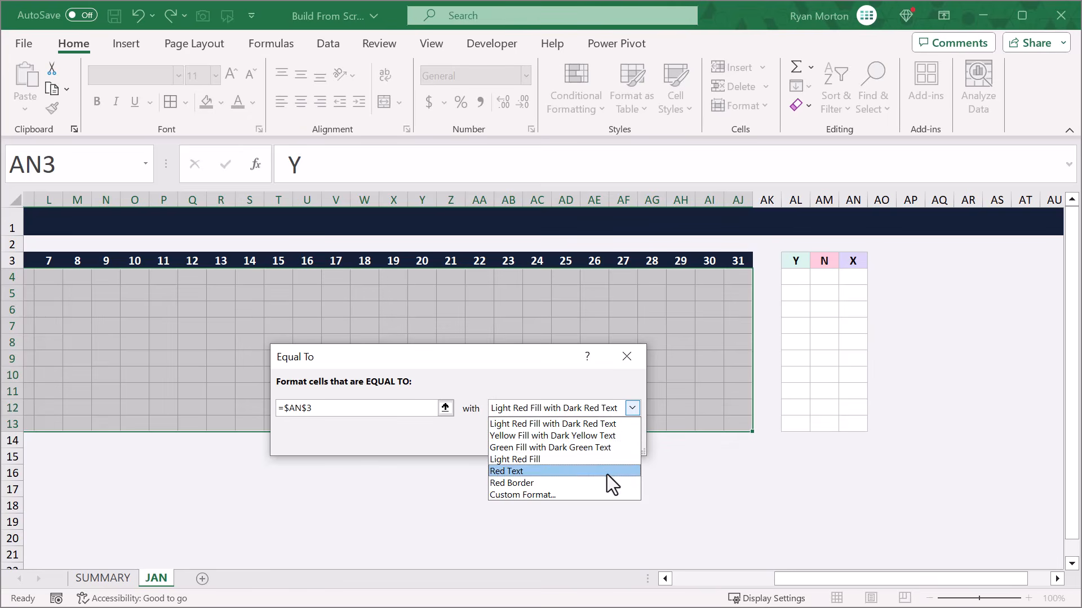
pyautogui.click(603, 495)
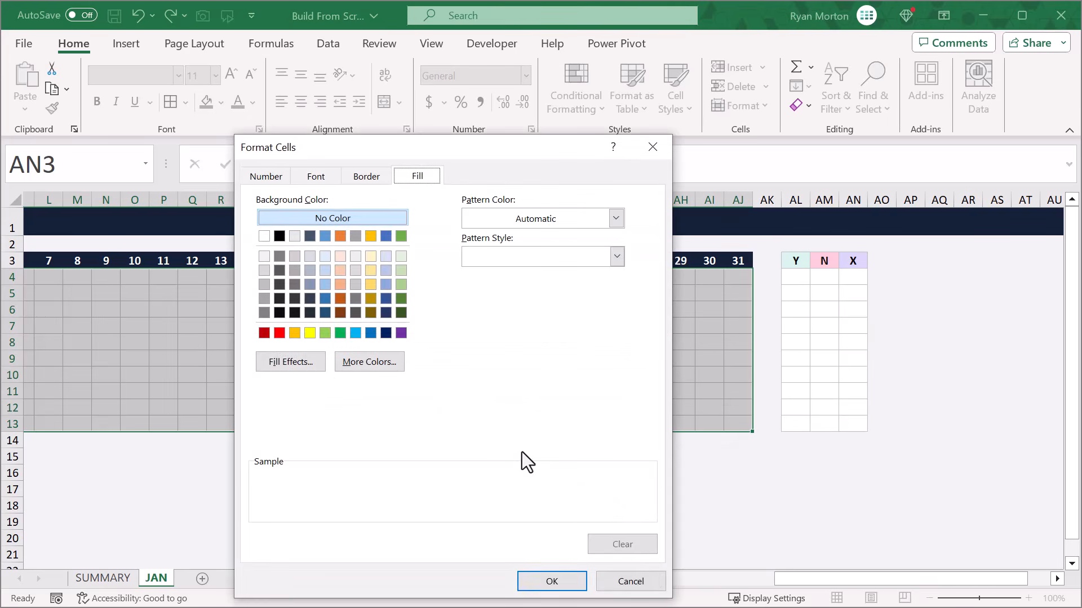
pyautogui.click(374, 365)
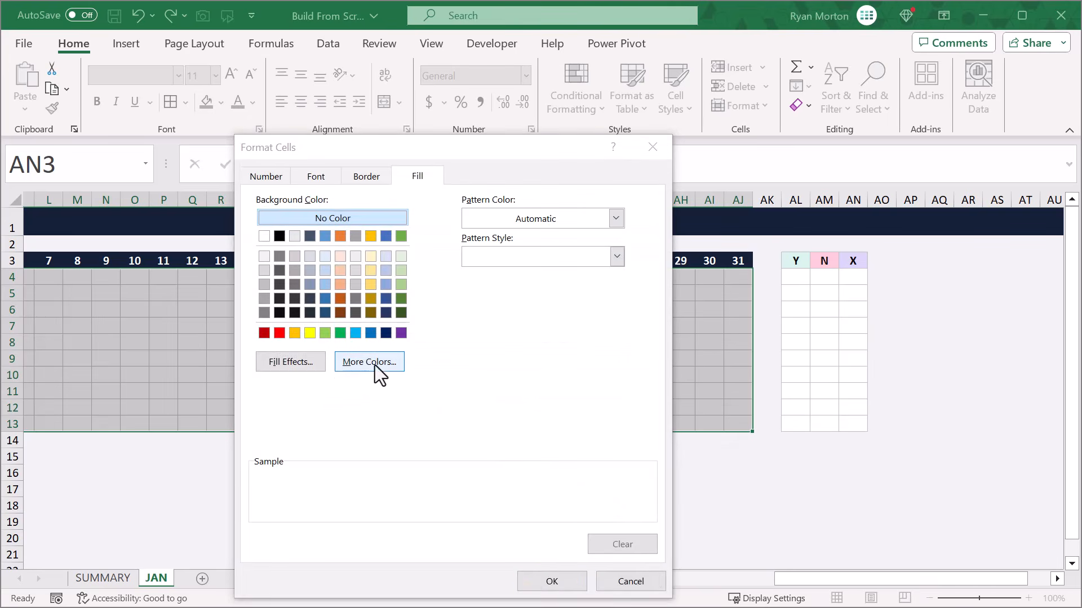
pyautogui.click(417, 274)
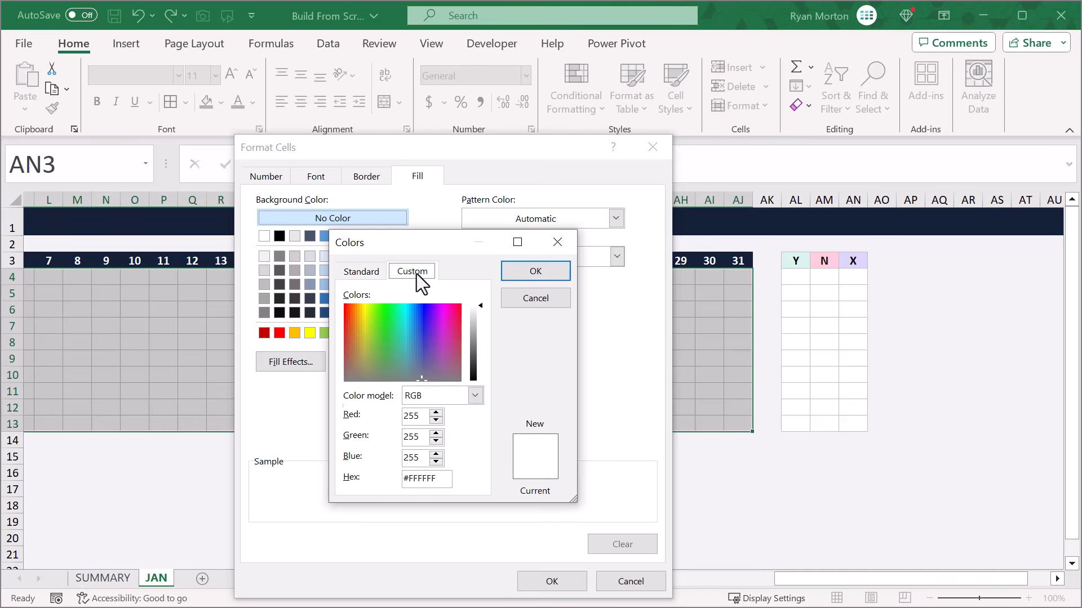
pyautogui.moveTo(409, 478); pyautogui.dragTo(454, 478)
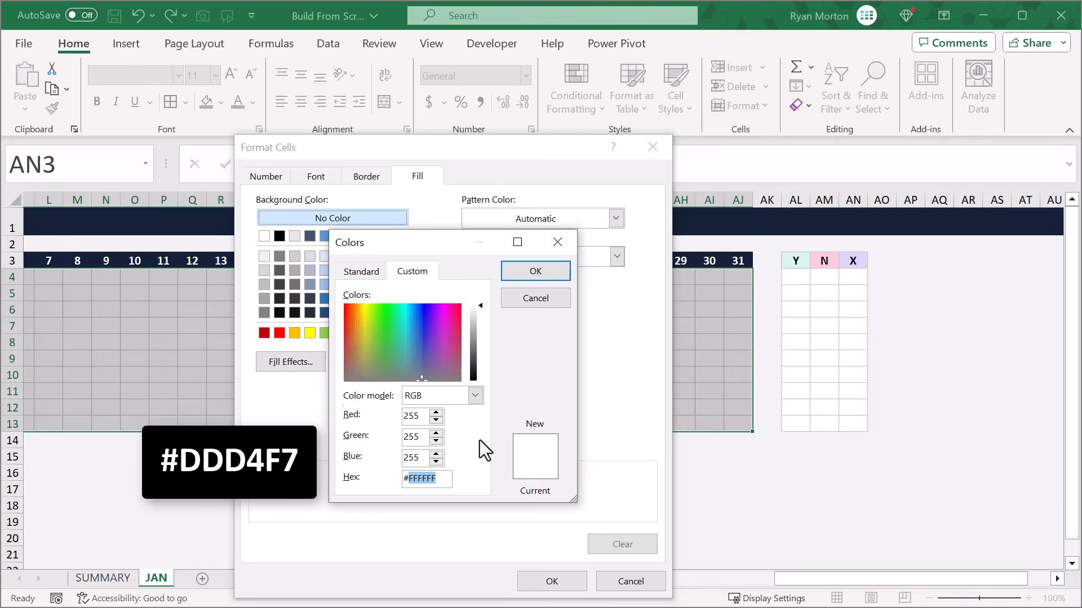
pyautogui.write('DDD4F7')
pyautogui.click(531, 269)
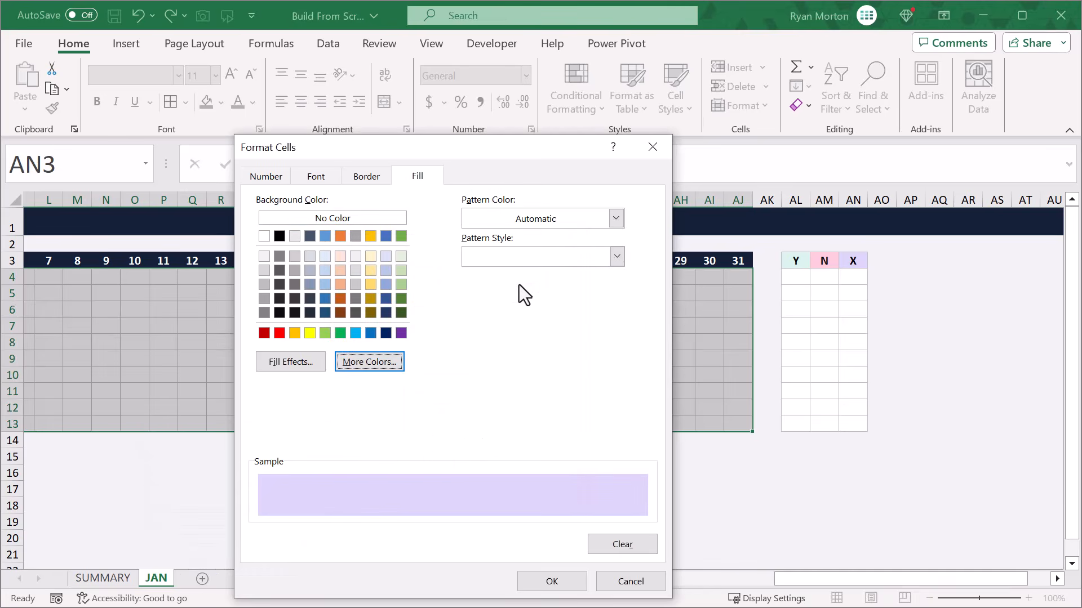
pyautogui.click(546, 585)
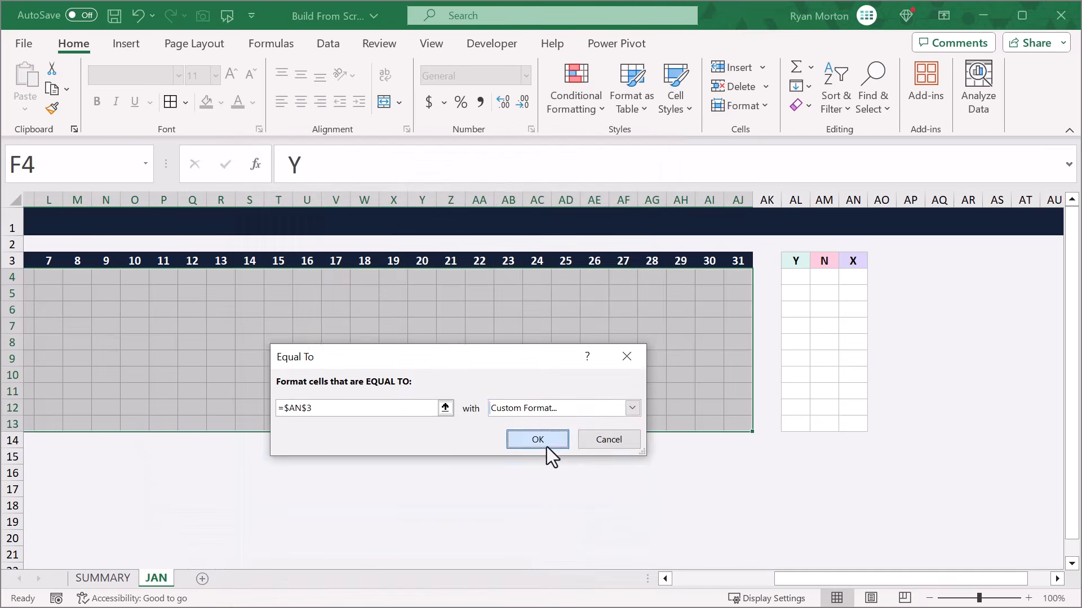
pyautogui.click(547, 447)
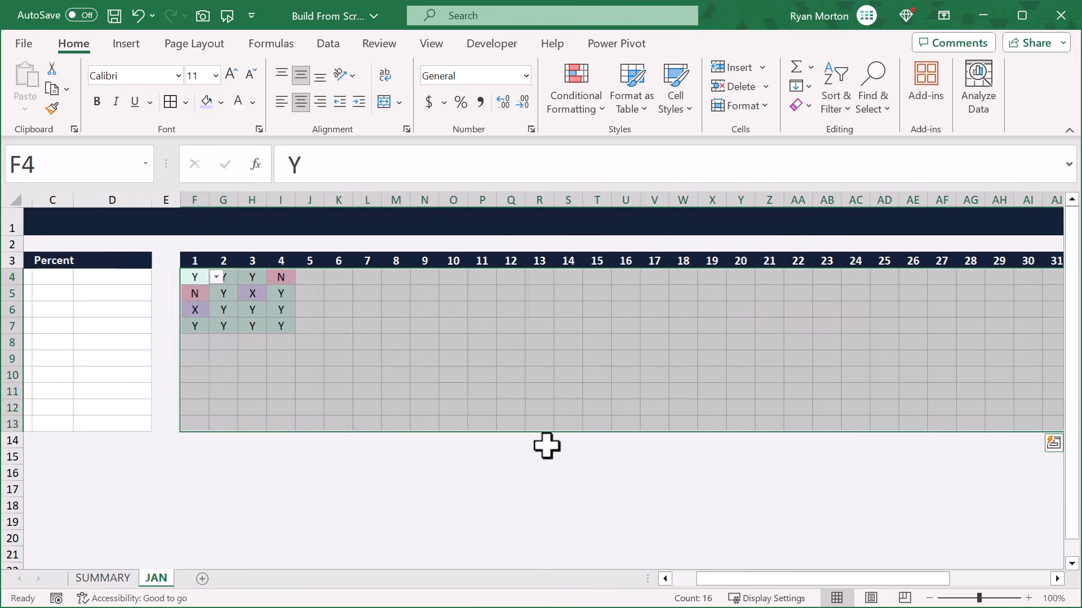
pyautogui.click(332, 343)
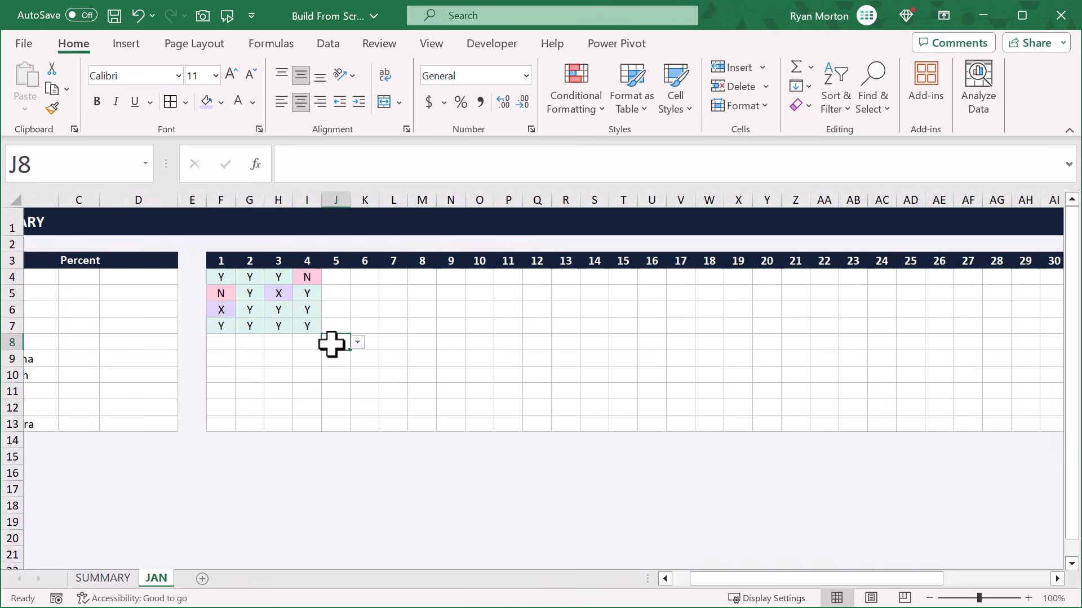
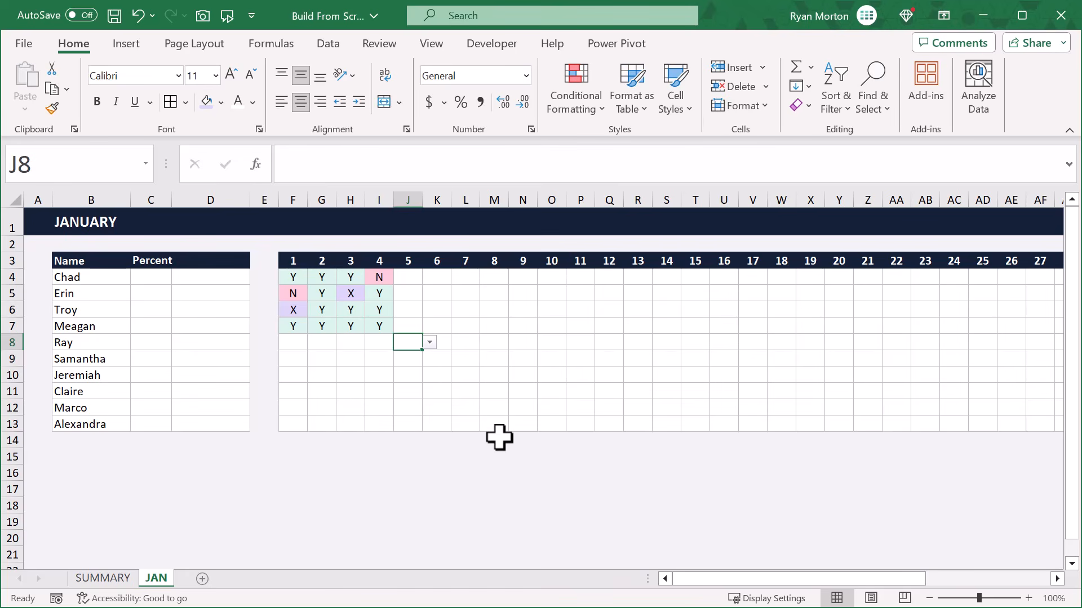
# - Begin a COUNTIF formula in cell AL4, under the Y heading of the count table
pyautogui.hscroll(5, 499, 437)
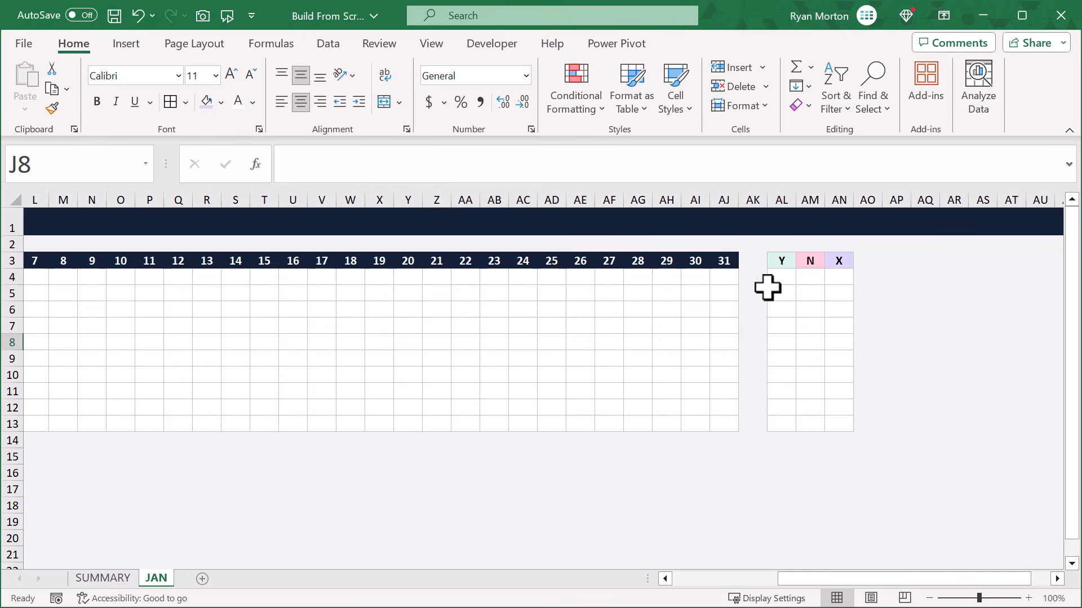
pyautogui.click(783, 277)
pyautogui.click(811, 164)
pyautogui.write('=countif')
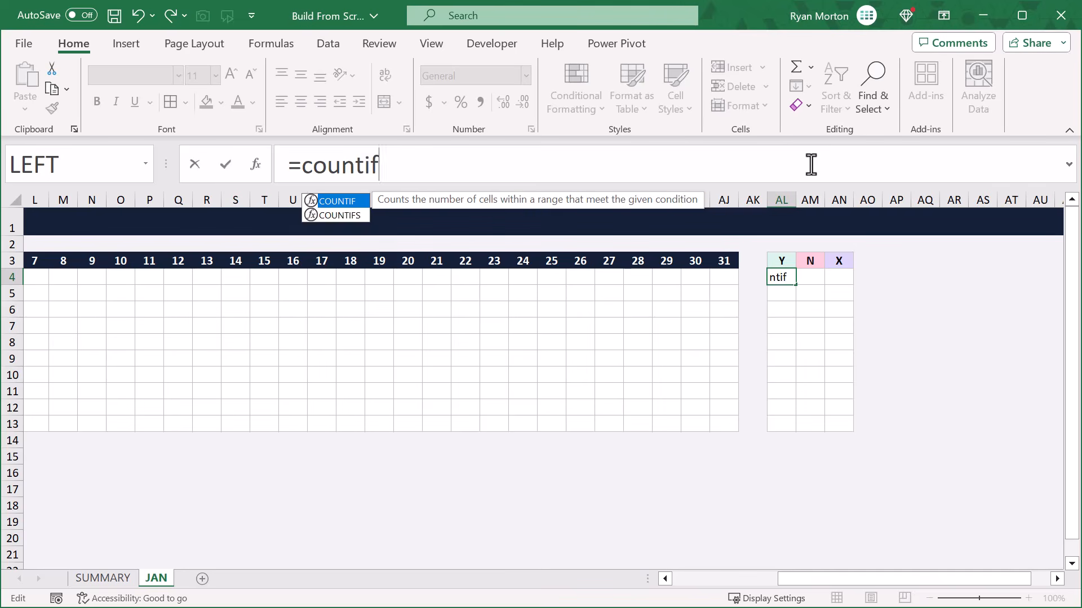
pyautogui.press('Tab')
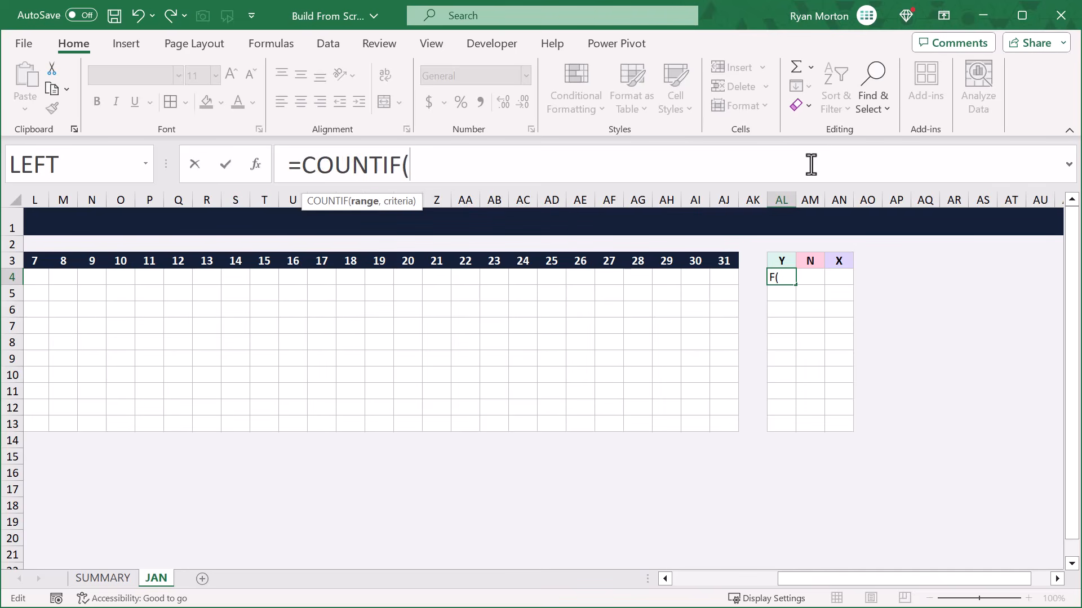
# - Enter $F4:$AJ4 as the range of the COUNTIF formula in cell AL4, locking both columns
pyautogui.write('F')
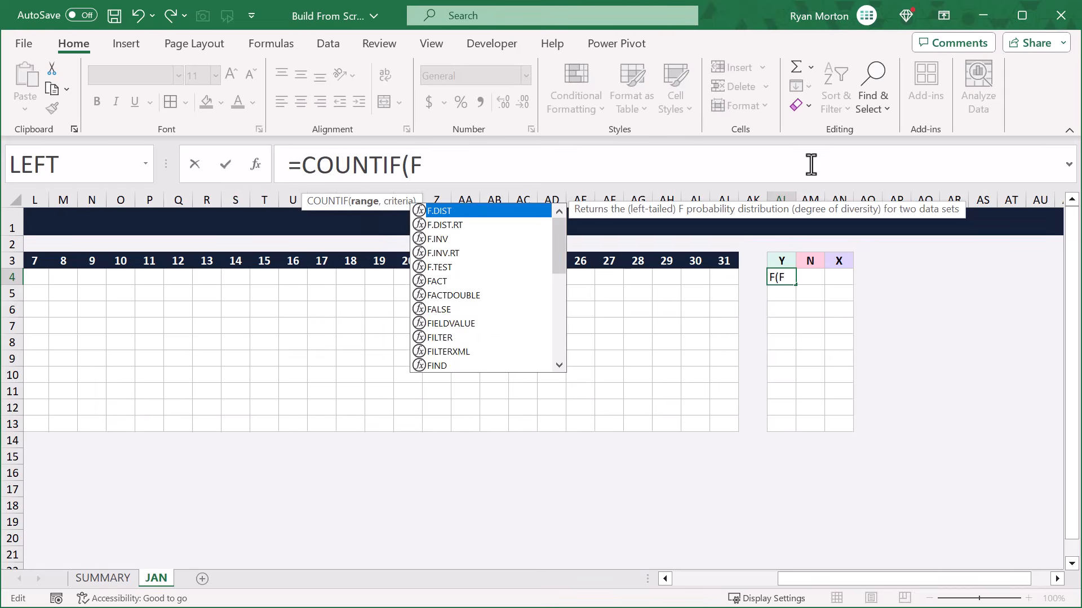
pyautogui.write('4:AJ4')
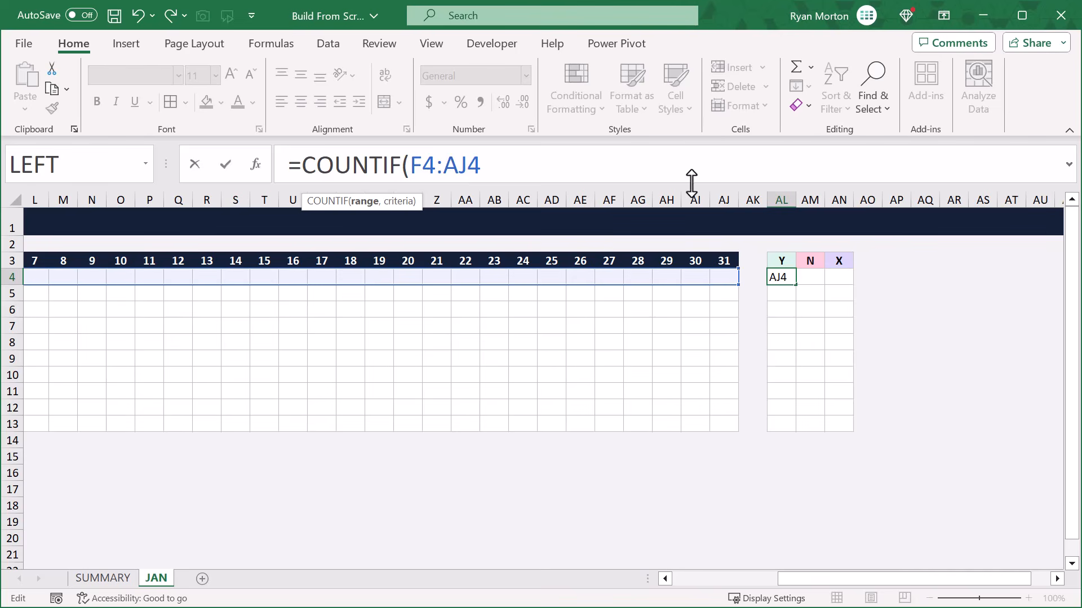
pyautogui.click(412, 169)
pyautogui.write('$')
pyautogui.click(456, 165)
pyautogui.write('$')
pyautogui.click(543, 162)
pyautogui.write(',')
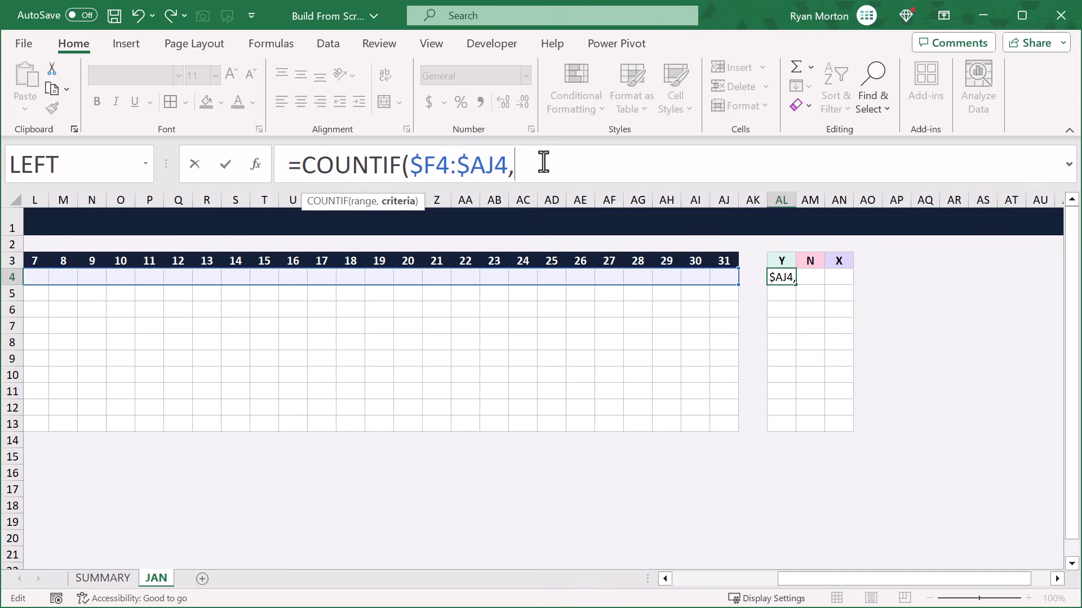
# - Complete AL4's COUNTIF formula with the Y header as the row-locked criteria AL$3
pyautogui.click(779, 259)
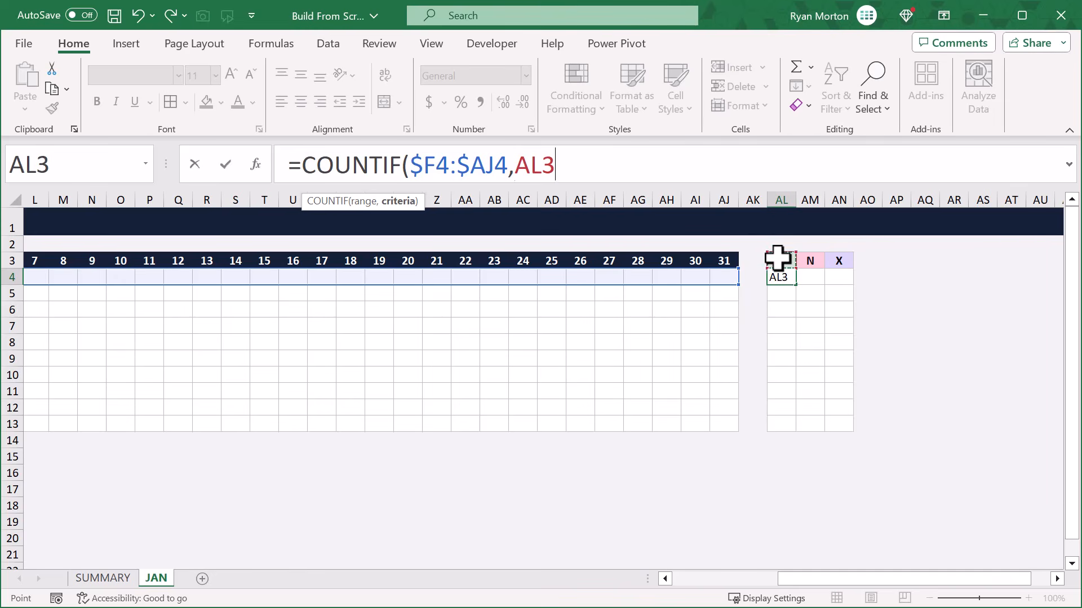
pyautogui.click(552, 168)
pyautogui.press('Left')
pyautogui.write('$3')
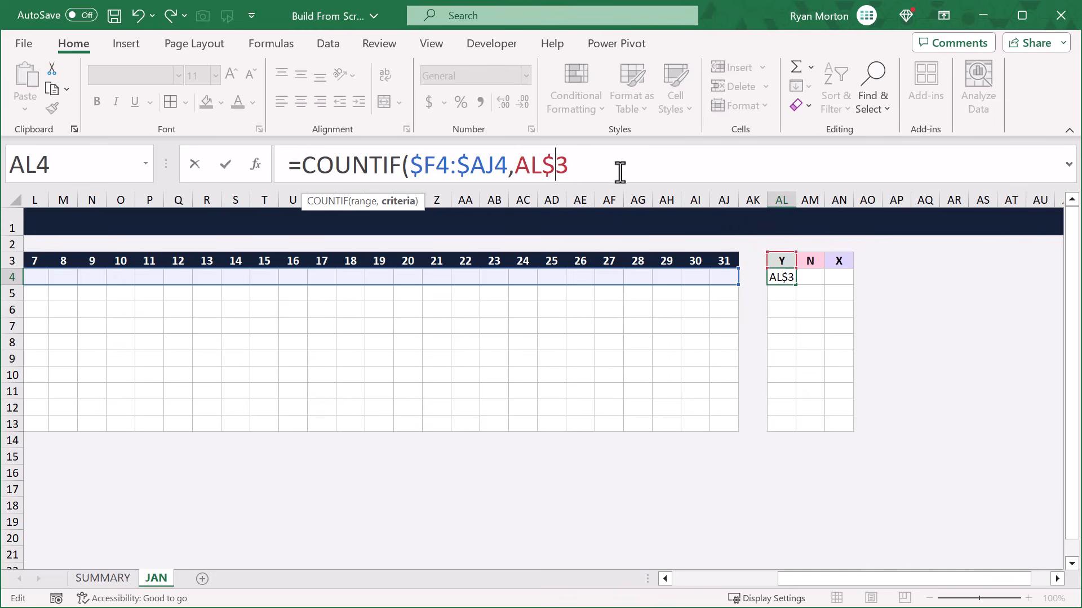
pyautogui.write(')')
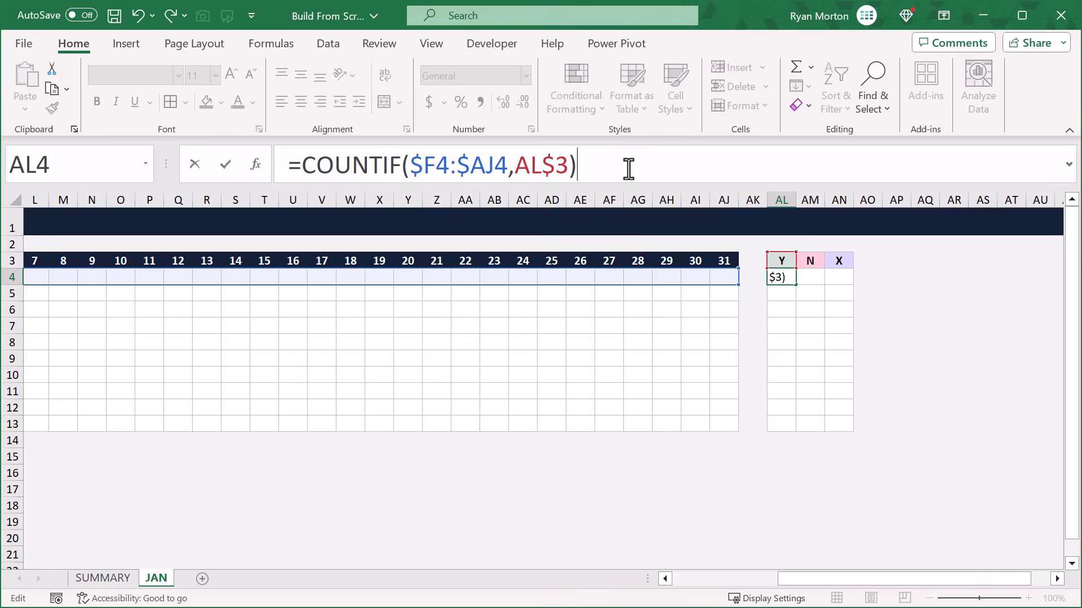
pyautogui.press('Return')
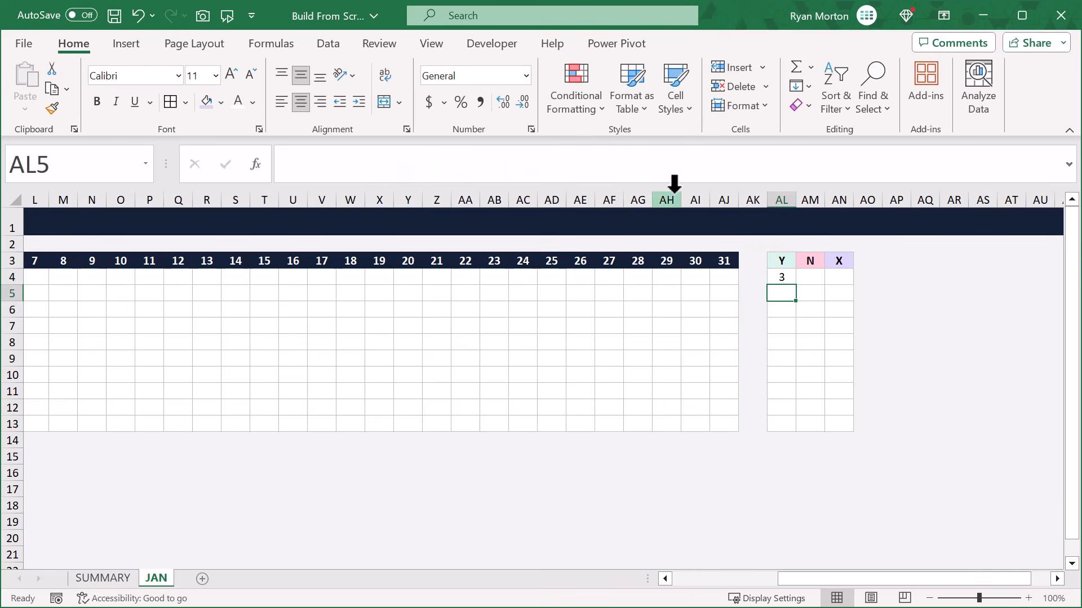
# - Copy the COUNTIF formula from AL4 across the Y, N and X columns and down to AN13
pyautogui.click(786, 276)
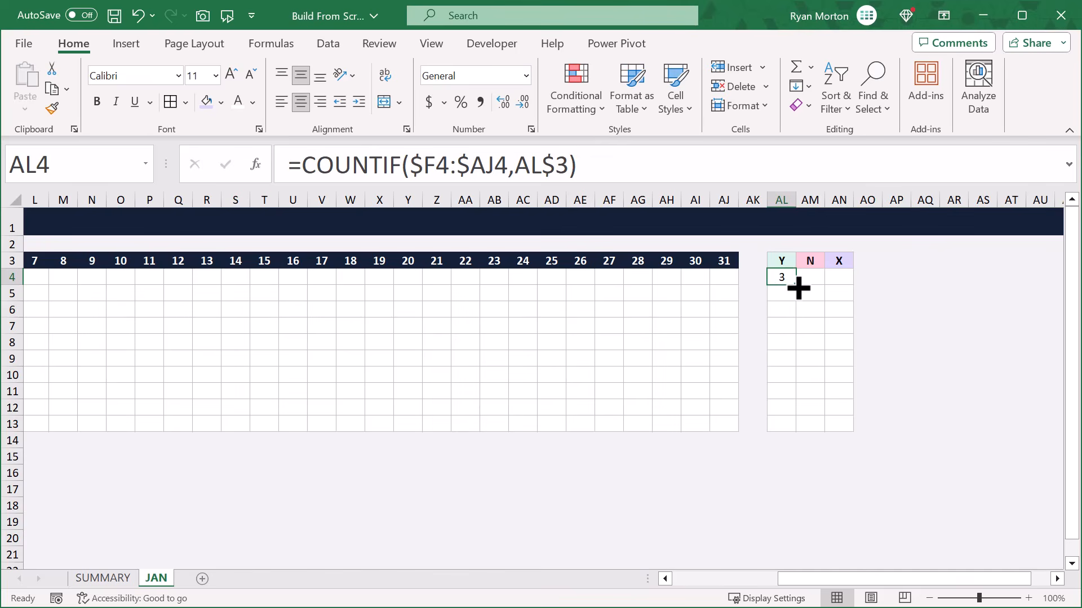
pyautogui.moveTo(799, 288); pyautogui.dragTo(846, 434)
pyautogui.click(835, 421)
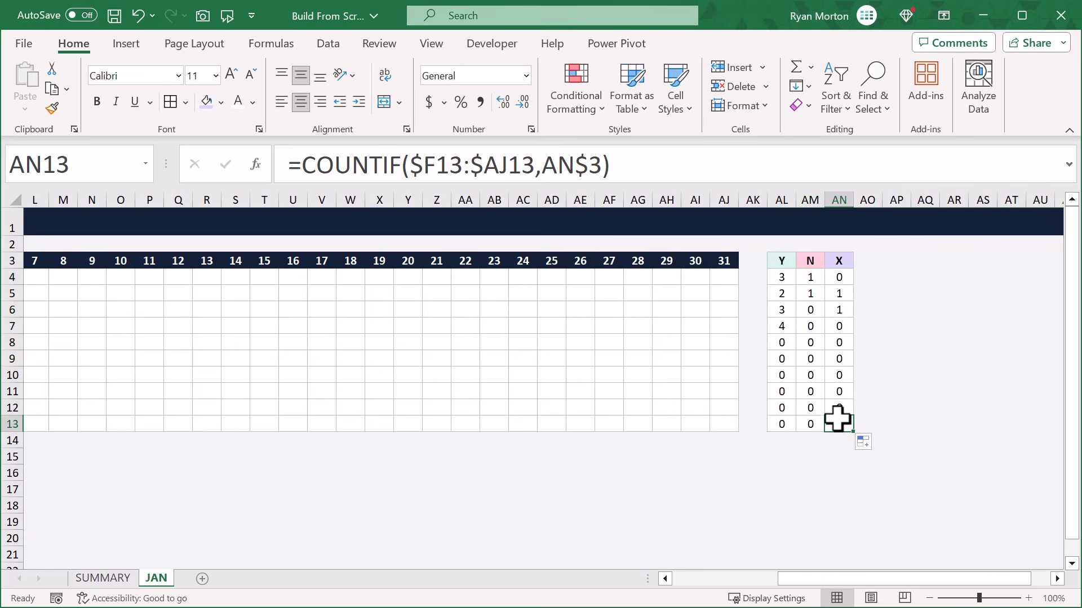
# - In cell D4, begin an IF formula with the logical test COUNTA(F4:AJ4)=0
pyautogui.hscroll(-5, 835, 420)
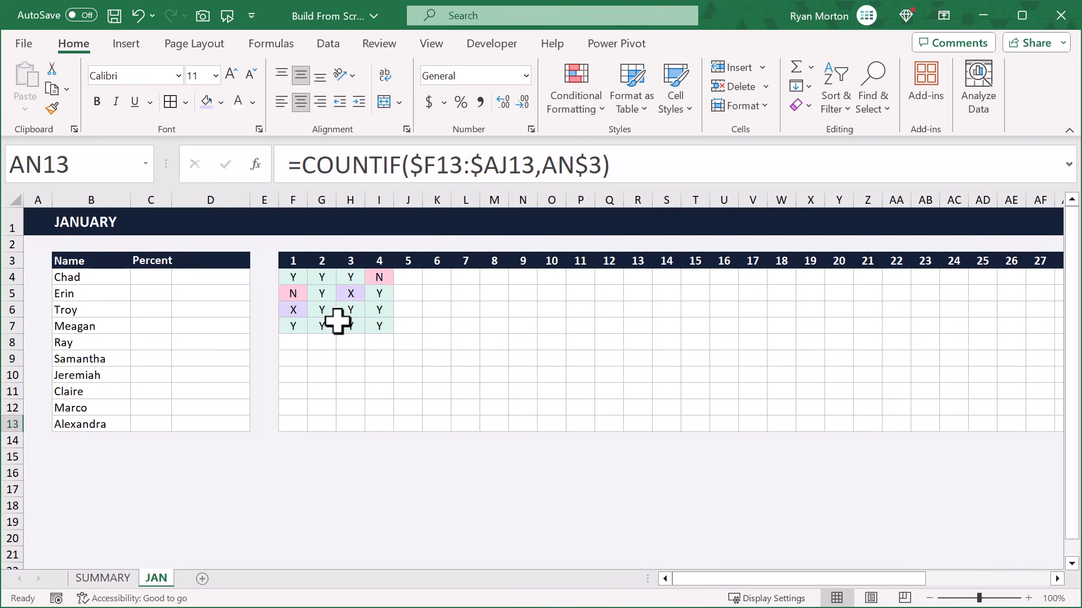
pyautogui.click(210, 277)
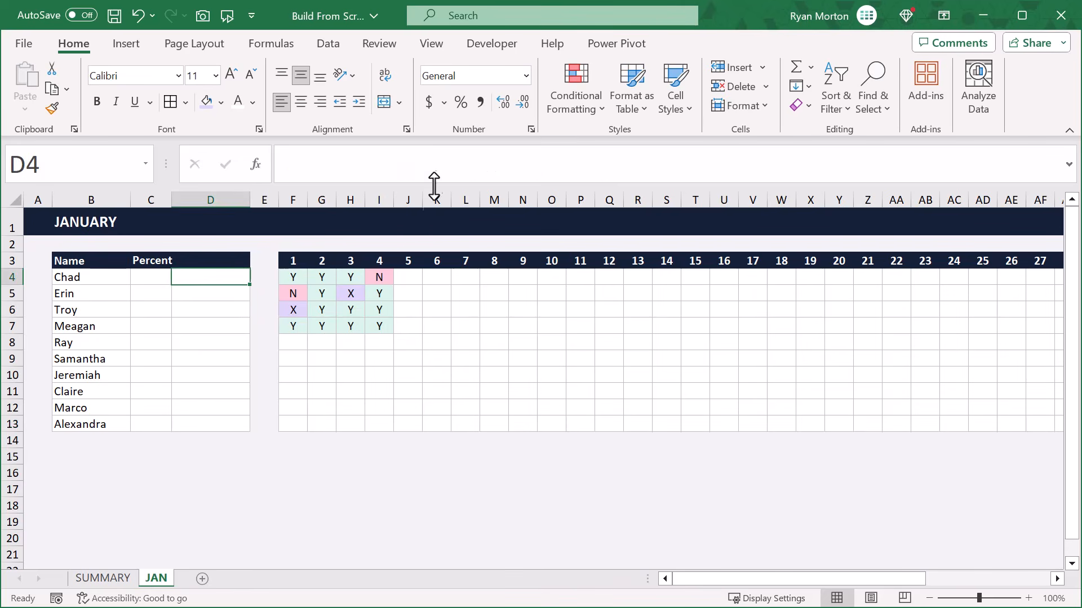
pyautogui.click(549, 163)
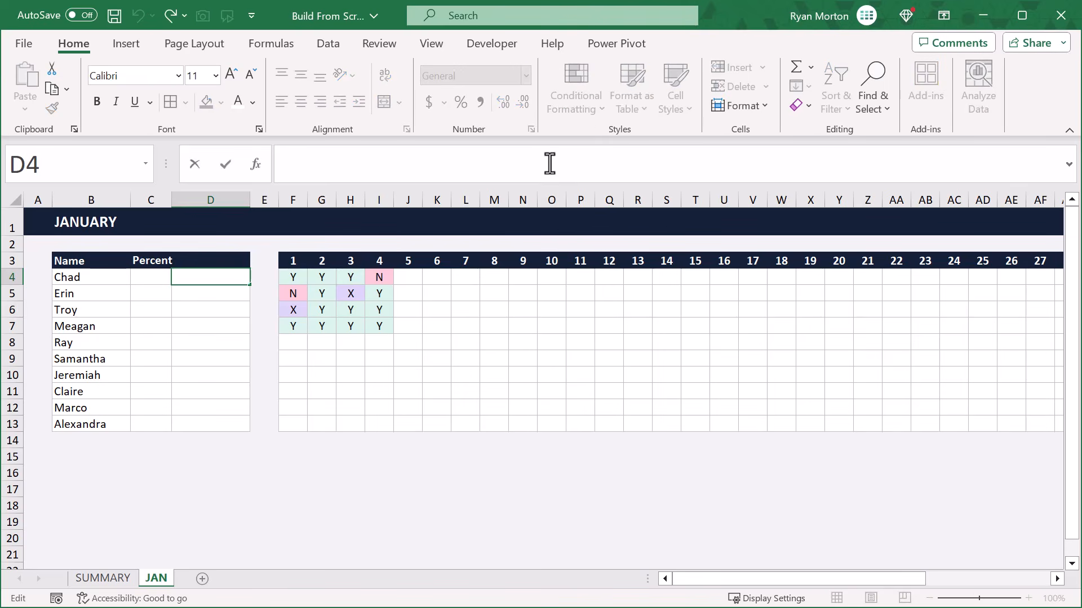
pyautogui.write('=if')
pyautogui.press('Tab')
pyautogui.write('counta')
pyautogui.press('Tab')
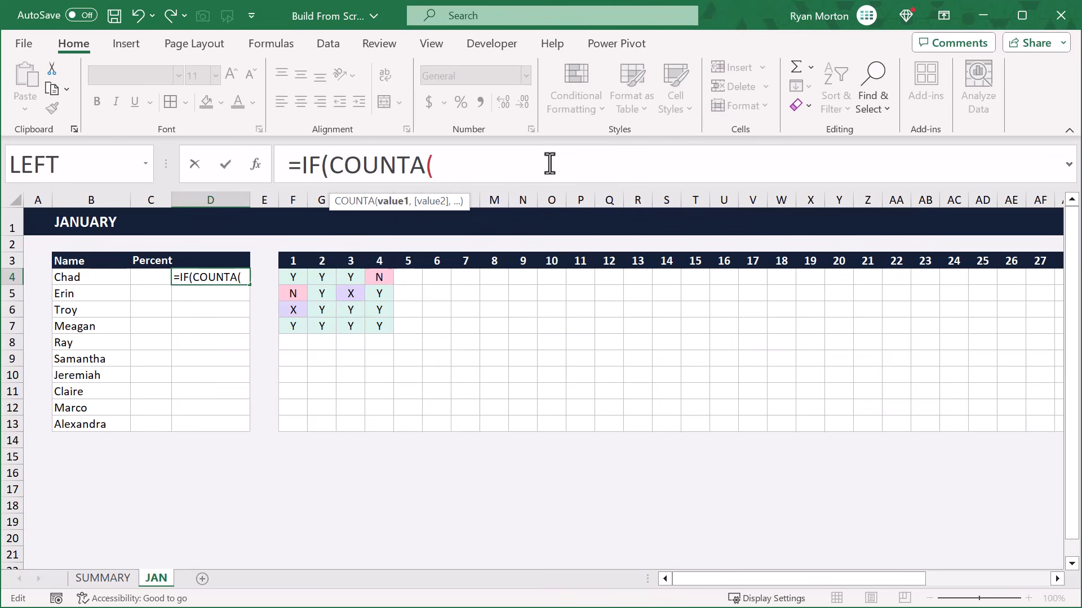
pyautogui.write('F4')
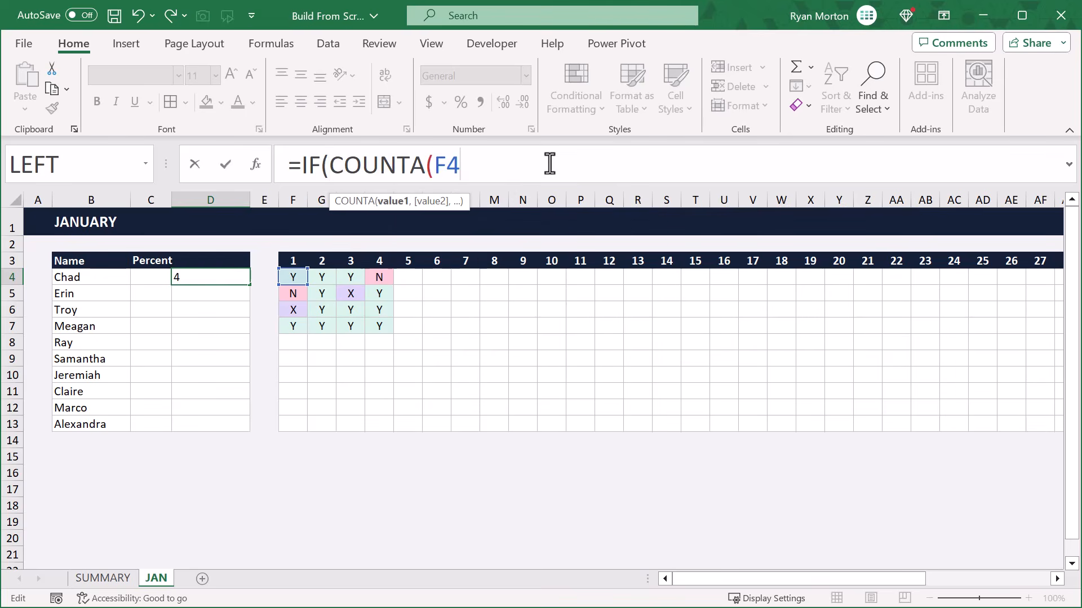
pyautogui.write(':AJ4')
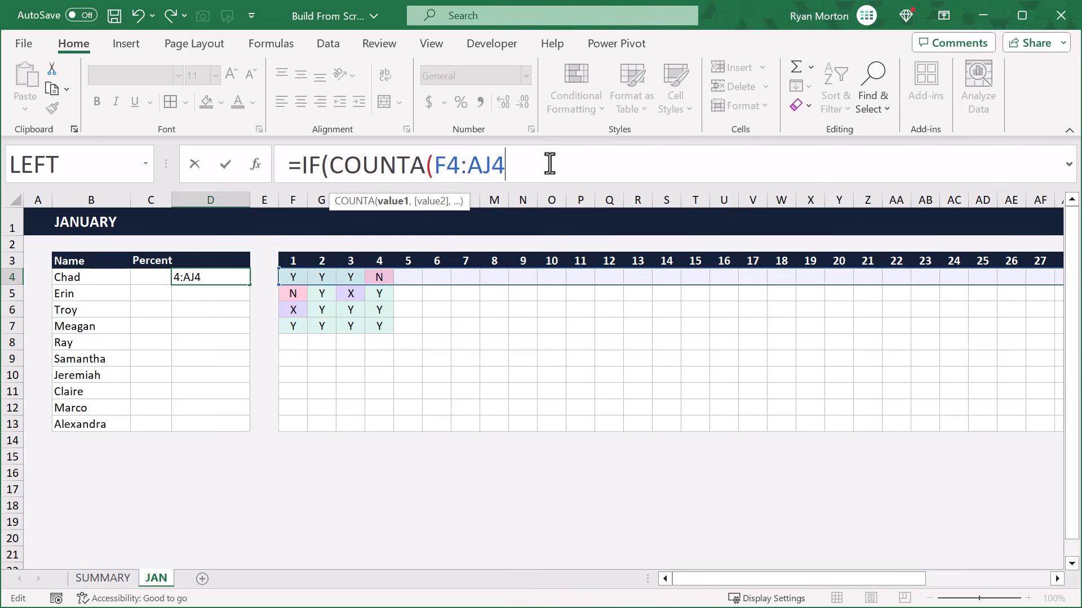
pyautogui.write(')')
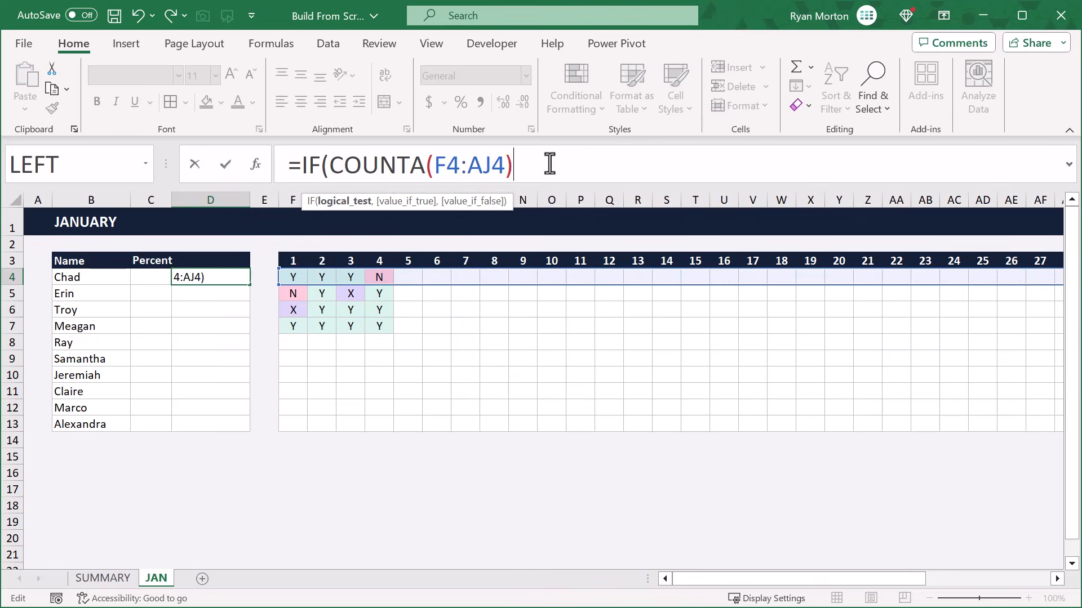
pyautogui.write('=0,')
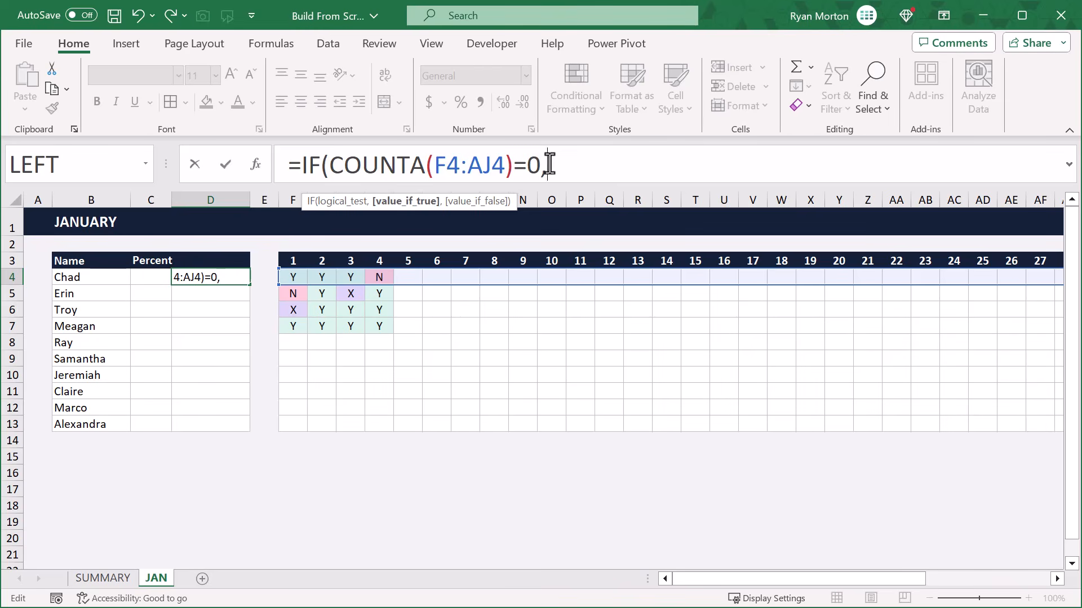
# - Complete D4's IF formula to return 0 when true and 1-AM4/COUNTA(F4:AJ4) when false
pyautogui.write('0,1-AM4')
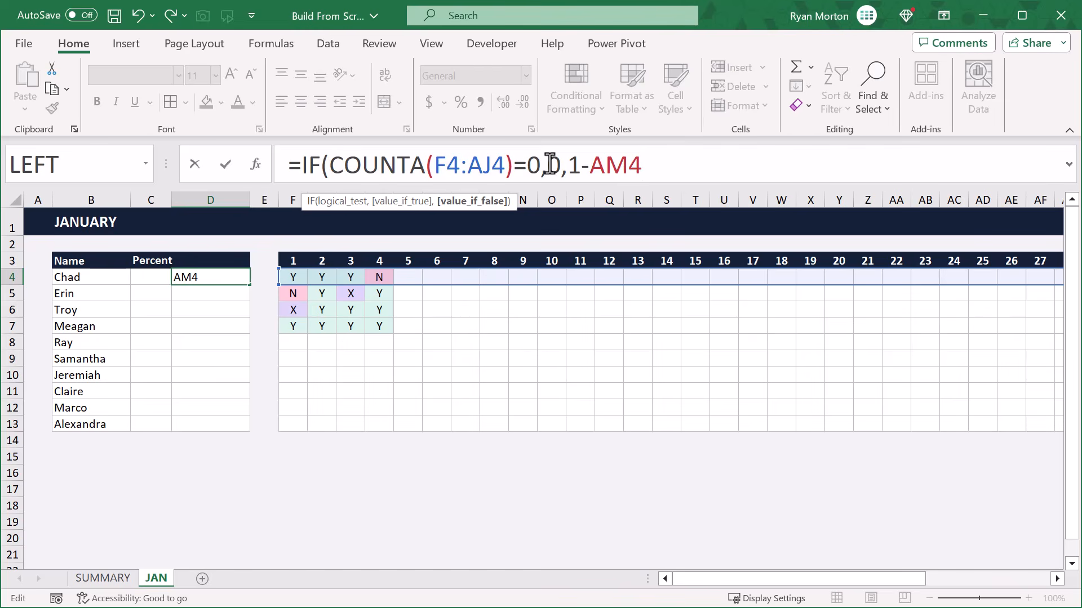
pyautogui.write('/')
pyautogui.write('counta')
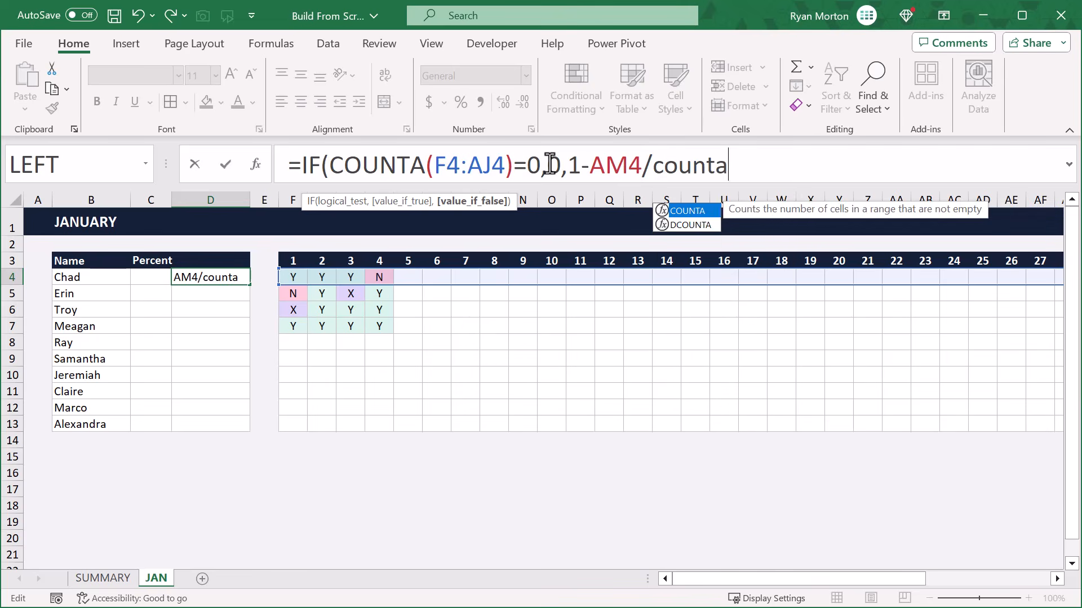
pyautogui.press('Tab')
pyautogui.write('F4:AJ4')
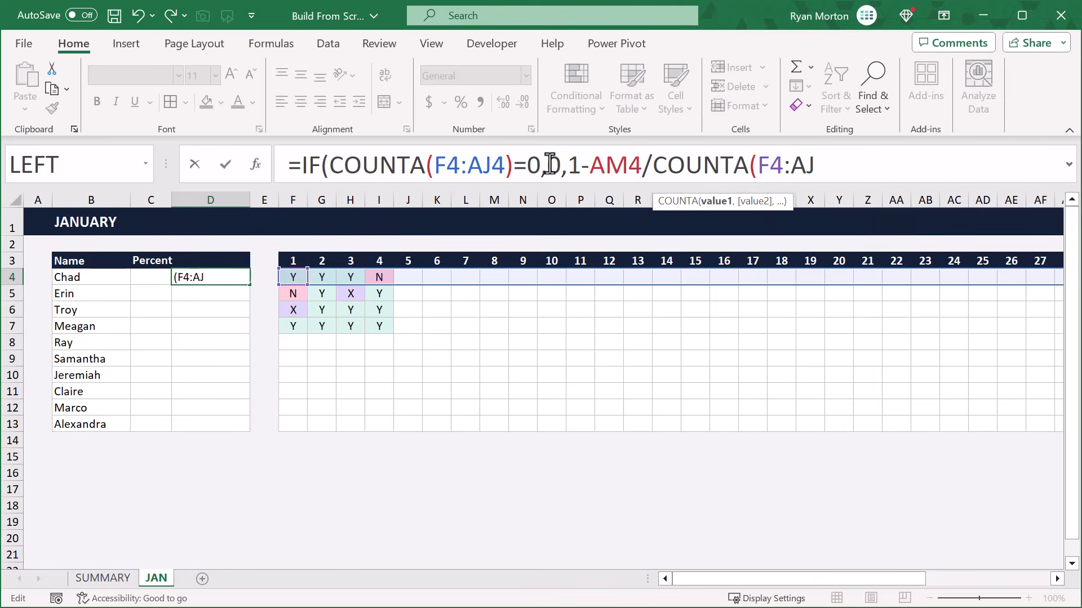
pyautogui.write('))')
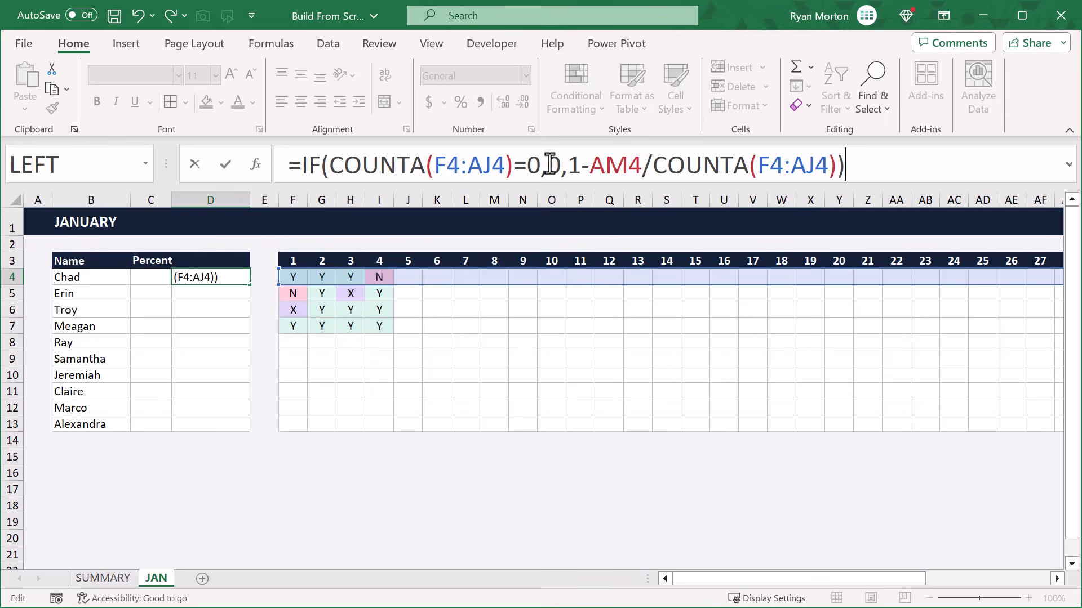
pyautogui.press('Return')
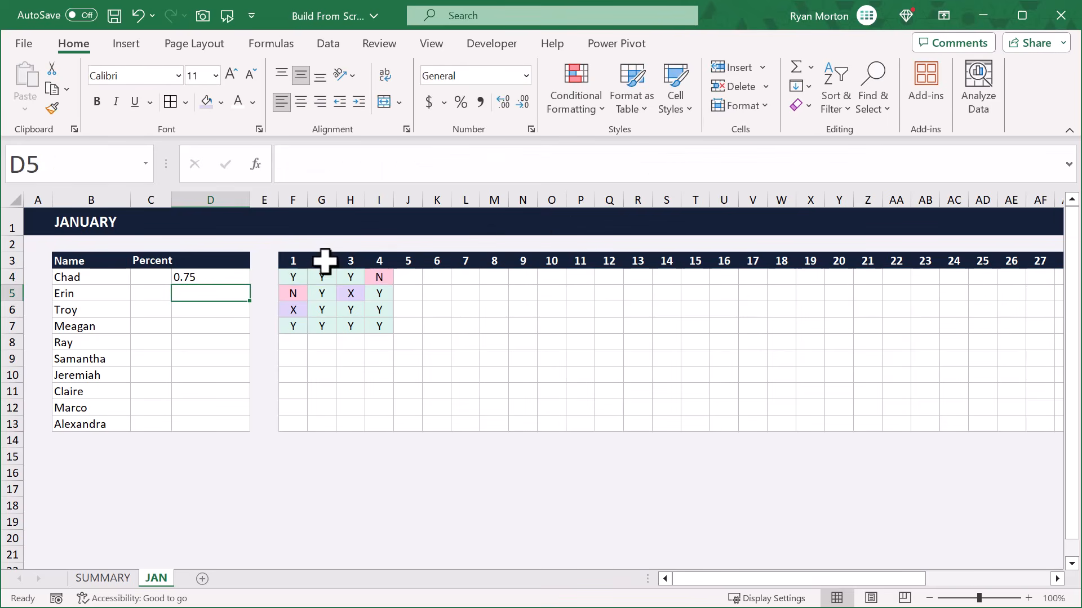
# - Format D4 as a percentage and copy its formula down to D13
pyautogui.click(232, 277)
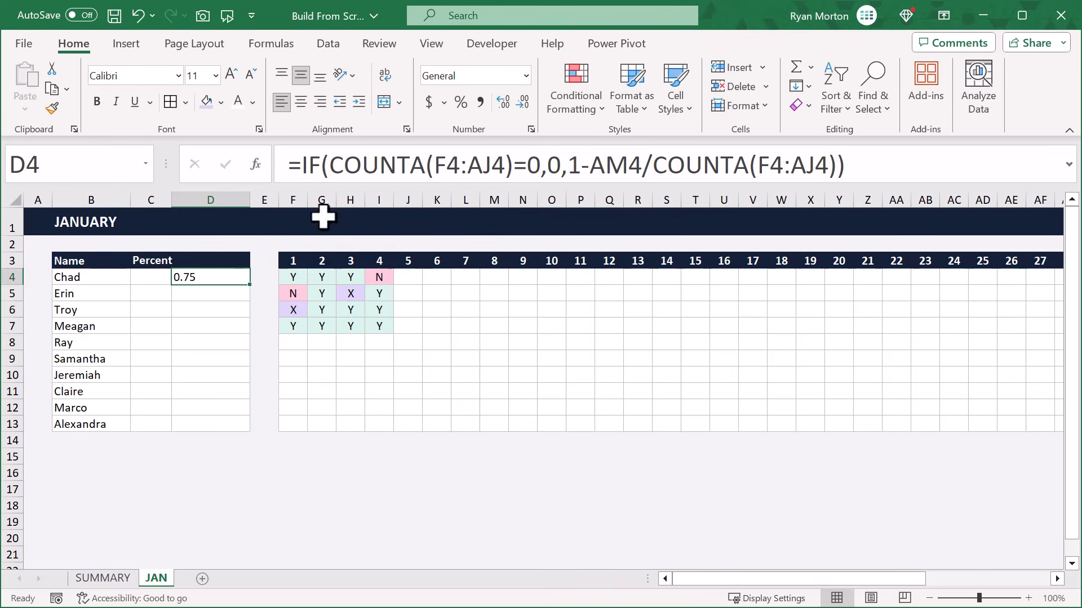
pyautogui.click(461, 102)
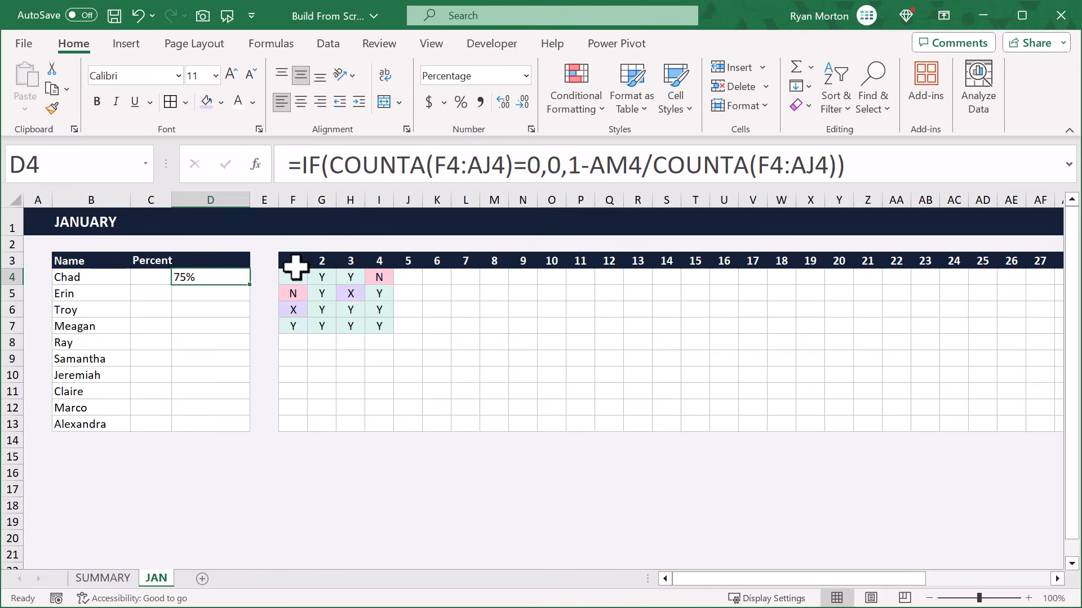
pyautogui.moveTo(255, 288); pyautogui.dragTo(248, 429)
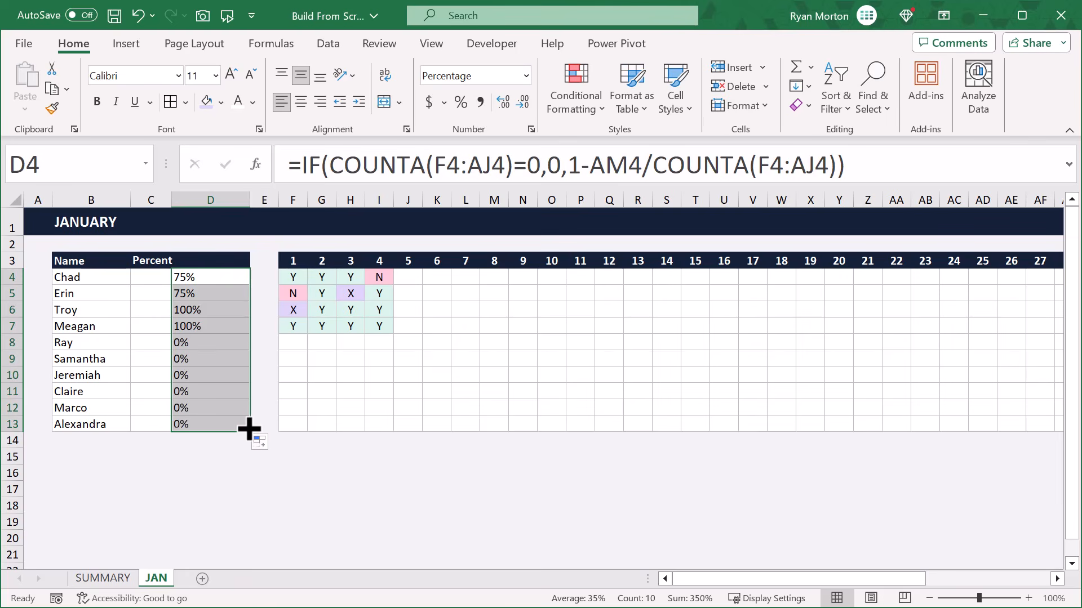
pyautogui.click(236, 424)
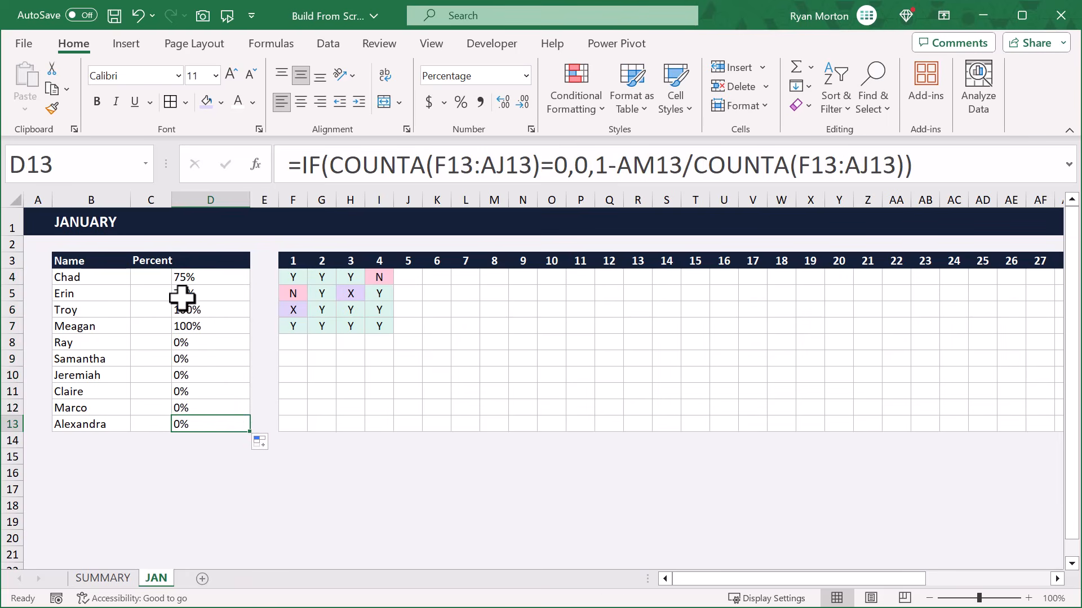
# - Enter =D4 in cell C4 and copy it down the Percent column to C13
pyautogui.click(157, 278)
pyautogui.click(500, 169)
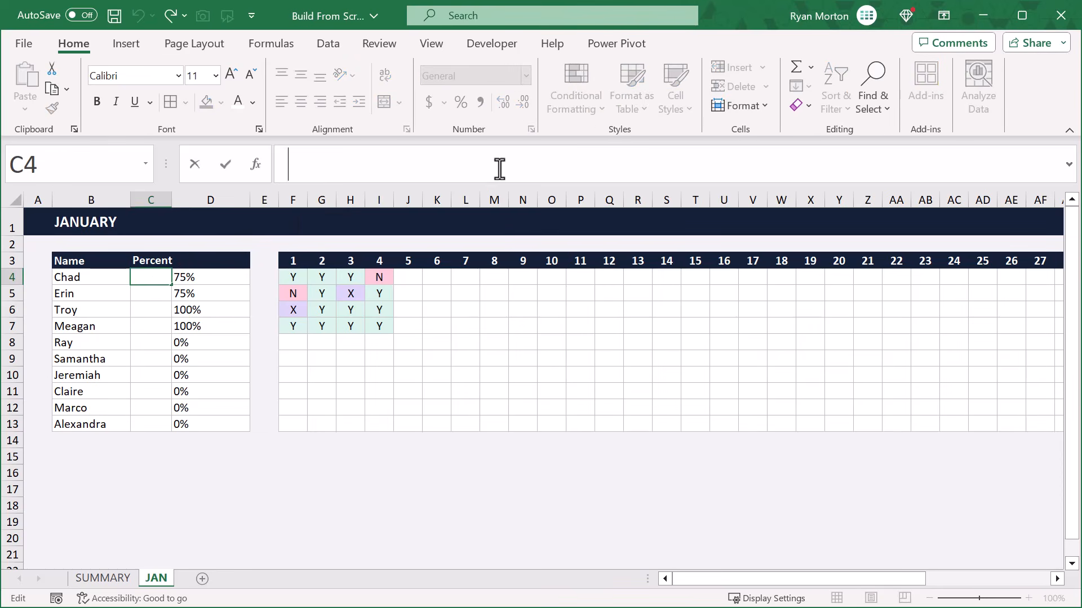
pyautogui.write('=')
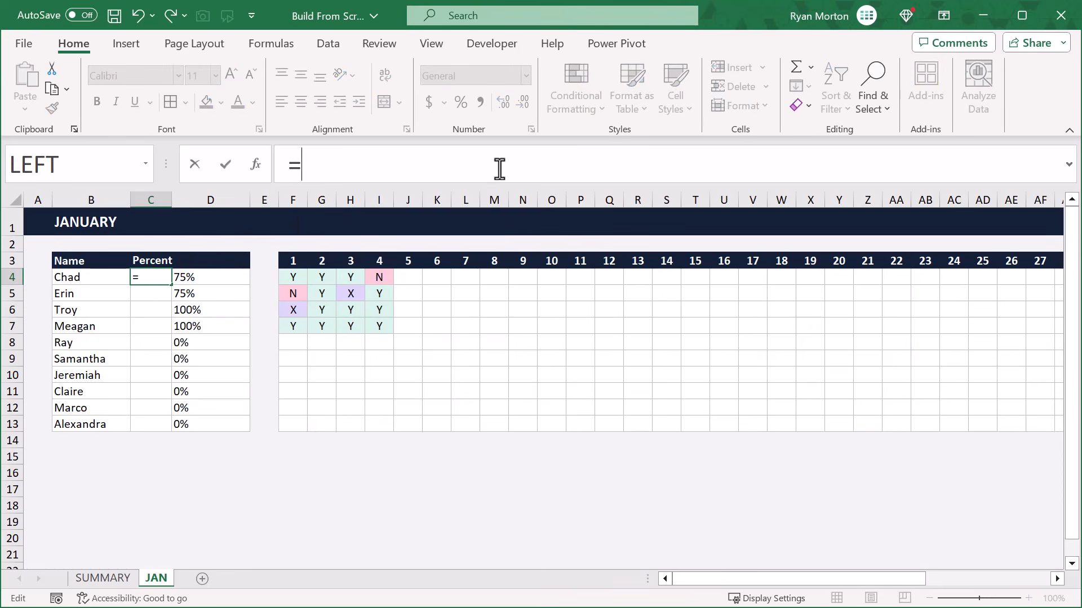
pyautogui.click(236, 277)
pyautogui.press('Return')
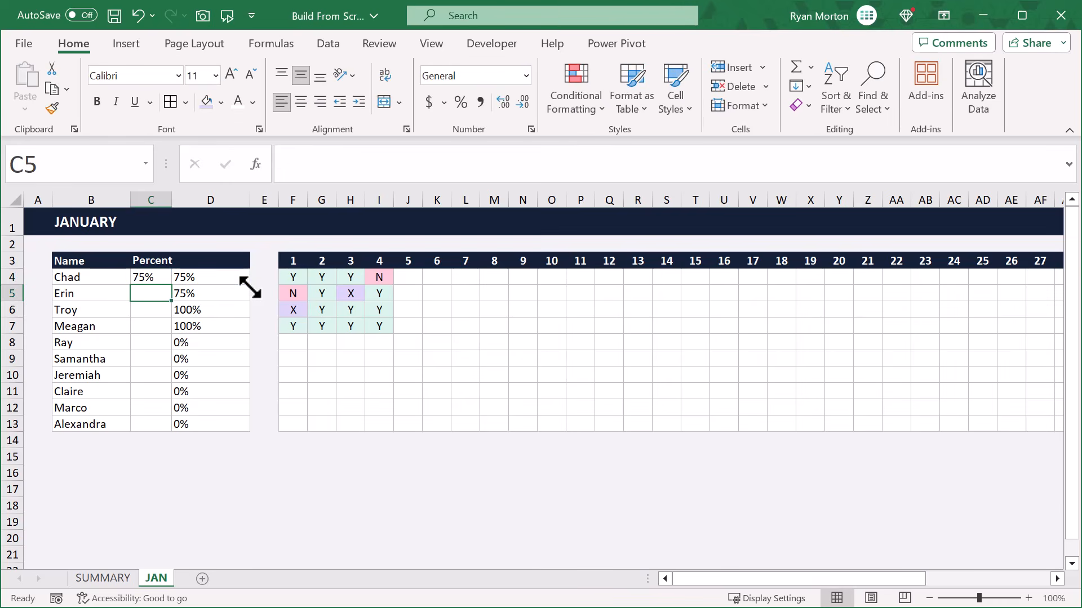
pyautogui.click(163, 276)
pyautogui.moveTo(171, 285); pyautogui.dragTo(170, 425)
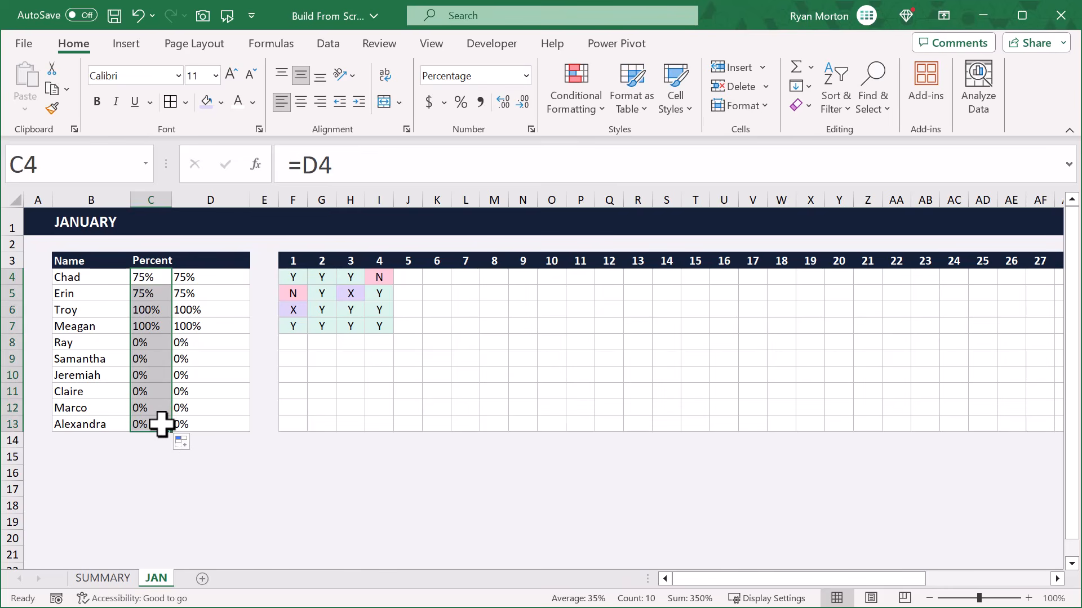
pyautogui.click(162, 425)
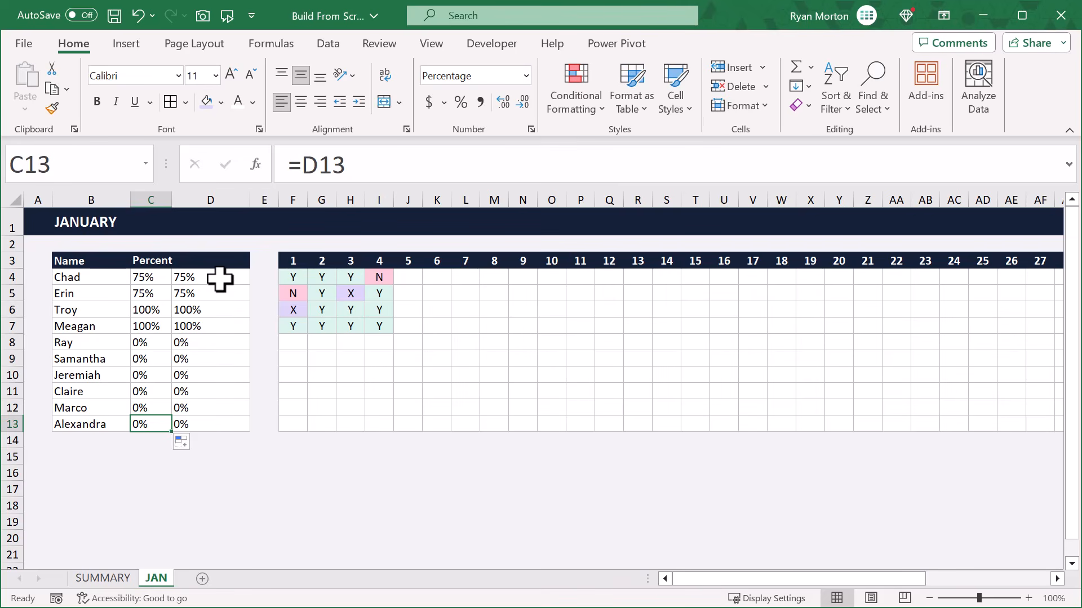
# - Start a custom data bar rule for D4:D13 that shows only the bars
pyautogui.moveTo(216, 276); pyautogui.dragTo(221, 418)
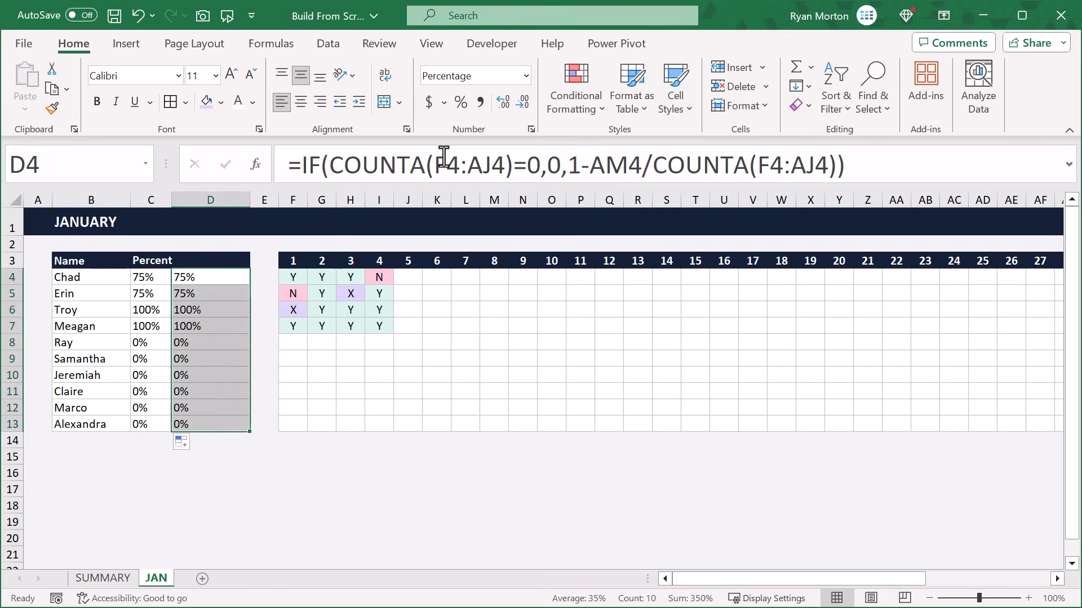
pyautogui.click(573, 82)
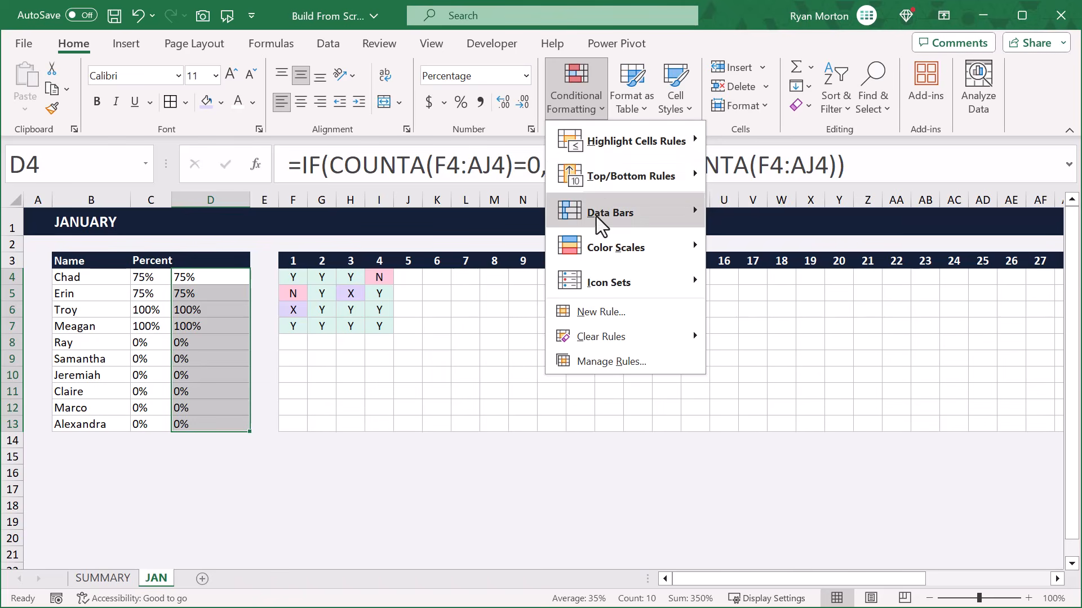
pyautogui.moveTo(596, 217)
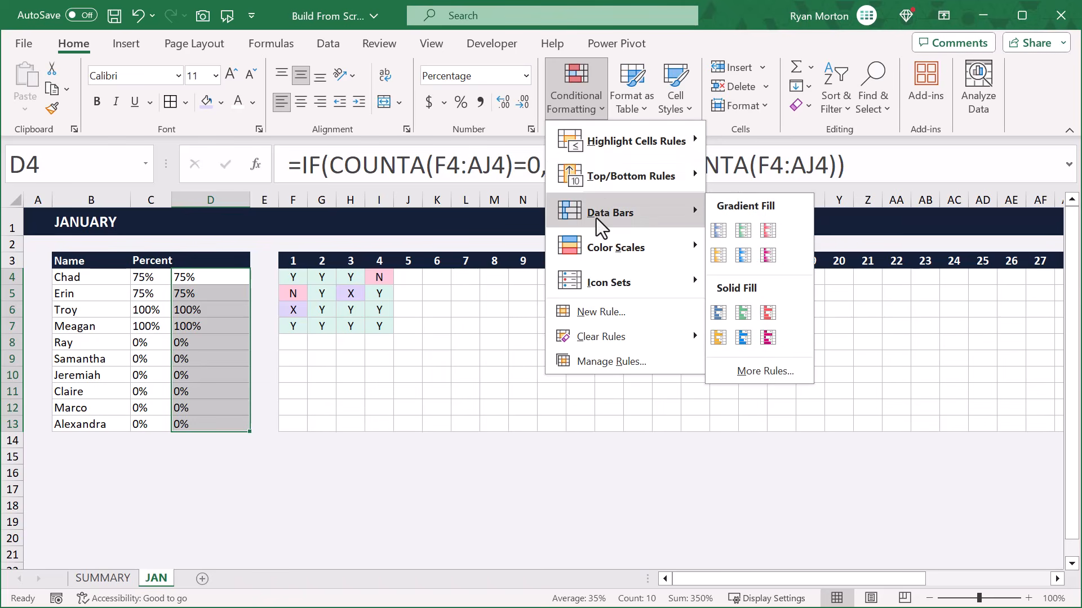
pyautogui.click(761, 370)
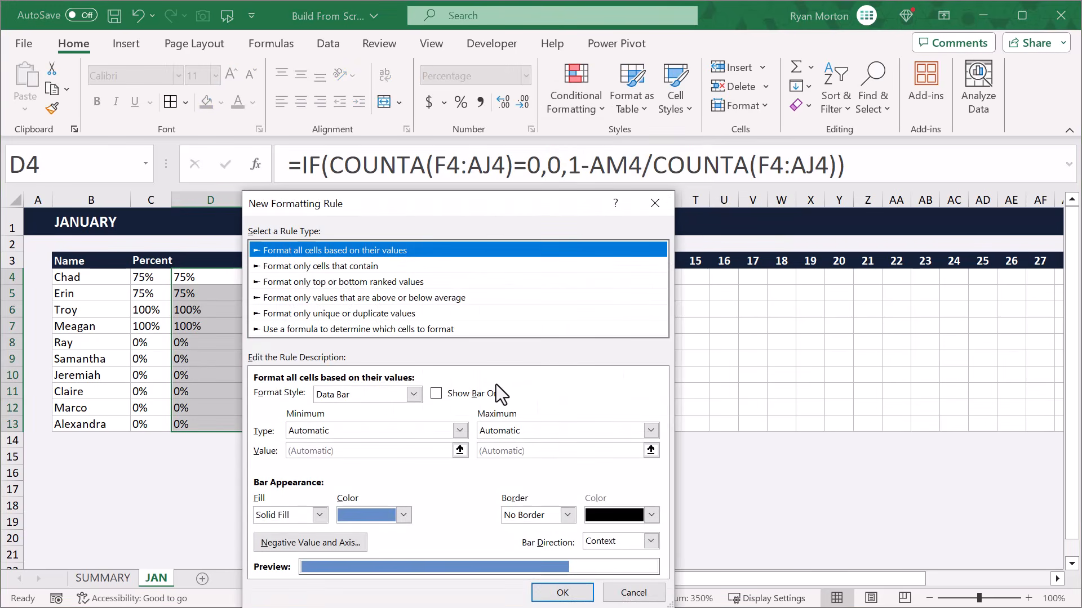
pyautogui.click(434, 394)
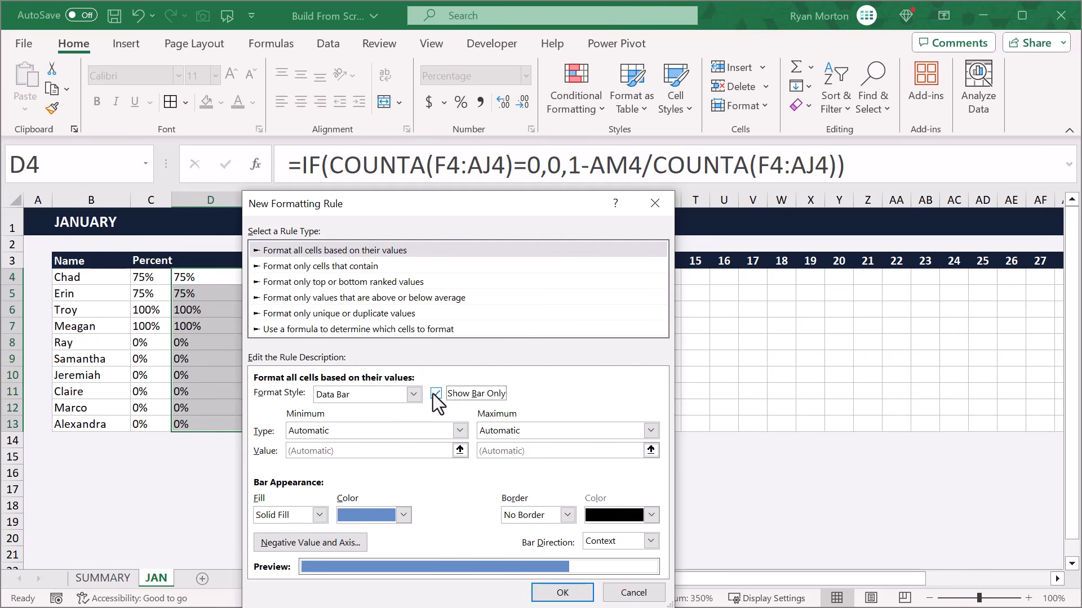
# - Set the data bar rule's minimum to the number 0 and its maximum to the number 1
pyautogui.click(461, 430)
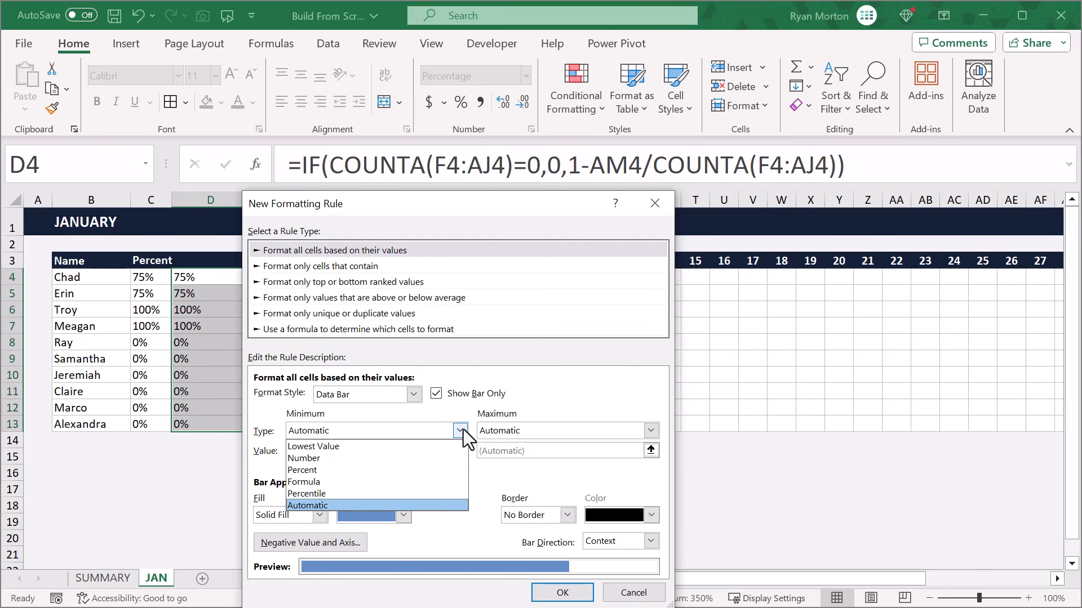
pyautogui.click(428, 459)
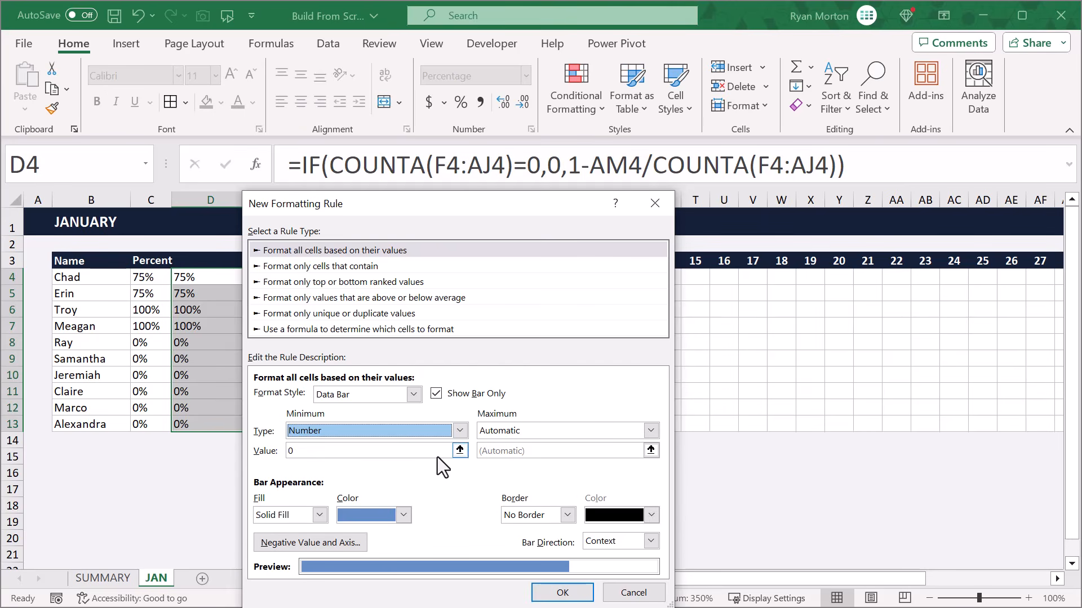
pyautogui.click(650, 430)
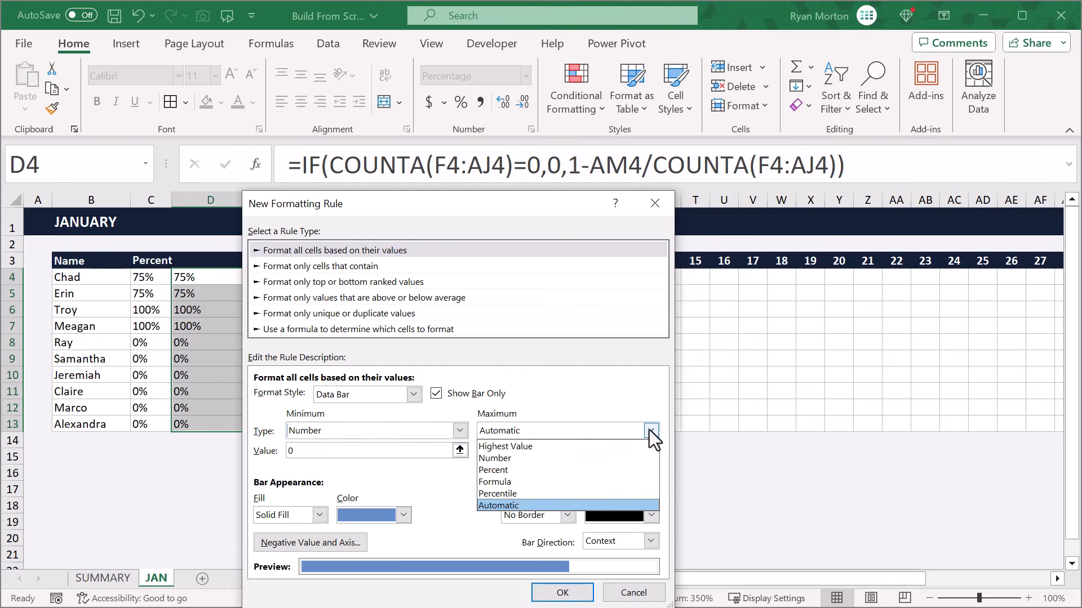
pyautogui.click(617, 458)
pyautogui.click(507, 455)
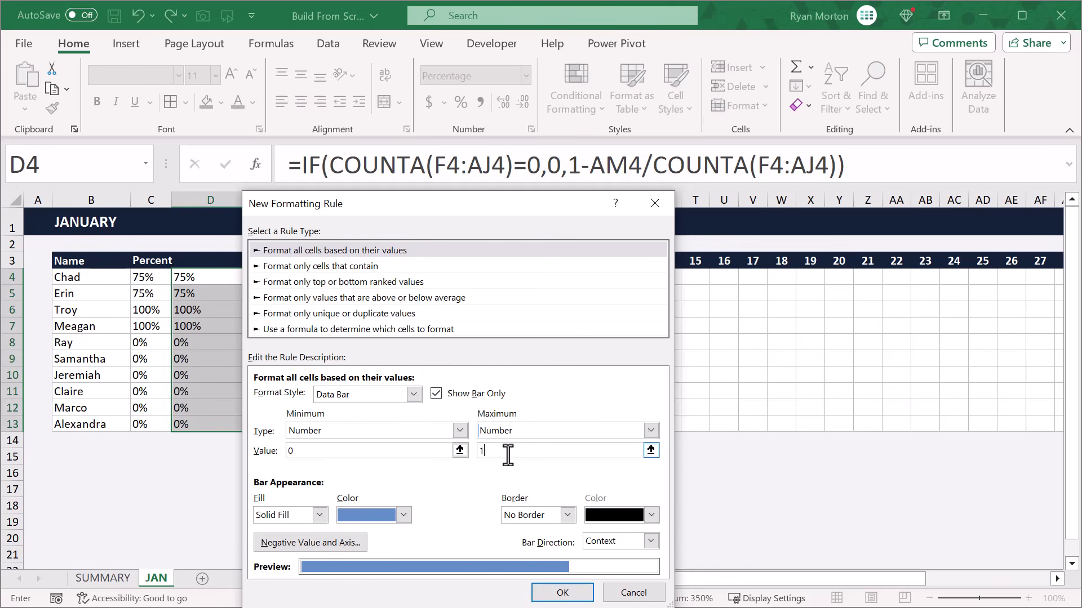
pyautogui.write('1')
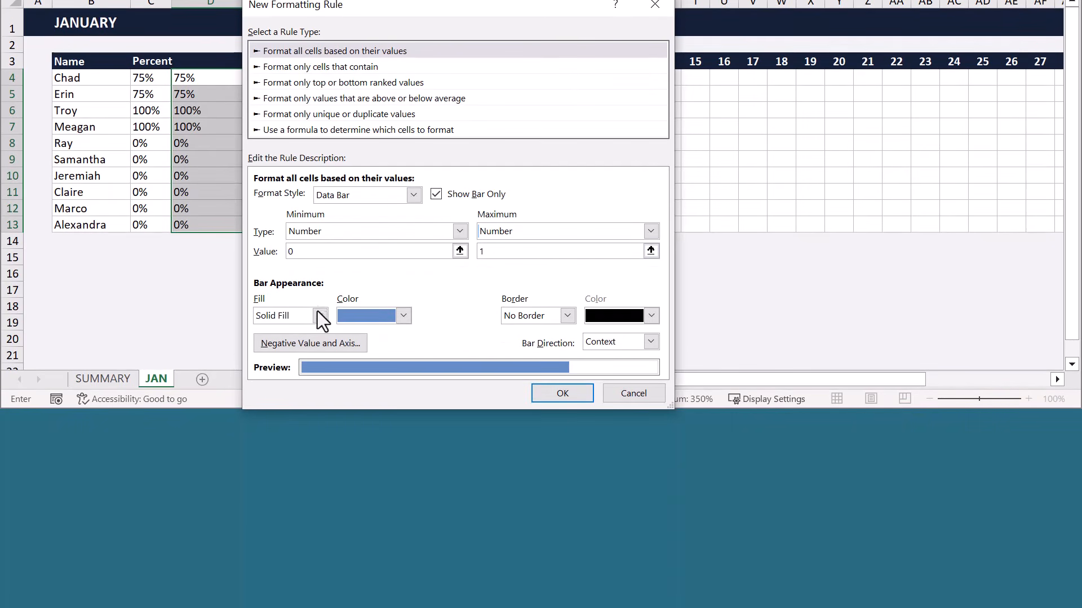
# - Give the data bars a gradient fill in the custom color #35BC95
pyautogui.click(319, 514)
pyautogui.click(304, 342)
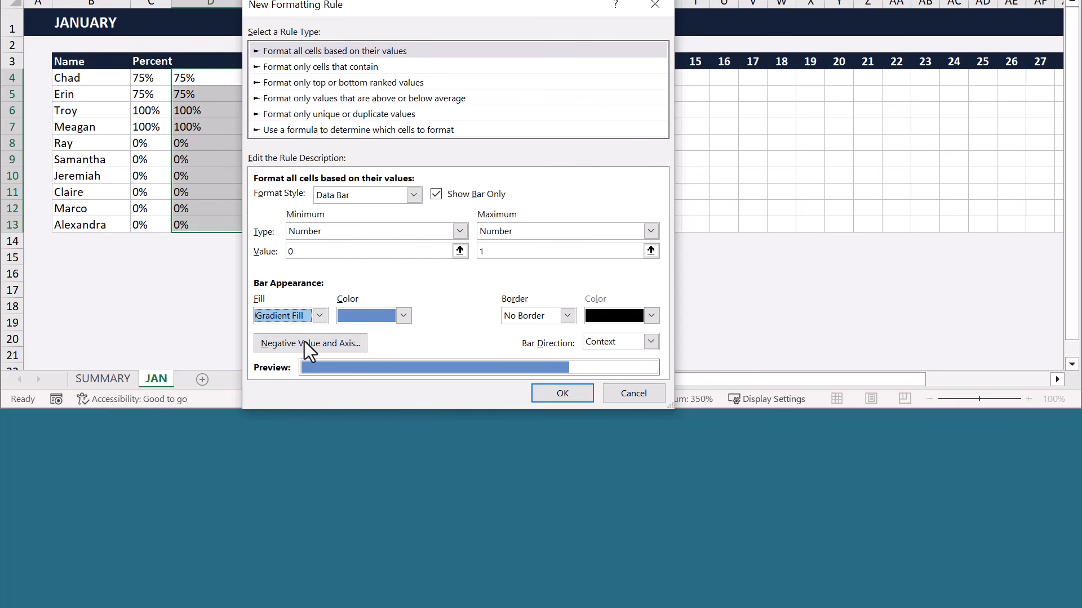
pyautogui.click(404, 316)
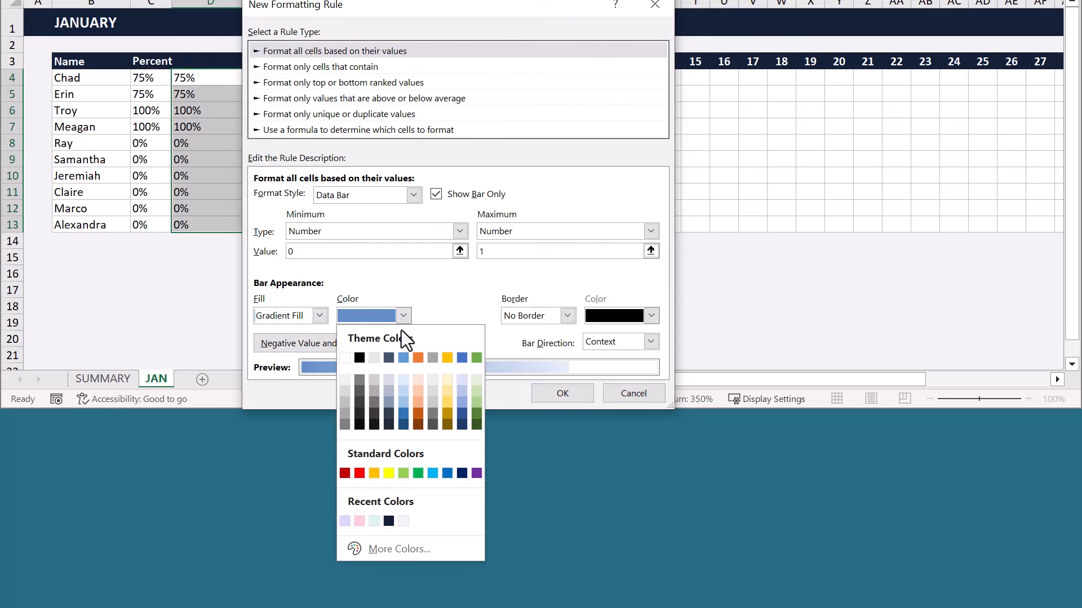
pyautogui.click(400, 550)
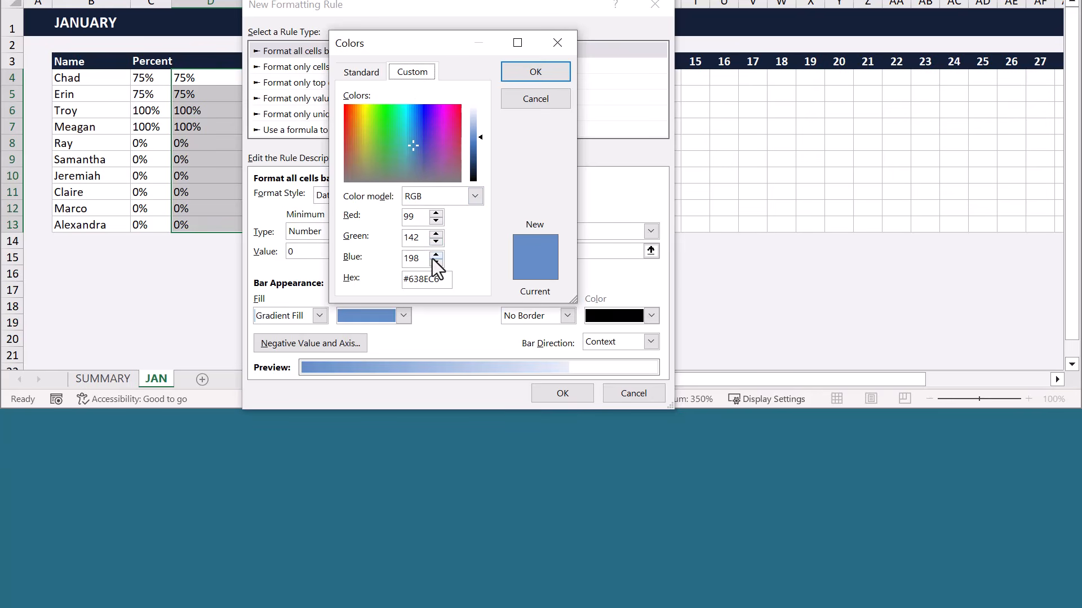
pyautogui.doubleClick(426, 282)
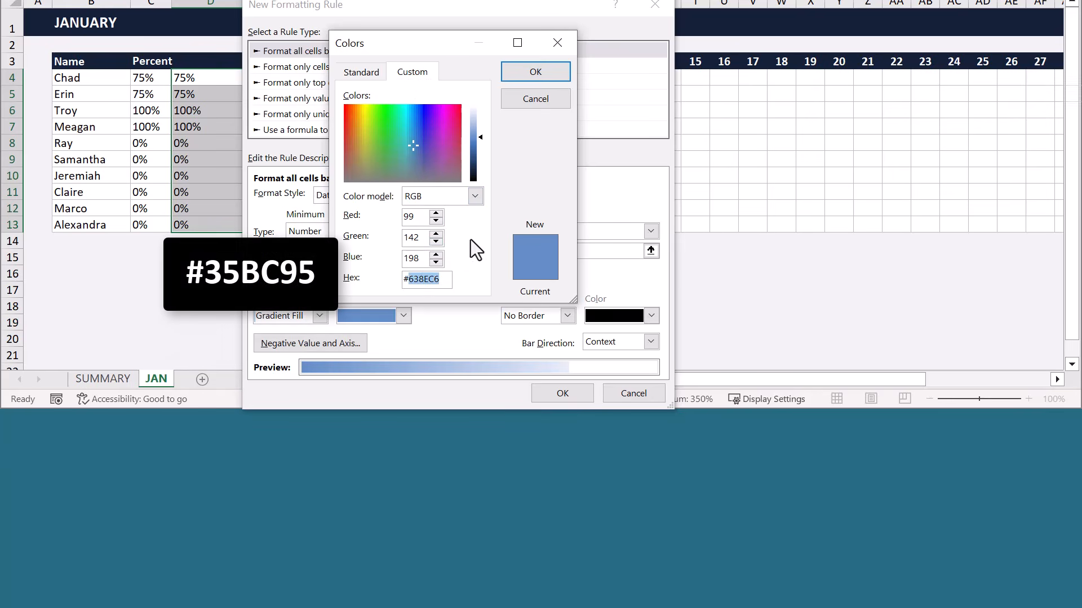
pyautogui.write('35BC95')
pyautogui.click(533, 76)
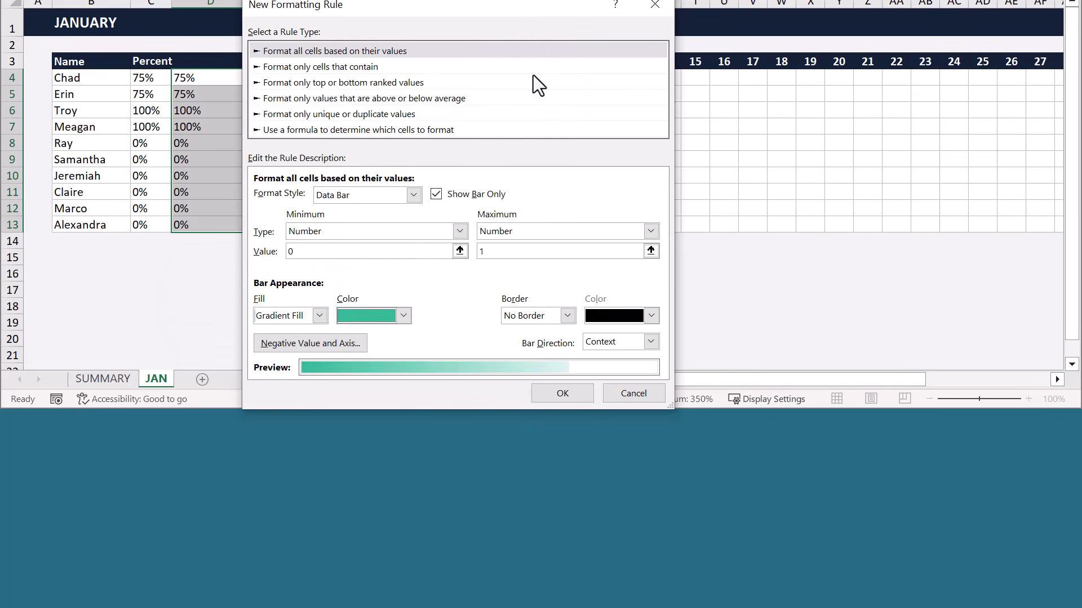
# - Add a solid border in the same green to the data bars and apply the rule
pyautogui.click(567, 316)
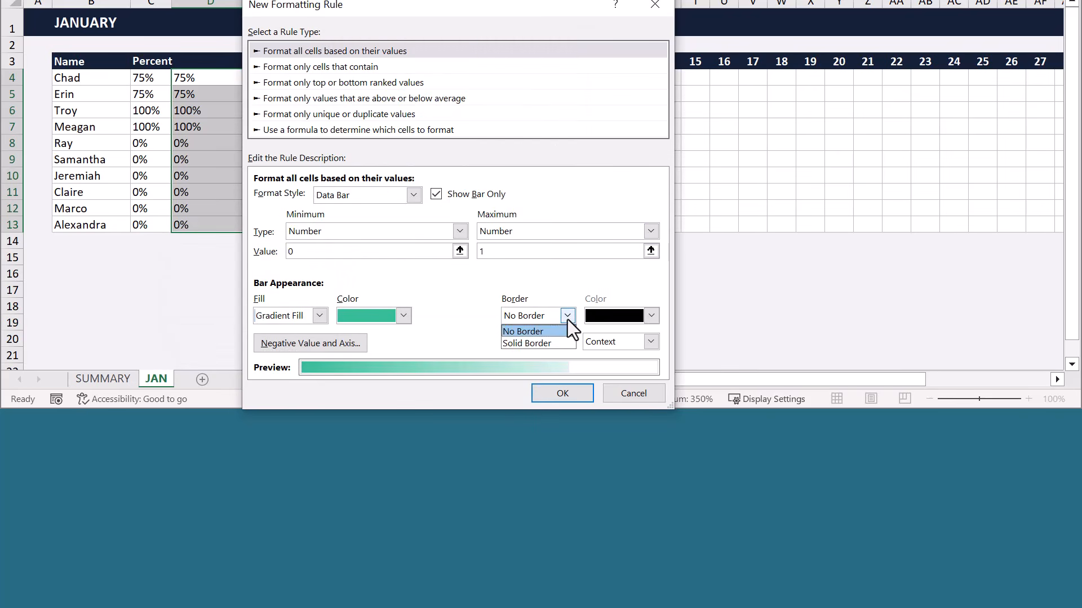
pyautogui.click(557, 343)
pyautogui.click(650, 316)
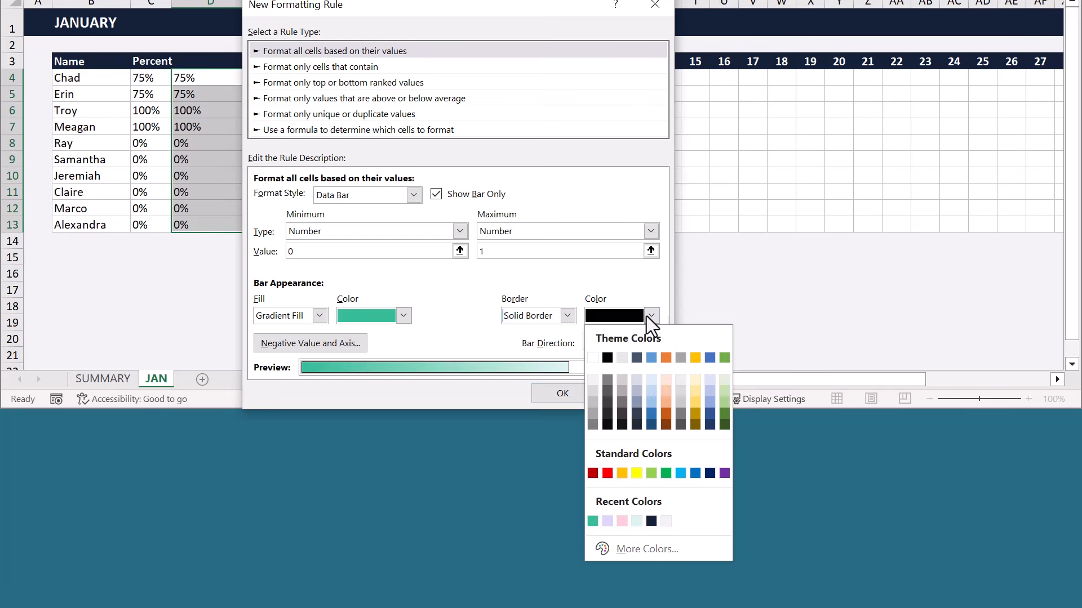
pyautogui.click(593, 520)
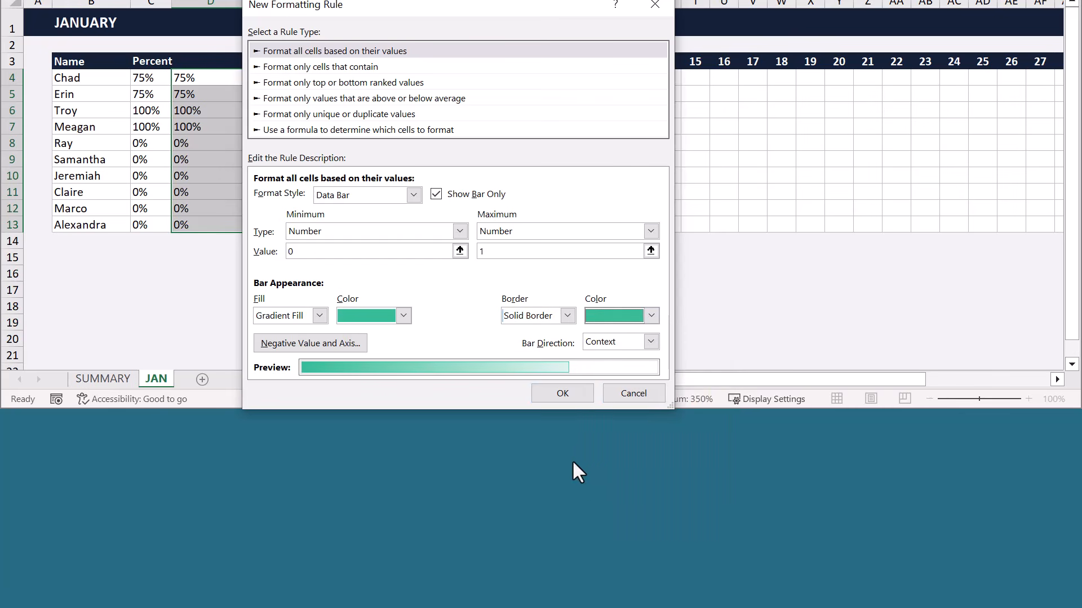
pyautogui.click(562, 394)
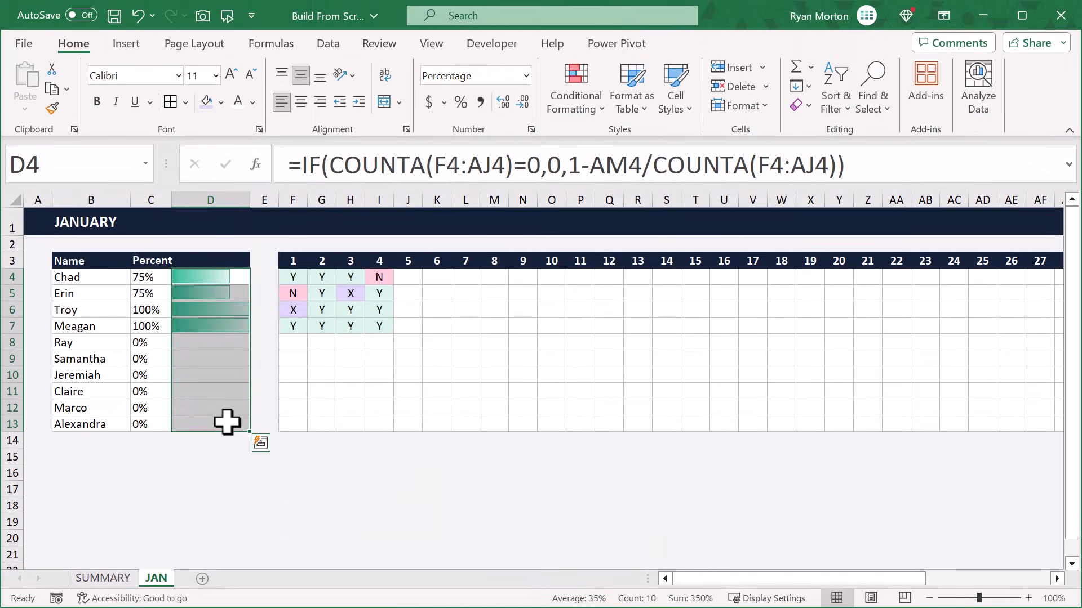
pyautogui.click(216, 423)
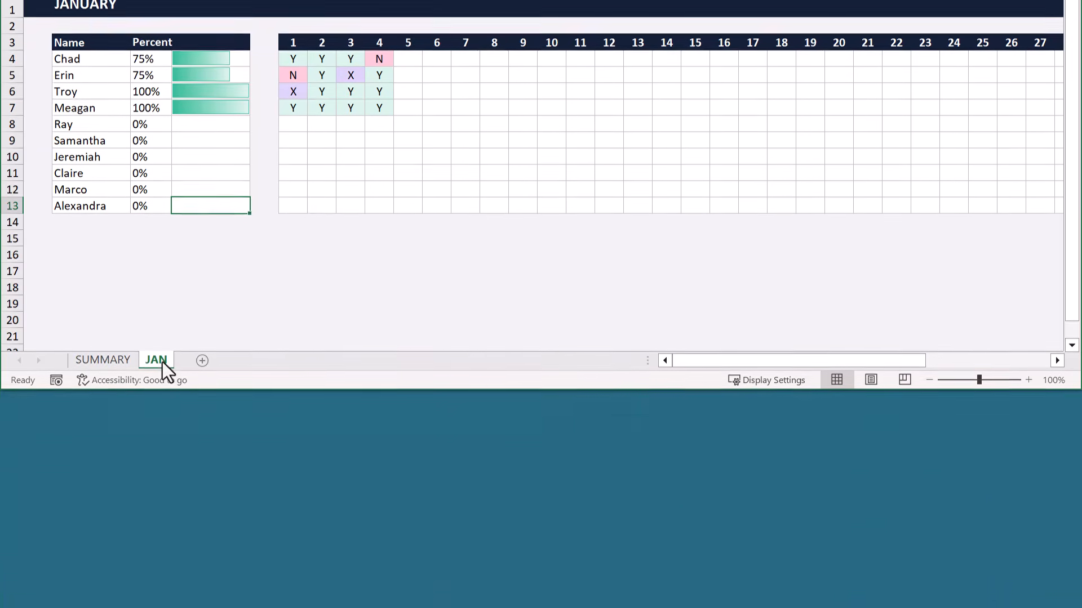
# - Create a copy of the JAN sheet at the end of the workbook
pyautogui.rightClick(163, 362)
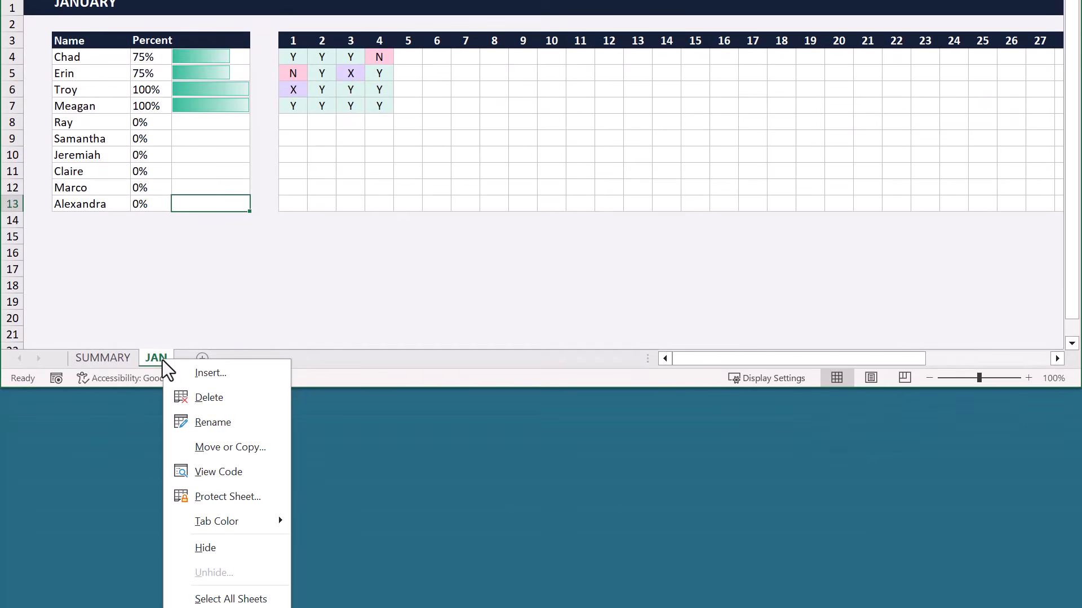
pyautogui.click(210, 445)
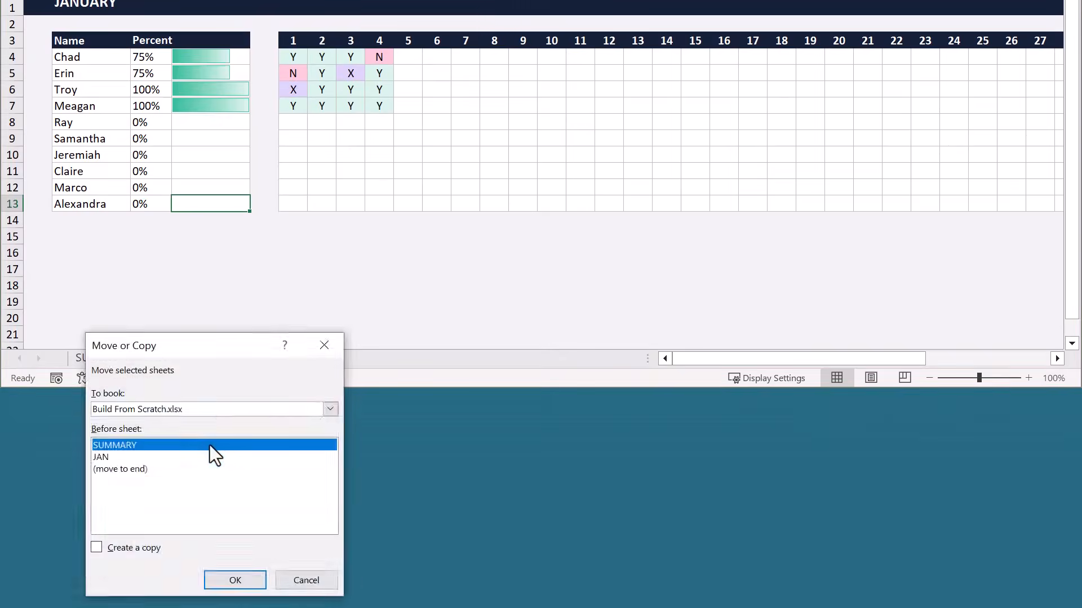
pyautogui.click(140, 470)
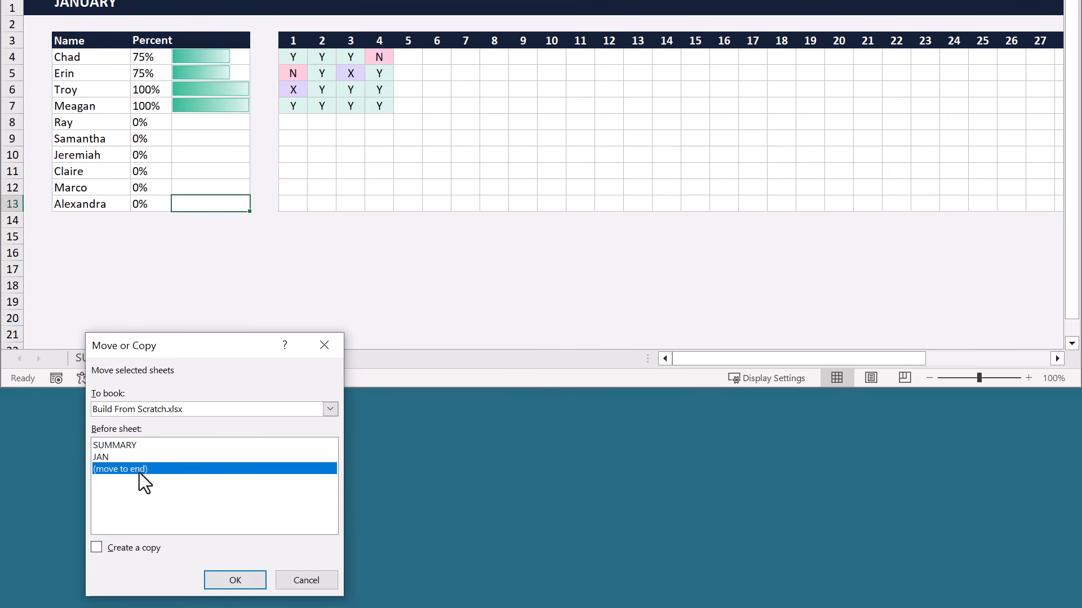
pyautogui.click(97, 549)
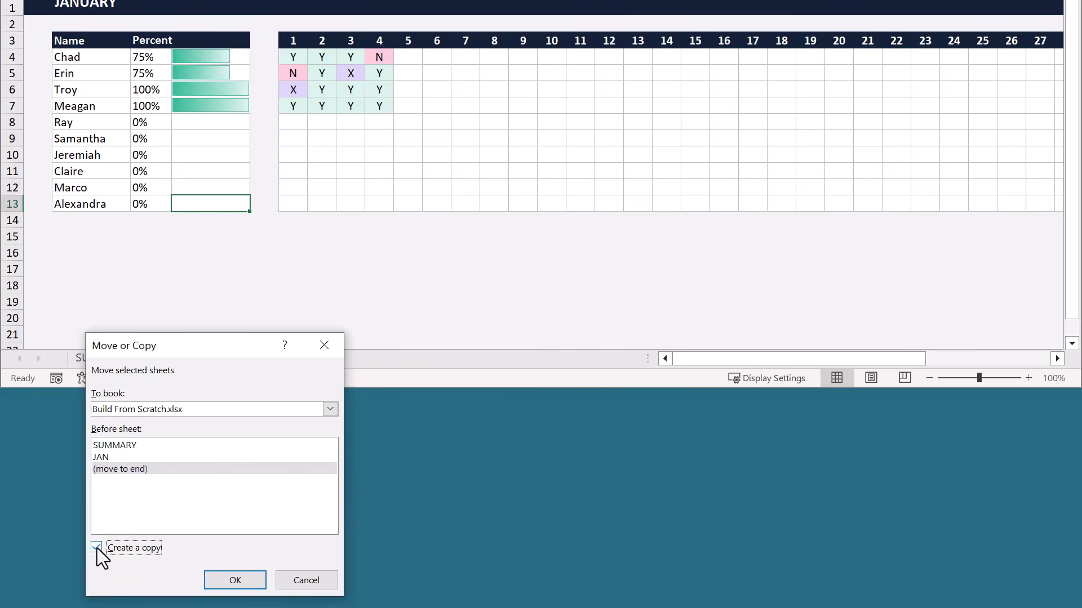
pyautogui.click(216, 576)
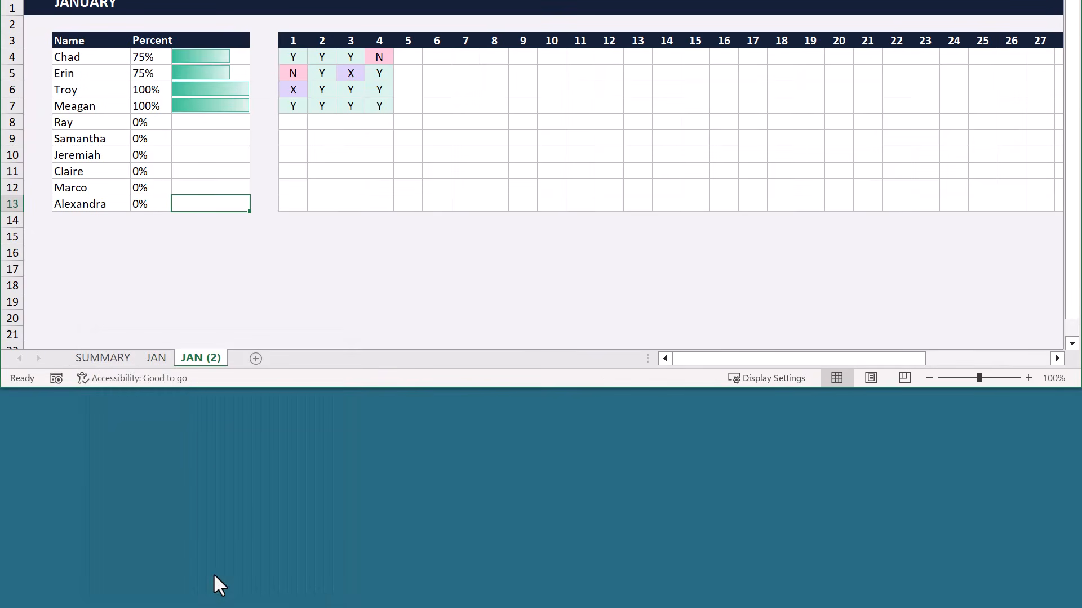
# - Rename the copied sheet FEB and change its title in B1 to FEBRUARY
pyautogui.doubleClick(204, 361)
pyautogui.write('FEB')
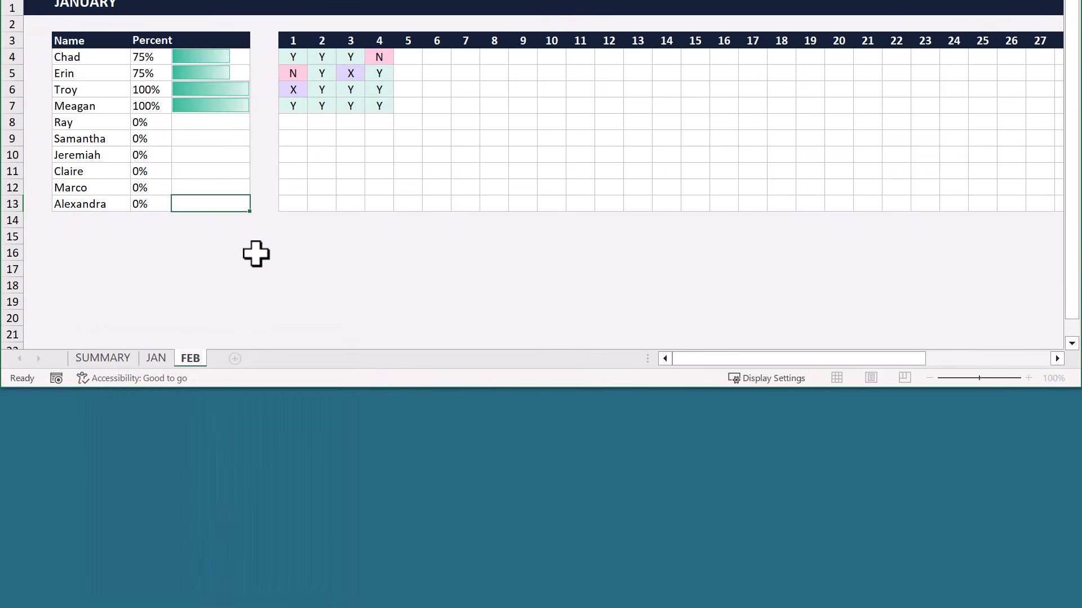
pyautogui.press('Return')
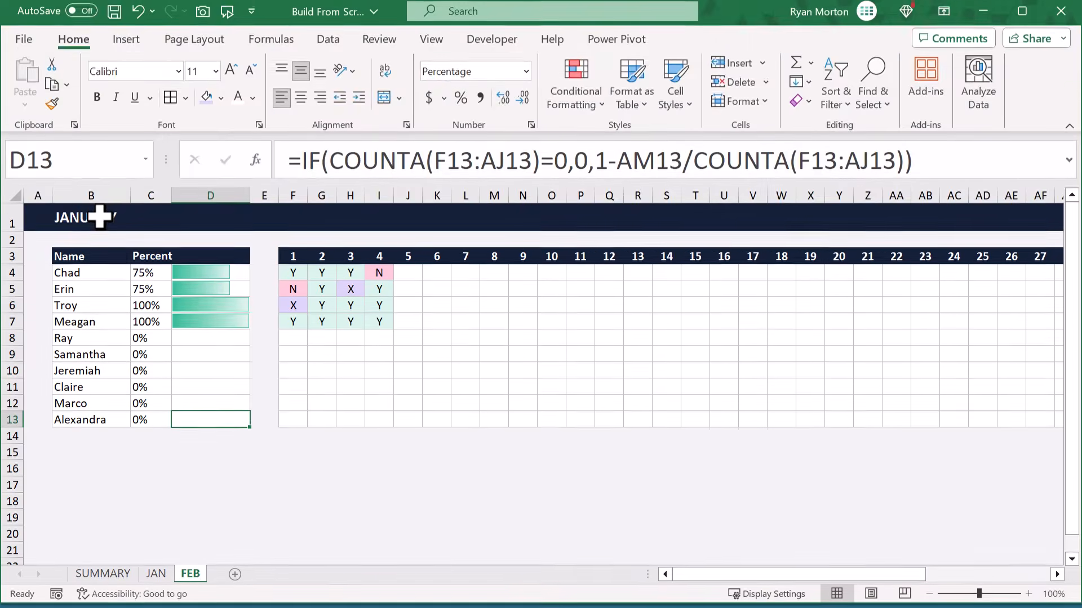
pyautogui.click(100, 1)
pyautogui.write('FEB')
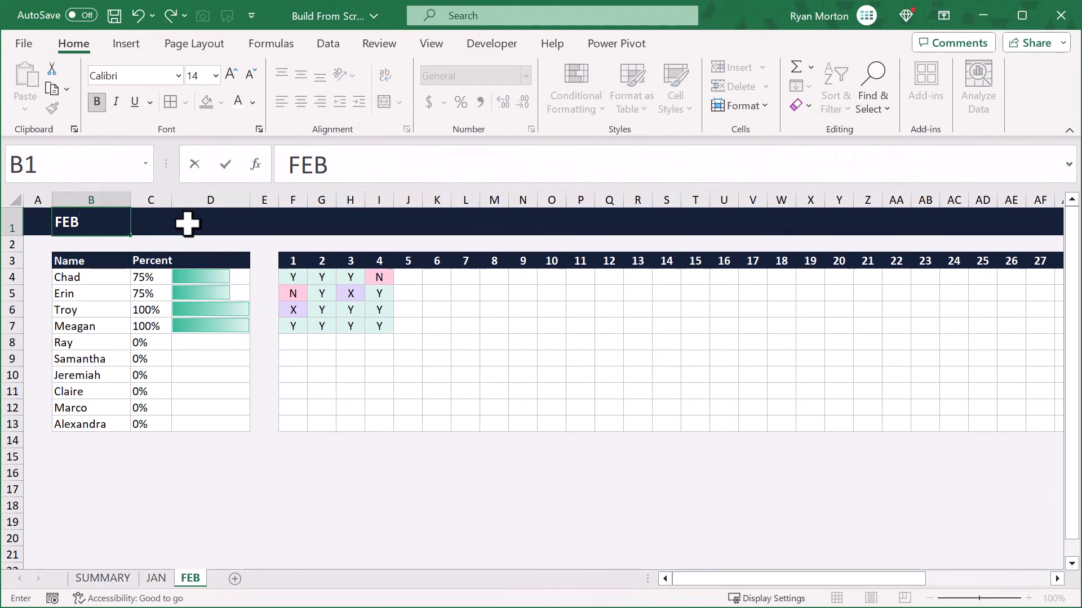
pyautogui.write('RUARY')
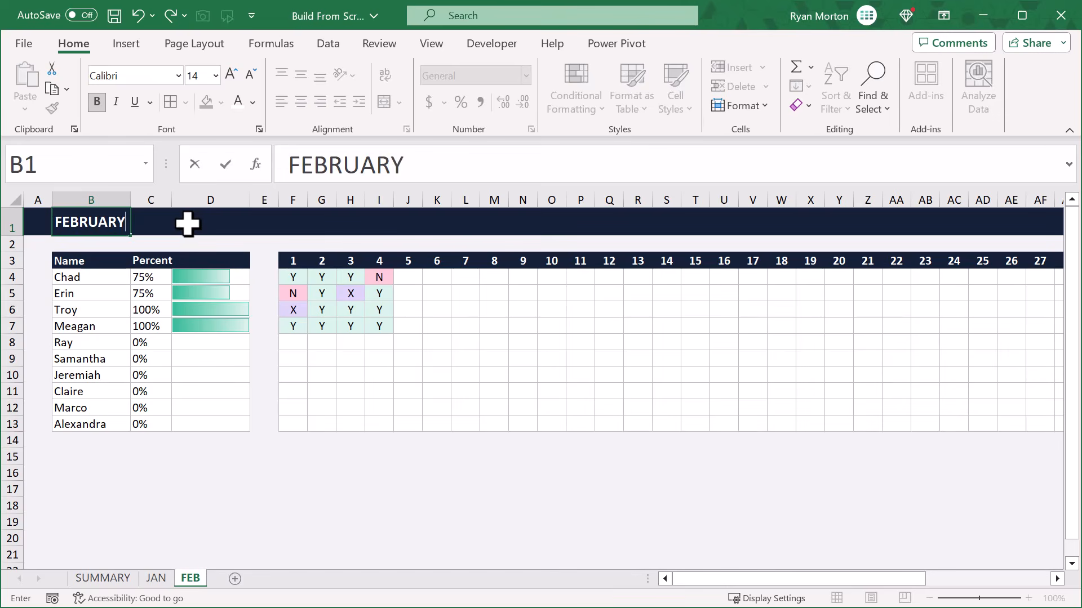
pyautogui.press('Return')
# - Clear the copied attendance marks from F4:J9 on the FEB sheet
pyautogui.moveTo(293, 275); pyautogui.dragTo(399, 353)
pyautogui.press('Delete')
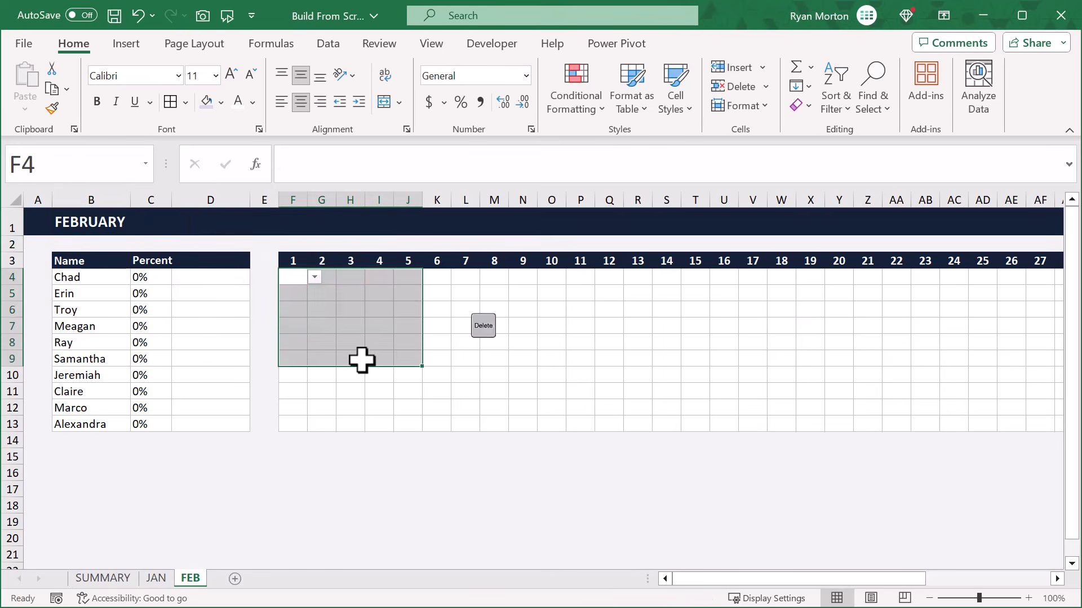
pyautogui.click(295, 277)
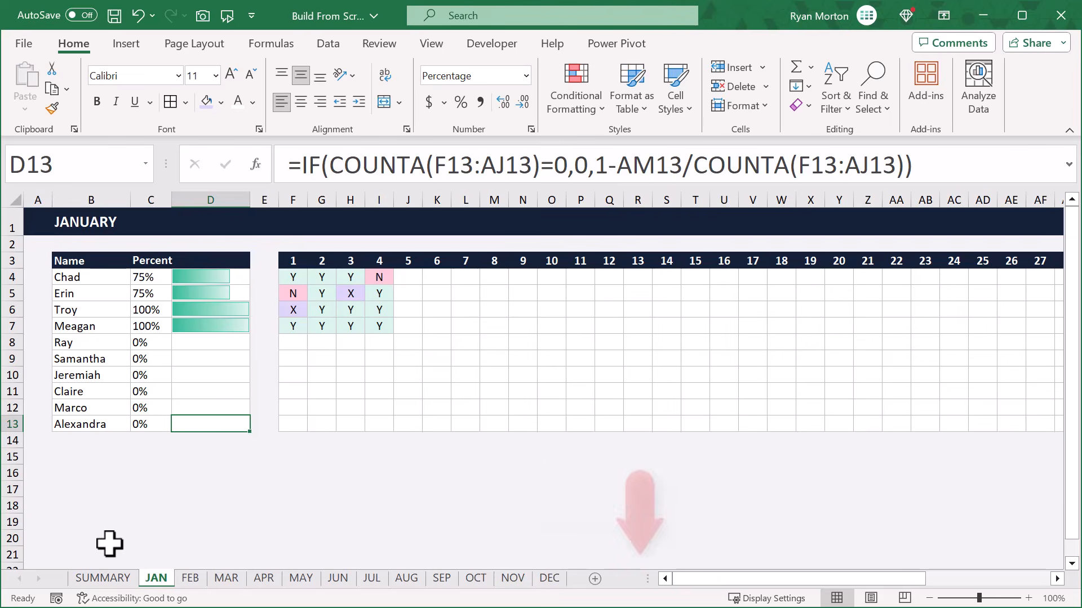
# - On the SUMMARY sheet, enter =SUM(JAN:DEC!AL4) in F6 to total the first person's Y marks across all months
pyautogui.click(111, 579)
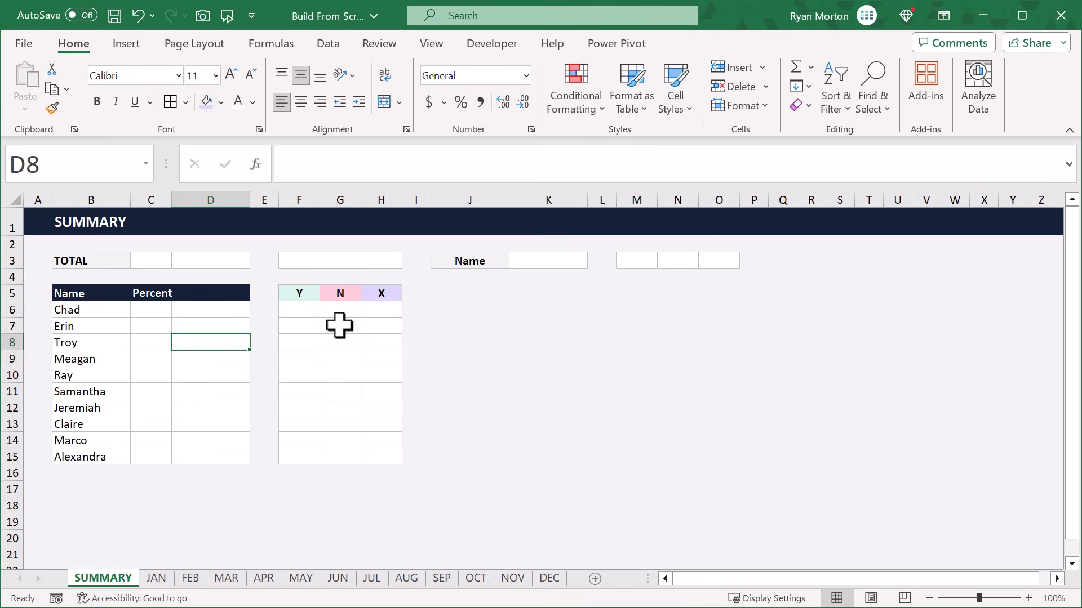
pyautogui.click(304, 310)
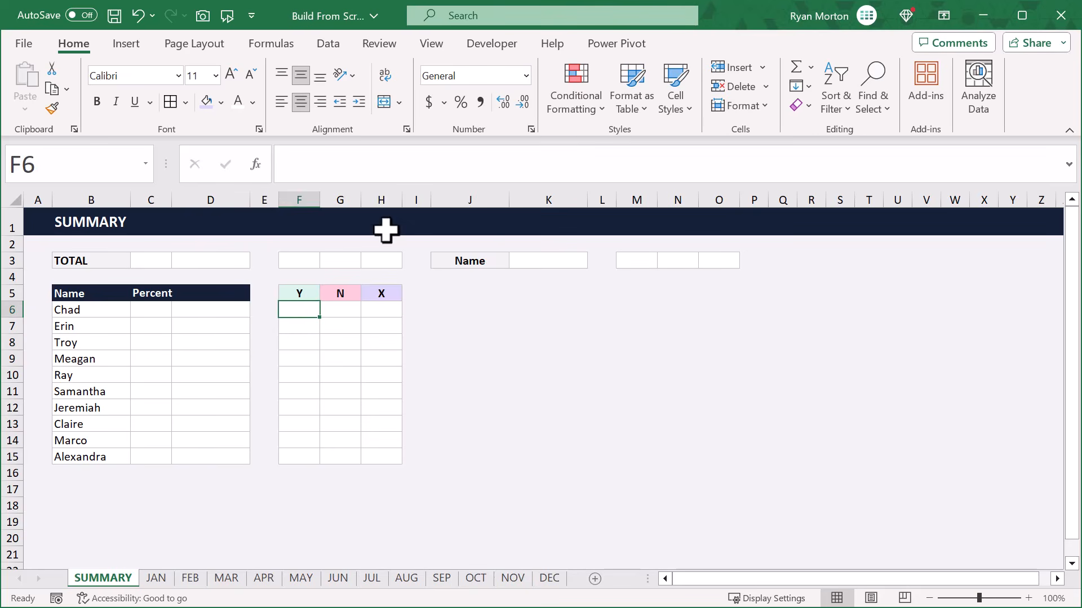
pyautogui.click(556, 161)
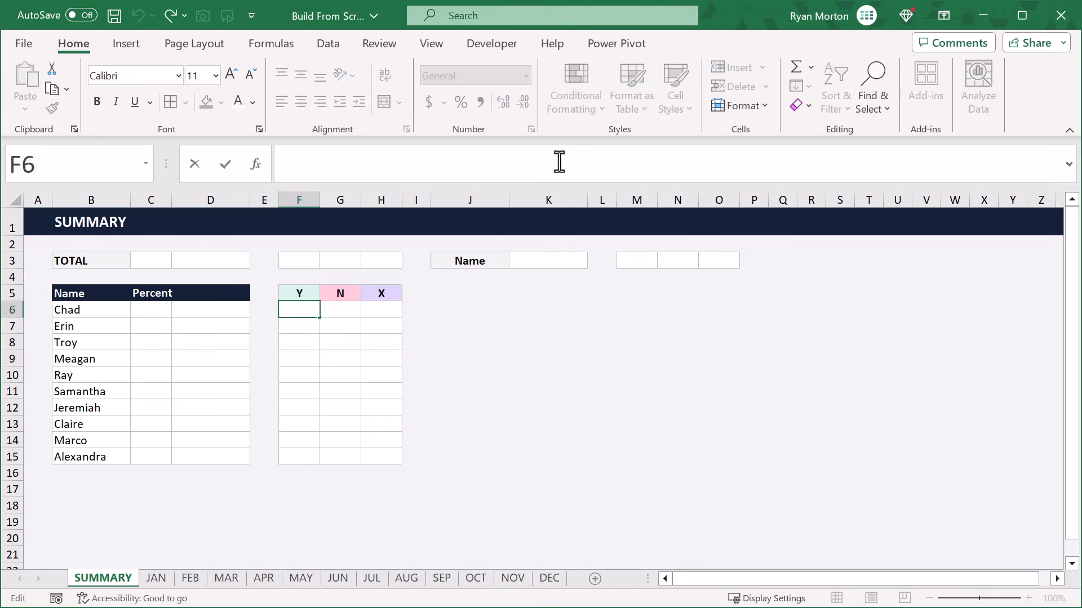
pyautogui.write('=')
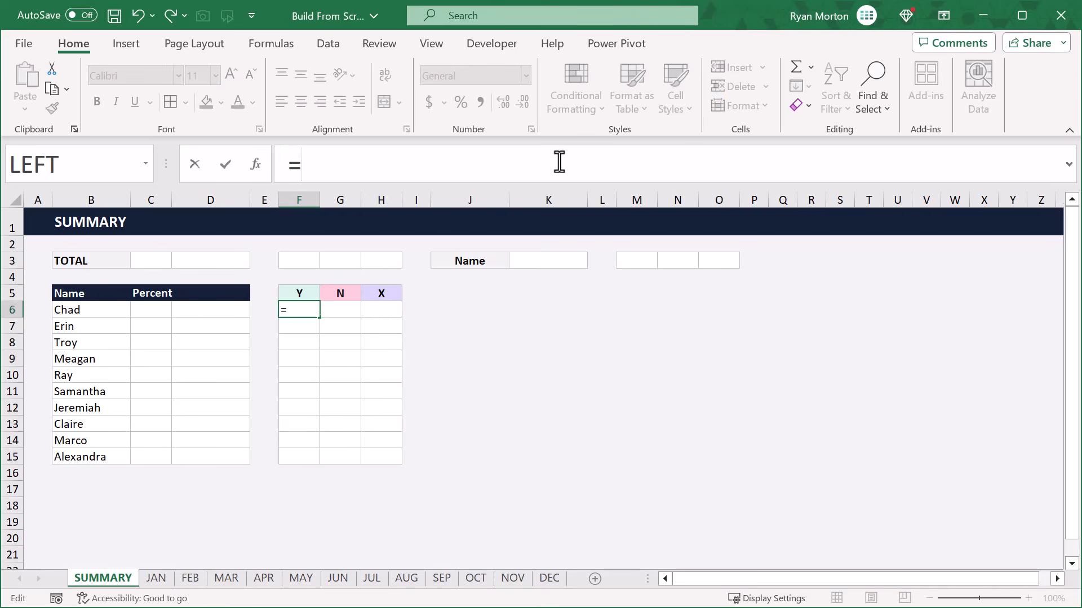
pyautogui.write('SUM(')
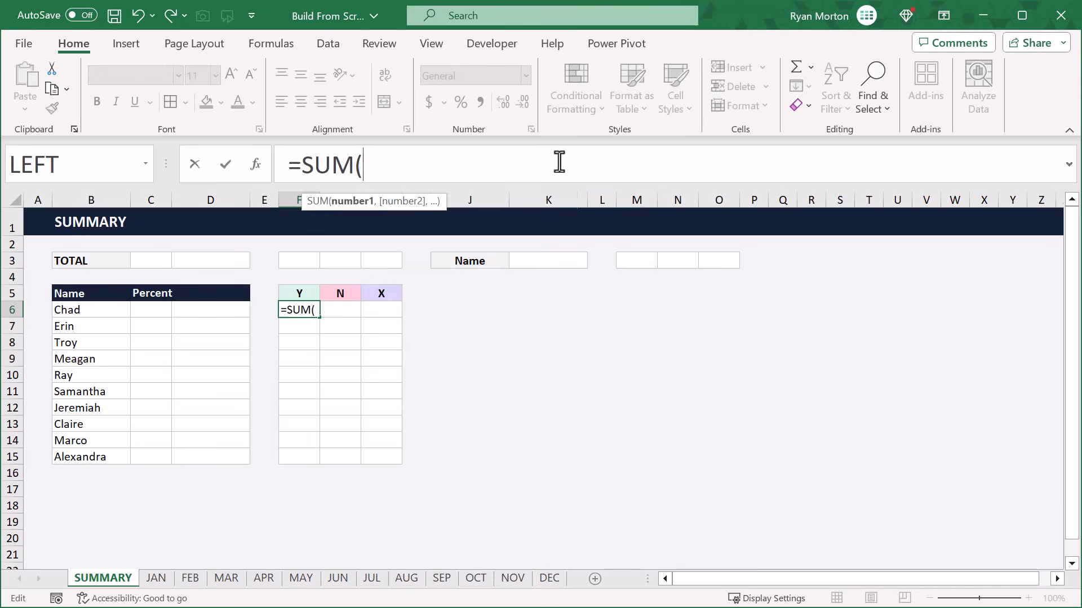
pyautogui.write('JAN')
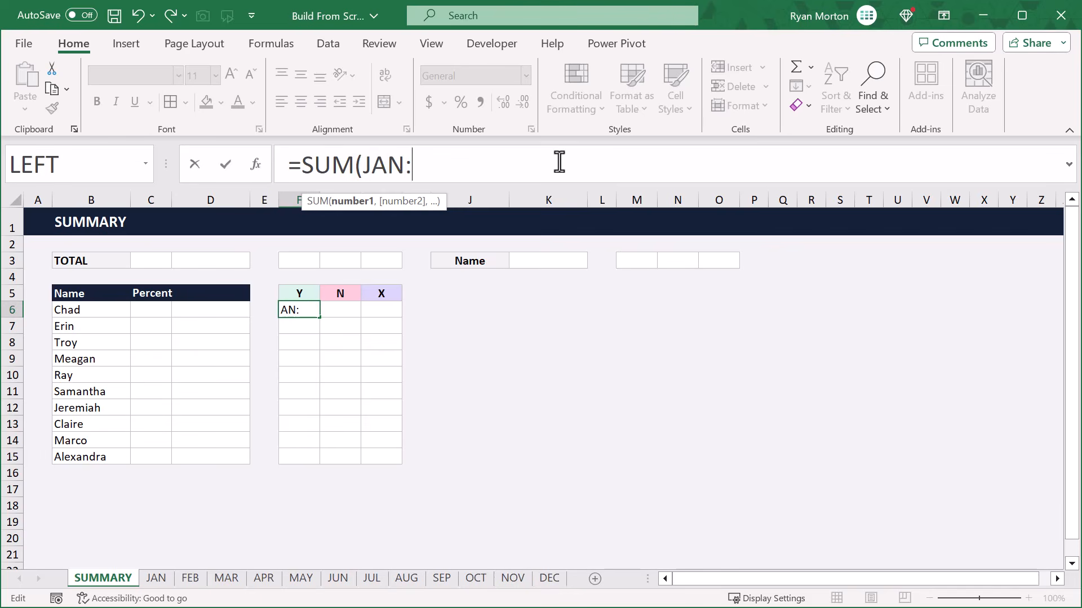
pyautogui.write(':DEC')
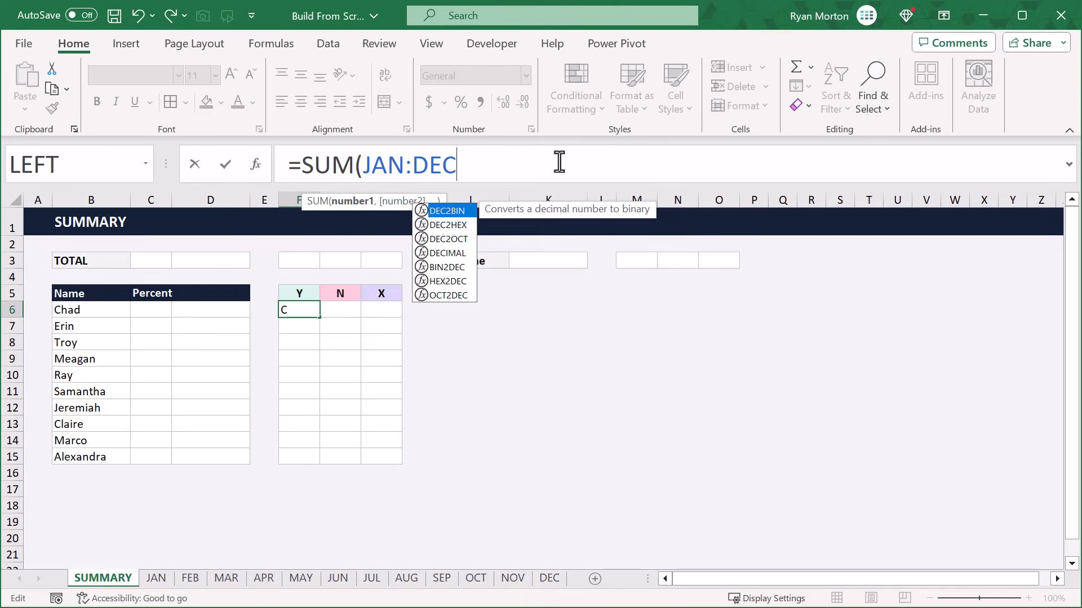
pyautogui.write('!')
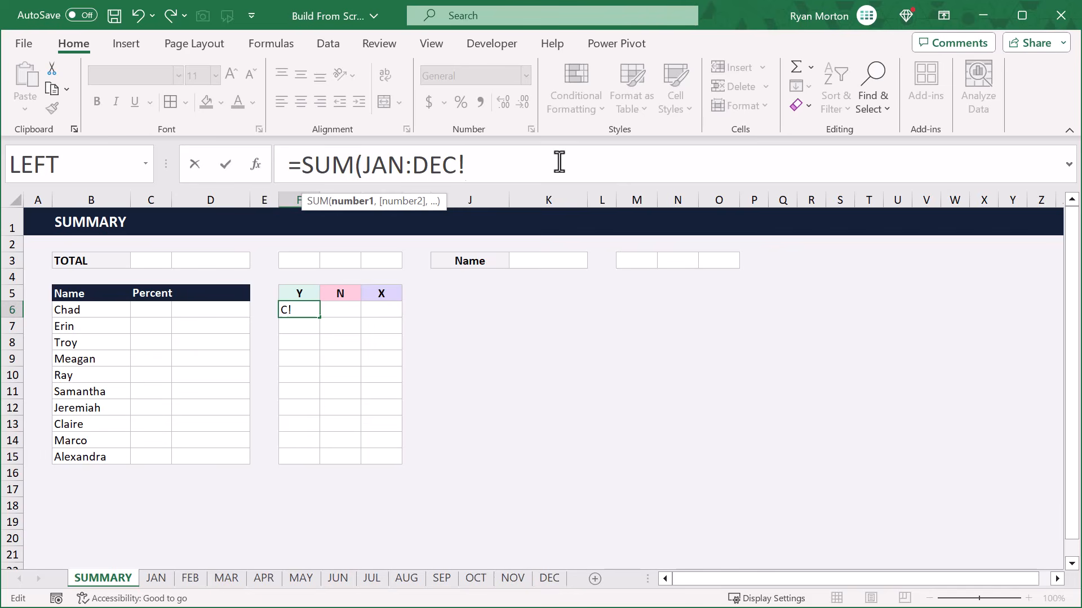
pyautogui.write('AL4)')
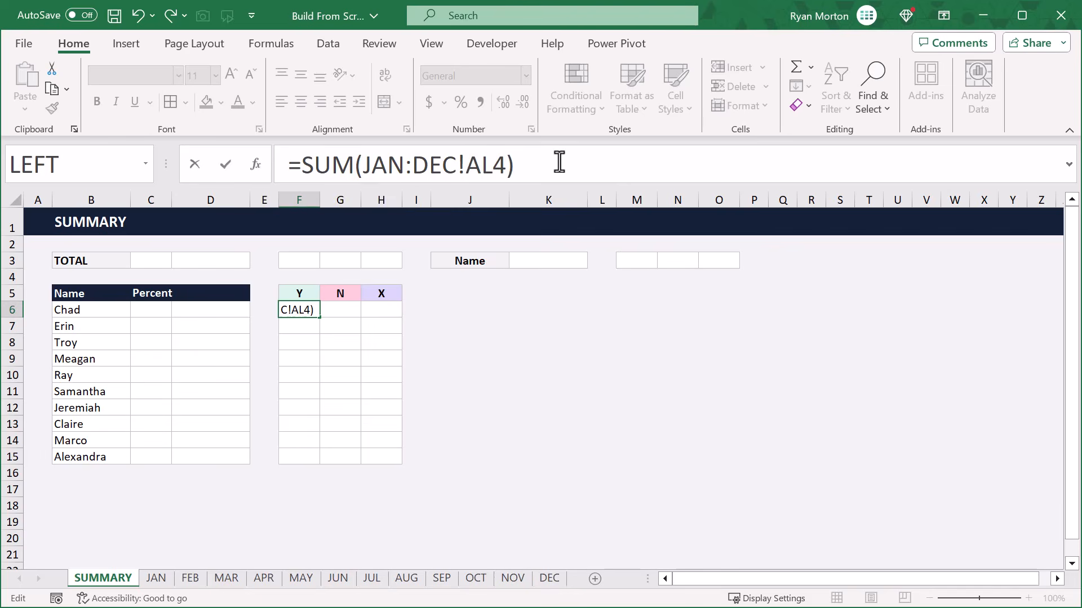
pyautogui.press('Return')
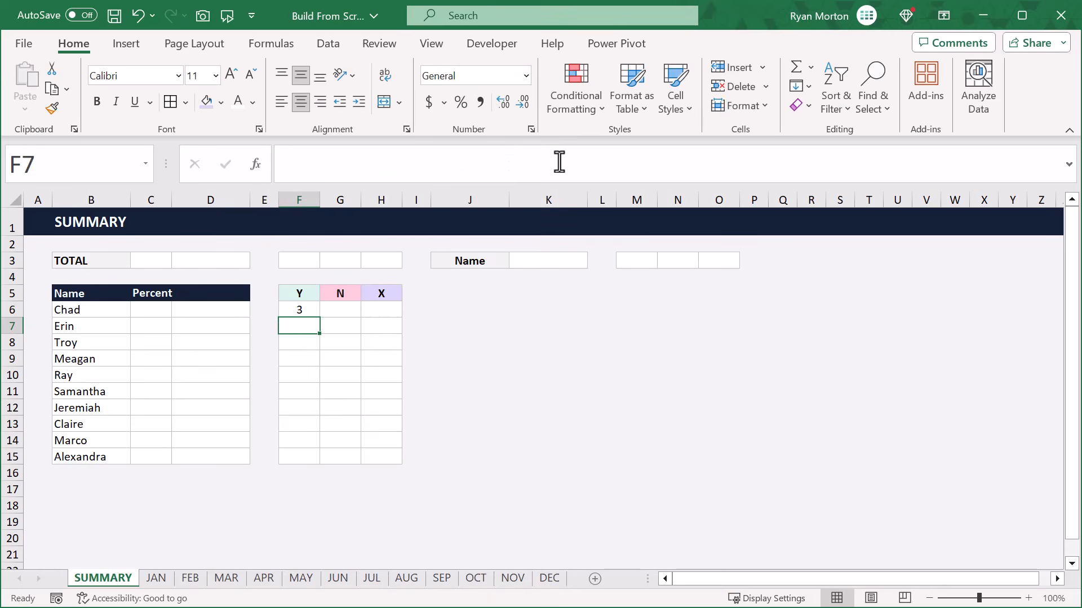
# - Fill the F6 formula across the Y, N and X columns and down through H15
pyautogui.click(300, 310)
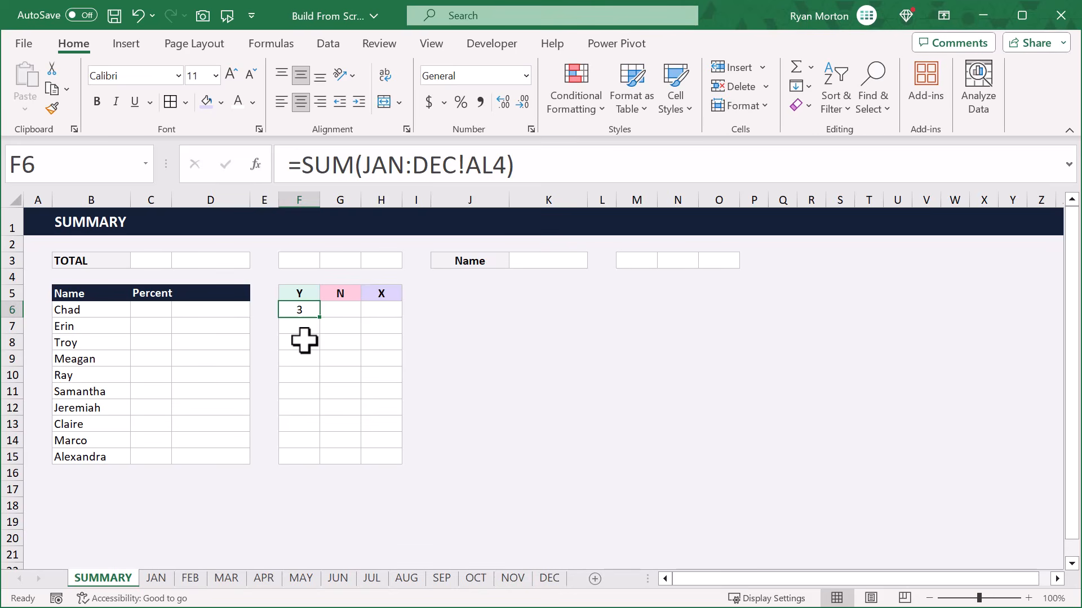
pyautogui.moveTo(321, 320); pyautogui.dragTo(396, 466)
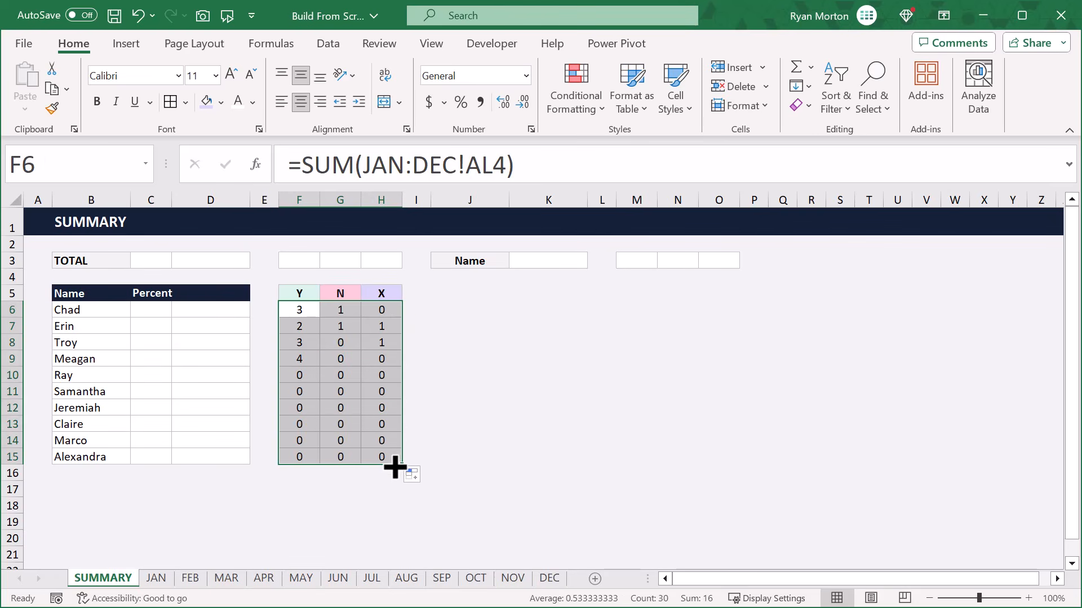
pyautogui.click(293, 488)
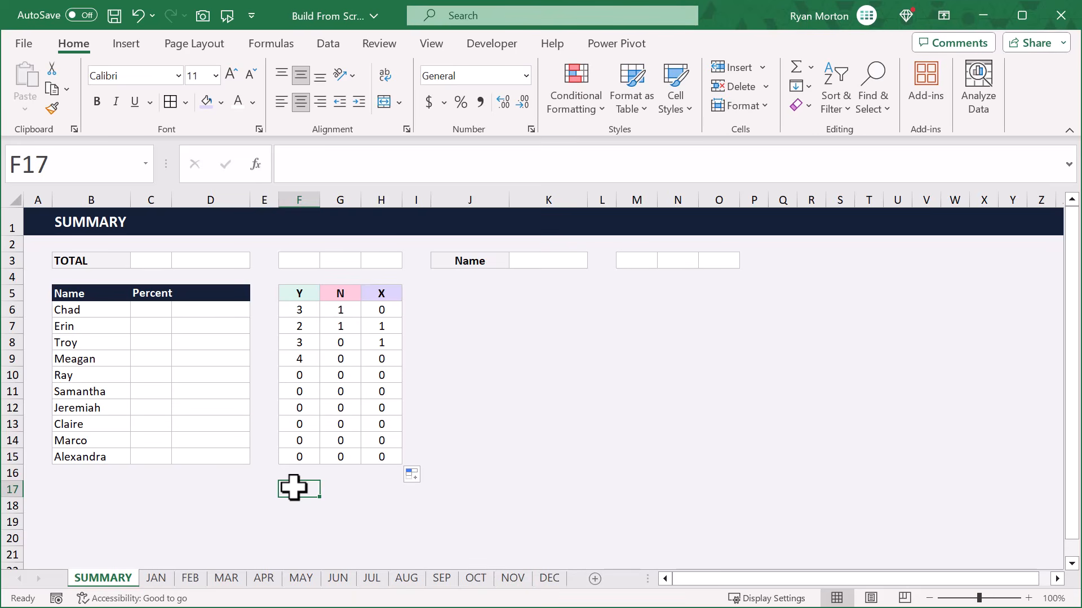
# - Enter the attendance percentage formula =IF(SUM(F6:H6)=0,0,1-G6/SUM(F6:H6)) in D6
pyautogui.click(227, 308)
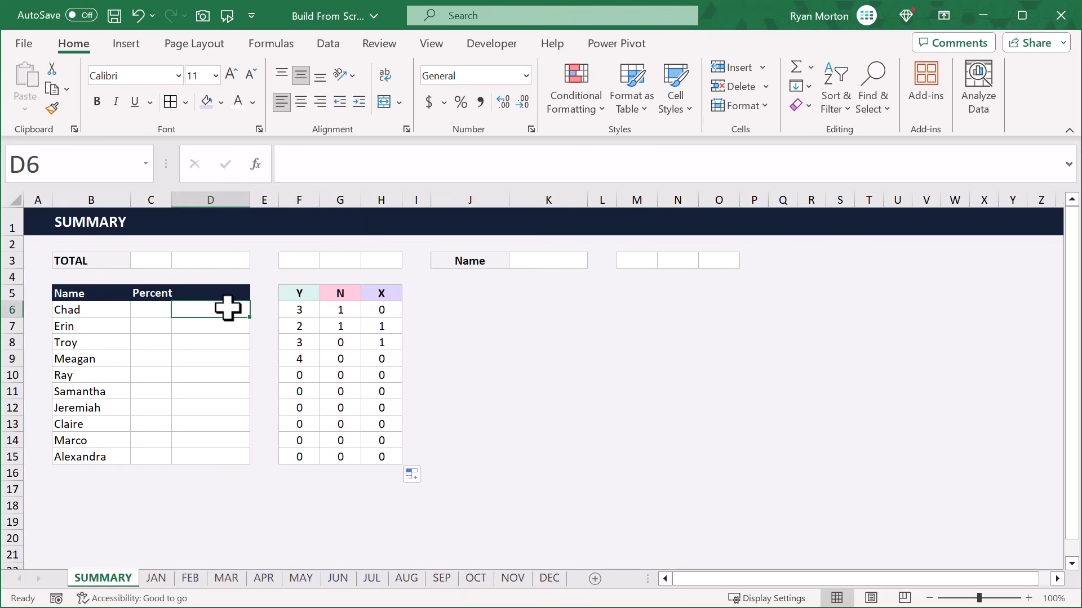
pyautogui.click(555, 160)
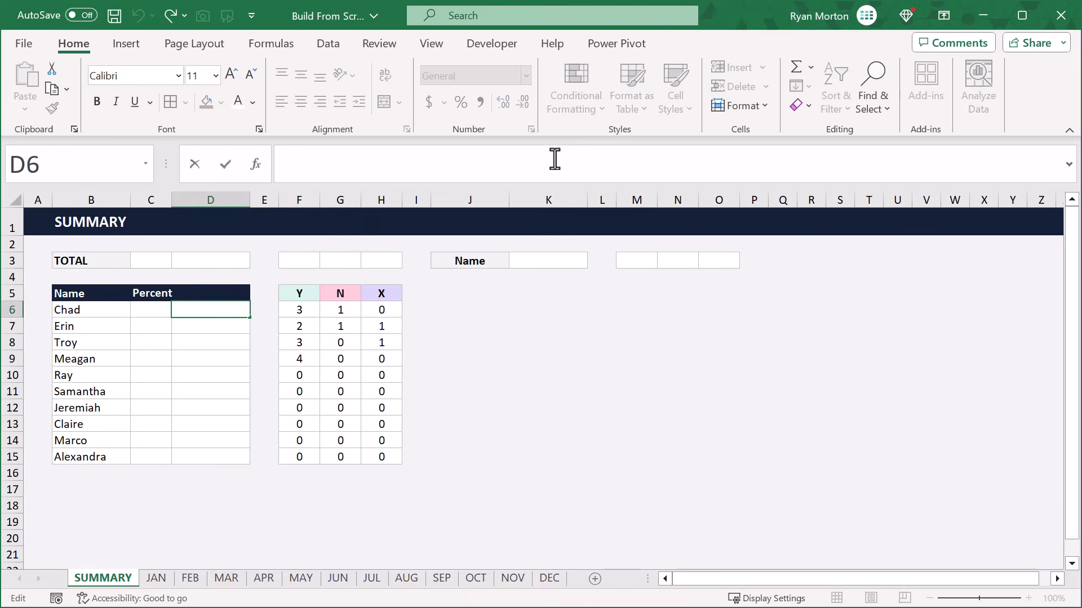
pyautogui.write('=')
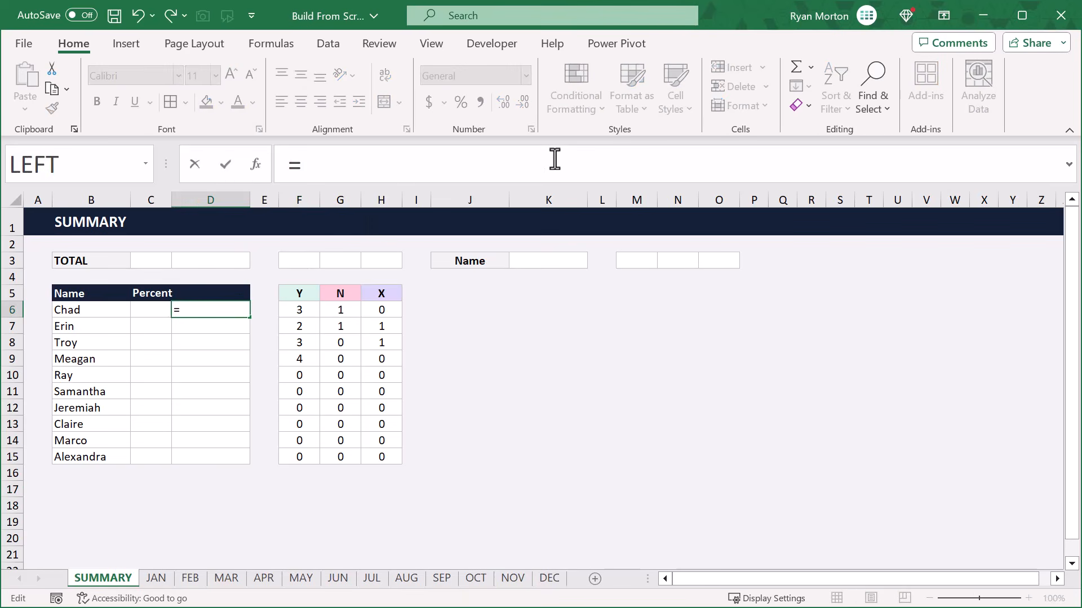
pyautogui.write('if')
pyautogui.press('Tab')
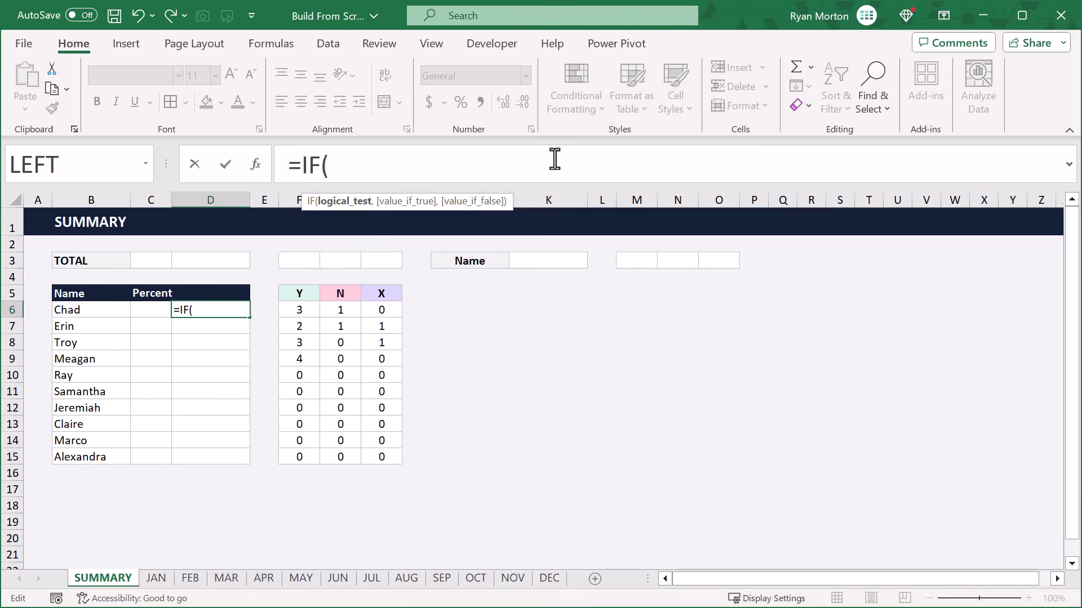
pyautogui.write('sum')
pyautogui.press('Tab')
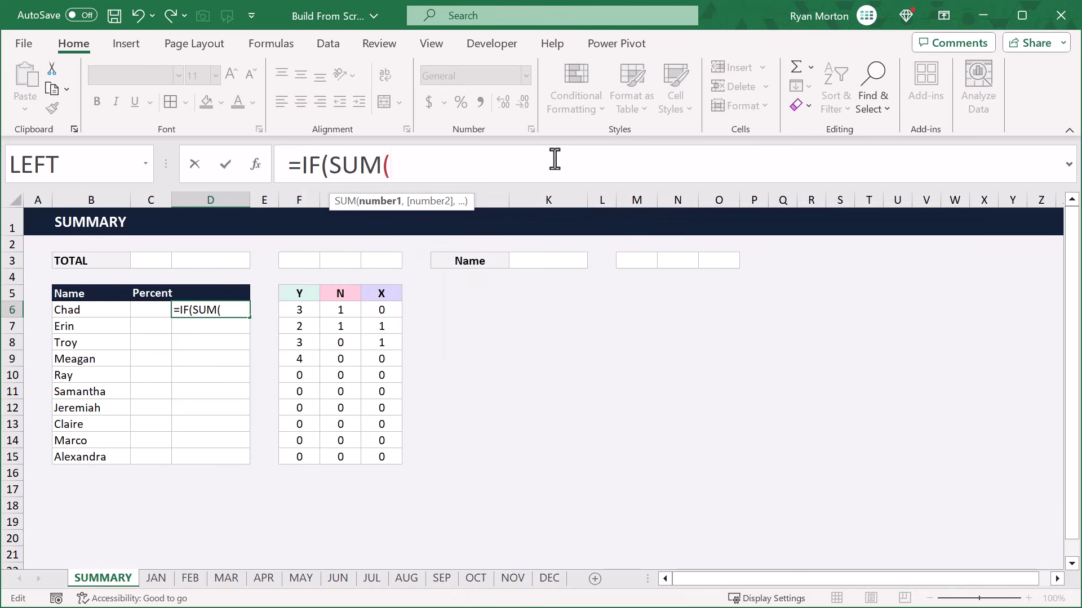
pyautogui.moveTo(297, 307); pyautogui.dragTo(382, 309)
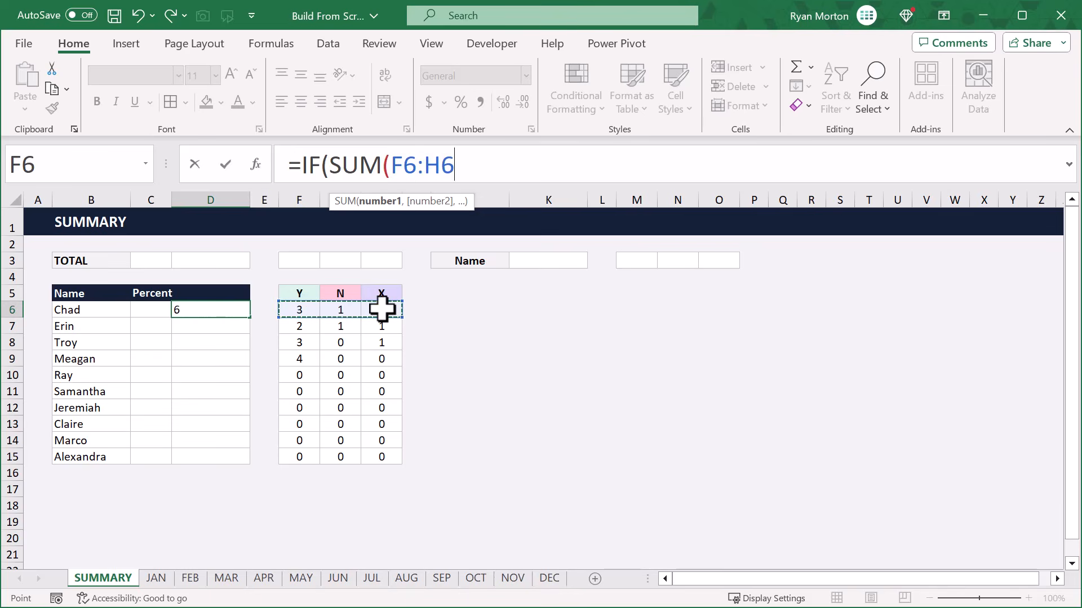
pyautogui.write(')=0')
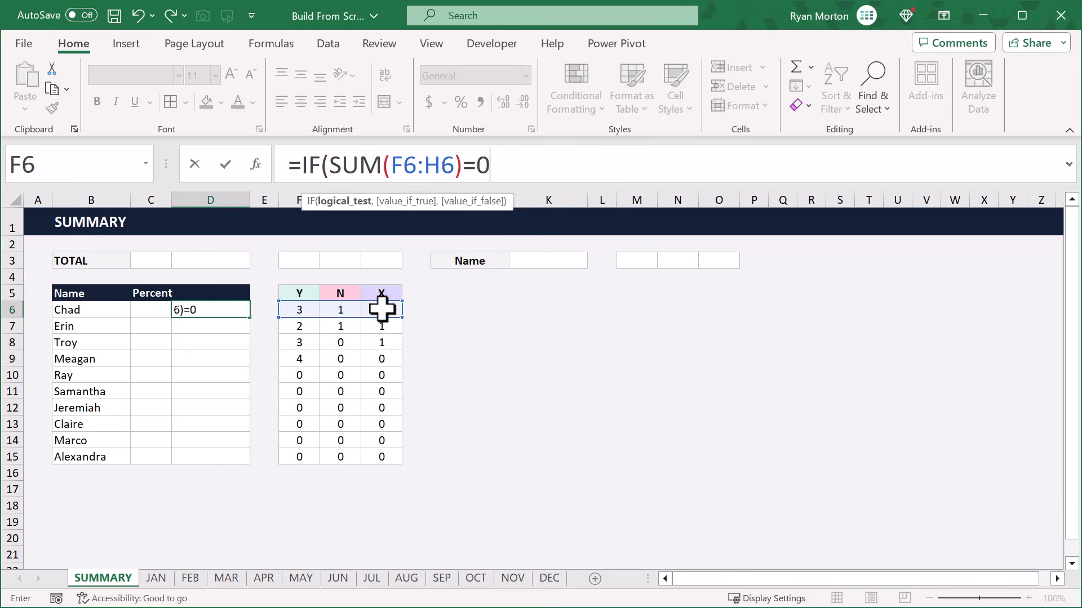
pyautogui.write(',')
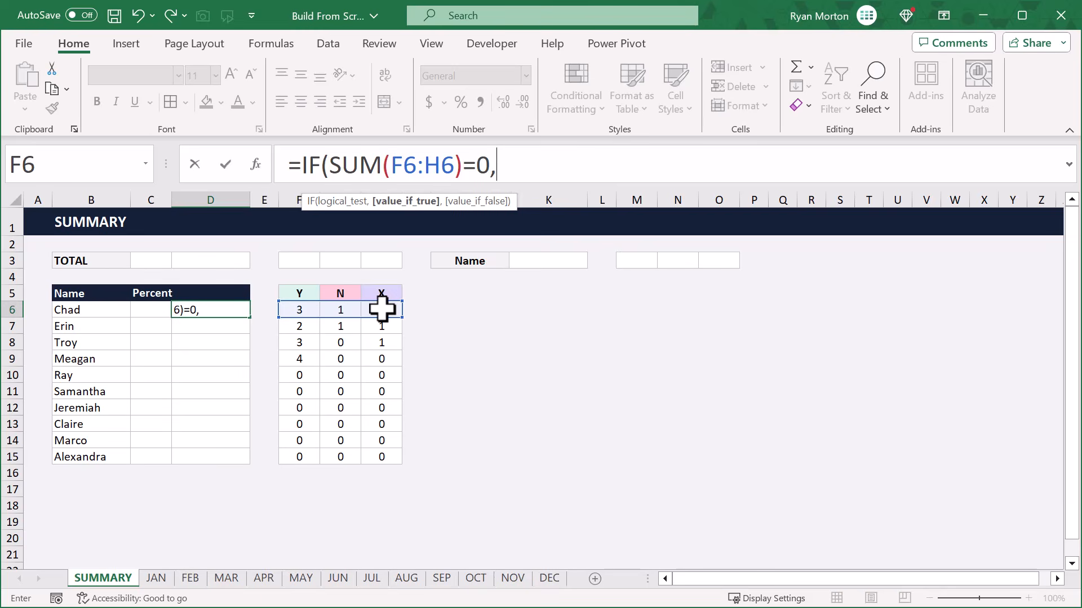
pyautogui.write('0,1-G6/')
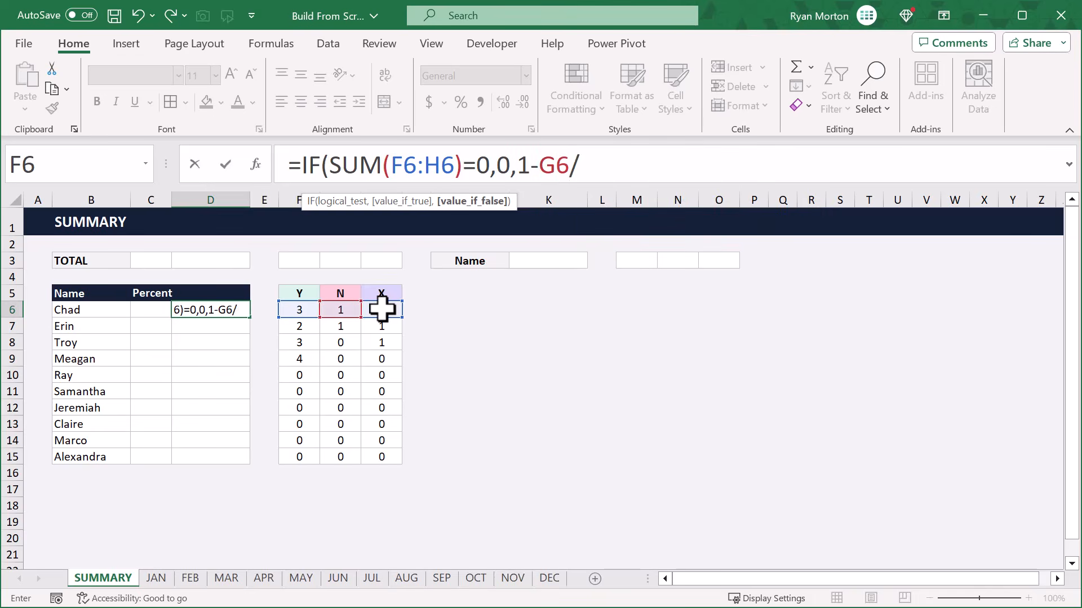
pyautogui.write('su')
pyautogui.press('Tab')
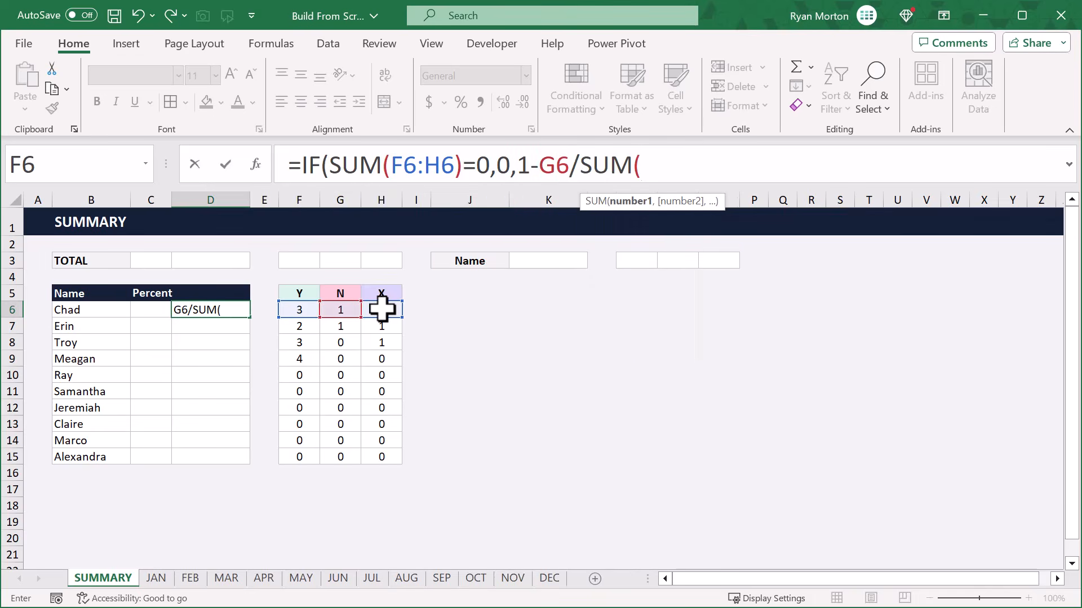
pyautogui.moveTo(299, 310); pyautogui.dragTo(375, 310)
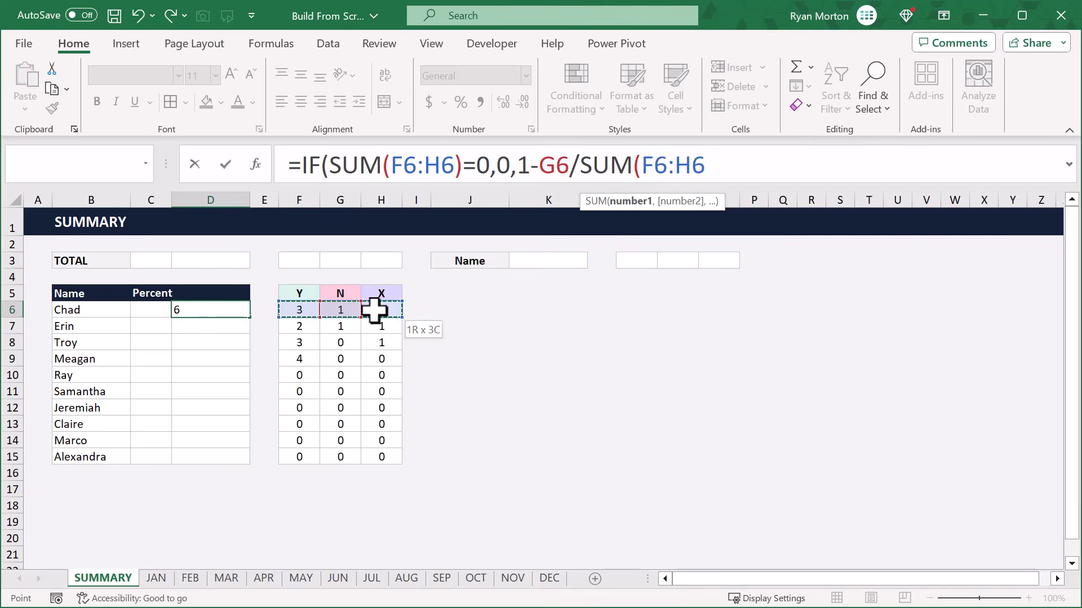
pyautogui.write(')')
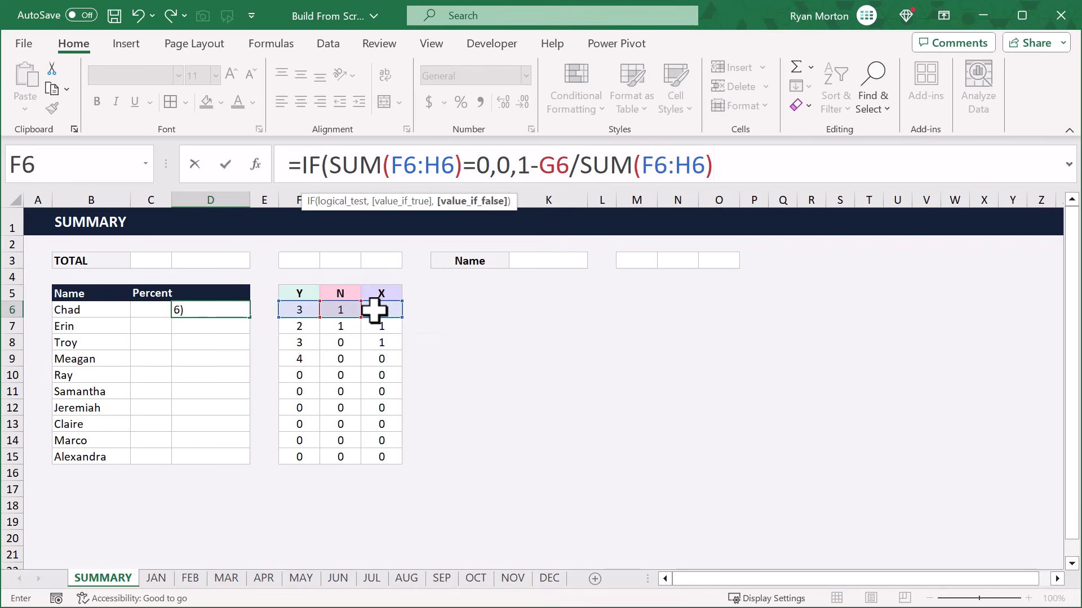
pyautogui.write(')')
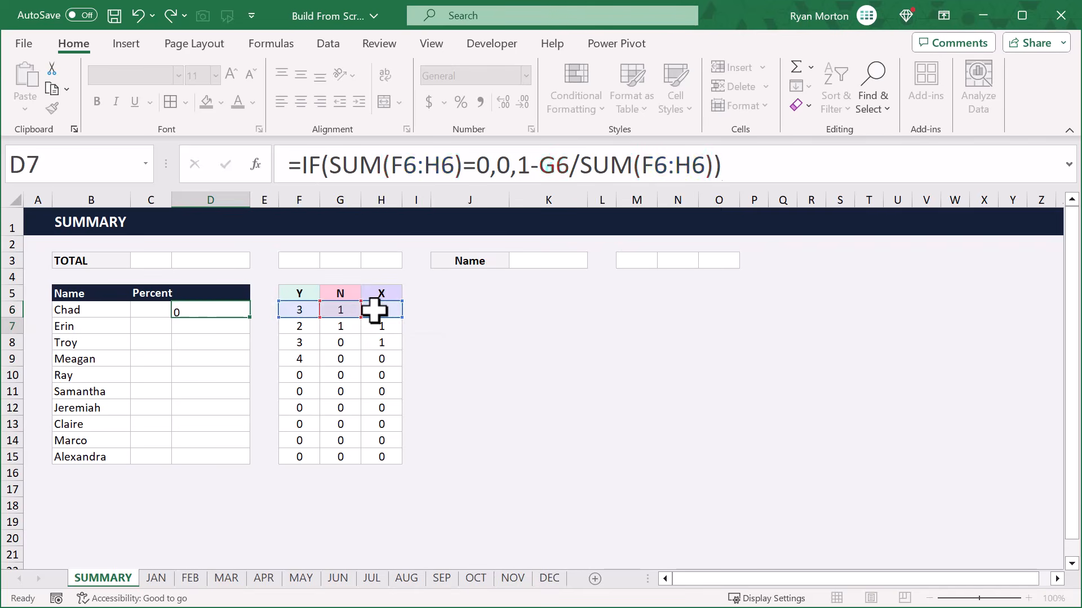
pyautogui.press('Return')
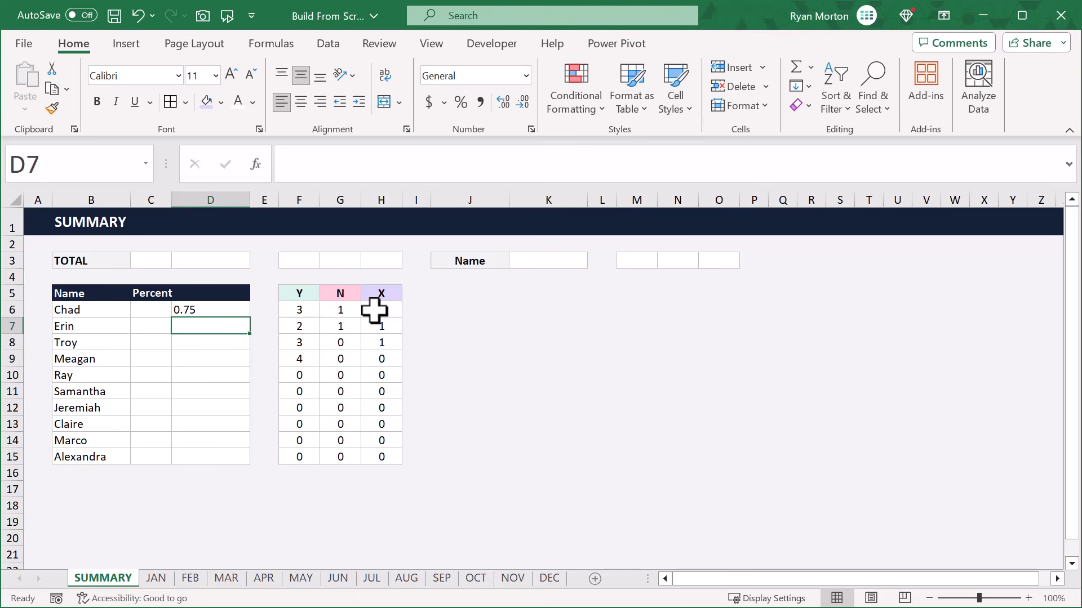
# - Format D6 as a percentage and fill its formula down to D15
pyautogui.click(226, 310)
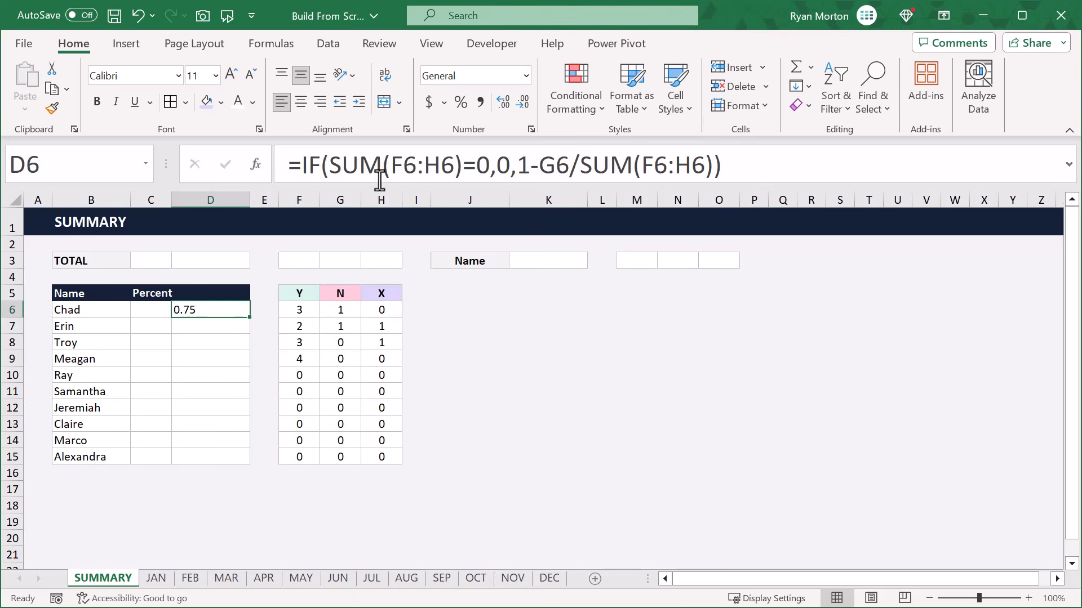
pyautogui.click(462, 103)
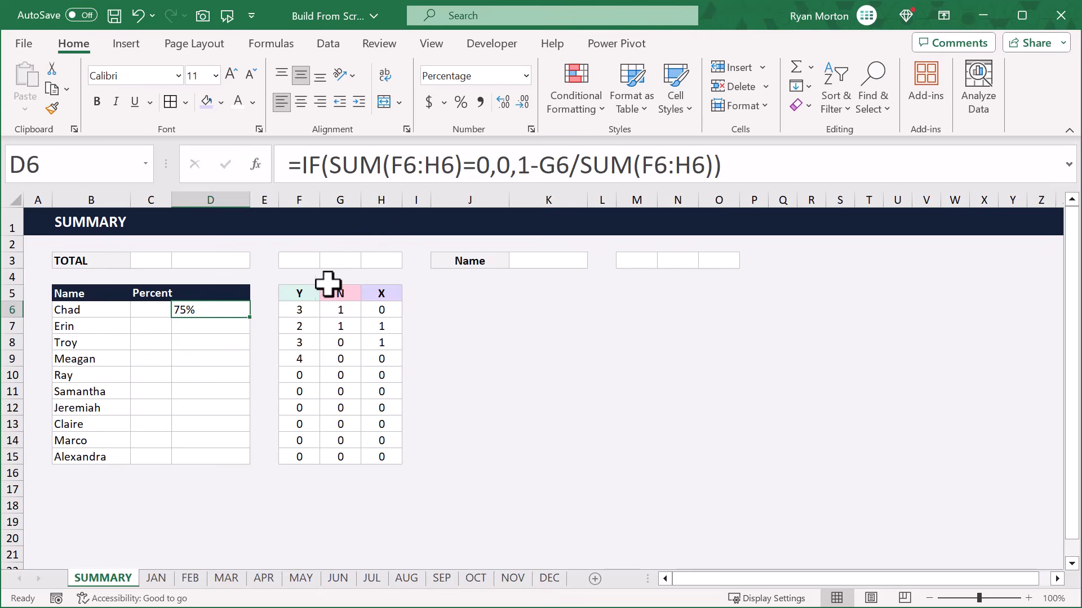
pyautogui.moveTo(251, 318); pyautogui.dragTo(255, 463)
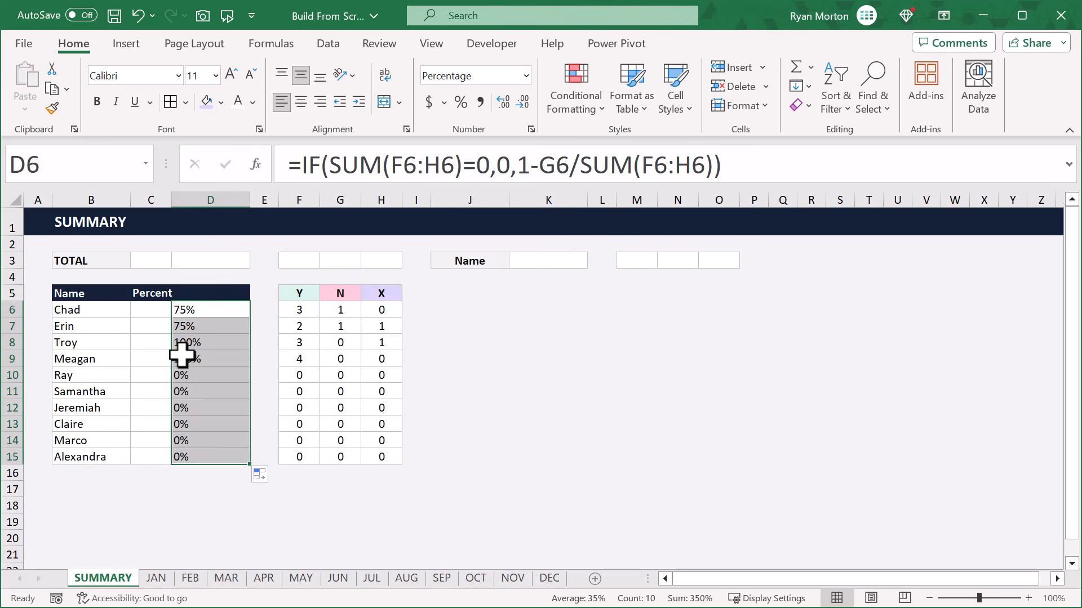
# - Enter =D6 in C6 and fill it down to C15
pyautogui.click(159, 310)
pyautogui.write('=')
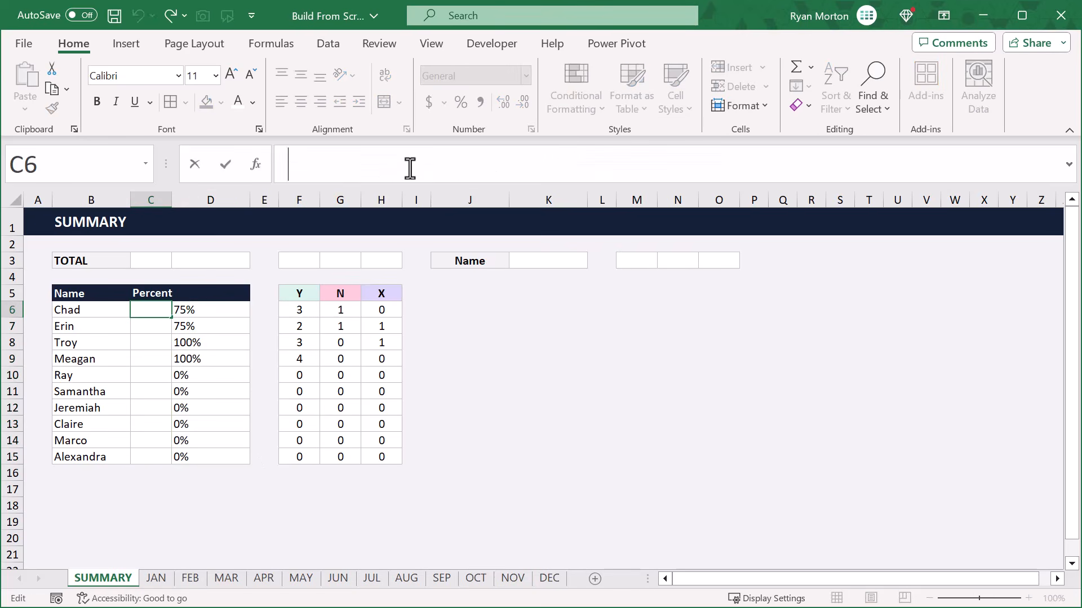
pyautogui.click(233, 312)
pyautogui.press('Return')
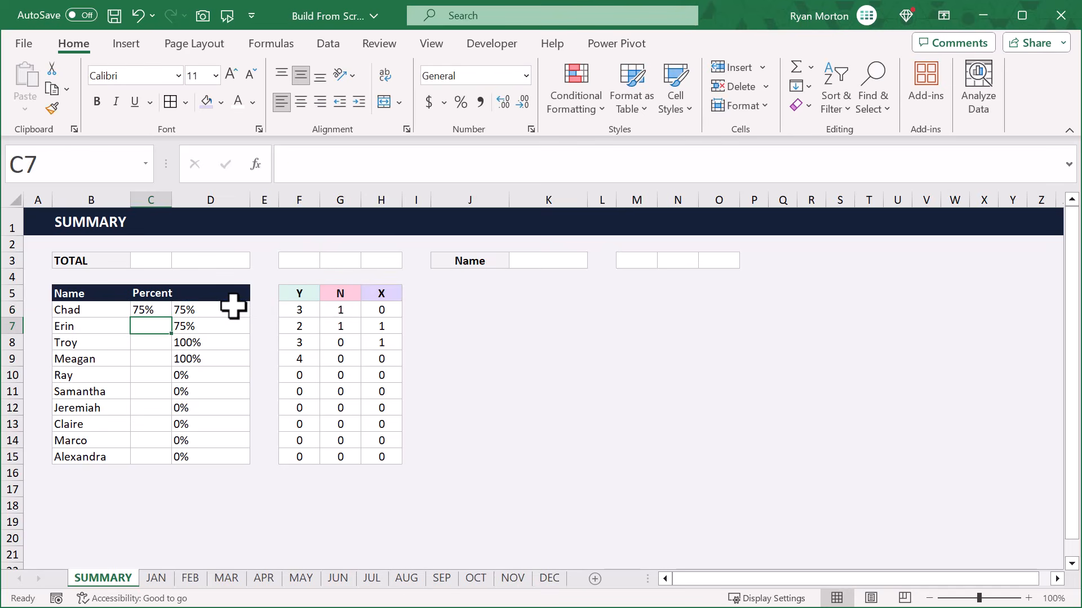
pyautogui.click(157, 308)
pyautogui.moveTo(170, 318); pyautogui.dragTo(170, 460)
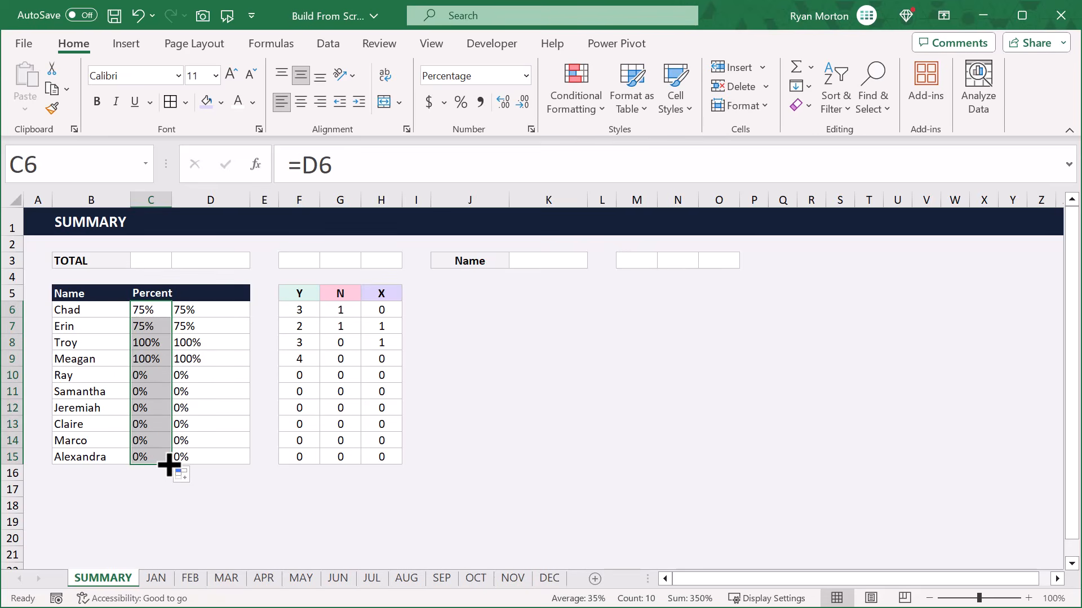
# - Start a new data bar formatting rule for the percentages in D6:D15 that shows only the bars
pyautogui.click(215, 310)
pyautogui.moveTo(215, 309); pyautogui.dragTo(216, 450)
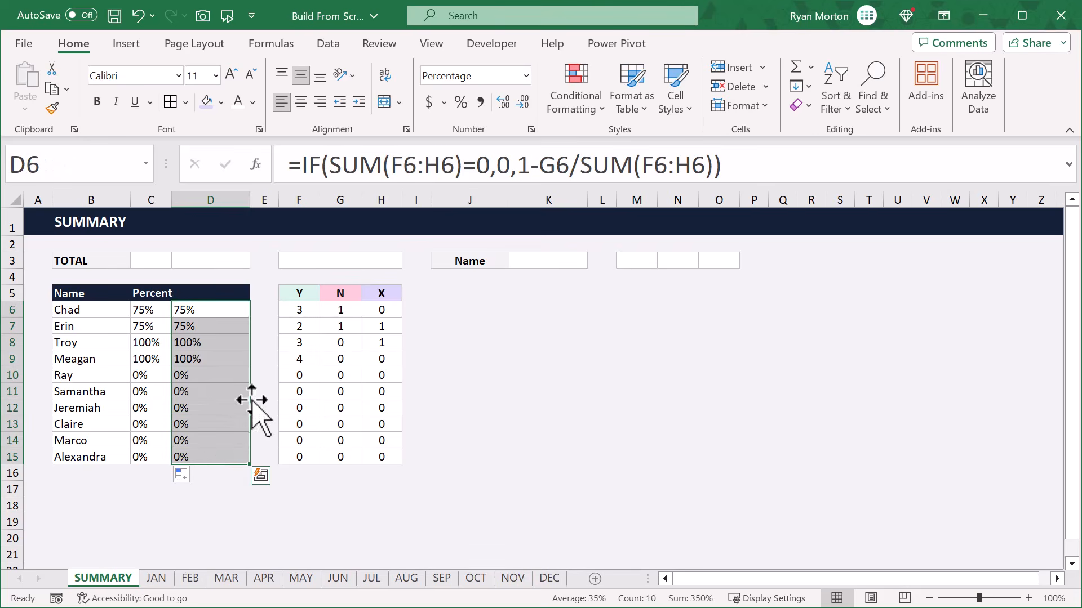
pyautogui.click(597, 90)
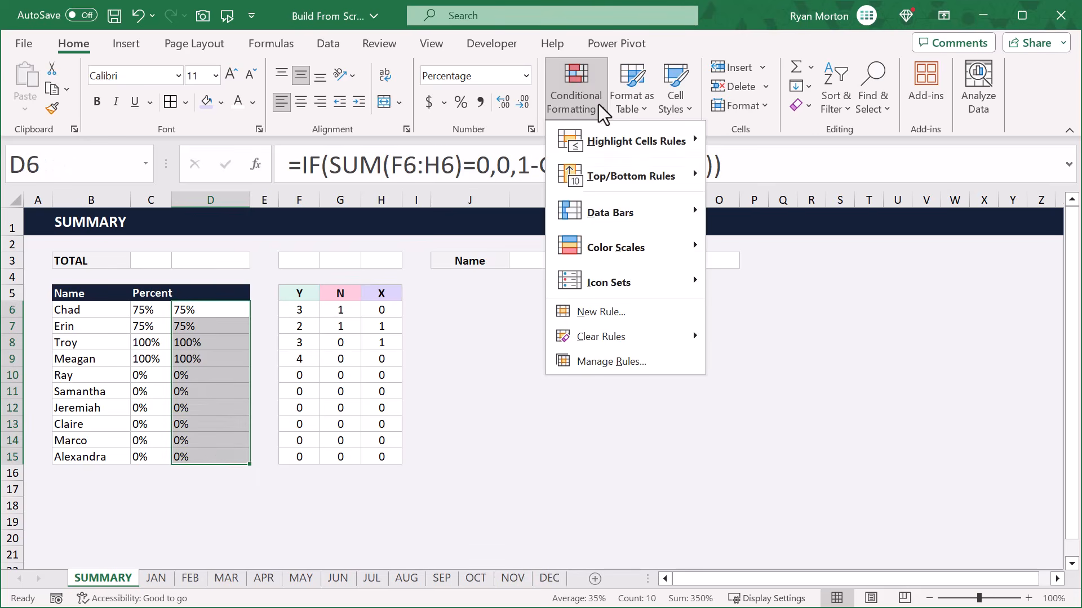
pyautogui.moveTo(601, 212)
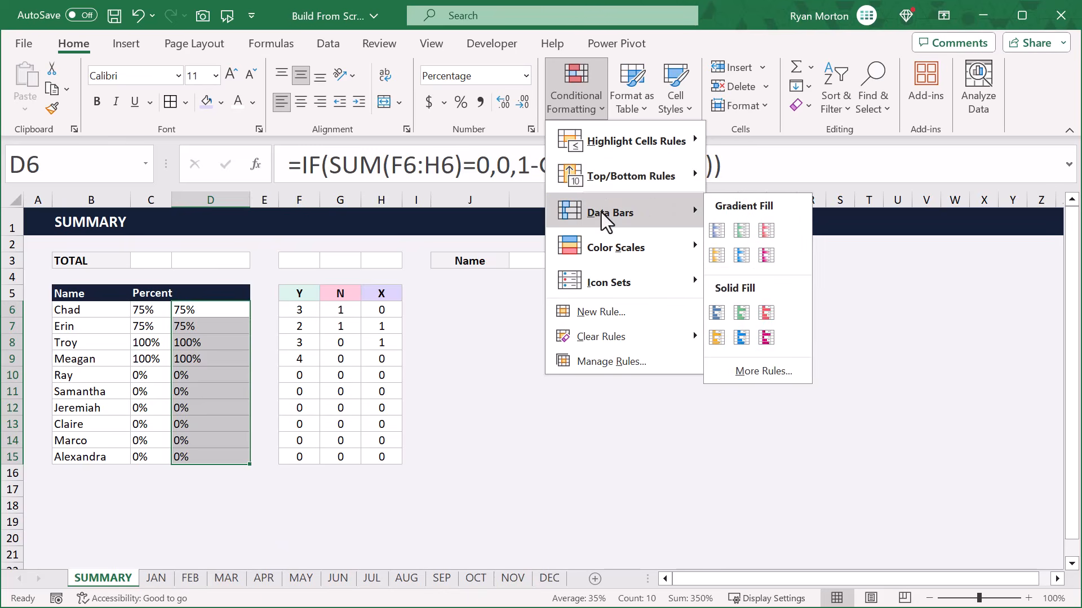
pyautogui.click(760, 371)
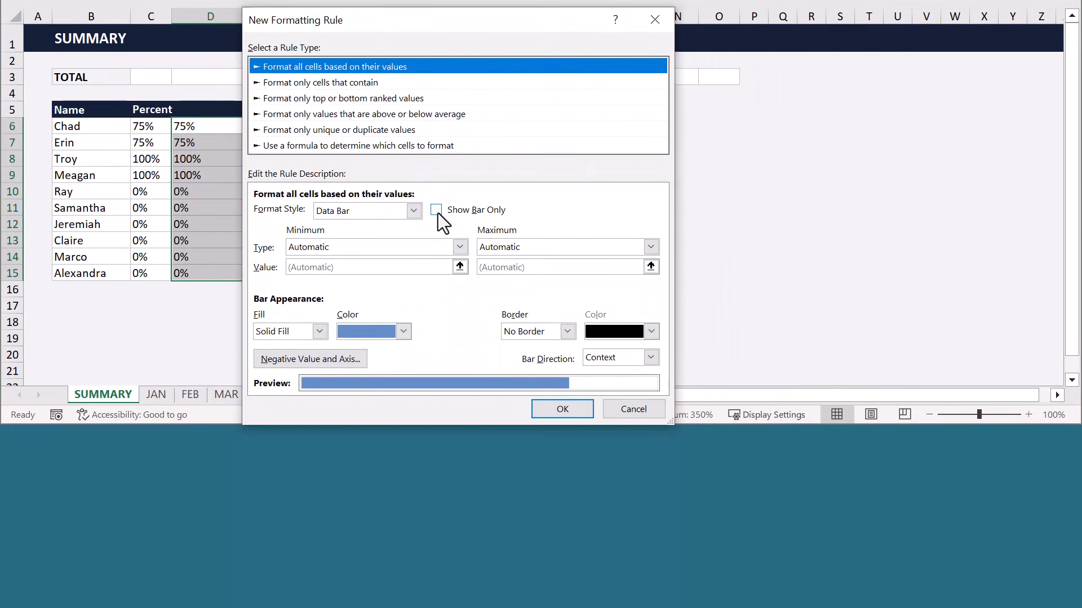
pyautogui.click(438, 396)
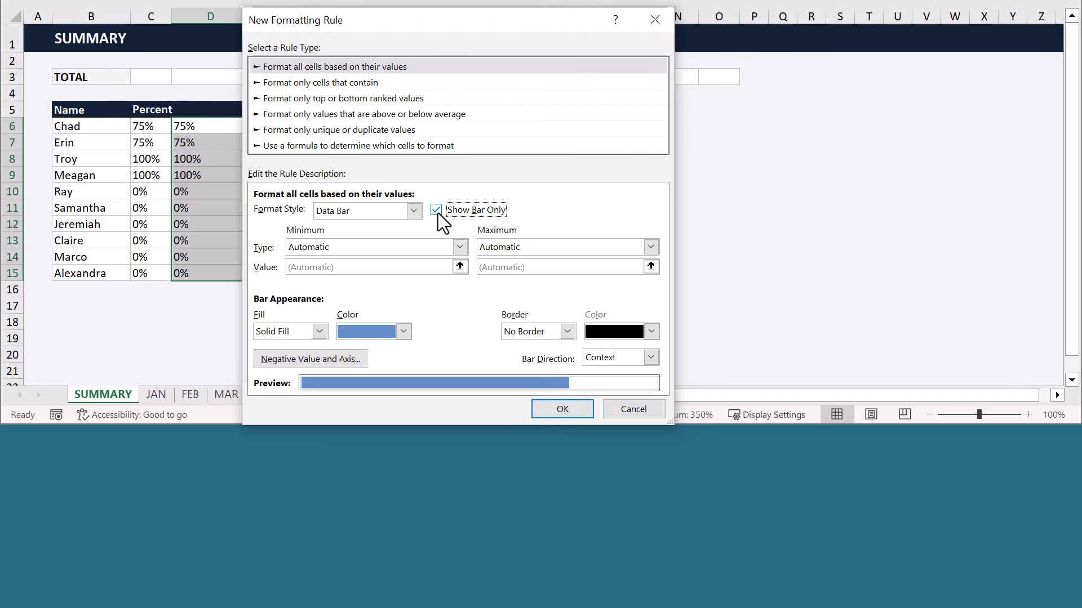
# - Set the data bar minimum to the number 0 and the maximum to the number 1
pyautogui.click(461, 248)
pyautogui.click(414, 272)
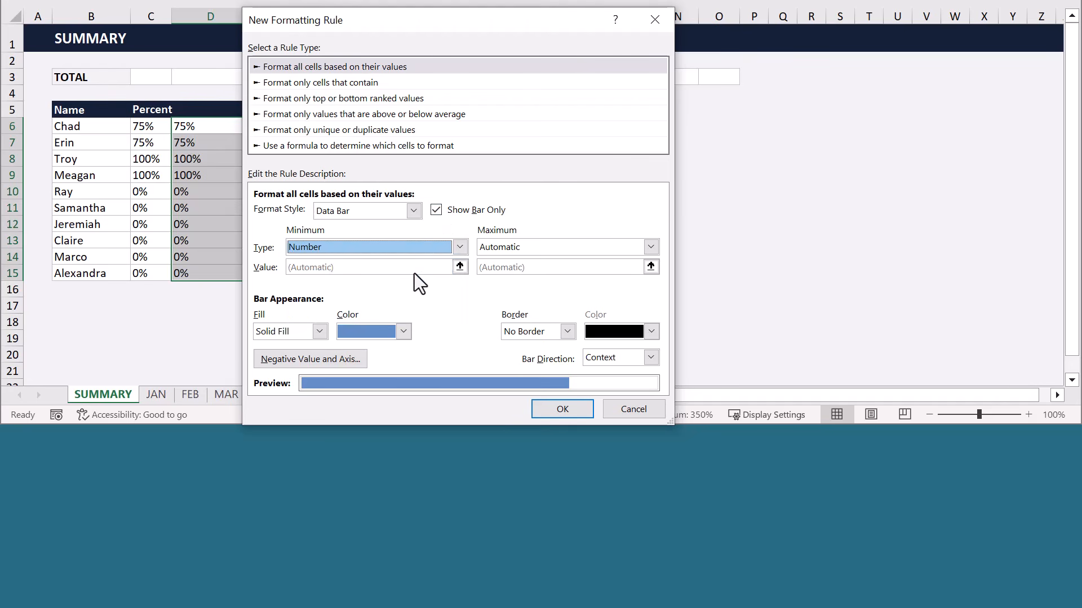
pyautogui.click(651, 247)
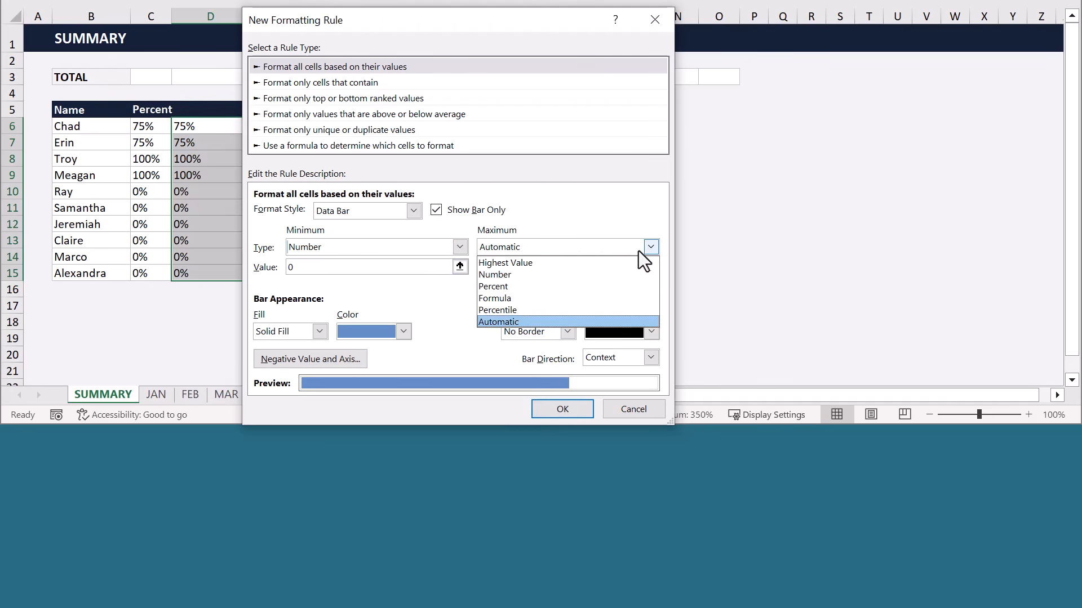
pyautogui.click(614, 274)
pyautogui.click(521, 268)
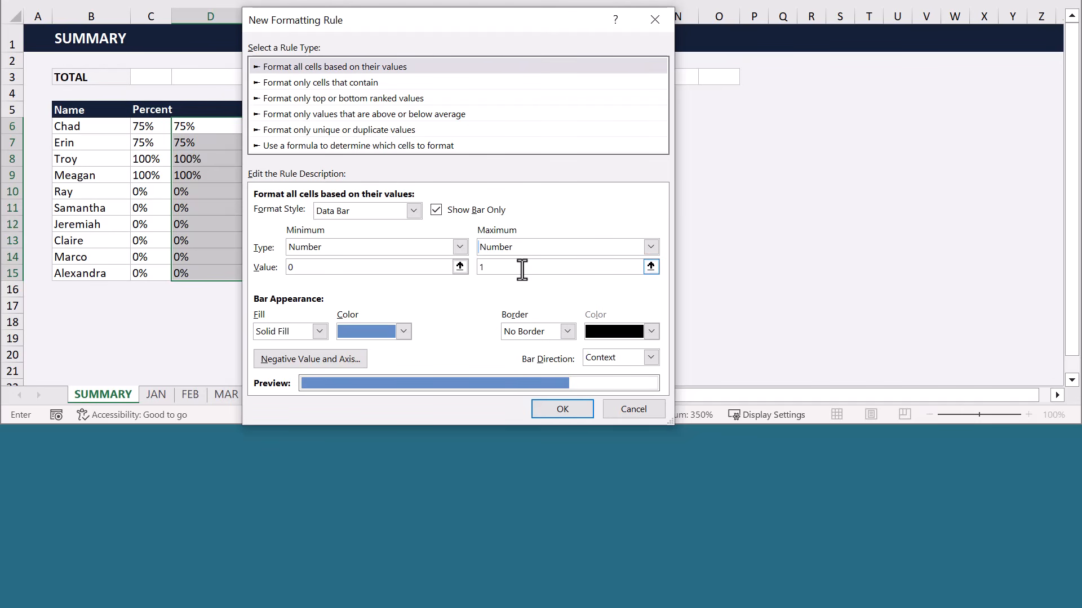
pyautogui.click(522, 270)
# - Give the data bars a gradient fill in the recently used teal green
pyautogui.click(316, 333)
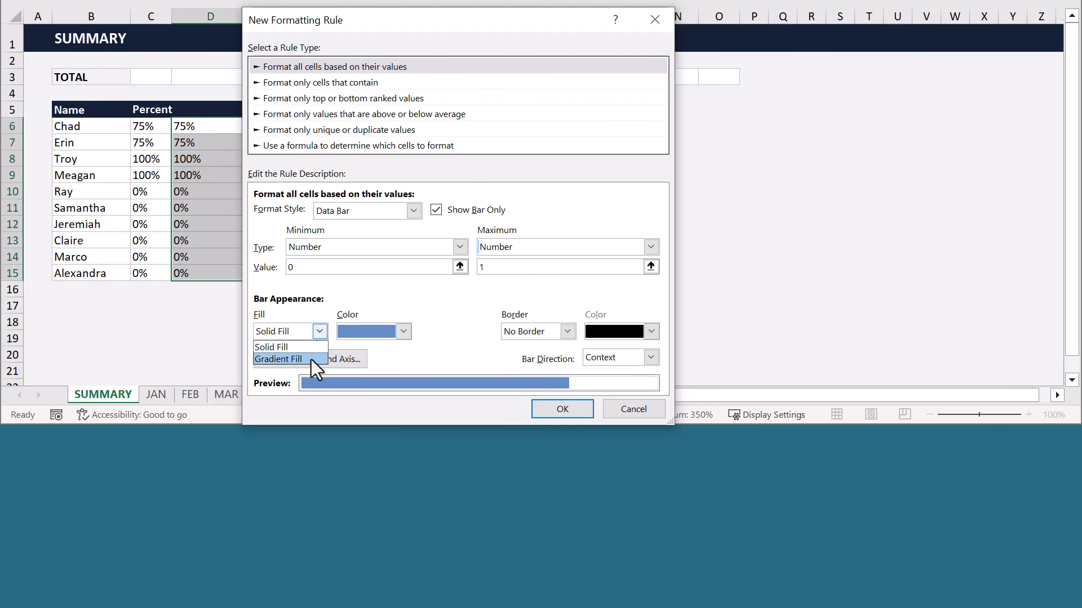
pyautogui.click(311, 359)
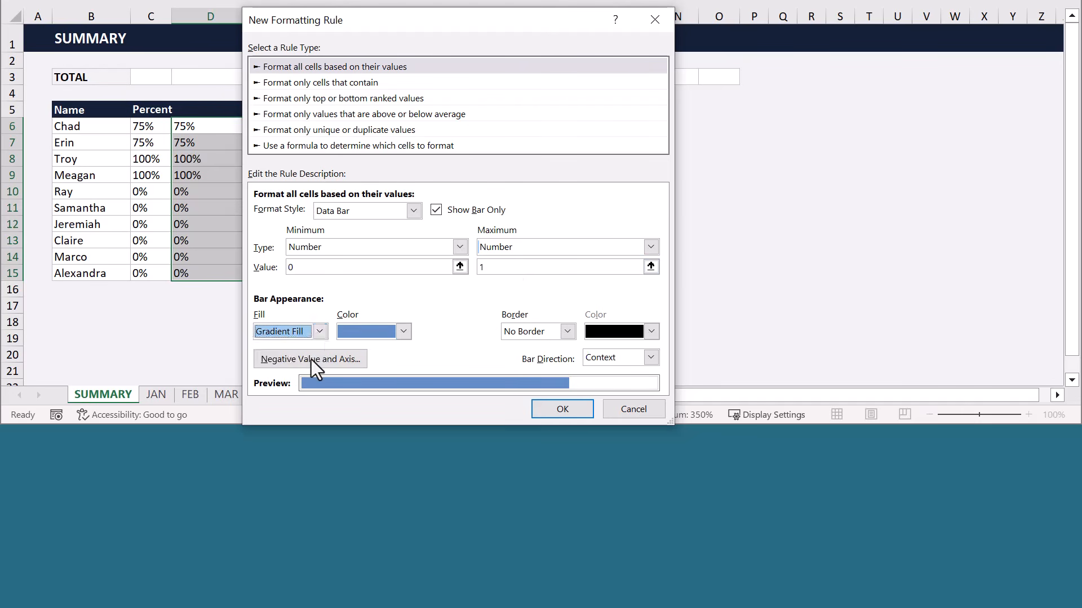
pyautogui.click(403, 332)
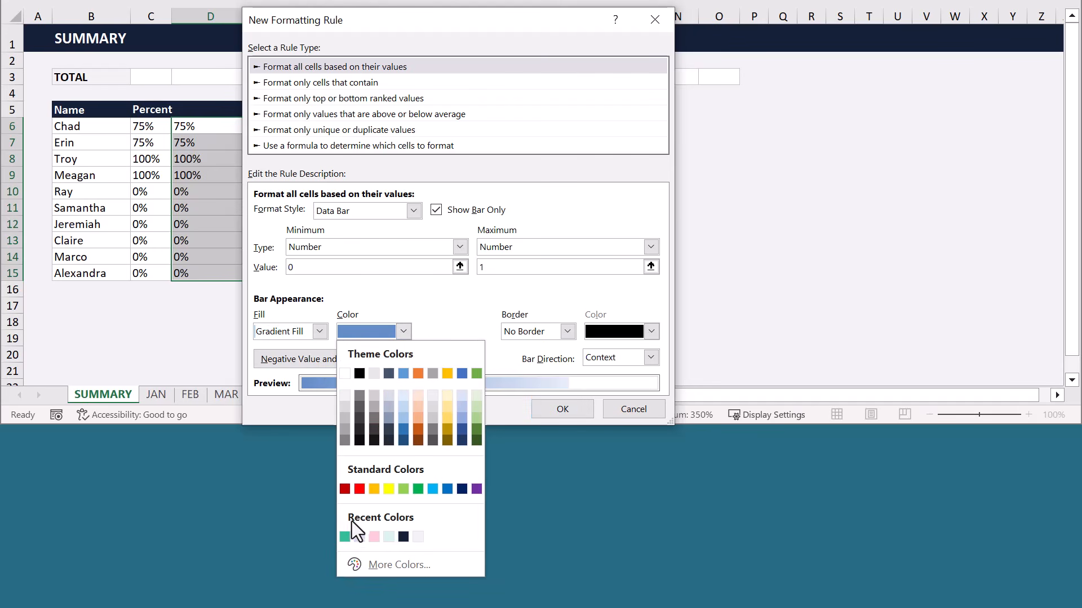
pyautogui.click(345, 536)
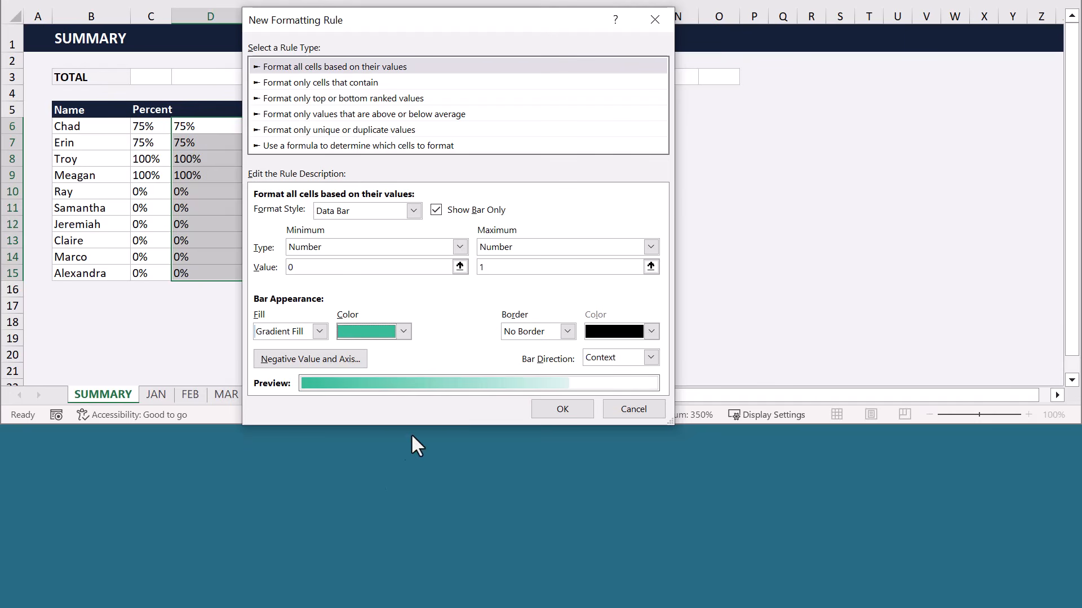
# - Add a solid border in the same teal green to the data bars and apply the rule to D6:D15
pyautogui.click(567, 331)
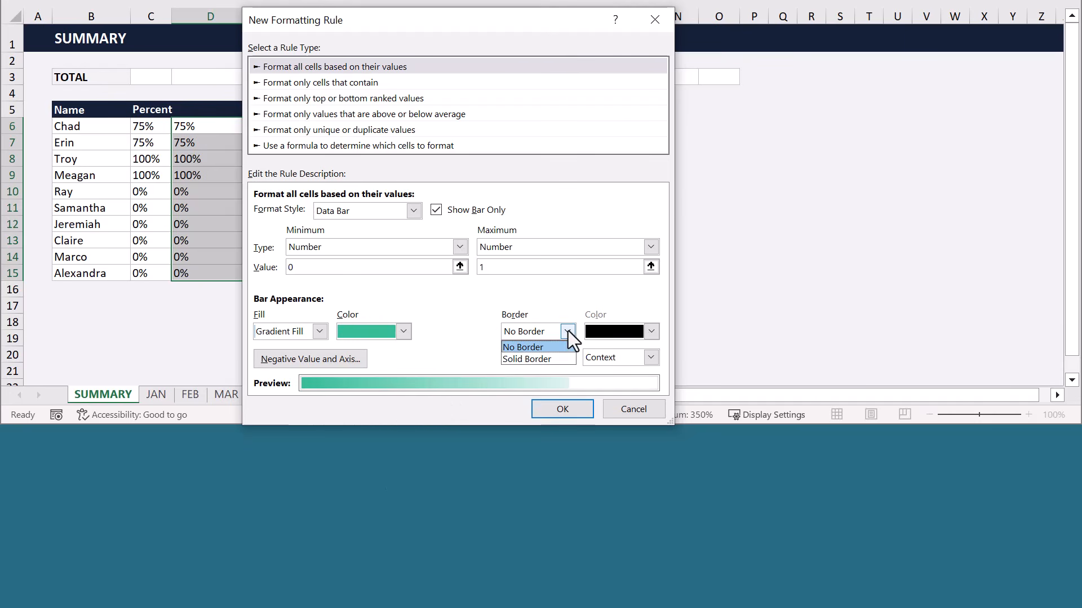
pyautogui.click(543, 363)
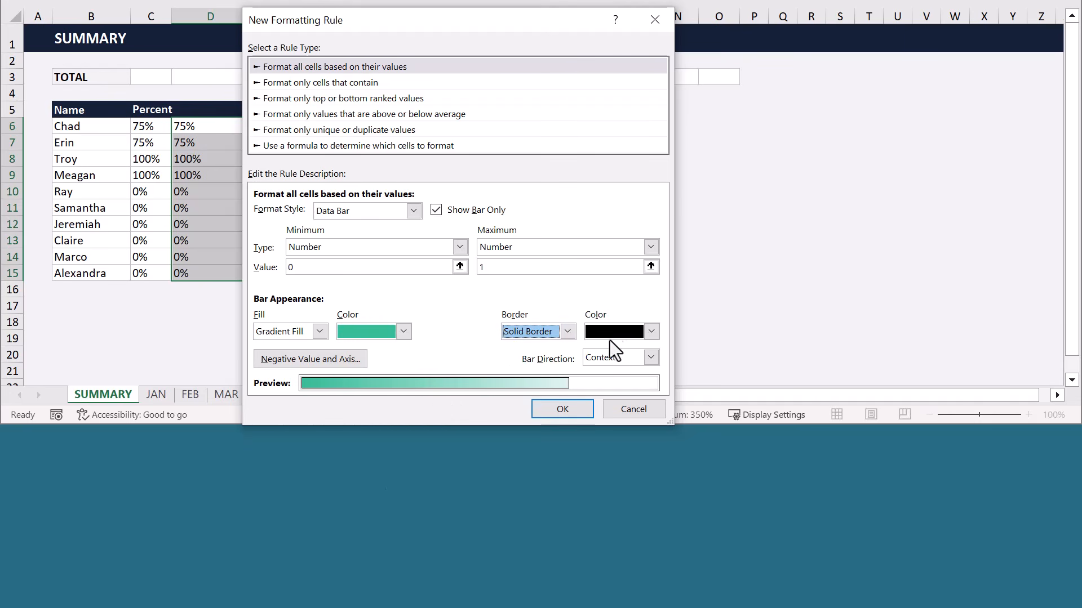
pyautogui.click(650, 332)
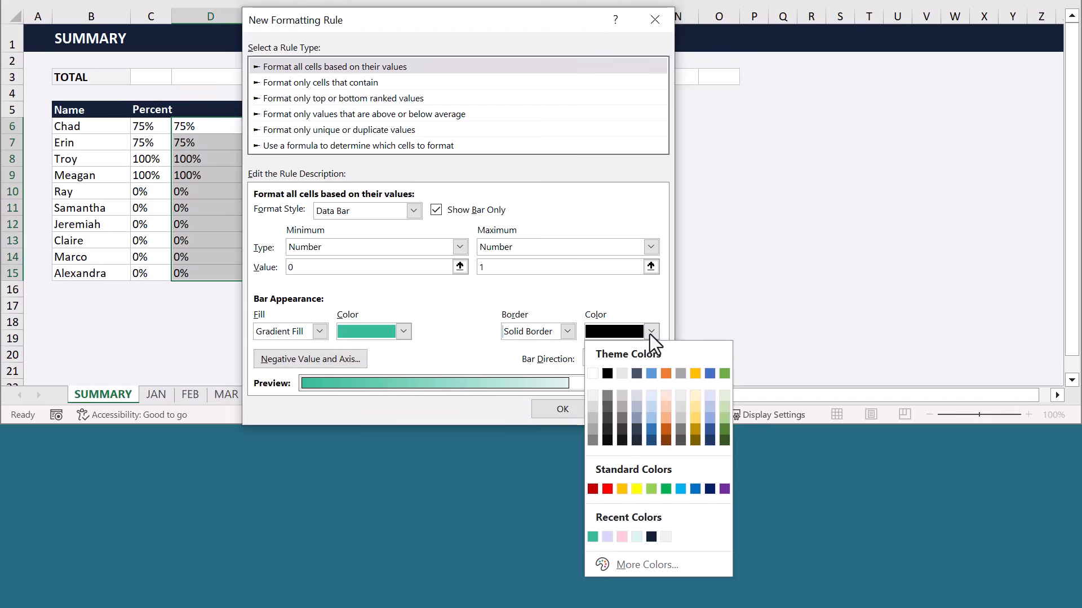
pyautogui.click(593, 537)
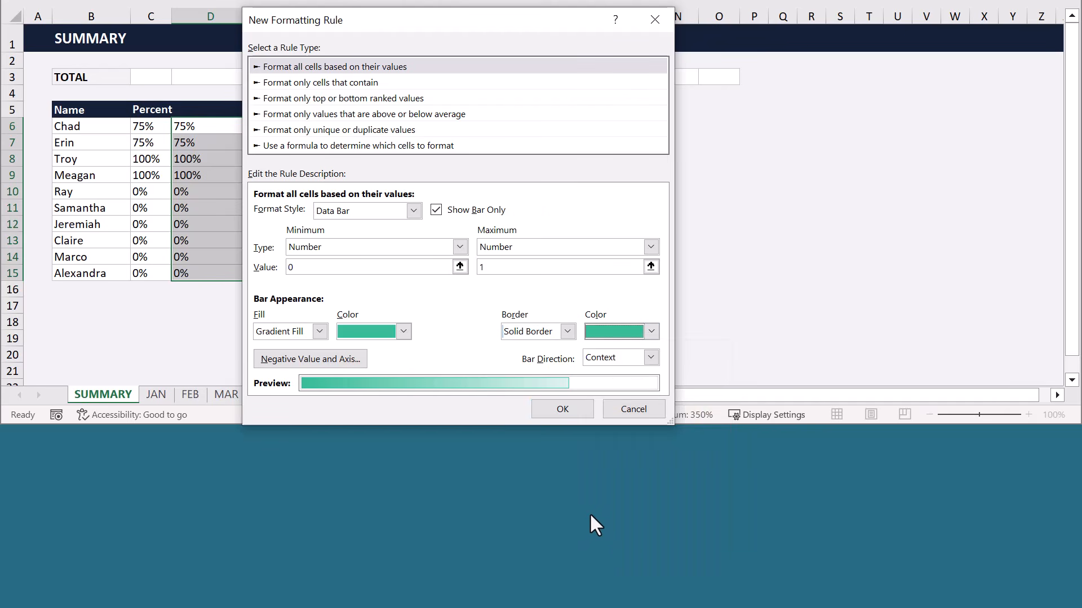
pyautogui.click(580, 411)
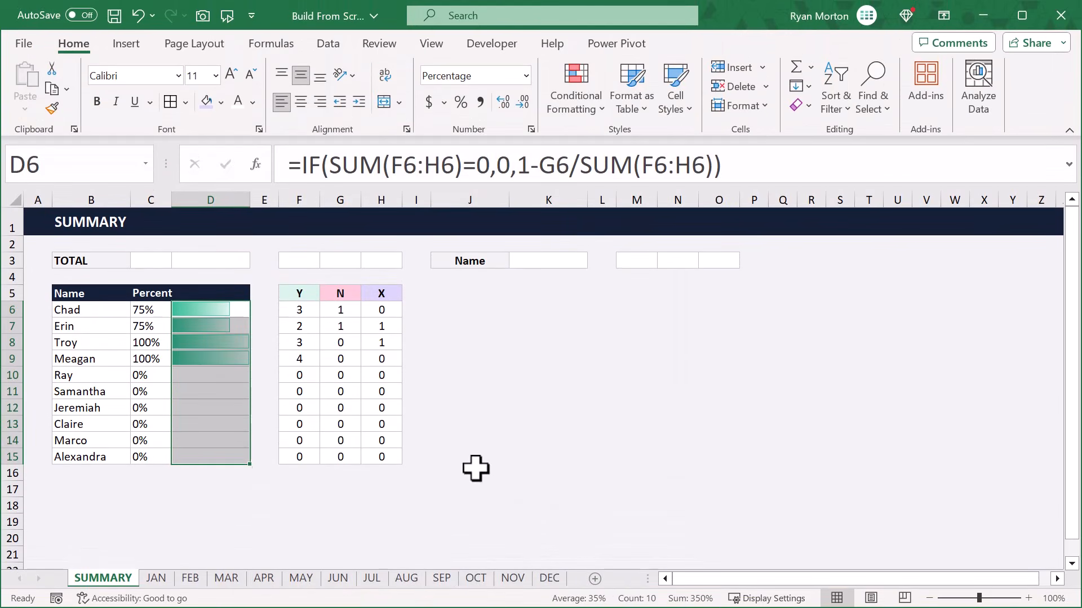
pyautogui.click(210, 416)
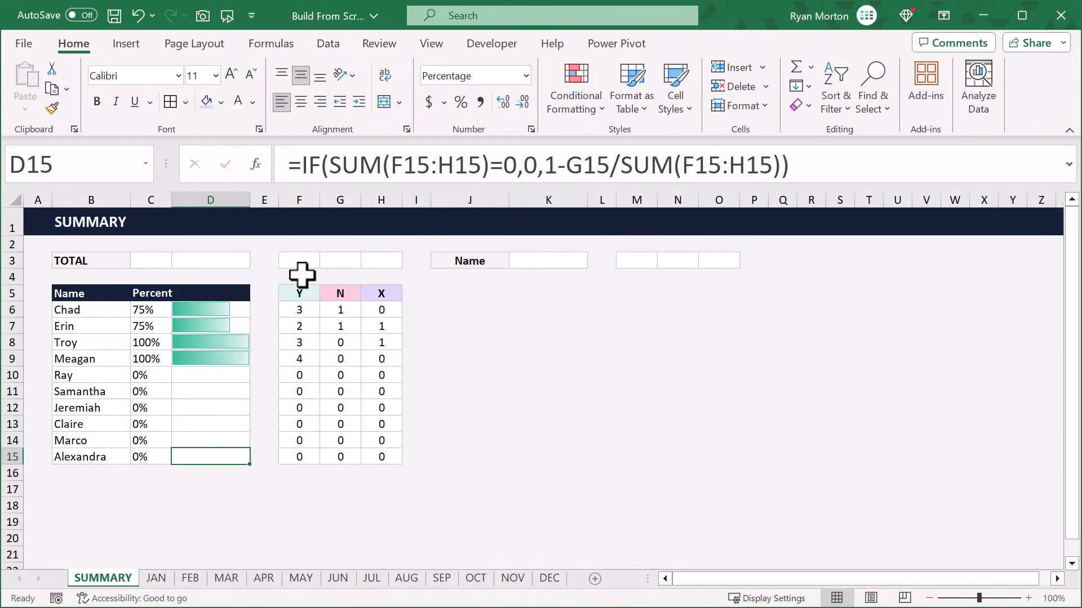
# - Enter =SUM(F6:F15) in F3 to total the Y column
pyautogui.click(299, 220)
pyautogui.click(540, 162)
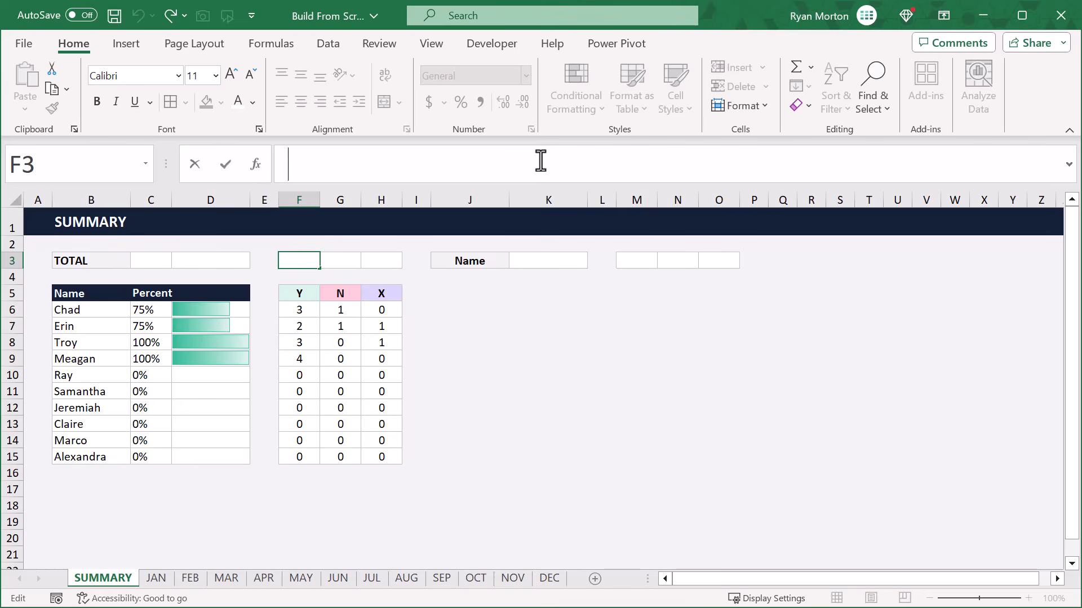
pyautogui.write('=sum')
pyautogui.press('Tab')
pyautogui.moveTo(307, 307); pyautogui.dragTo(296, 453)
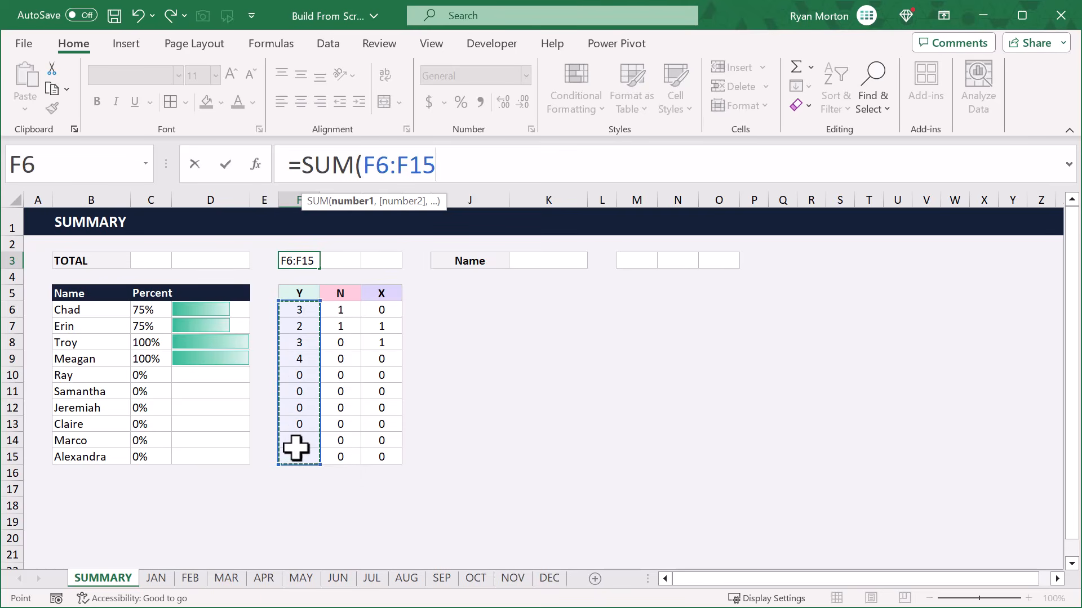
pyautogui.write(')')
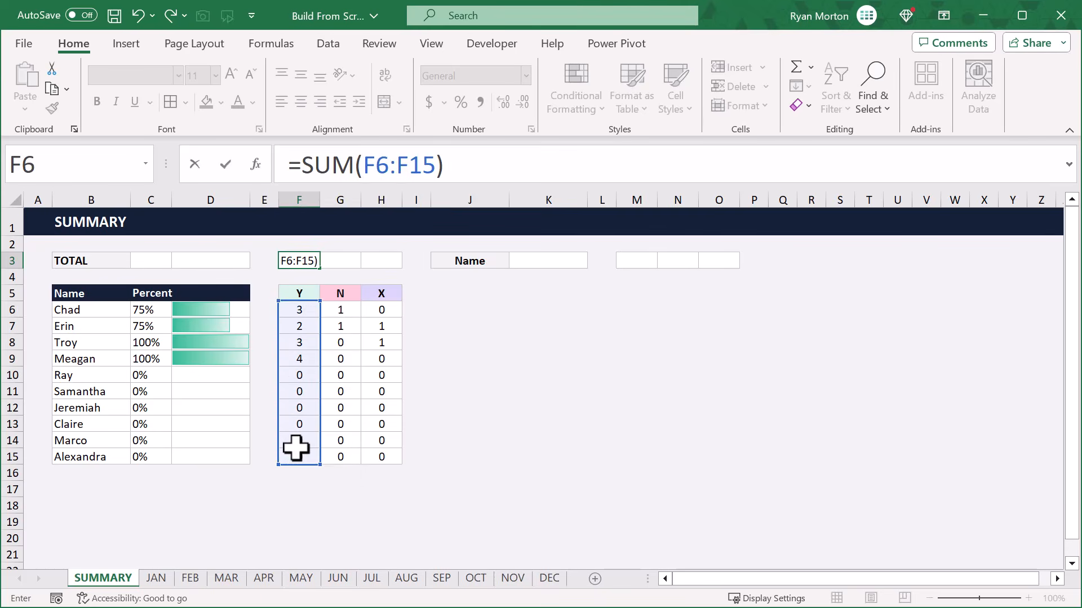
pyautogui.press('Return')
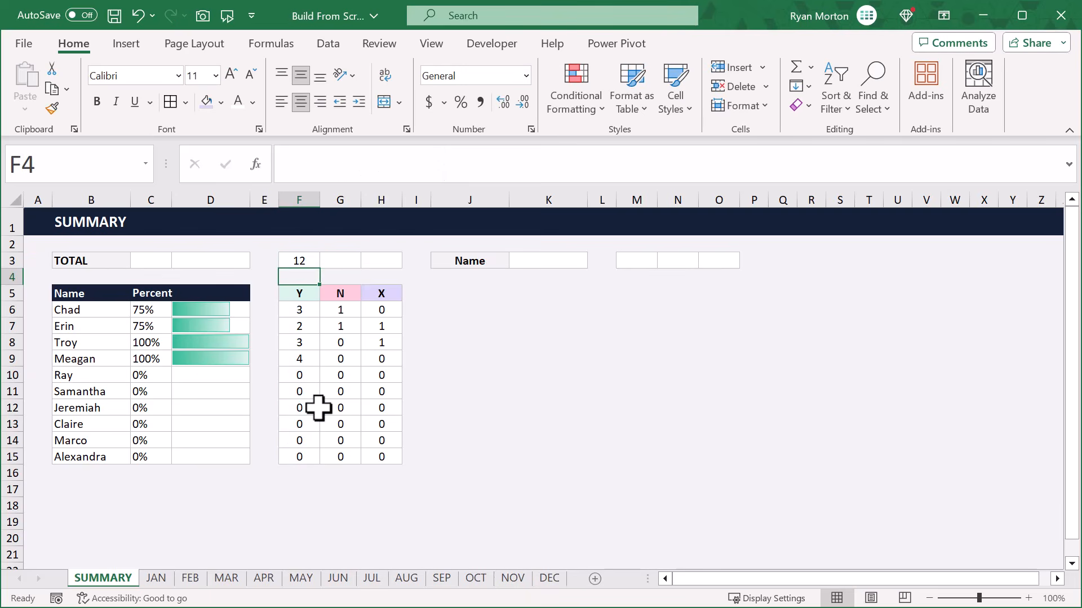
# - Fill the F3 total formula across to H3 for the N and X columns
pyautogui.click(311, 258)
pyautogui.moveTo(320, 267); pyautogui.dragTo(388, 259)
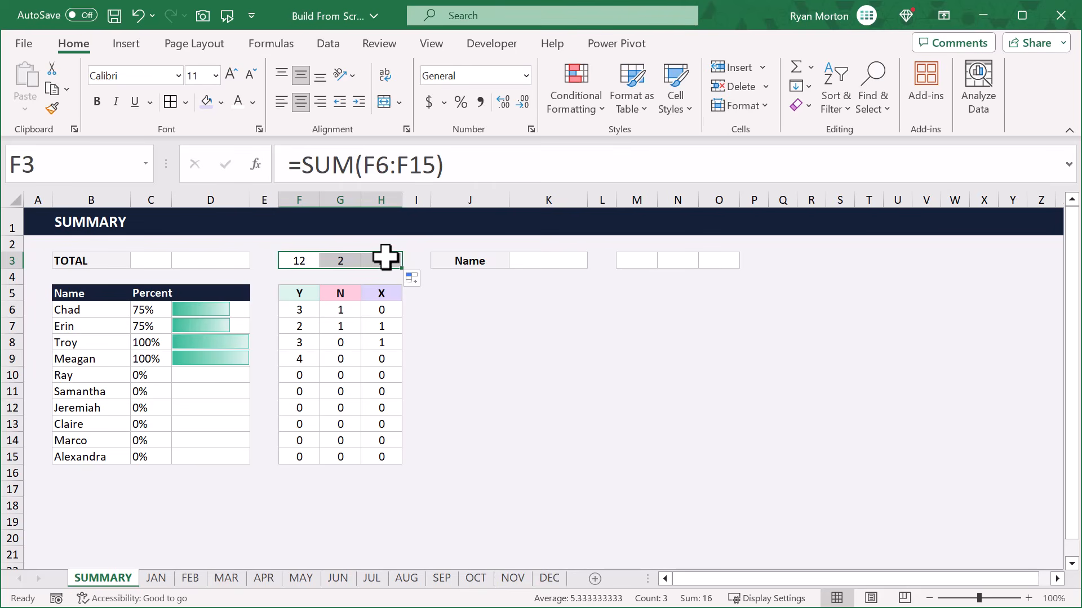
pyautogui.click(369, 259)
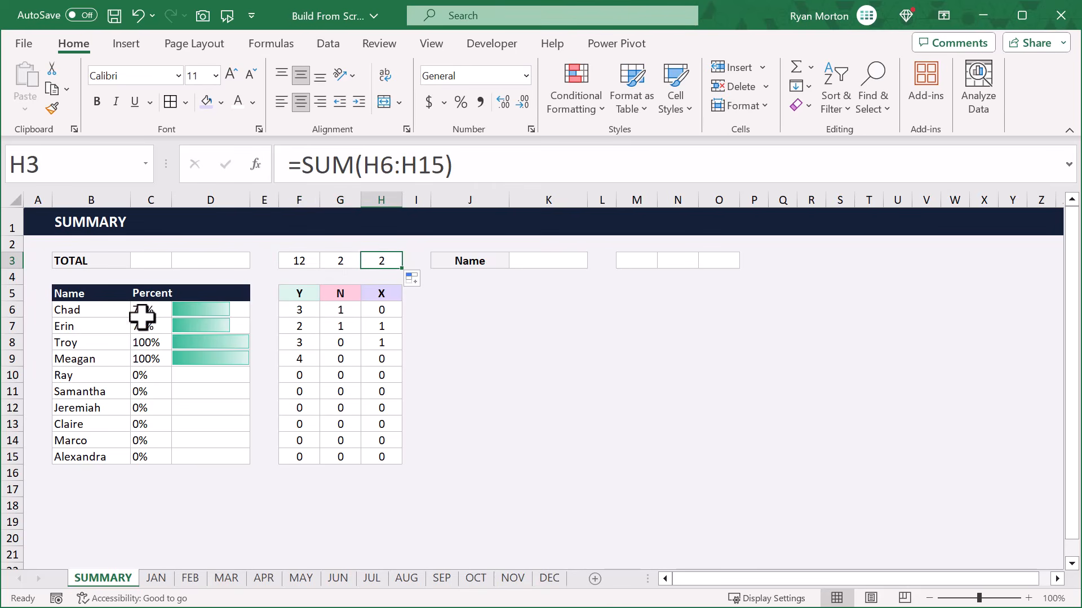
# - Copy the percentage and data bar cells C6:D6 into C3:D3 of the TOTAL row
pyautogui.moveTo(145, 311); pyautogui.dragTo(204, 308)
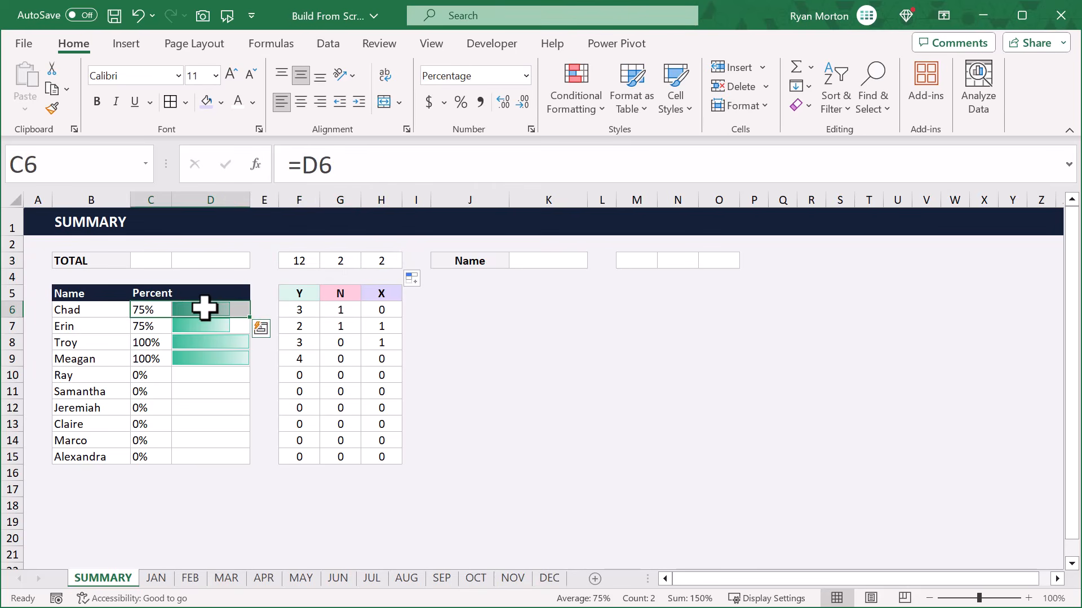
pyautogui.hotkey('ctrl', 'c')
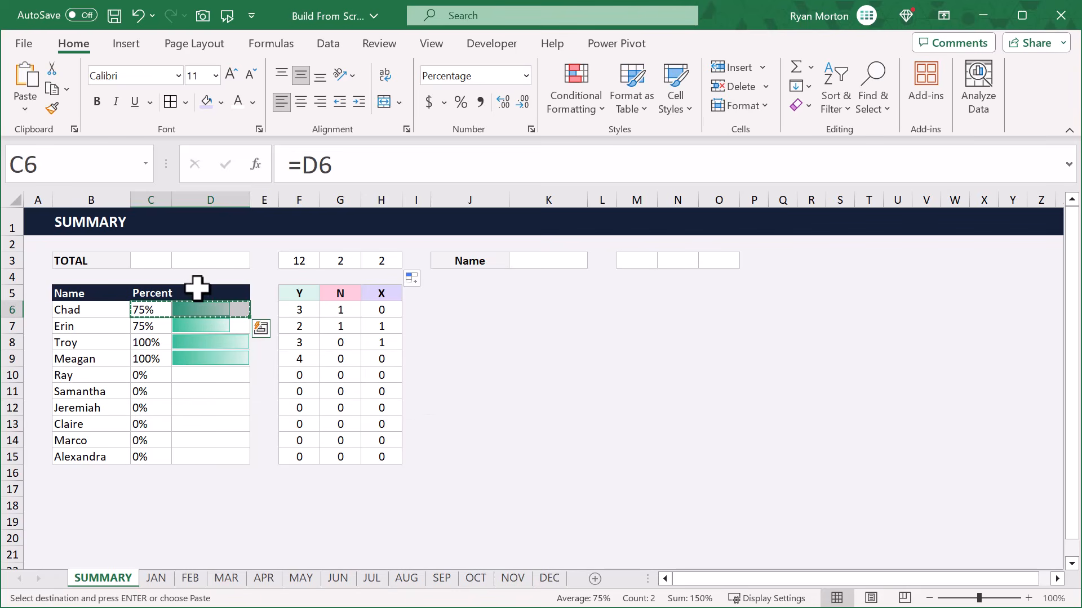
pyautogui.click(154, 259)
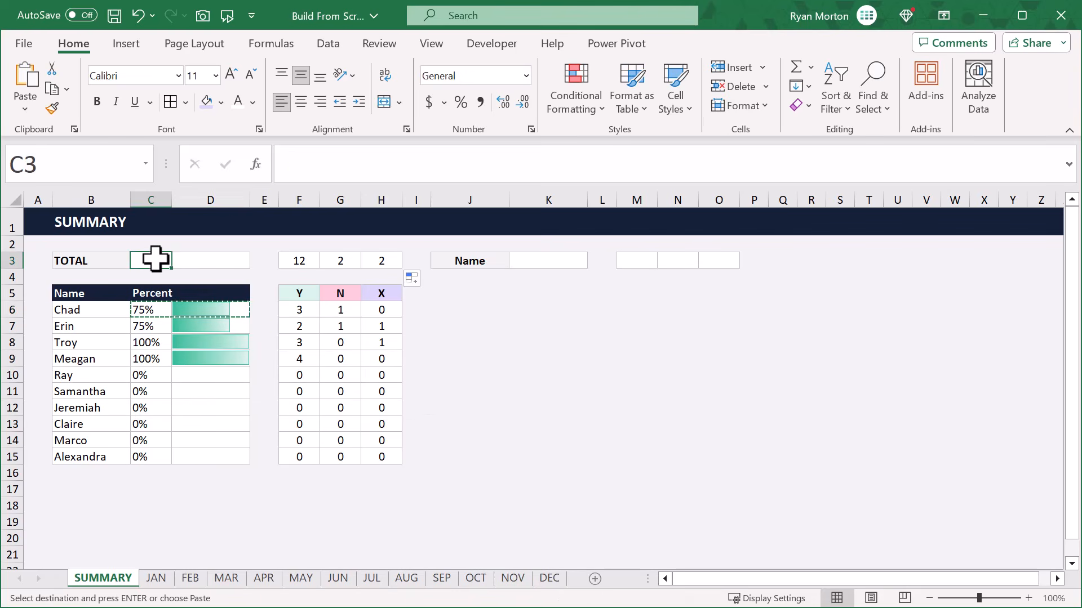
pyautogui.hotkey('ctrl', 'v')
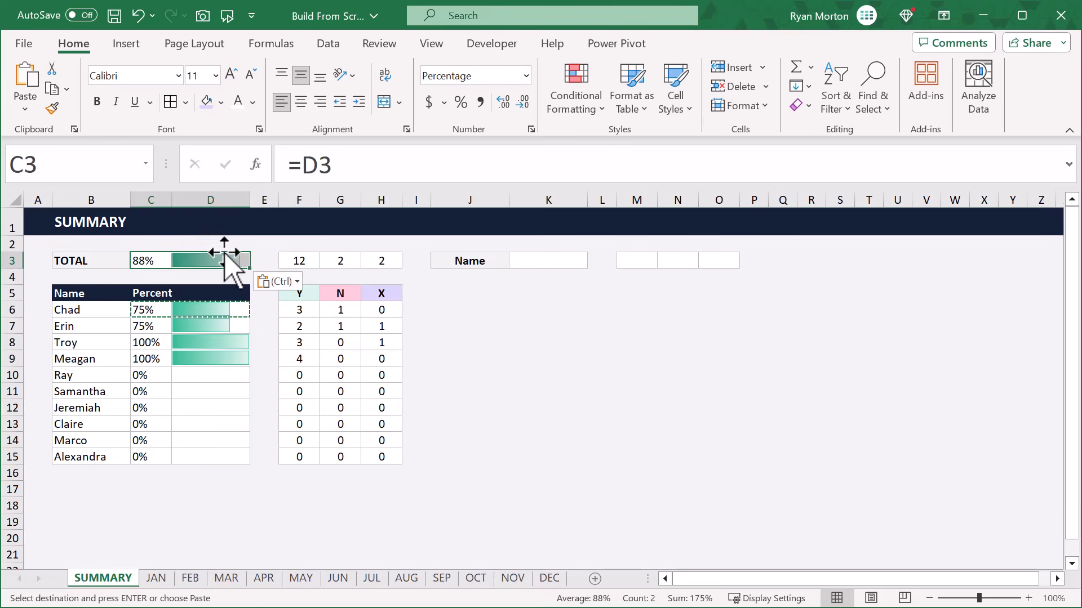
pyautogui.click(214, 455)
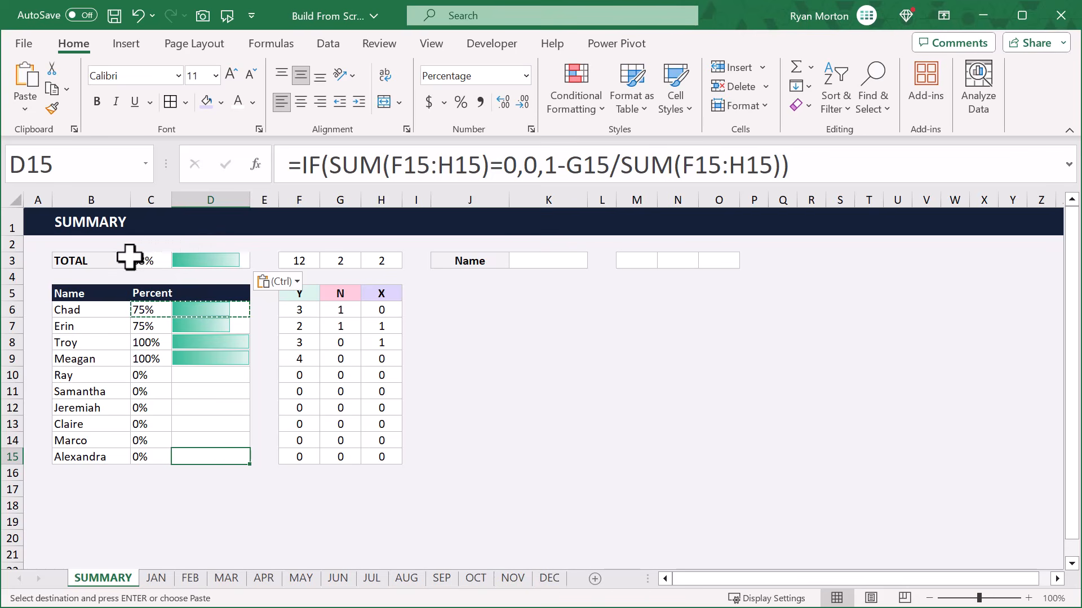
# - Apply a gray outline border around the TOTAL row cells B3:D3
pyautogui.moveTo(106, 260); pyautogui.dragTo(202, 256)
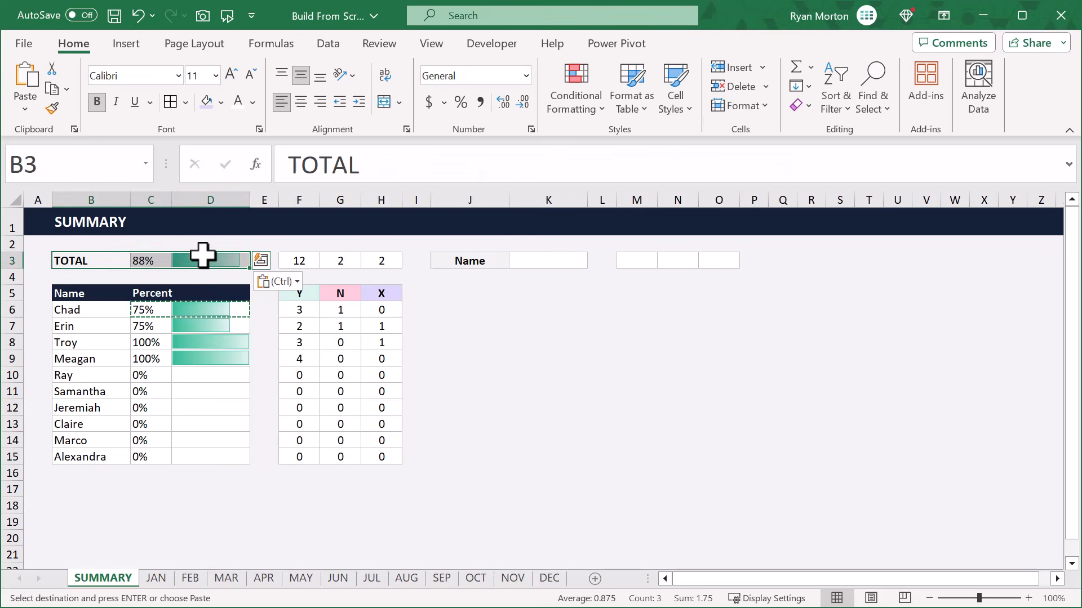
pyautogui.click(190, 105)
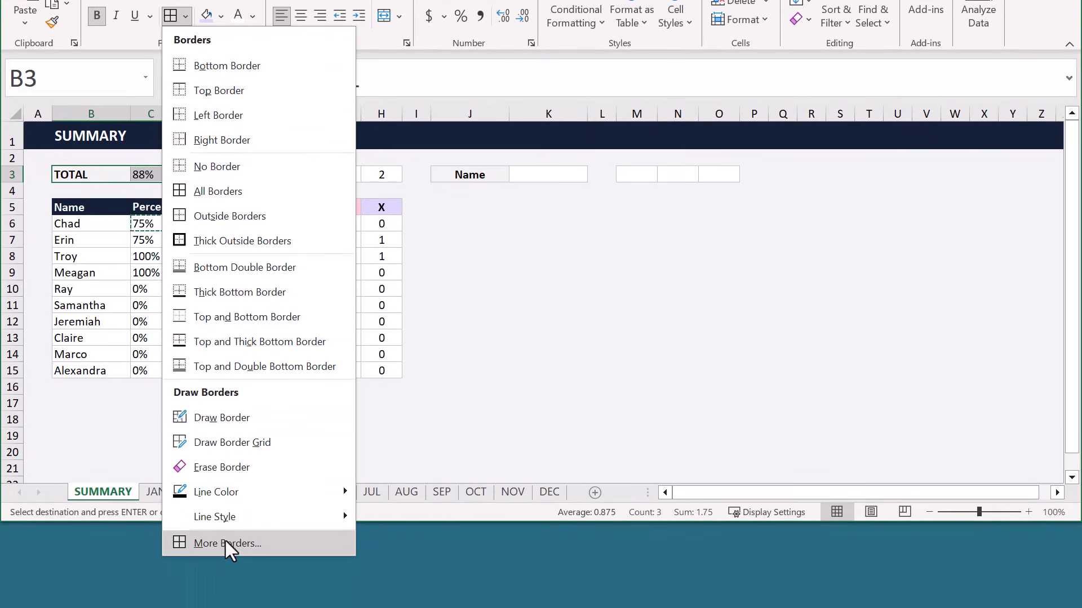
pyautogui.click(225, 543)
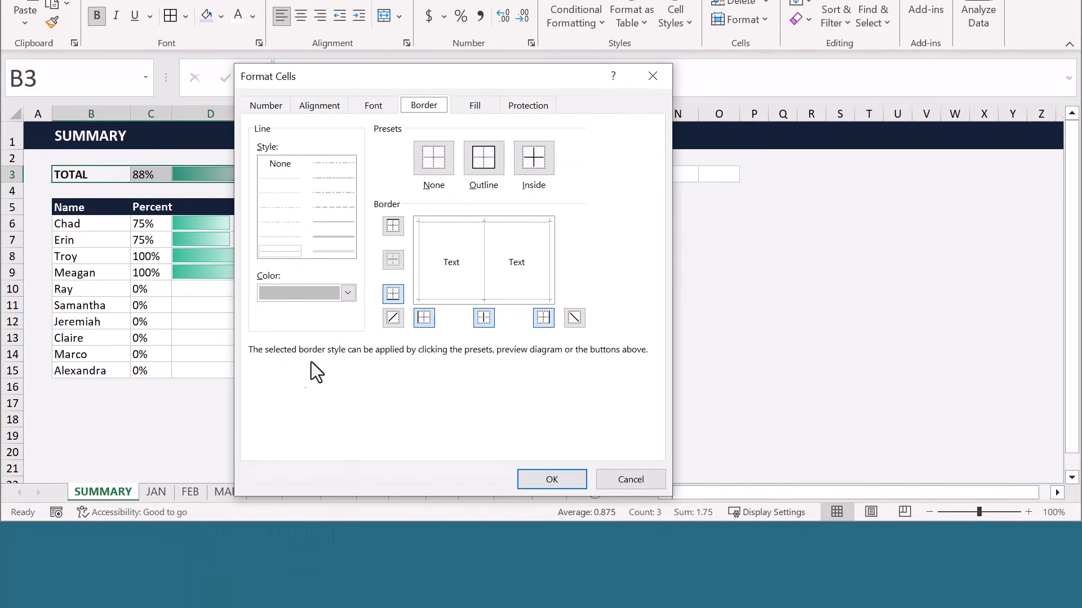
pyautogui.click(481, 163)
pyautogui.click(546, 476)
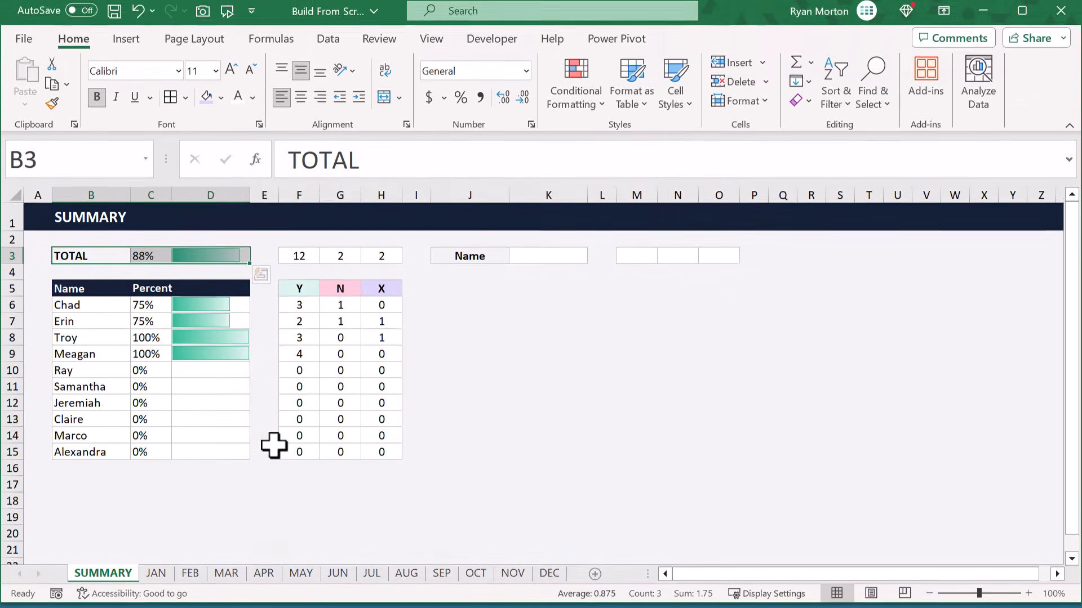
pyautogui.click(232, 448)
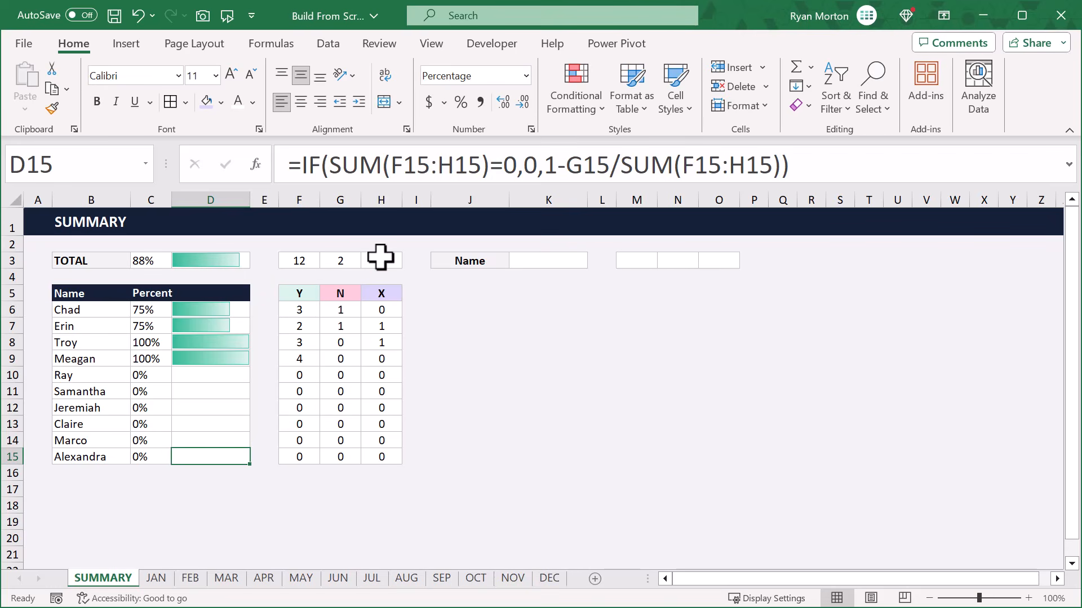
pyautogui.click(301, 261)
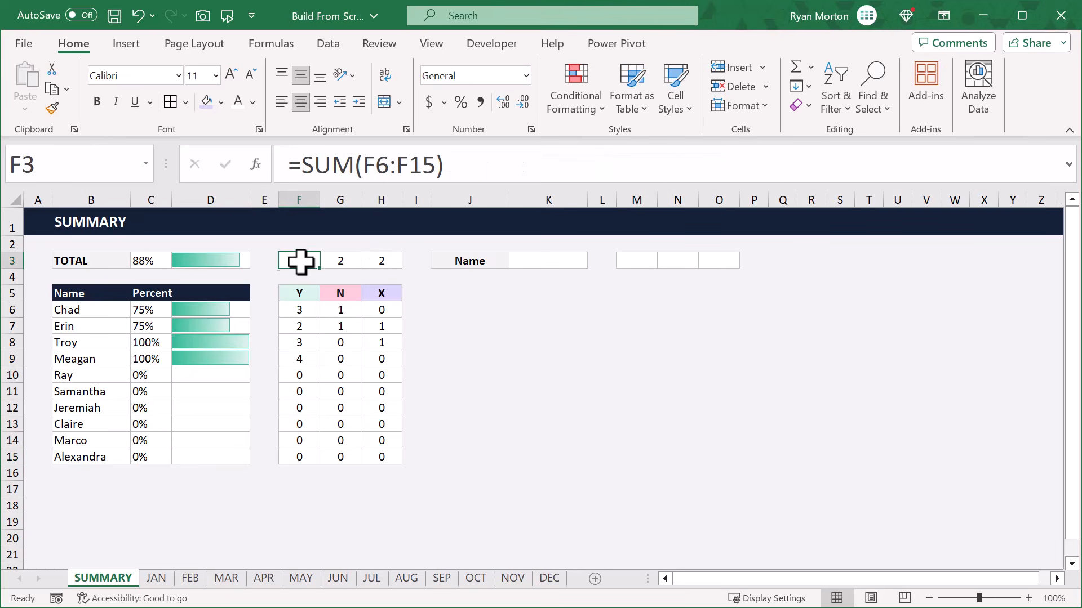
# - Format the Y total in F3 with the recently used green font color and bold
pyautogui.click(255, 100)
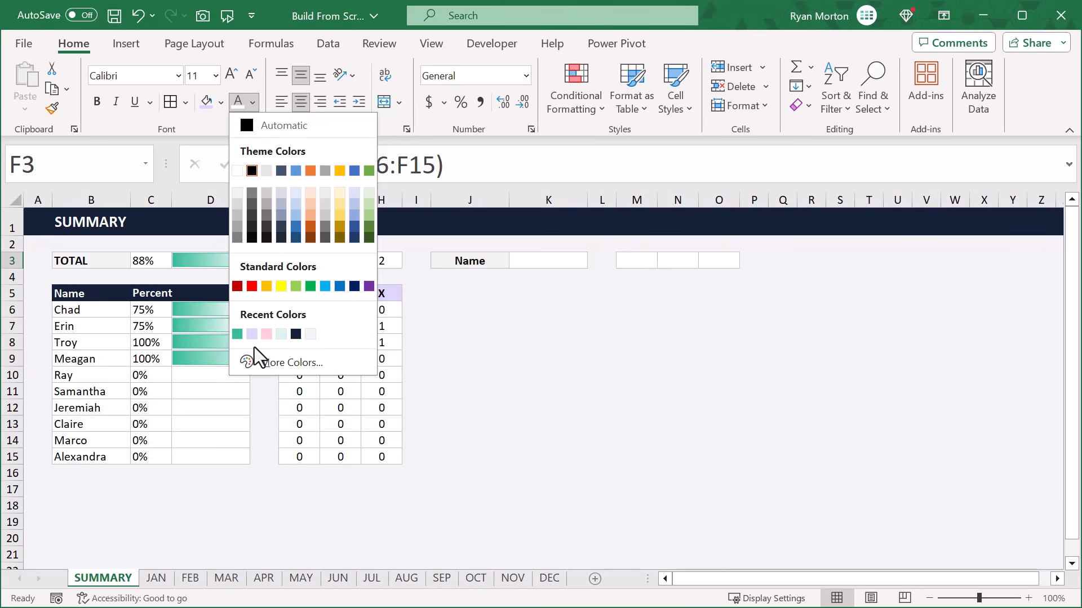
pyautogui.click(237, 335)
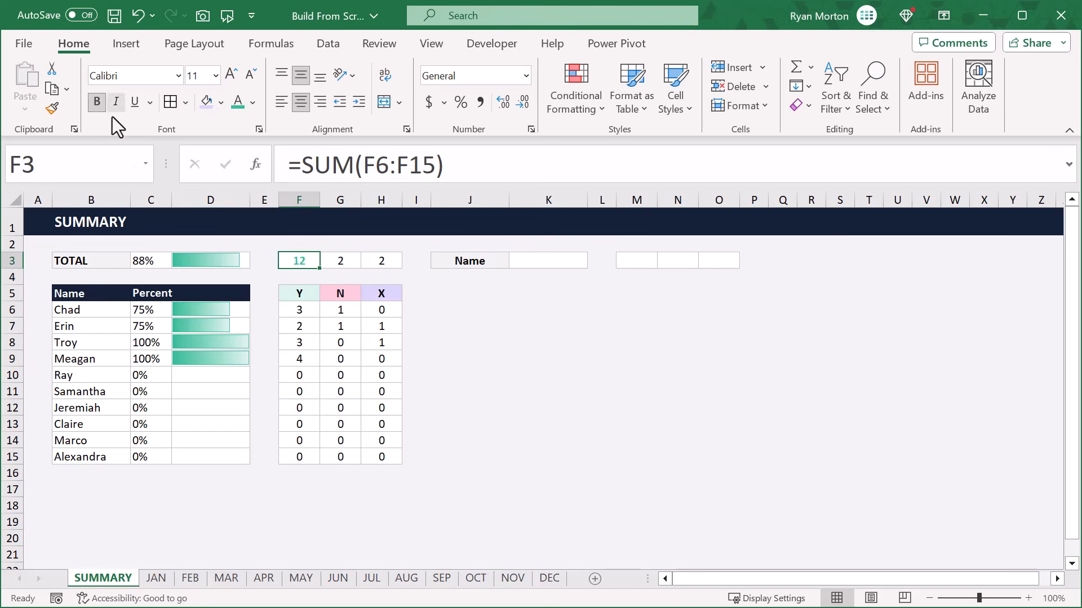
# - Format the N total in G3 with custom font color #FF578B and bold
pyautogui.click(344, 262)
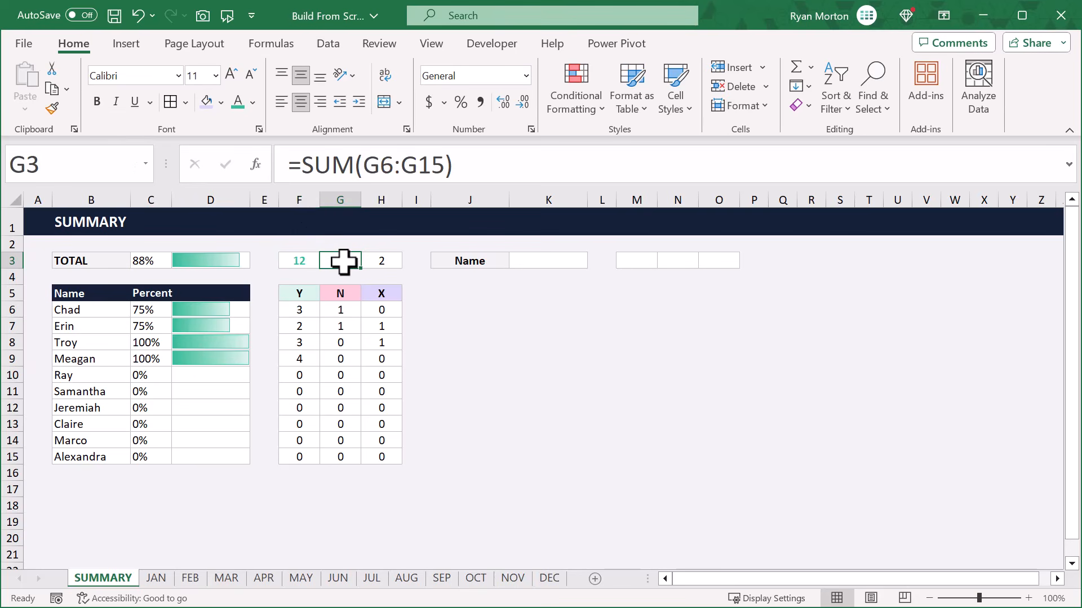
pyautogui.click(248, 107)
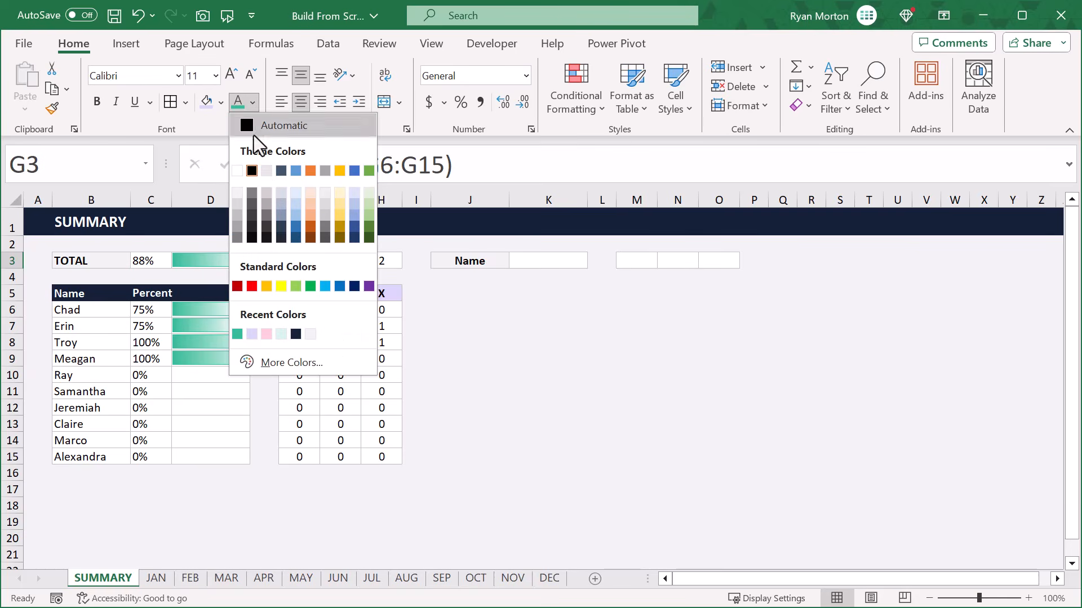
pyautogui.click(291, 364)
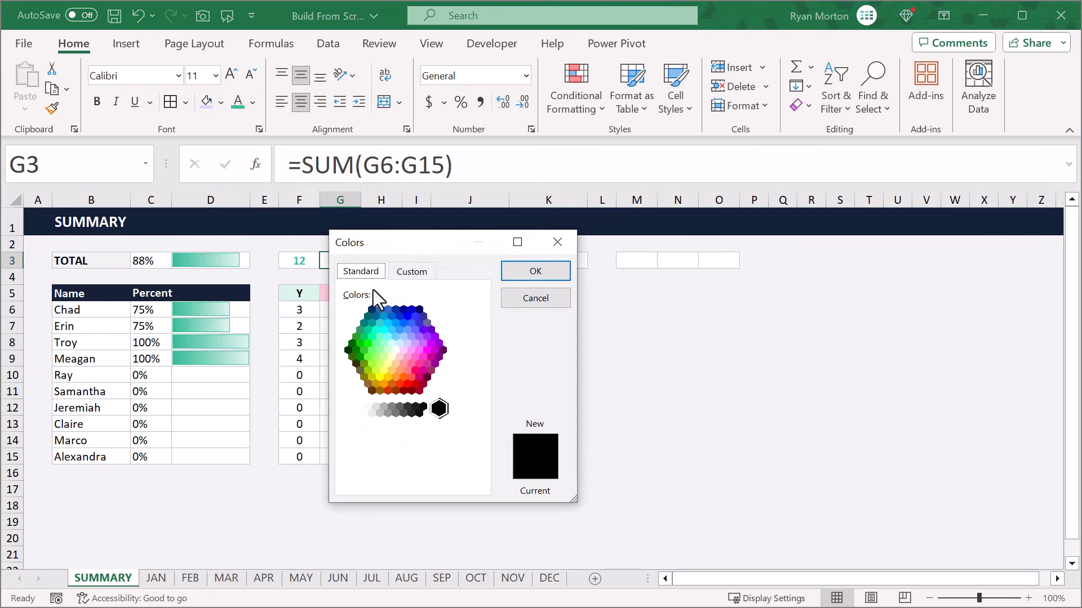
pyautogui.click(415, 272)
pyautogui.doubleClick(426, 479)
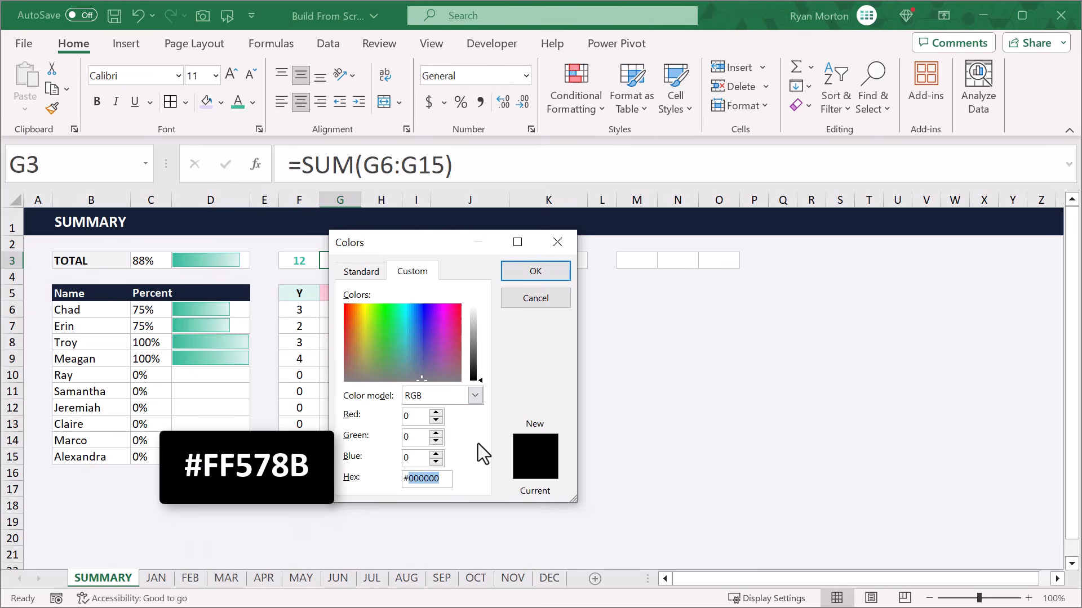
pyautogui.write('FF578B')
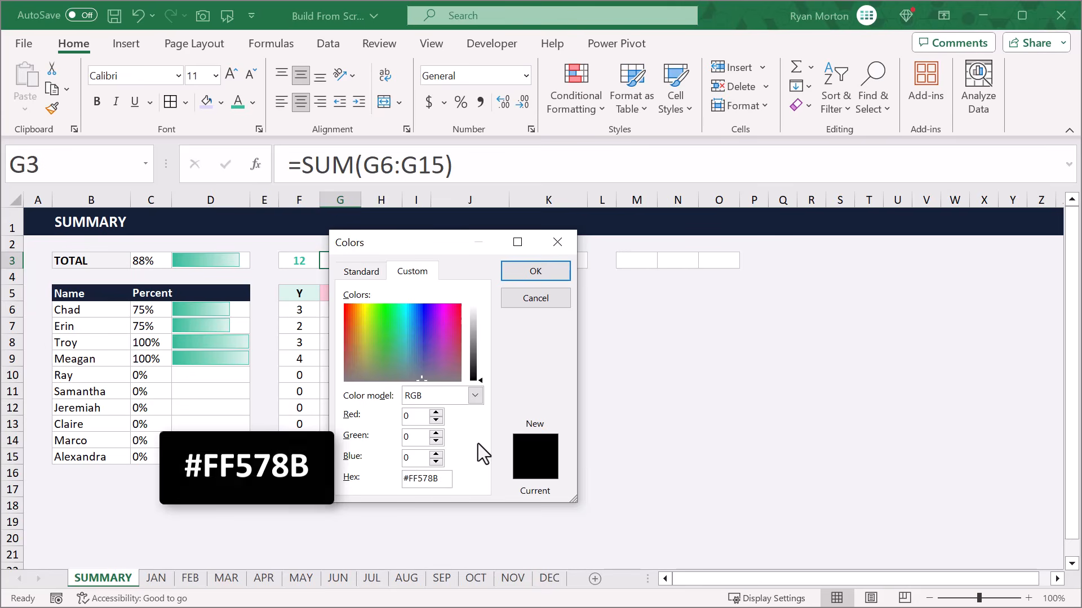
pyautogui.click(551, 275)
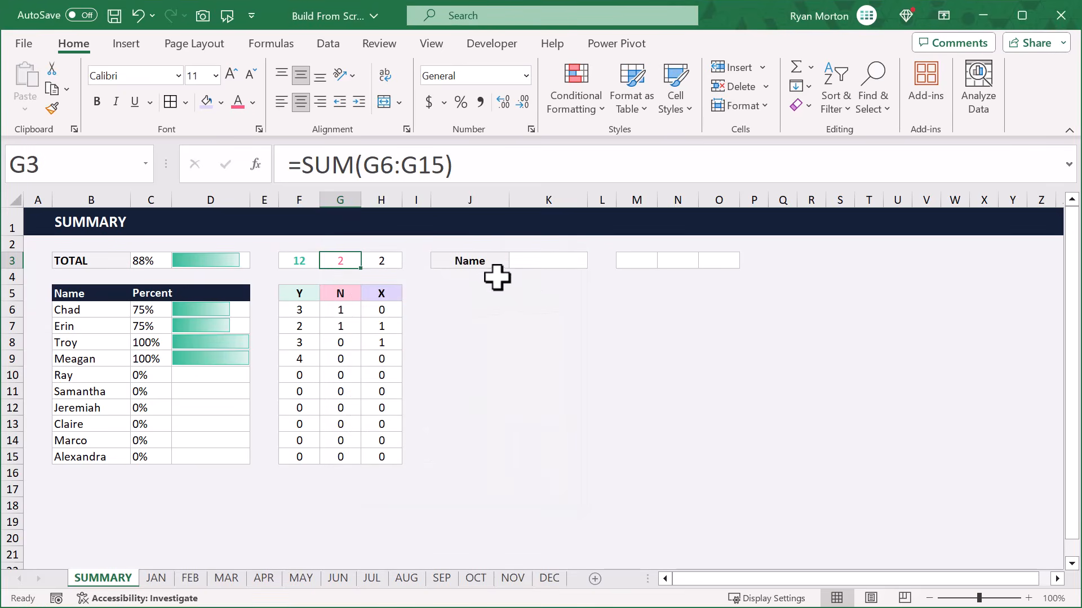
pyautogui.click(96, 102)
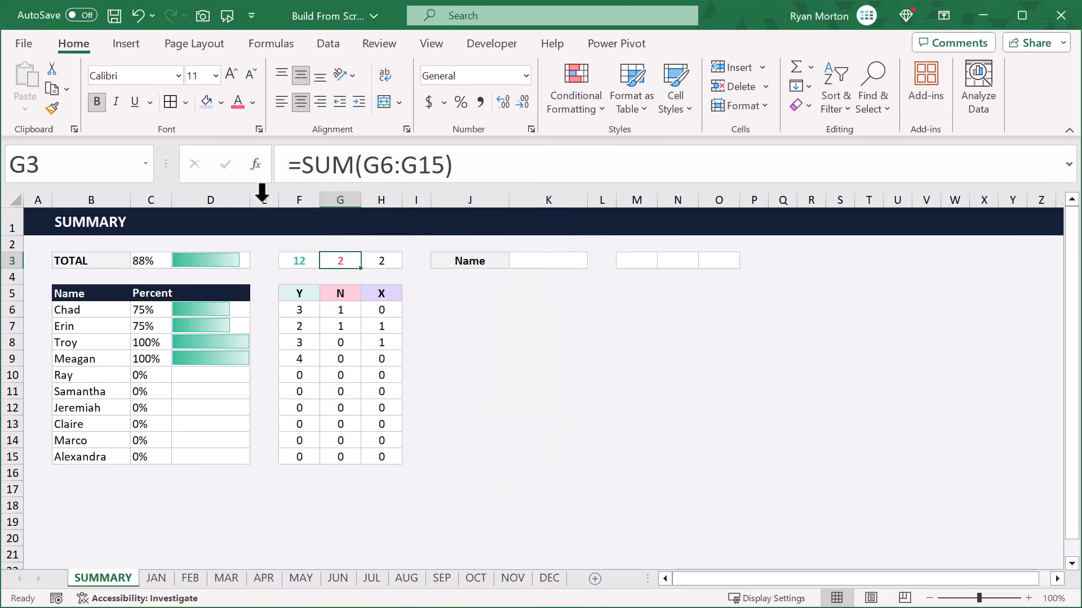
# - Format the X total in H3 with custom font color #9579E7 and bold
pyautogui.click(372, 261)
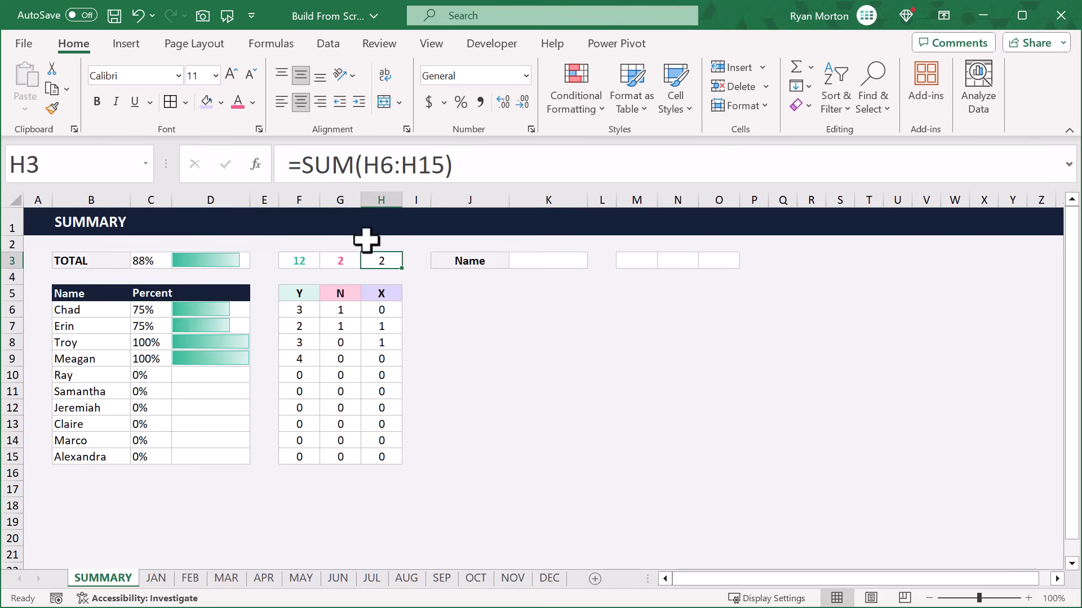
pyautogui.click(253, 104)
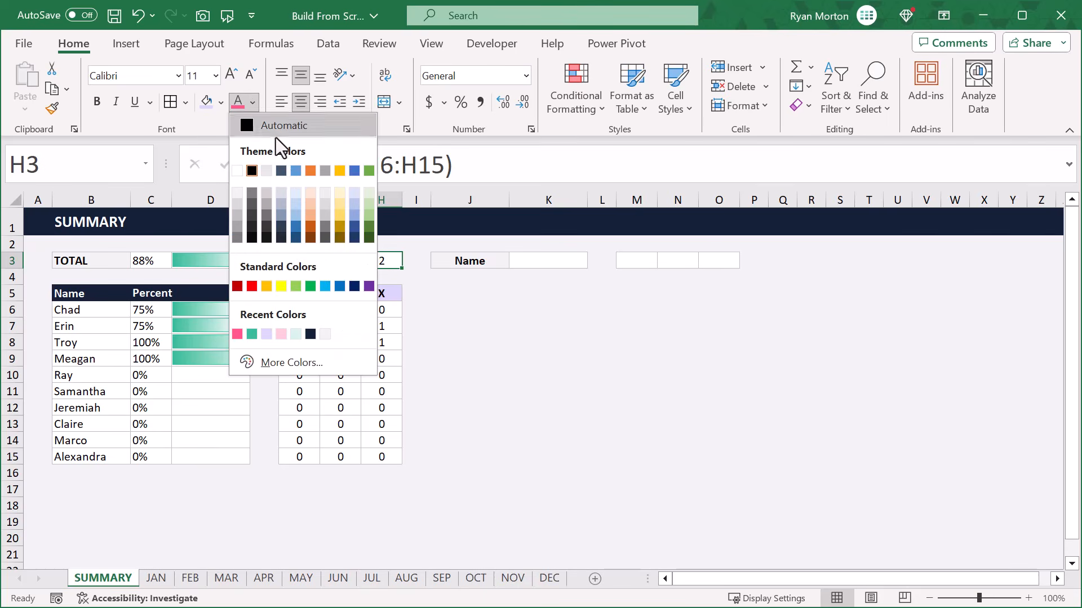
pyautogui.click(310, 363)
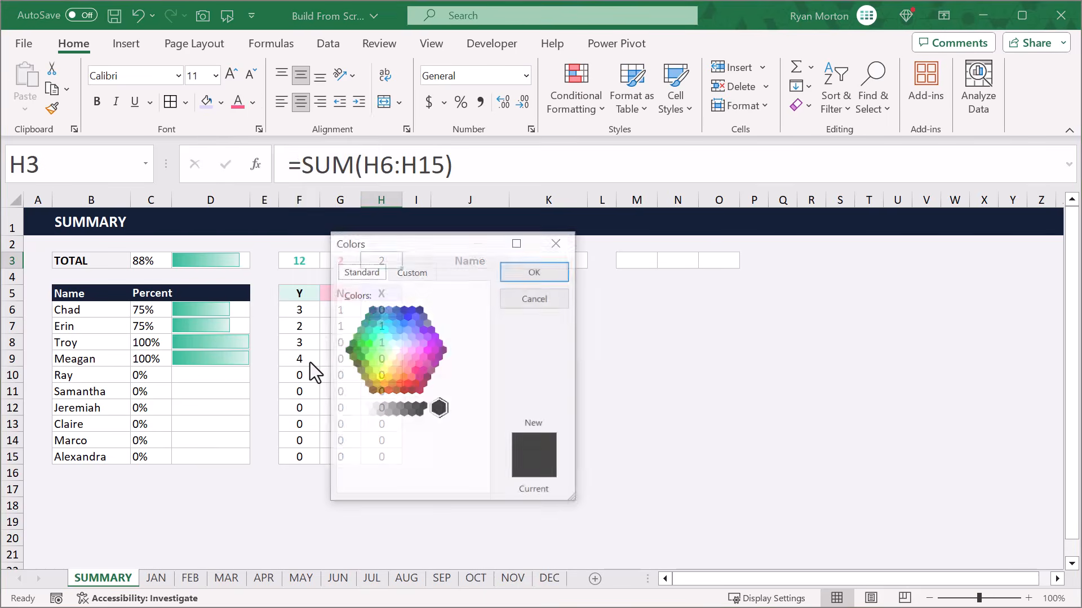
pyautogui.click(410, 272)
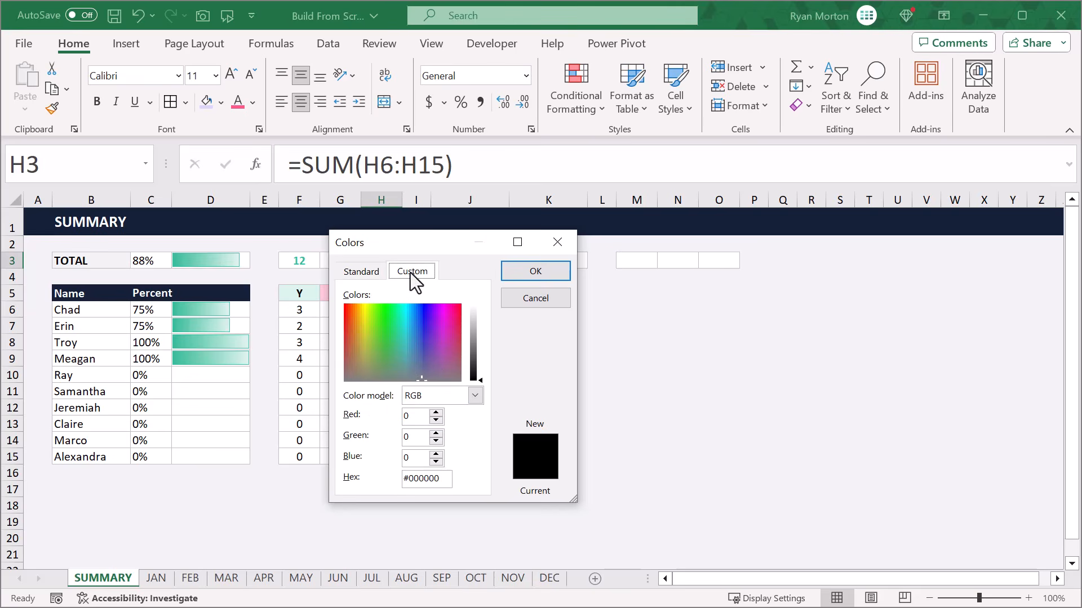
pyautogui.doubleClick(425, 483)
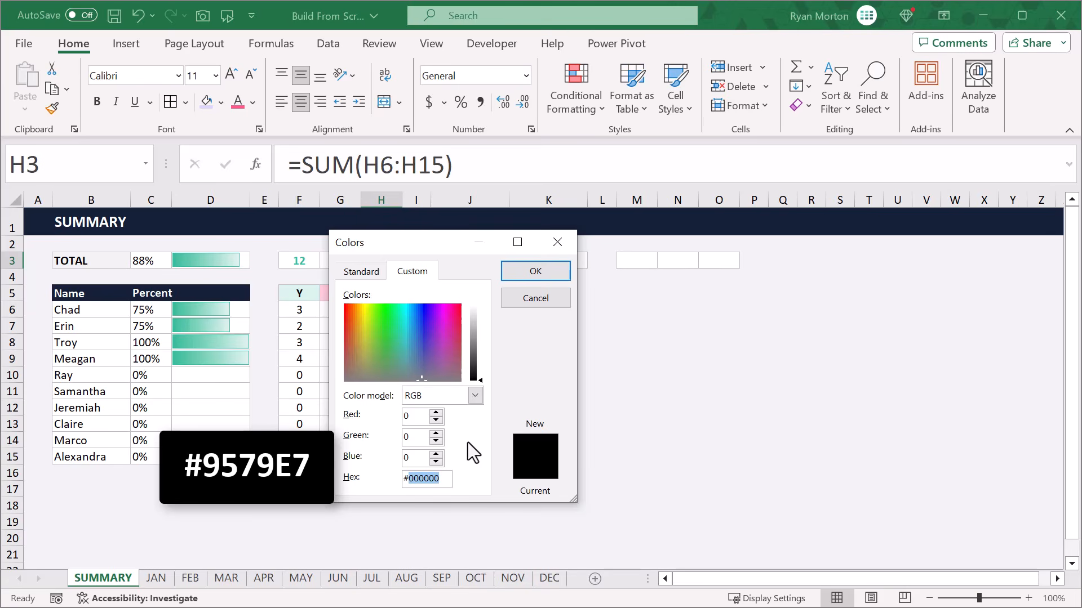
pyautogui.write('9579E7')
pyautogui.click(531, 272)
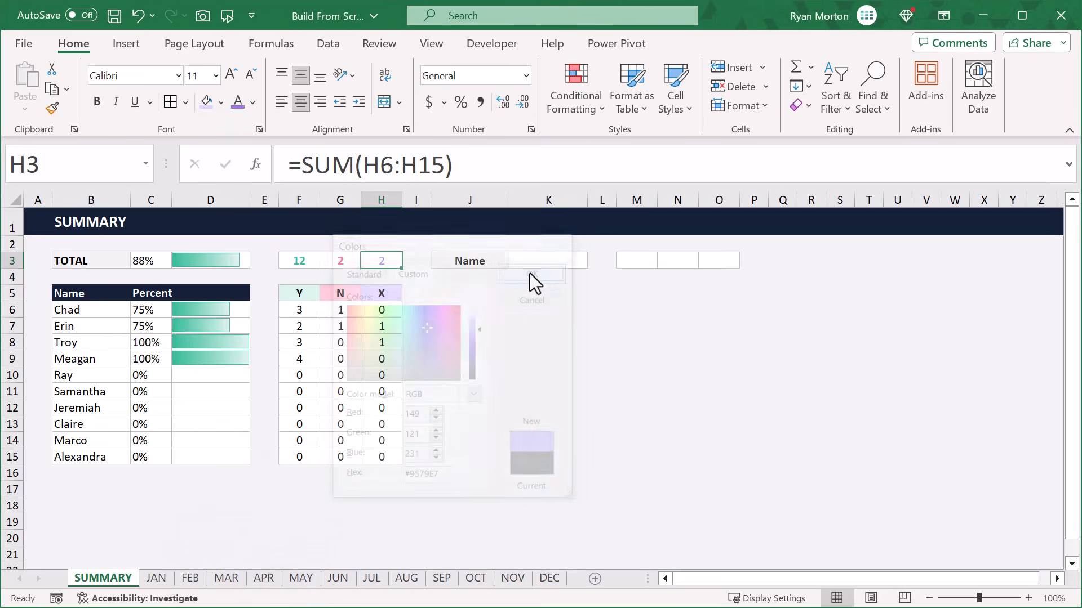
pyautogui.click(96, 102)
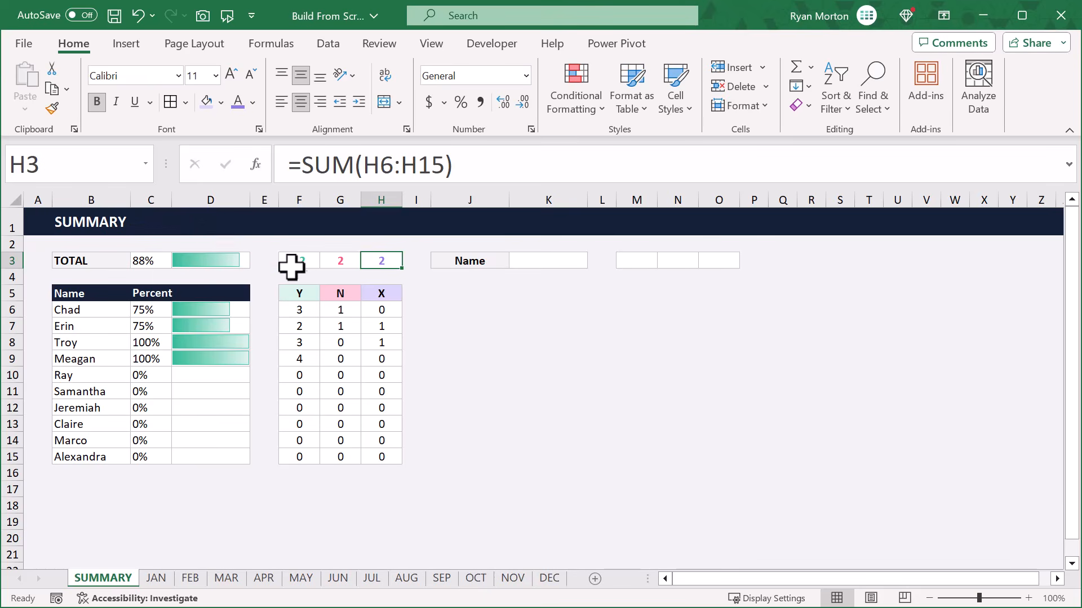
# - Copy the formatting of the totals F3:H3 onto the empty cells M3:O3
pyautogui.moveTo(297, 261); pyautogui.dragTo(377, 263)
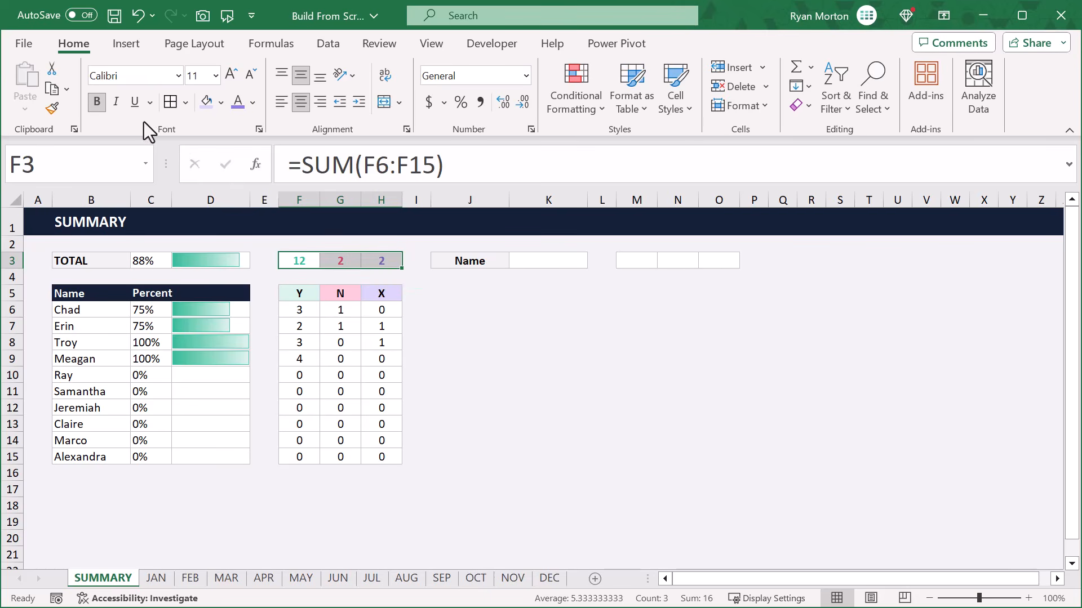
pyautogui.click(52, 108)
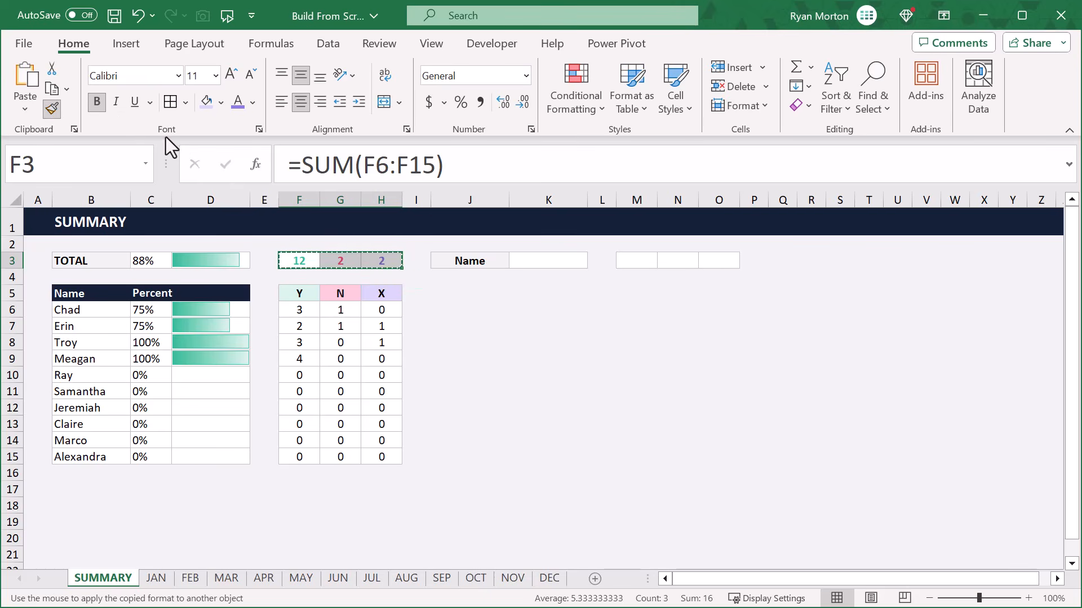
pyautogui.click(633, 259)
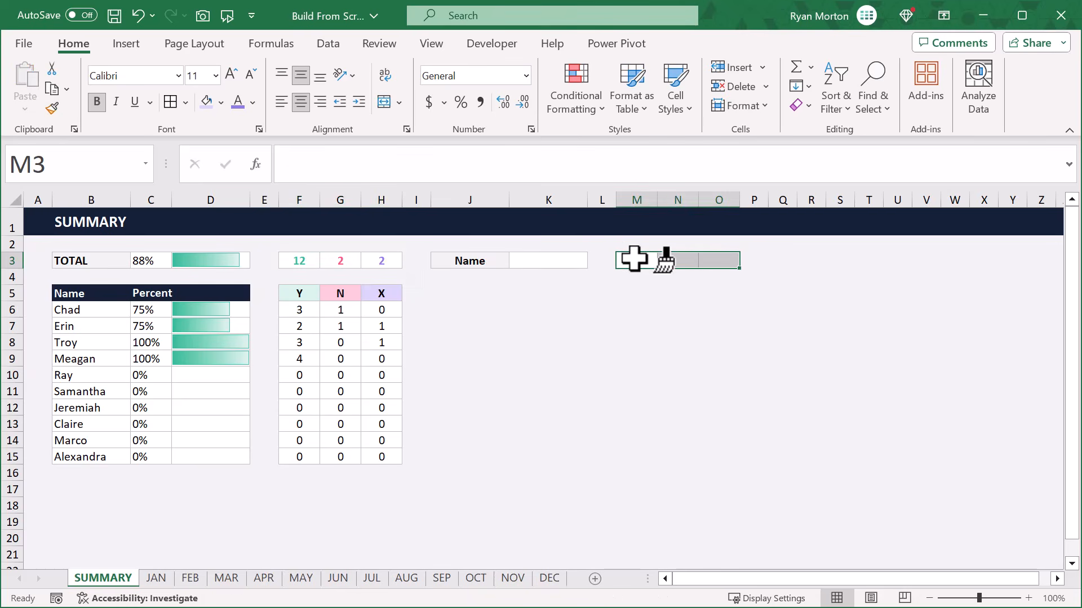
# - Begin the M3 formula with =IF(ISBLANK($K$3),F3, so a blank name cell returns the overall Y total
pyautogui.click(636, 259)
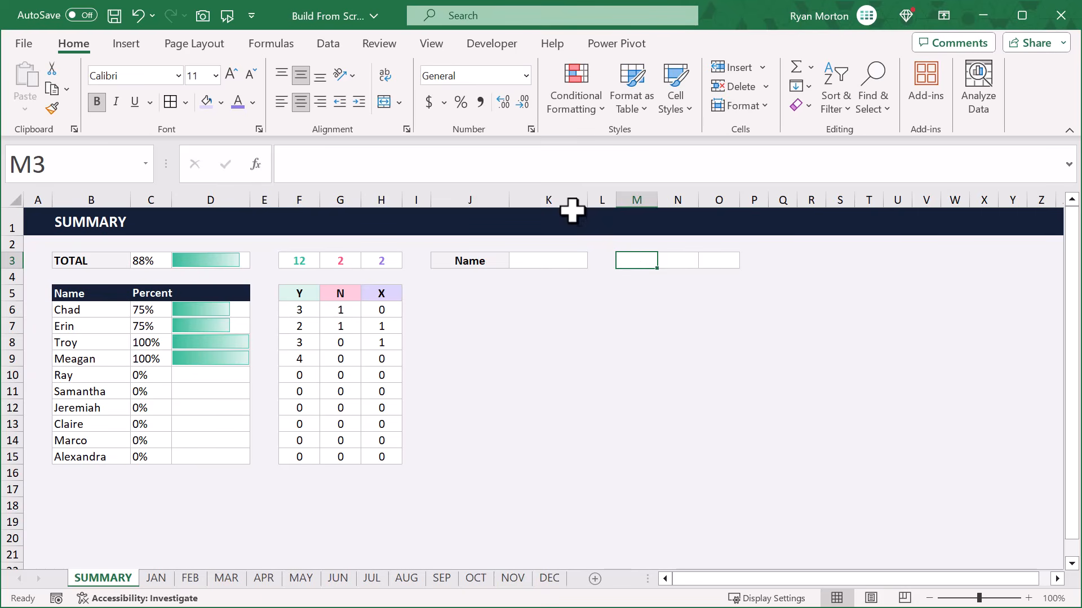
pyautogui.click(625, 165)
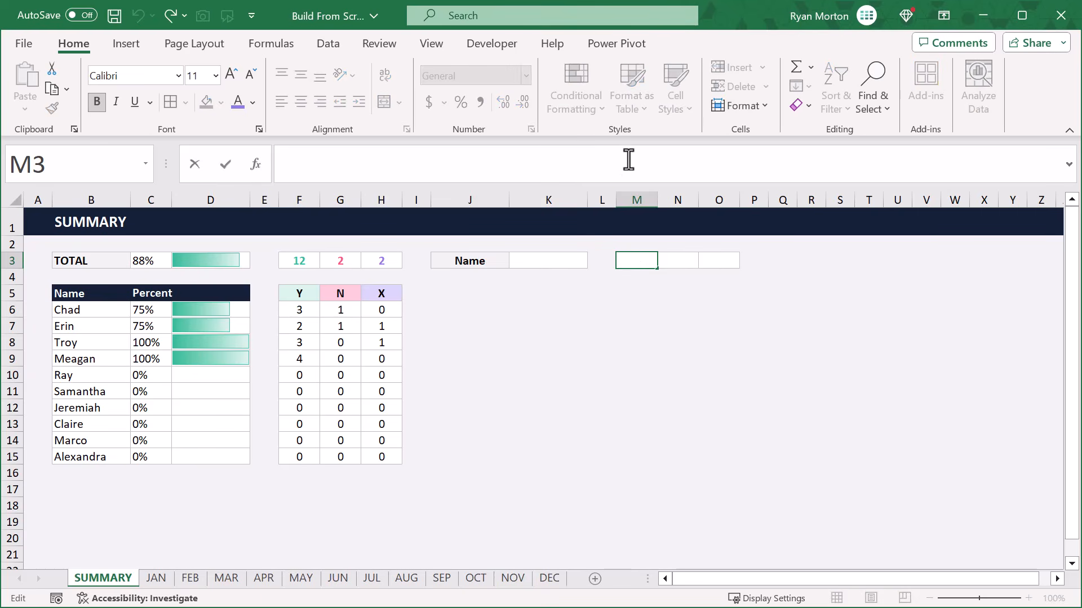
pyautogui.write('=')
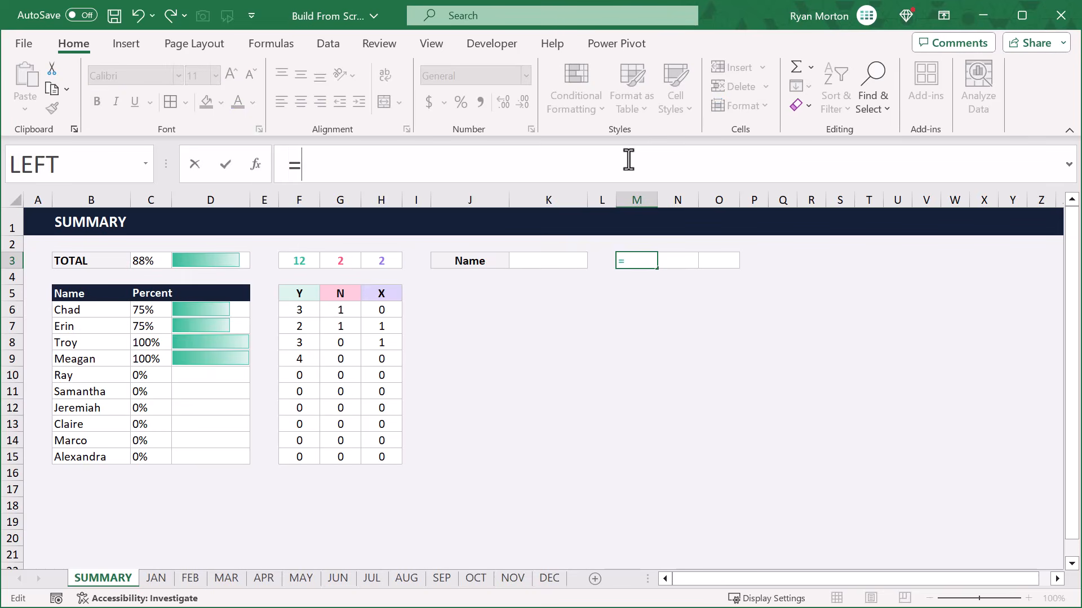
pyautogui.write('IF(')
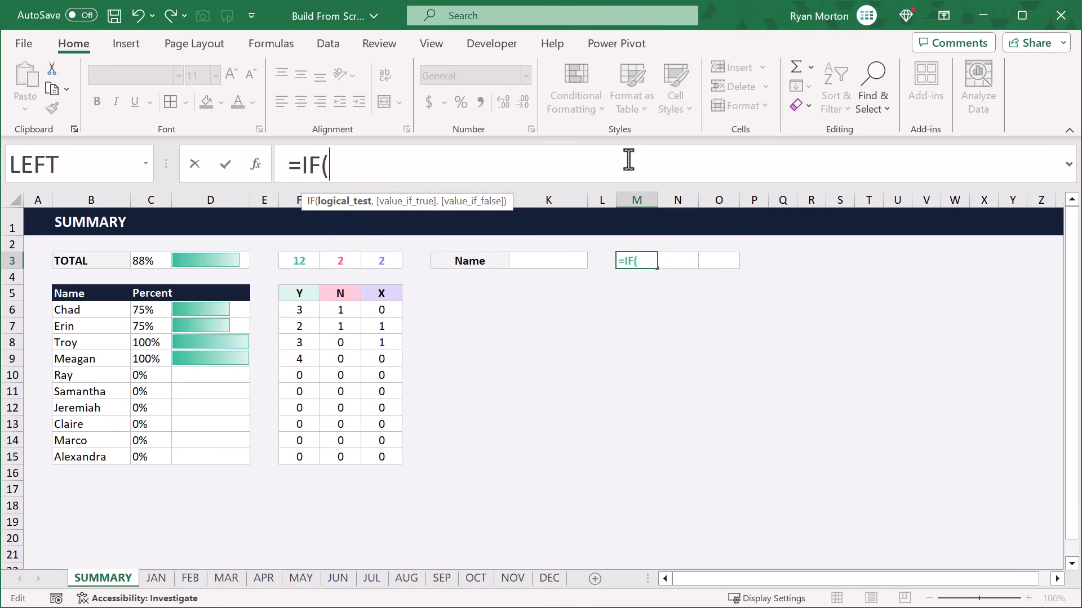
pyautogui.write('isbl')
pyautogui.press('Tab')
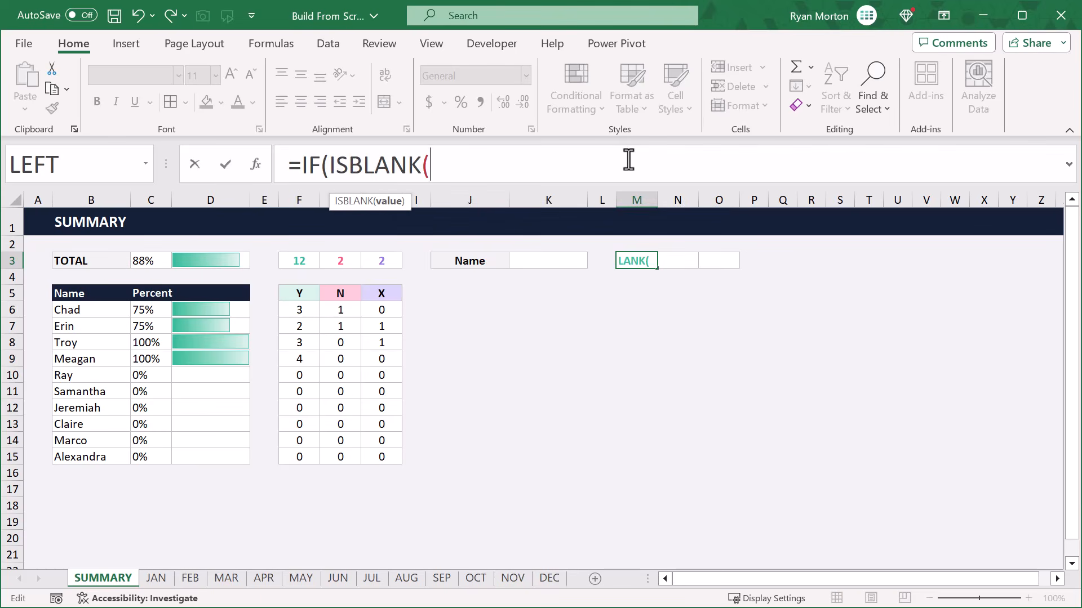
pyautogui.click(550, 256)
pyautogui.press('F4')
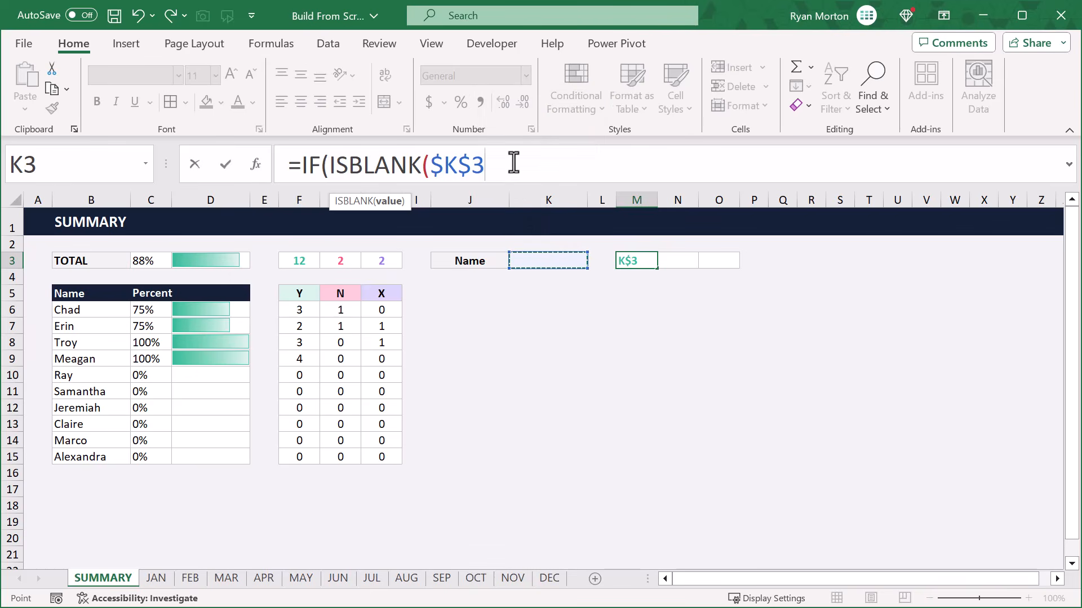
pyautogui.write(')')
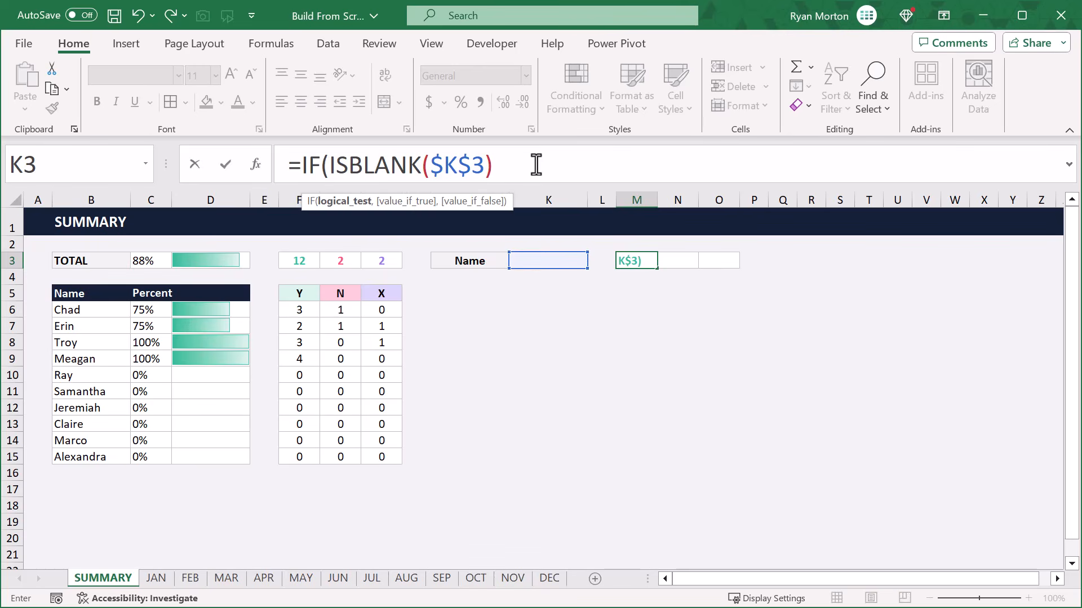
pyautogui.write(',')
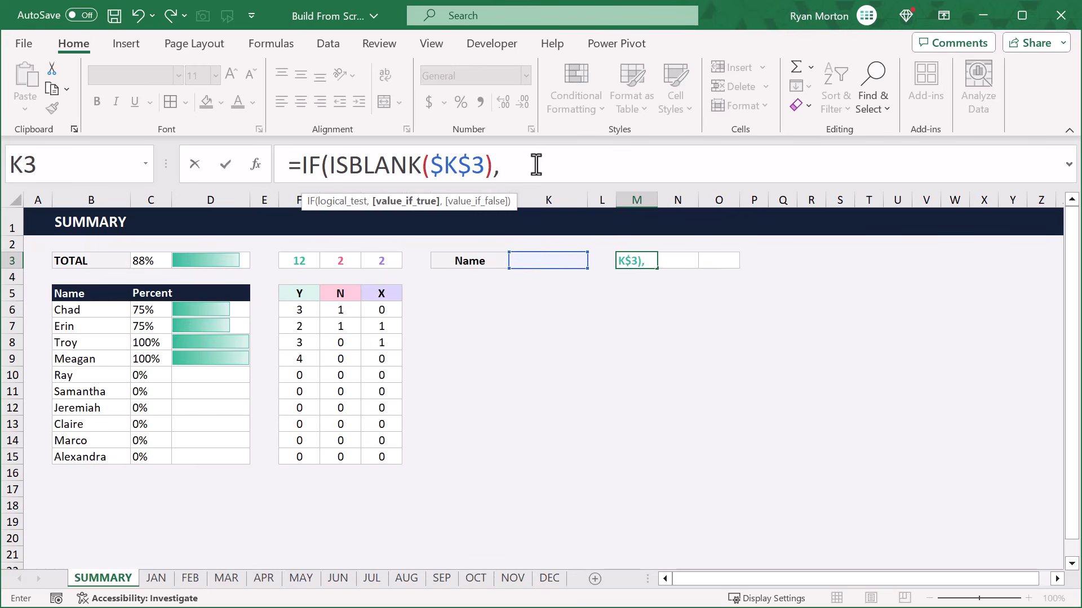
pyautogui.click(307, 259)
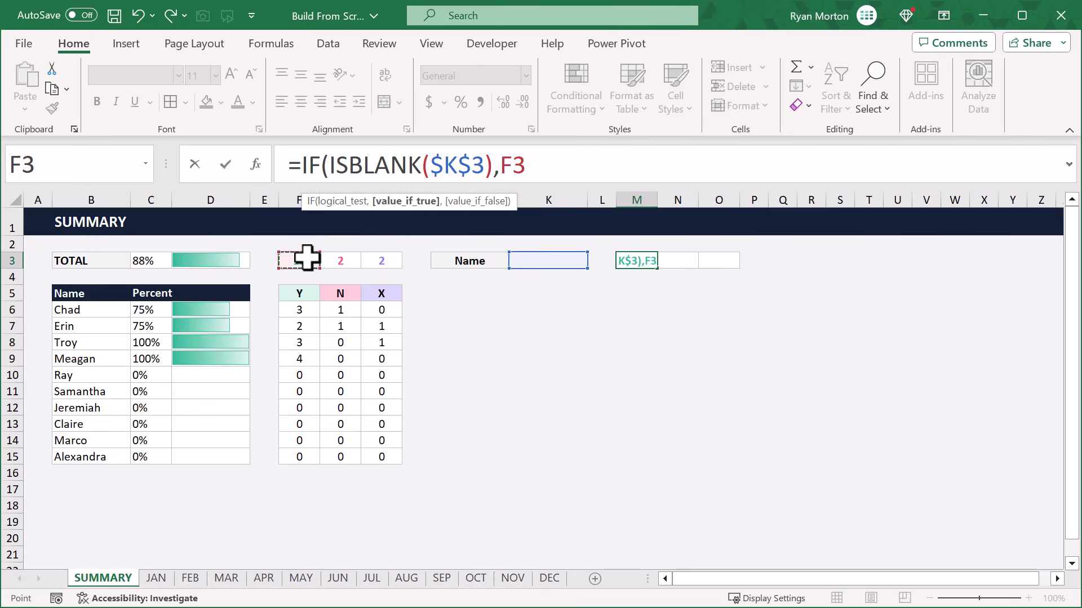
pyautogui.write(',')
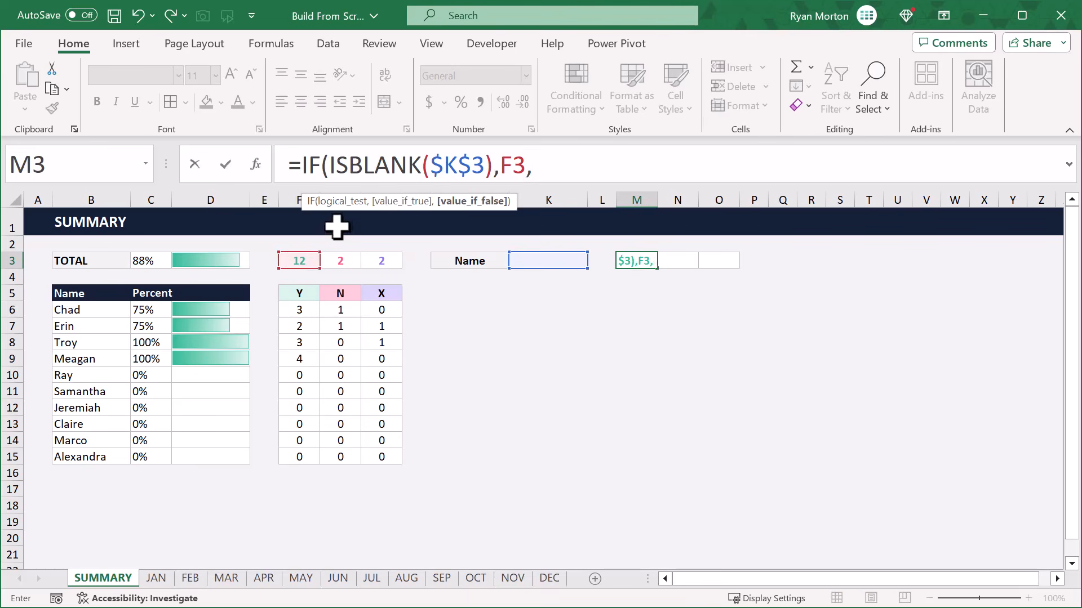
# - Add INDEX(F$6:F$15 as the false result of the M3 formula, with the rows locked
pyautogui.write('Ind')
pyautogui.press('Tab')
pyautogui.write('F6:F15')
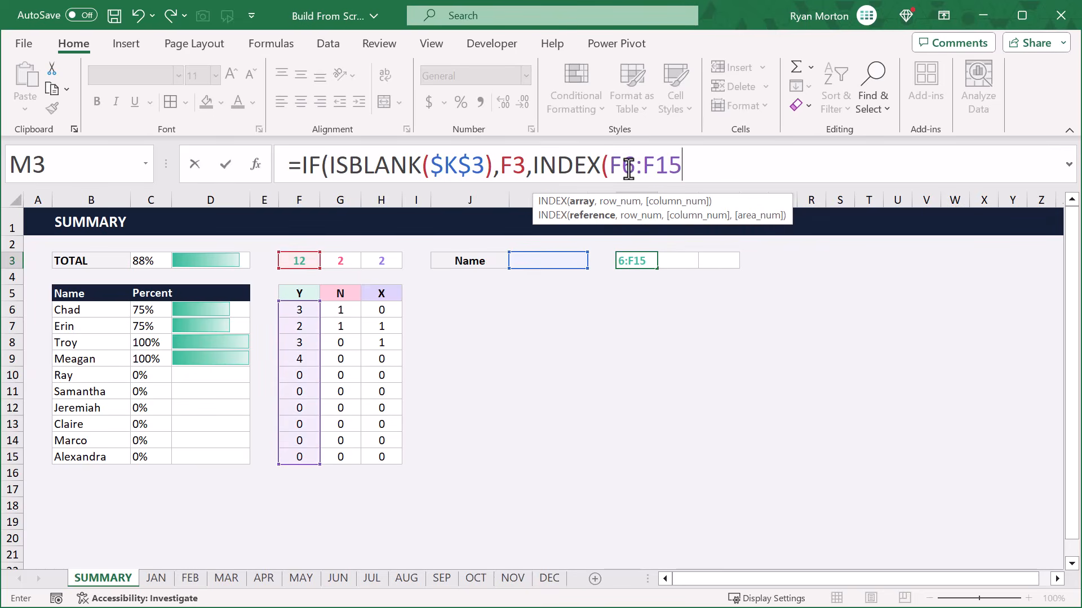
pyautogui.click(634, 168)
pyautogui.write('$')
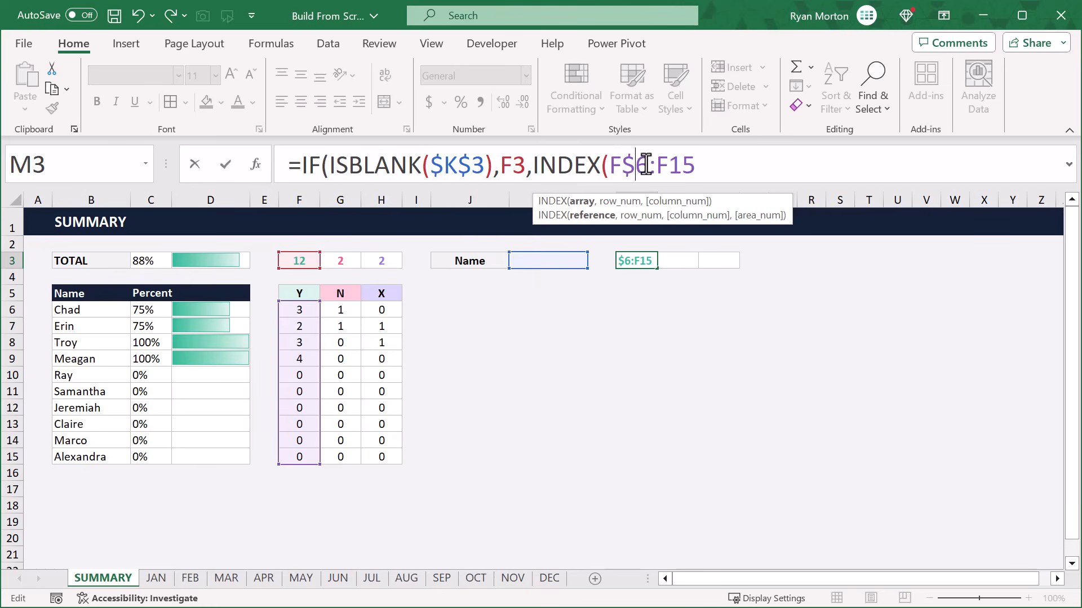
pyautogui.click(669, 167)
pyautogui.write('$')
# - Add MATCH as the row number of the M3 INDEX formula, with lookup value $K$3 and lookup range B6:B15
pyautogui.write(',')
pyautogui.write('ma')
pyautogui.press('Tab')
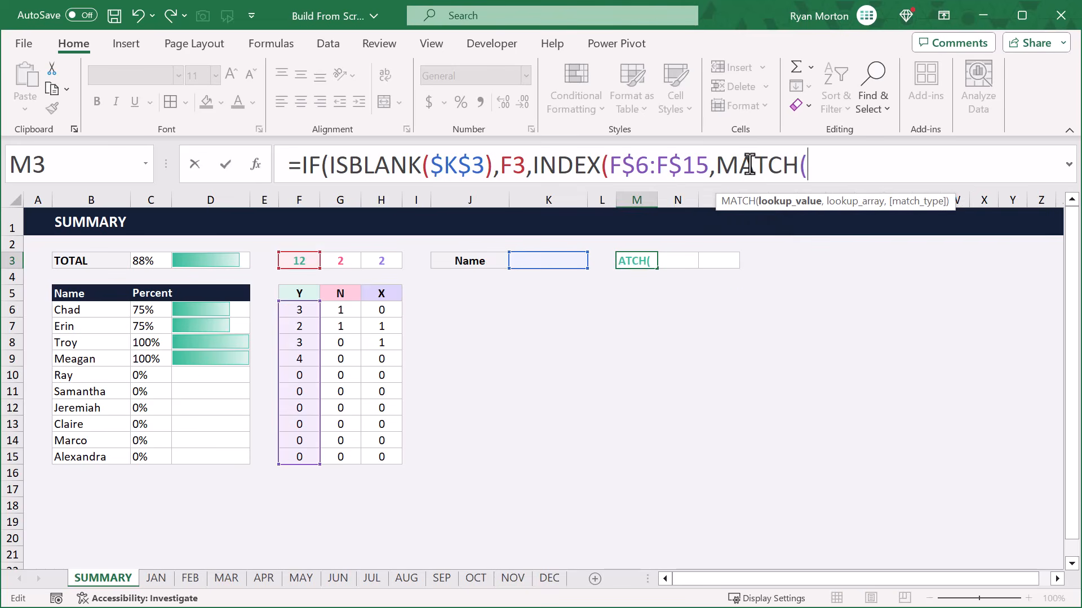
pyautogui.write('K3')
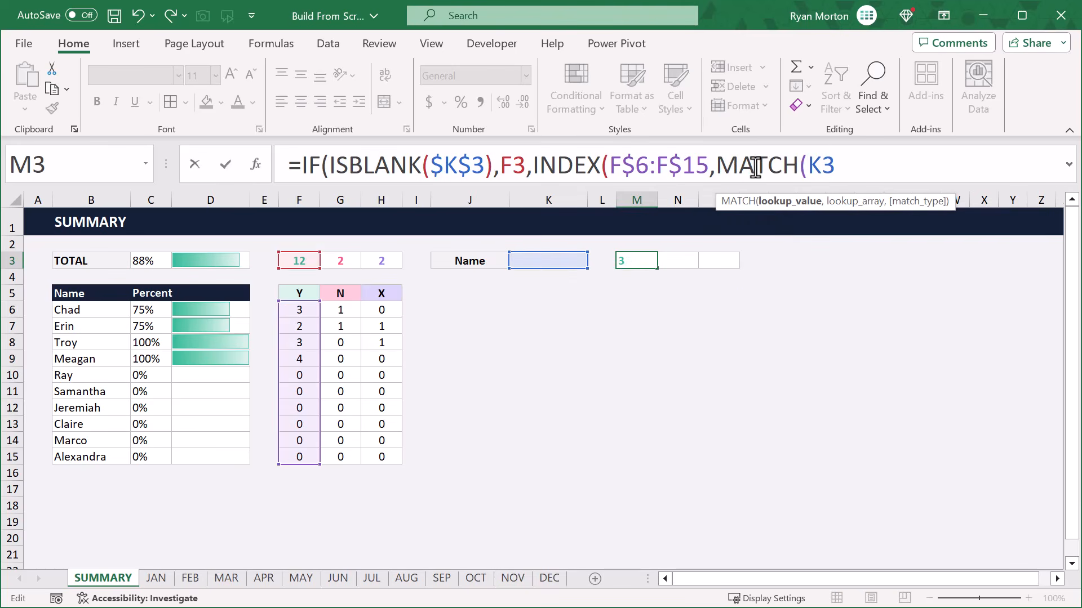
pyautogui.press('F4')
pyautogui.write(',B6:')
pyautogui.write('B15')
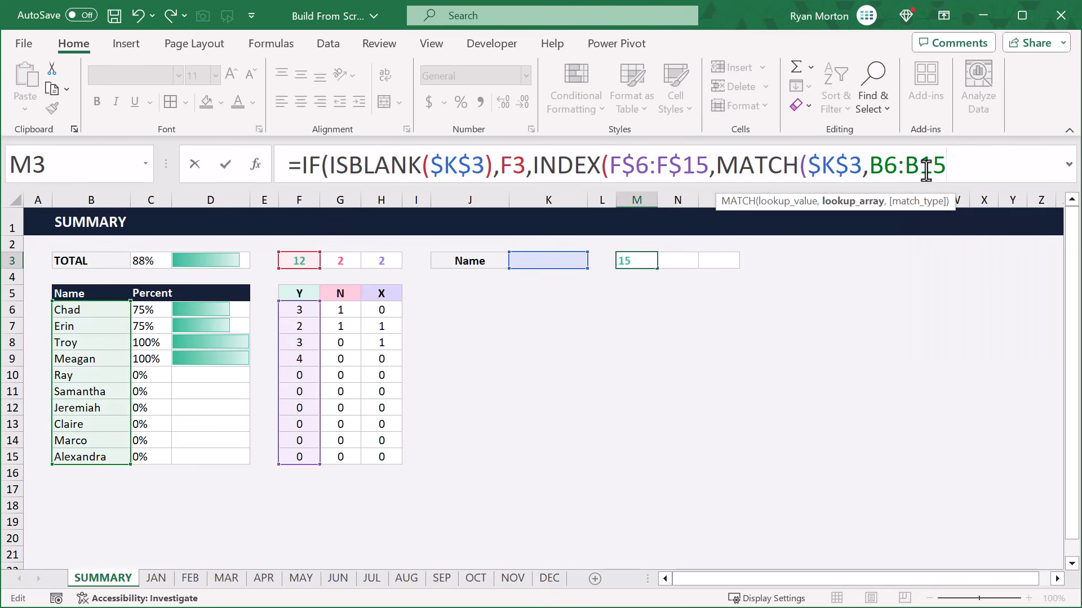
# - Make the MATCH lookup range absolute as $B$6:$B$15, set match type 0, and complete the M3 formula
pyautogui.moveTo(869, 165); pyautogui.dragTo(952, 165)
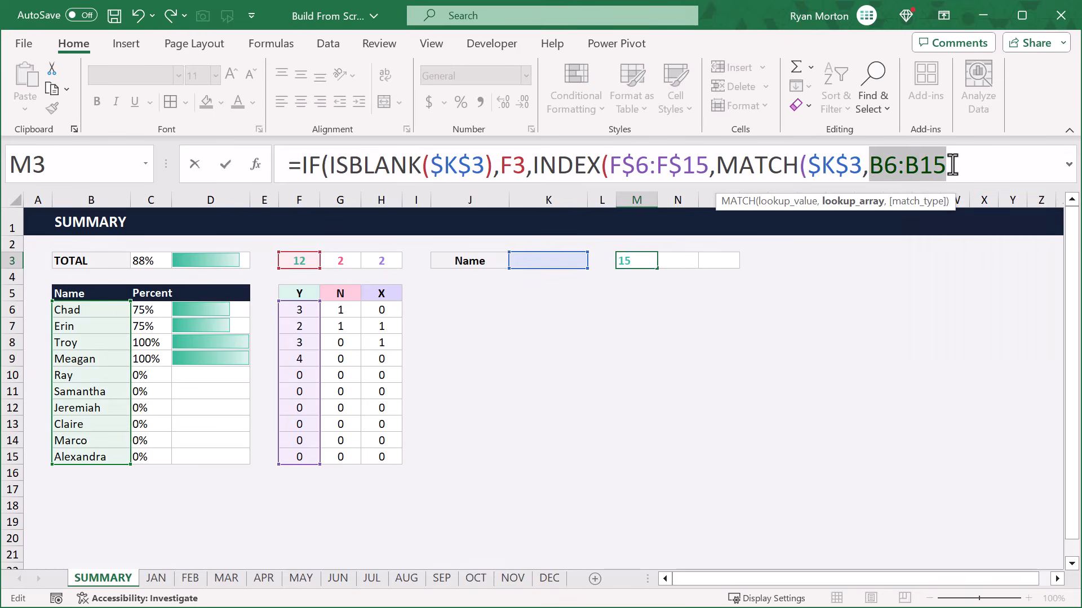
pyautogui.press('F4')
pyautogui.click(1017, 165)
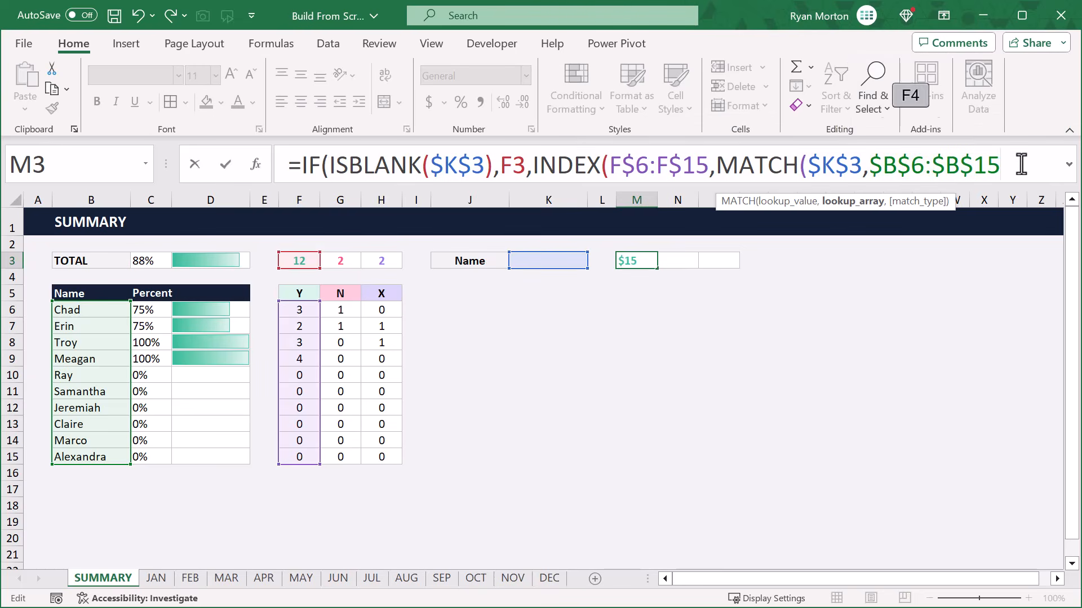
pyautogui.write(',0')
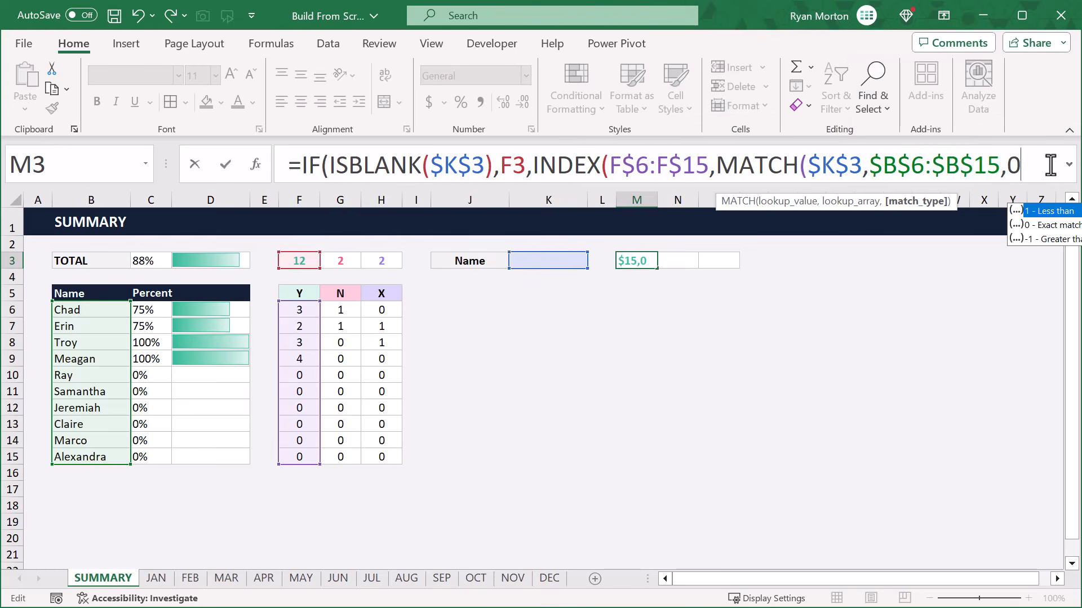
pyautogui.write(')))')
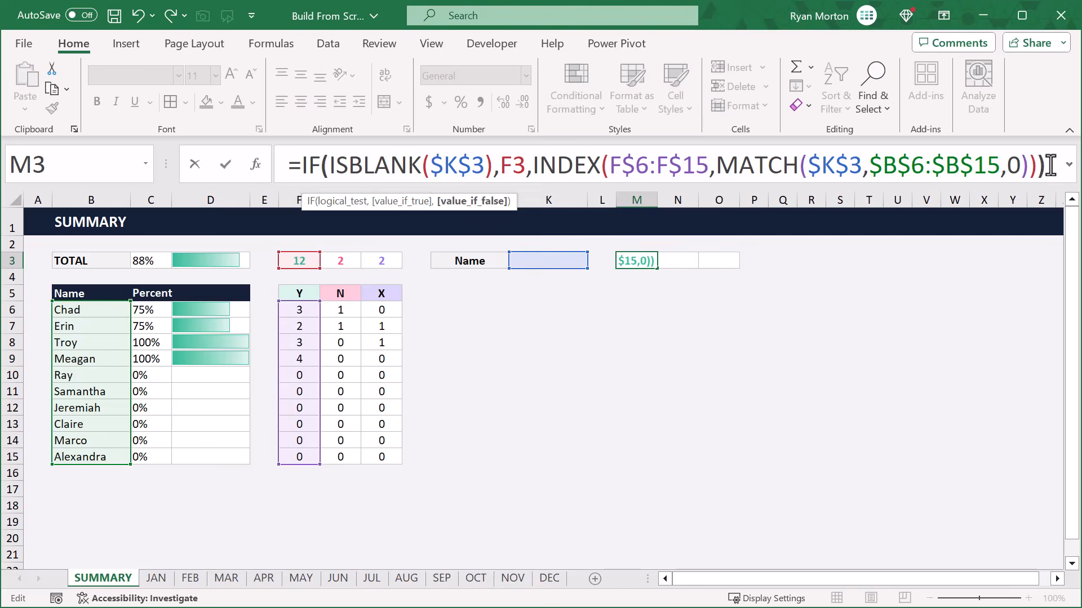
pyautogui.press('Return')
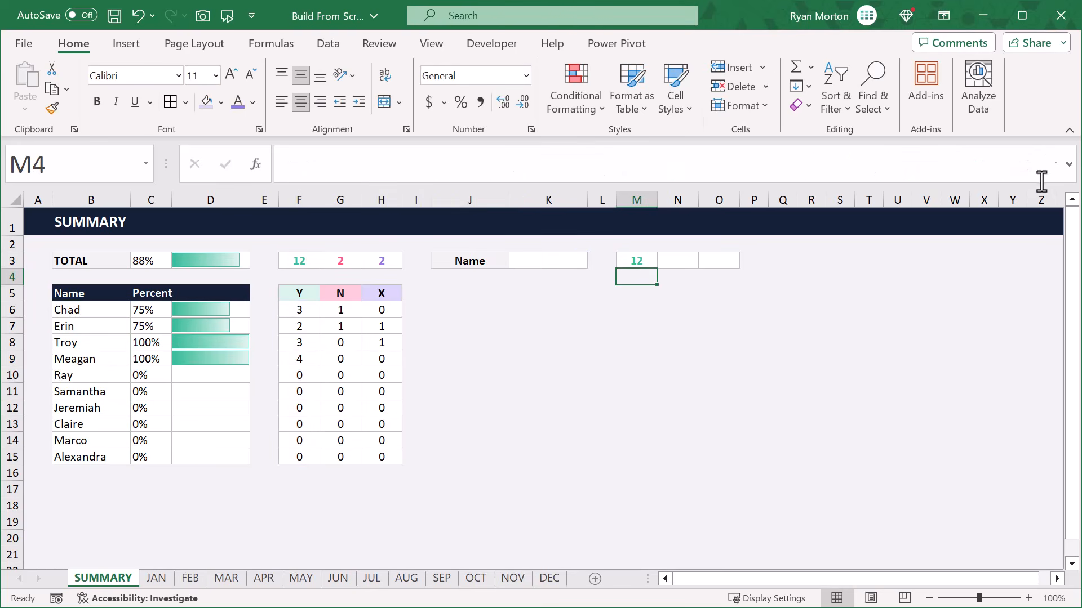
# - Fill the M3 formula across to O3 without formatting
pyautogui.click(651, 259)
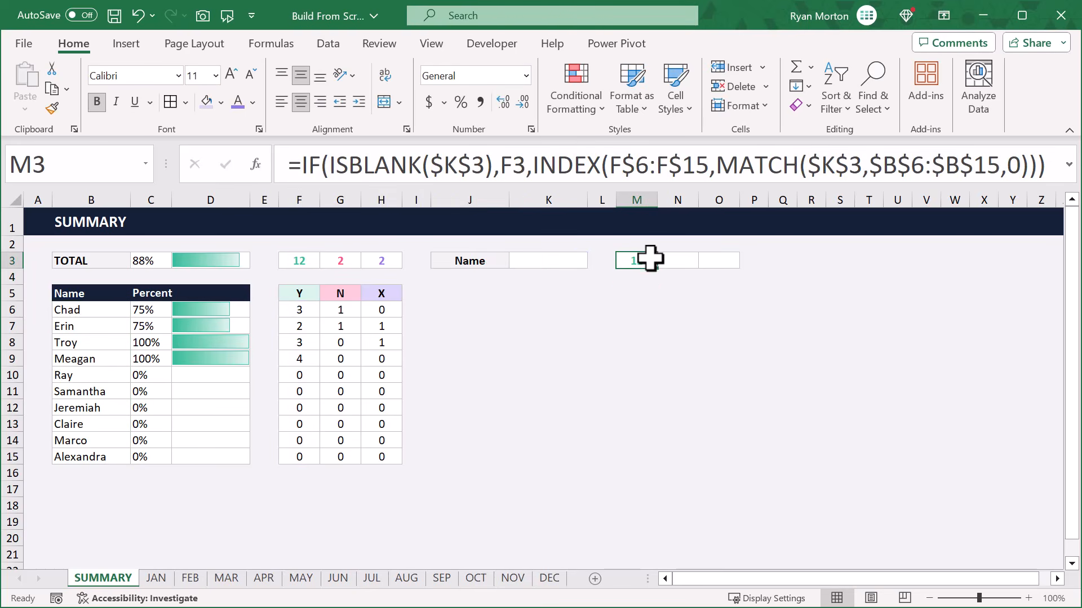
pyautogui.click(1054, 160)
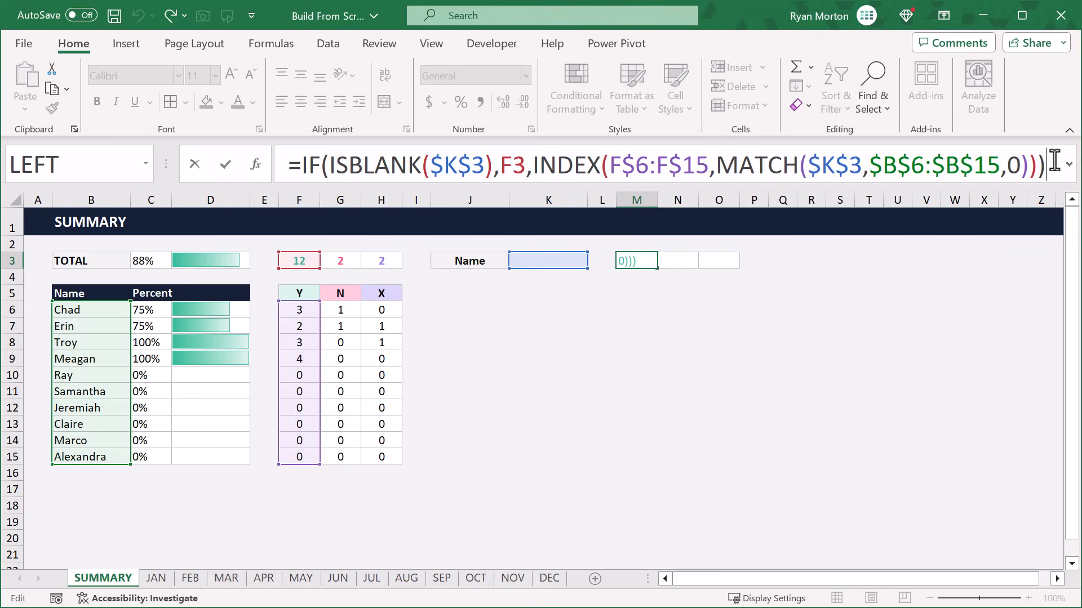
pyautogui.press('Return')
pyautogui.click(641, 260)
pyautogui.moveTo(659, 269); pyautogui.dragTo(736, 264)
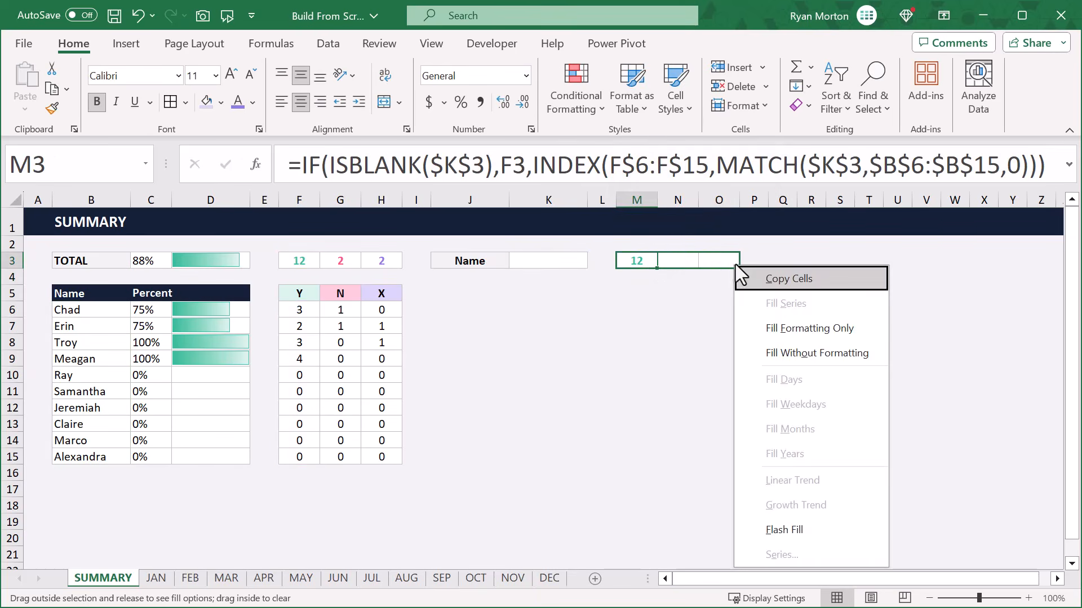
pyautogui.click(780, 352)
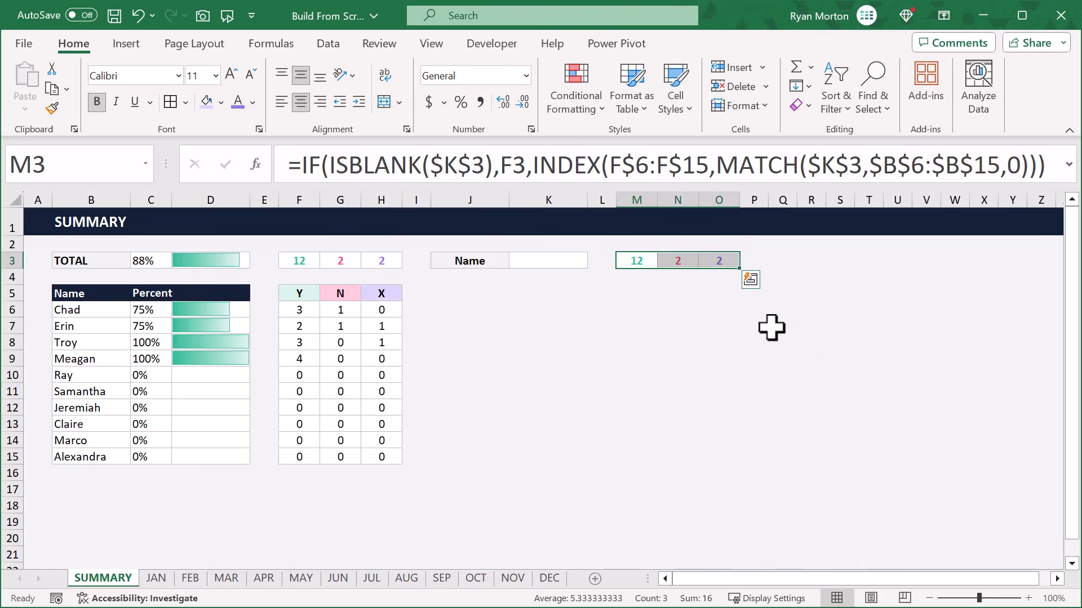
pyautogui.click(636, 260)
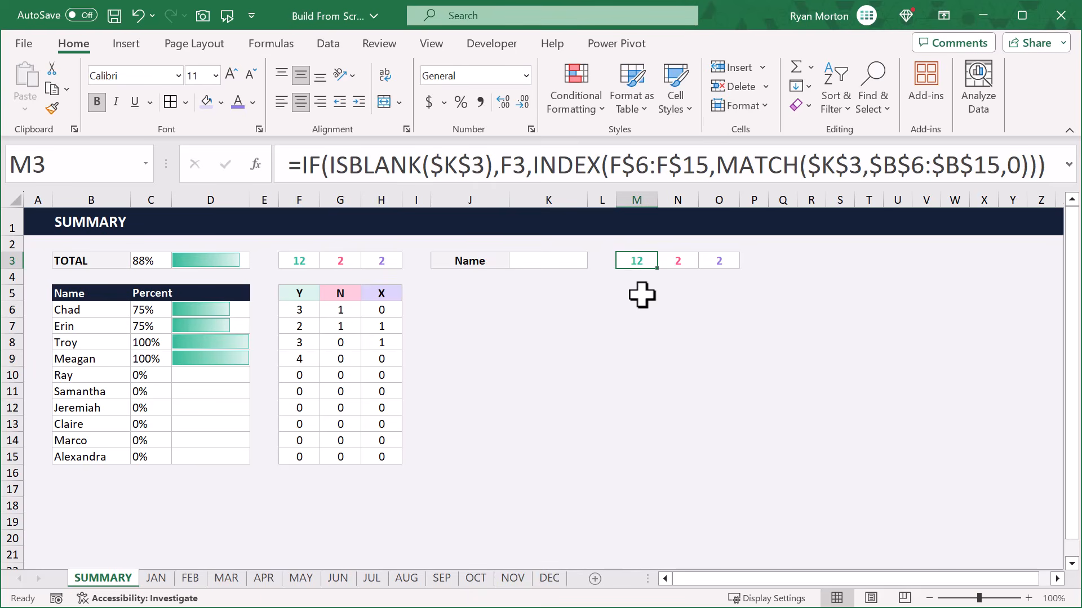
# - Add a List data validation to K3 with source =$B$6:$B$15 and choose the second name from its dropdown
pyautogui.click(560, 259)
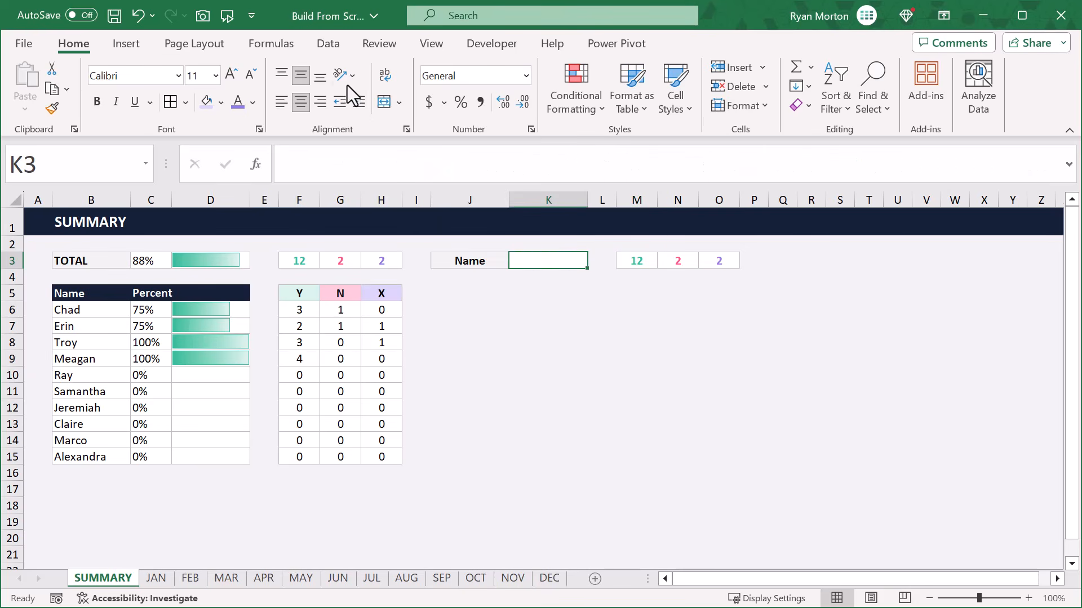
pyautogui.click(330, 45)
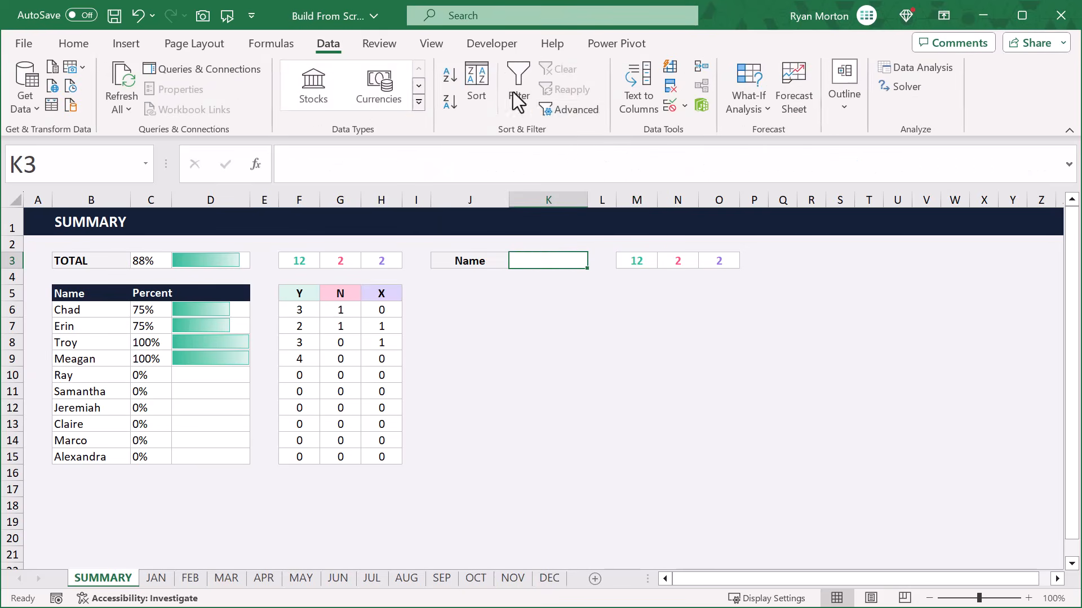
pyautogui.click(669, 107)
pyautogui.click(374, 326)
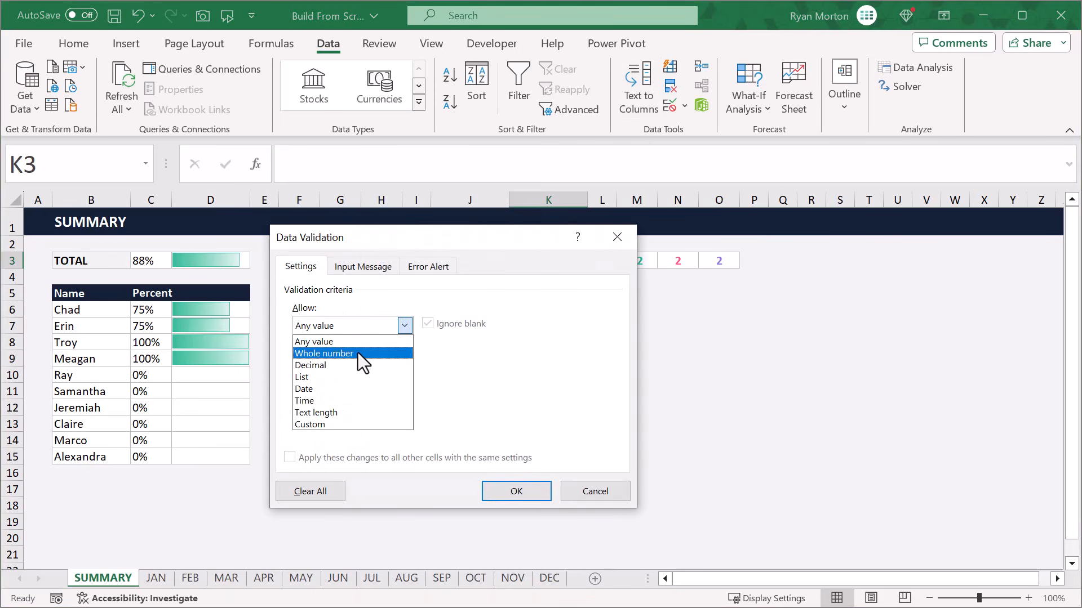
pyautogui.click(353, 377)
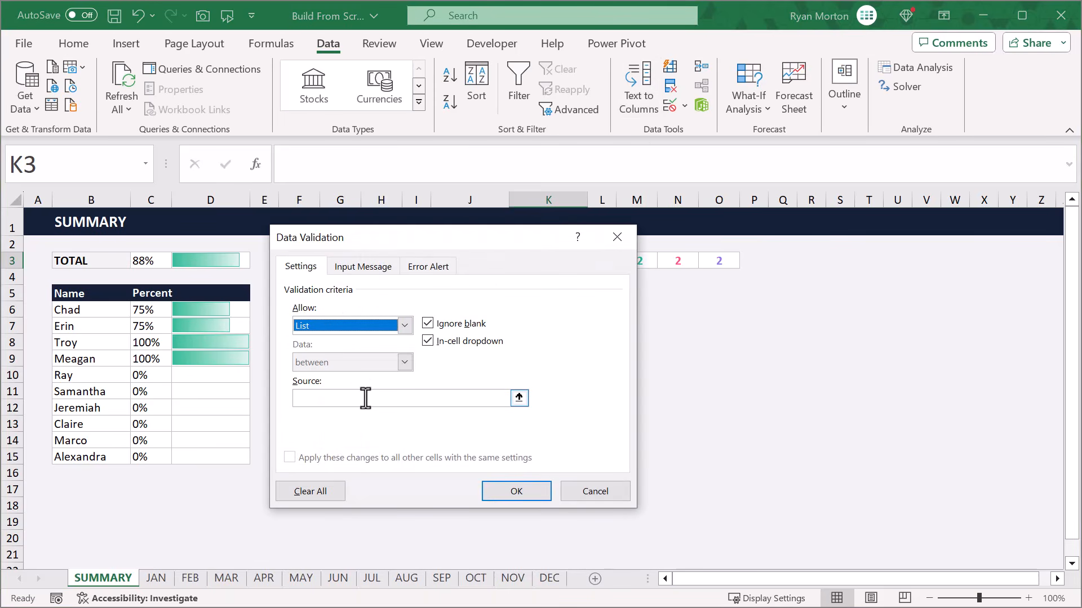
pyautogui.click(365, 397)
pyautogui.moveTo(106, 311); pyautogui.dragTo(109, 457)
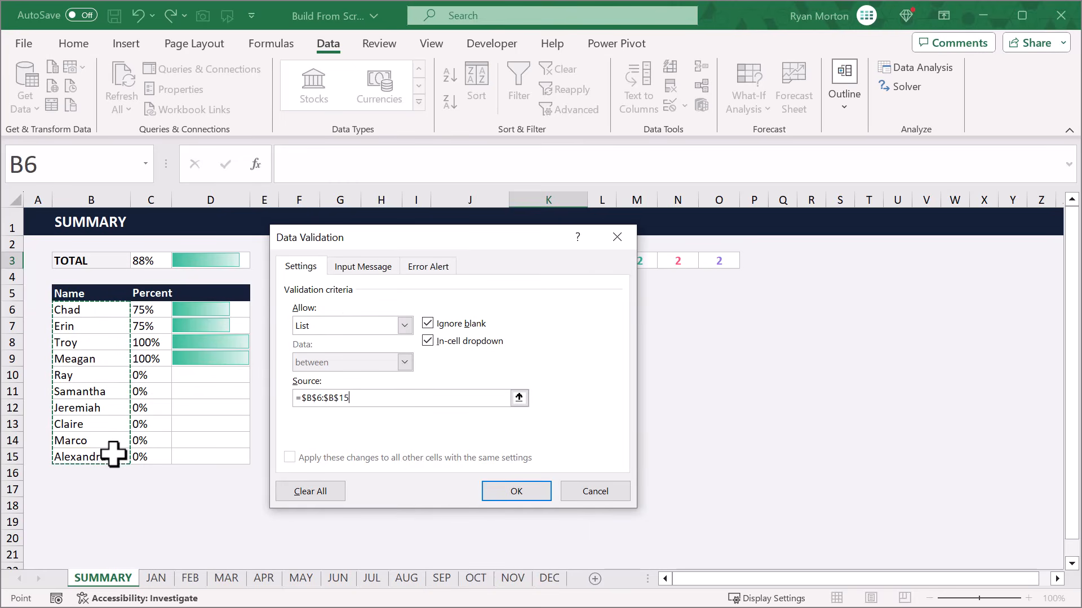
pyautogui.click(524, 494)
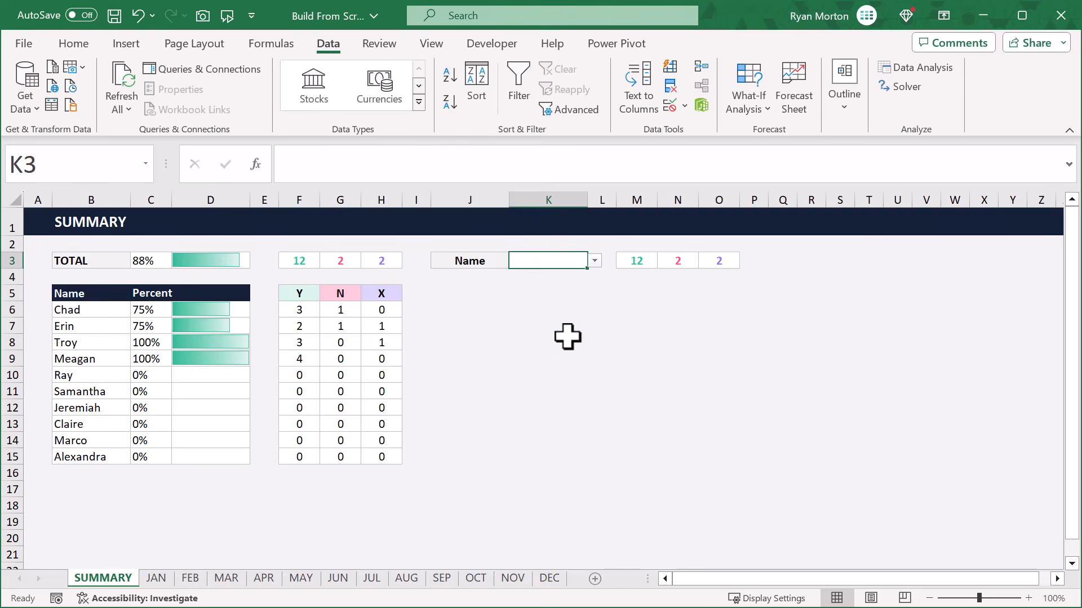
pyautogui.click(595, 261)
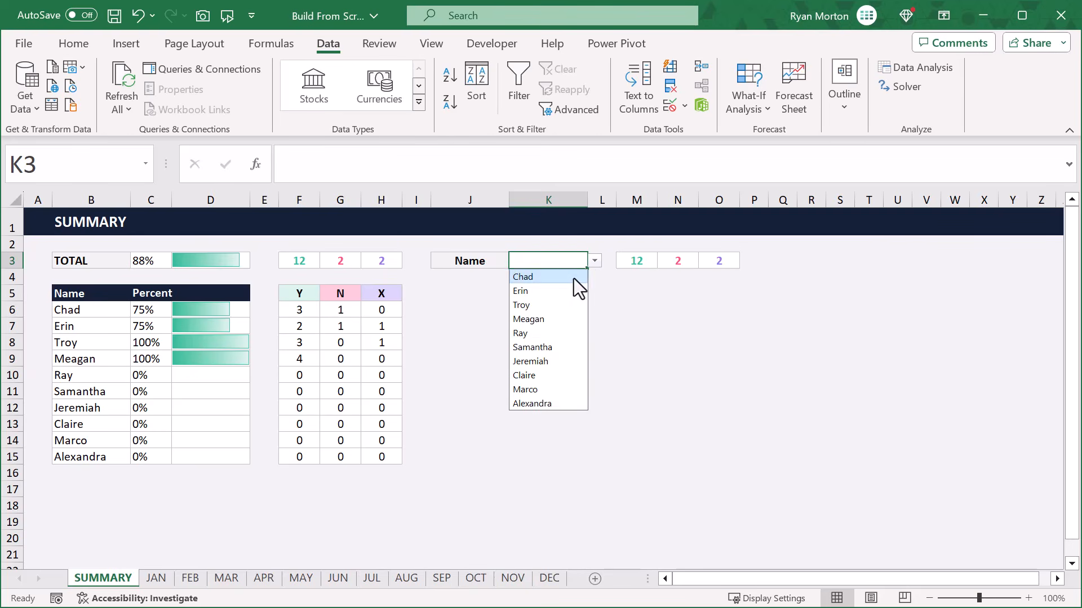
pyautogui.click(553, 292)
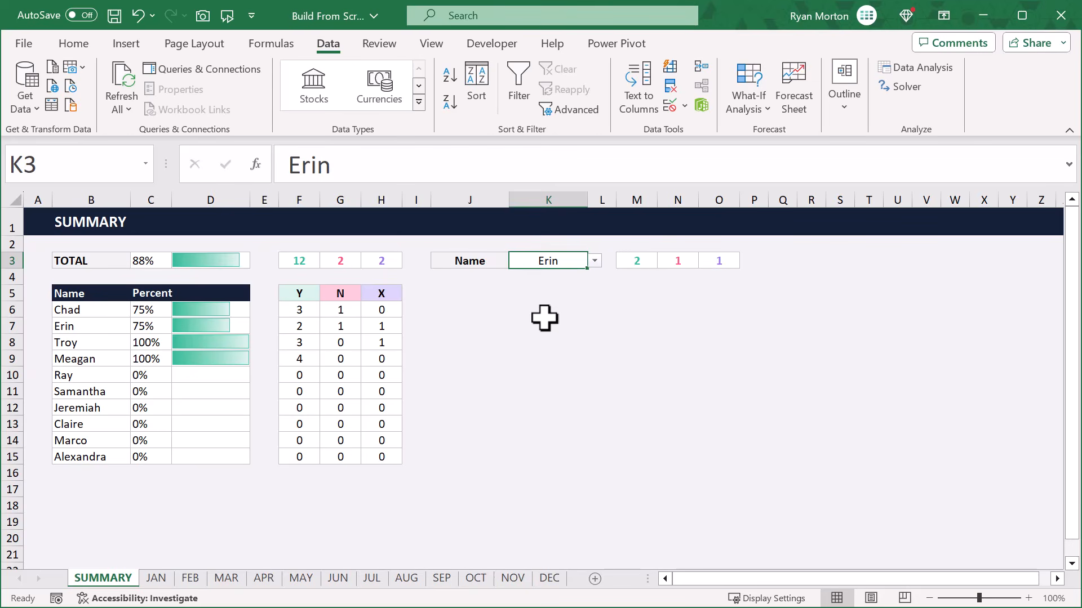
# - Begin a title formula in K6 with ="Attendance Record - "&IF(
pyautogui.click(542, 311)
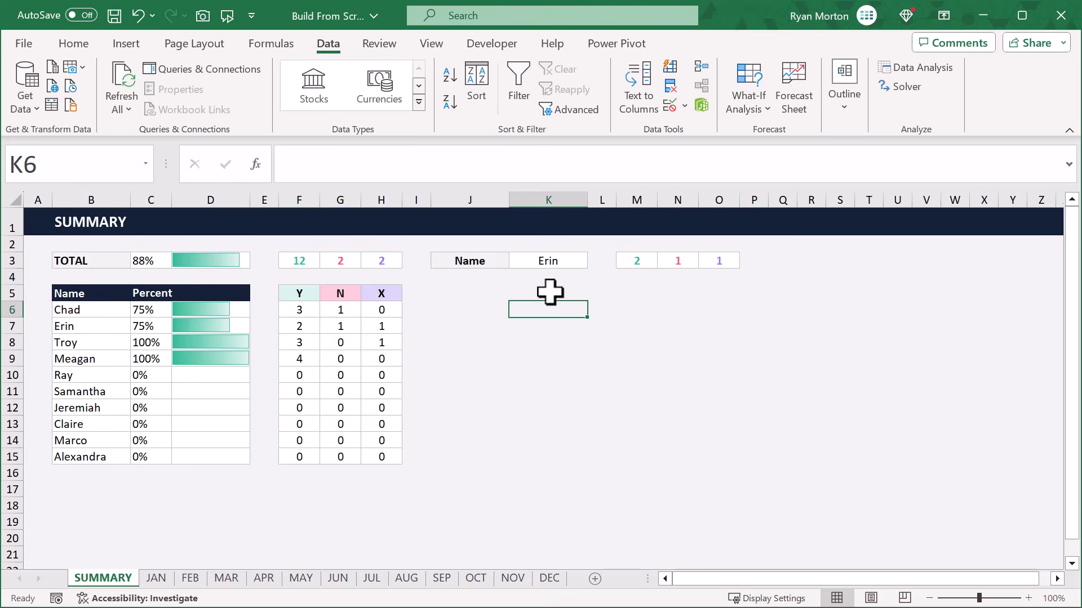
pyautogui.click(619, 162)
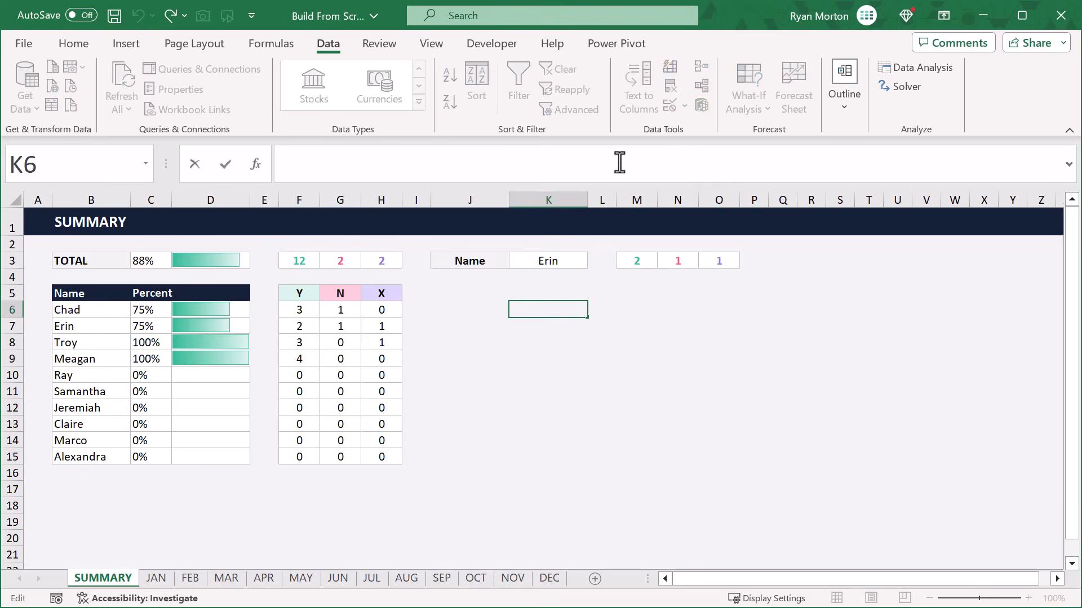
pyautogui.write('="Atte')
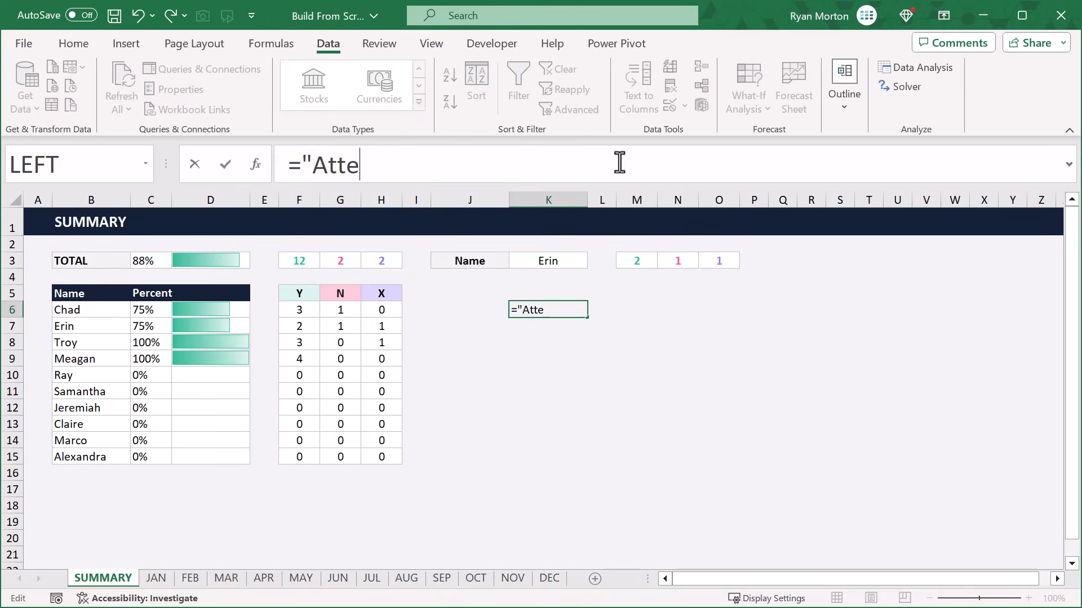
pyautogui.write('ndance Recor')
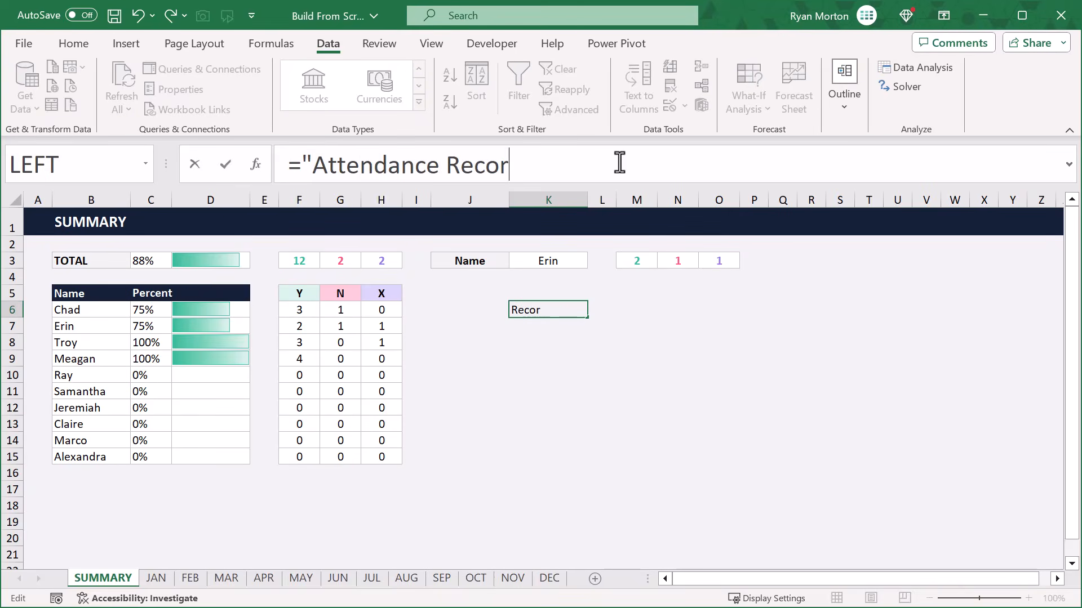
pyautogui.write('d - "&IF(')
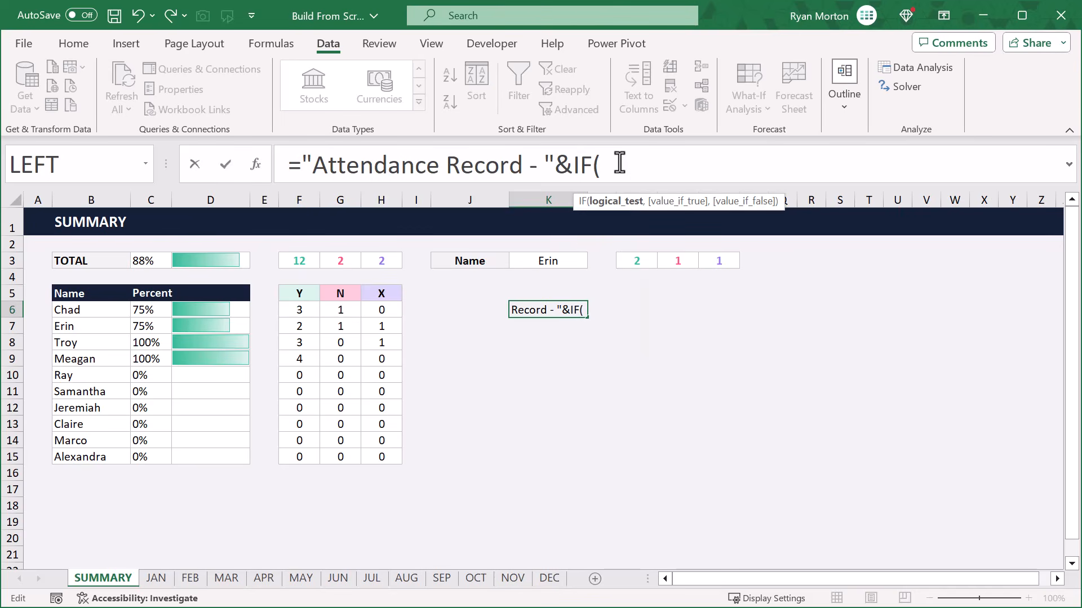
# - Complete the K6 formula with ISBLANK(K3),"All",K3) so the title shows All or the selected name
pyautogui.write('isbl')
pyautogui.press('Tab')
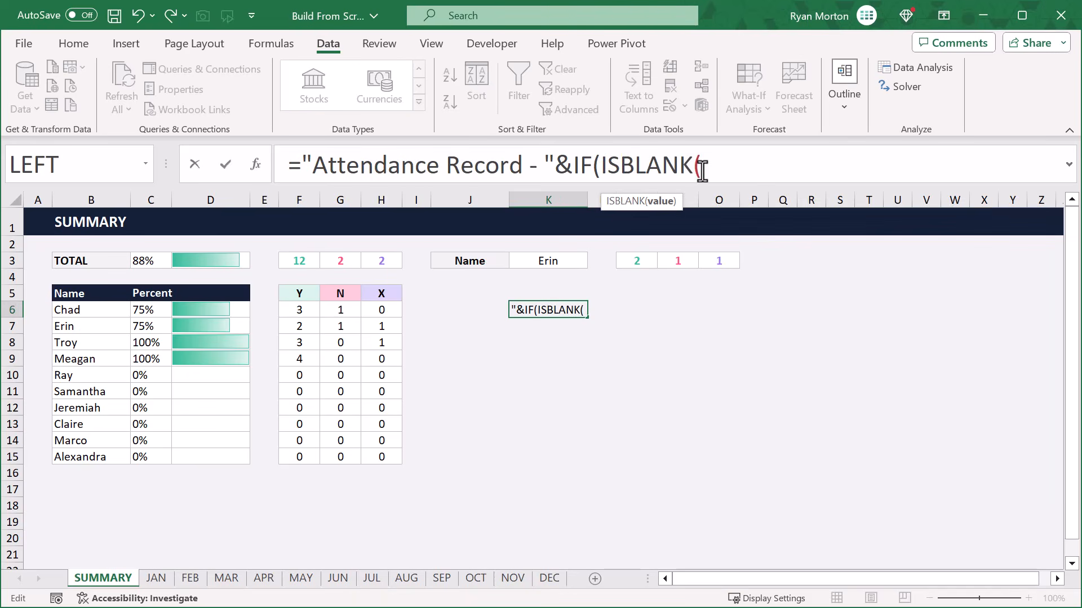
pyautogui.write('K')
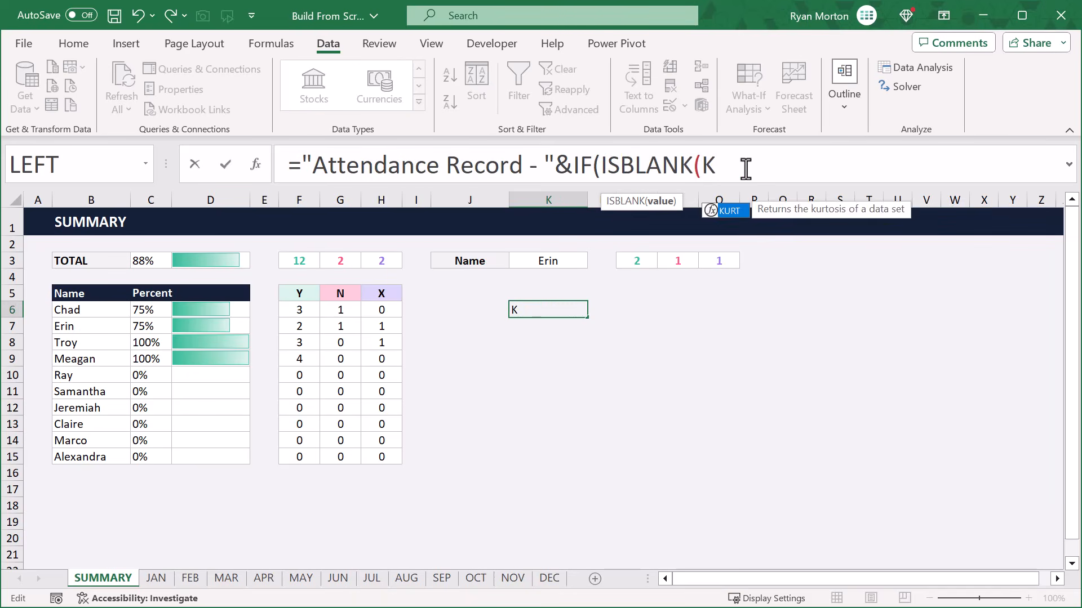
pyautogui.write('3)')
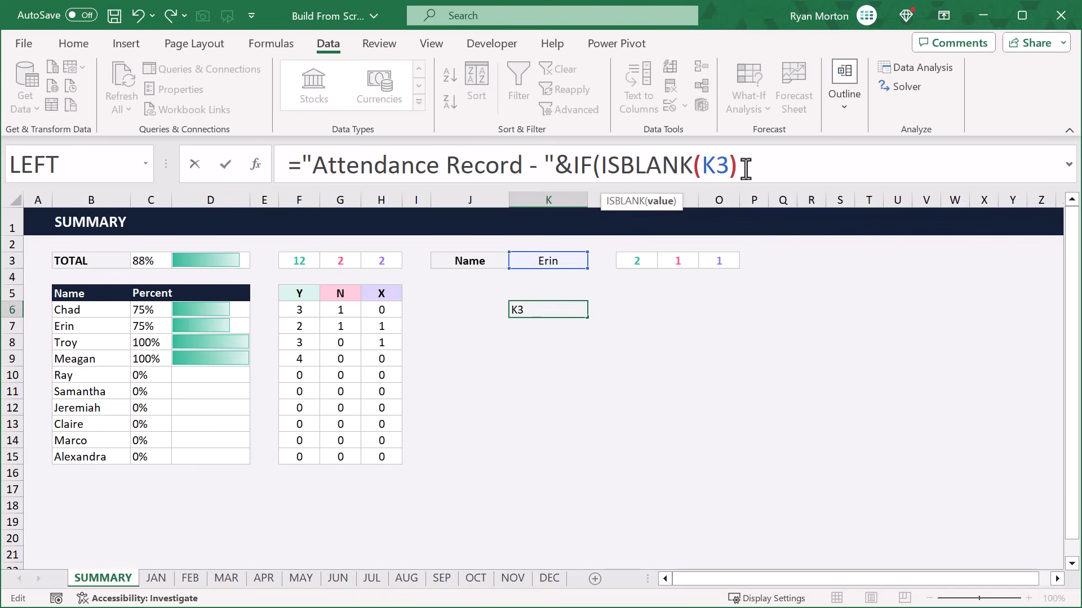
pyautogui.write(',')
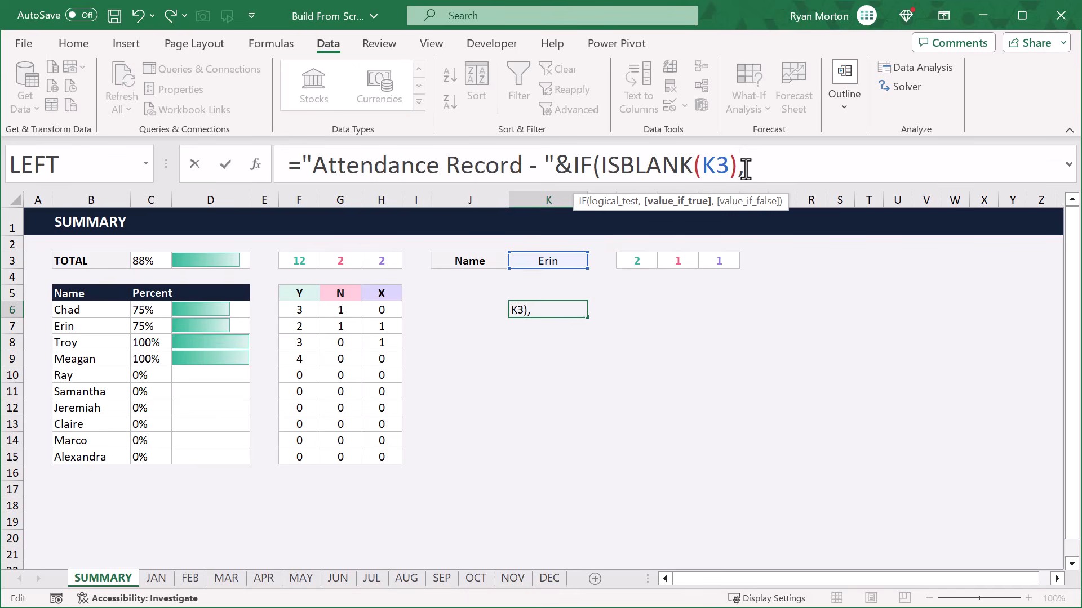
pyautogui.write('"All"')
pyautogui.write(',')
pyautogui.write('K3')
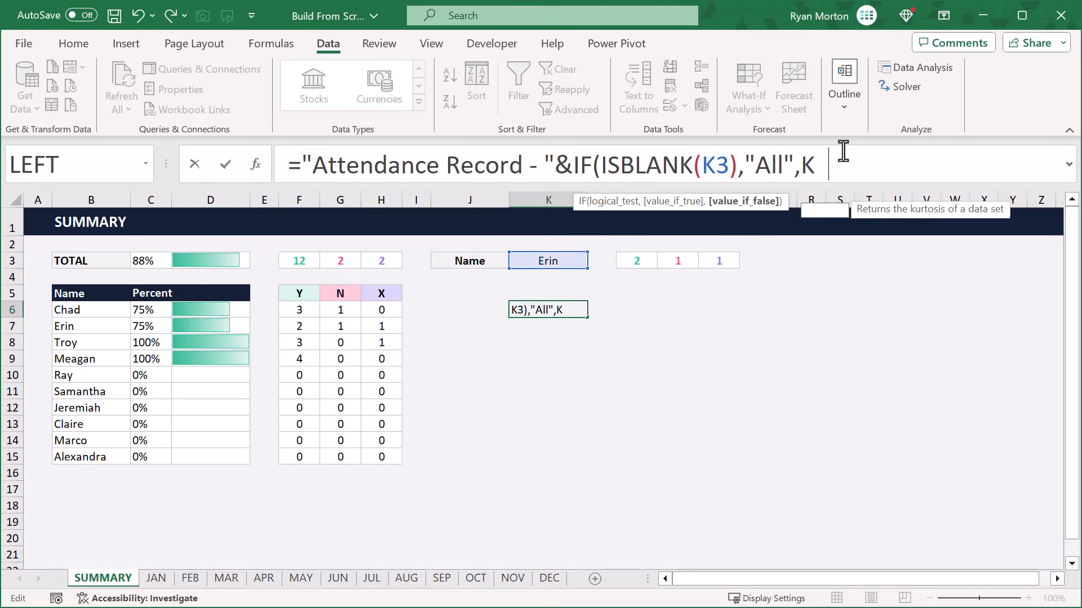
pyautogui.write(')')
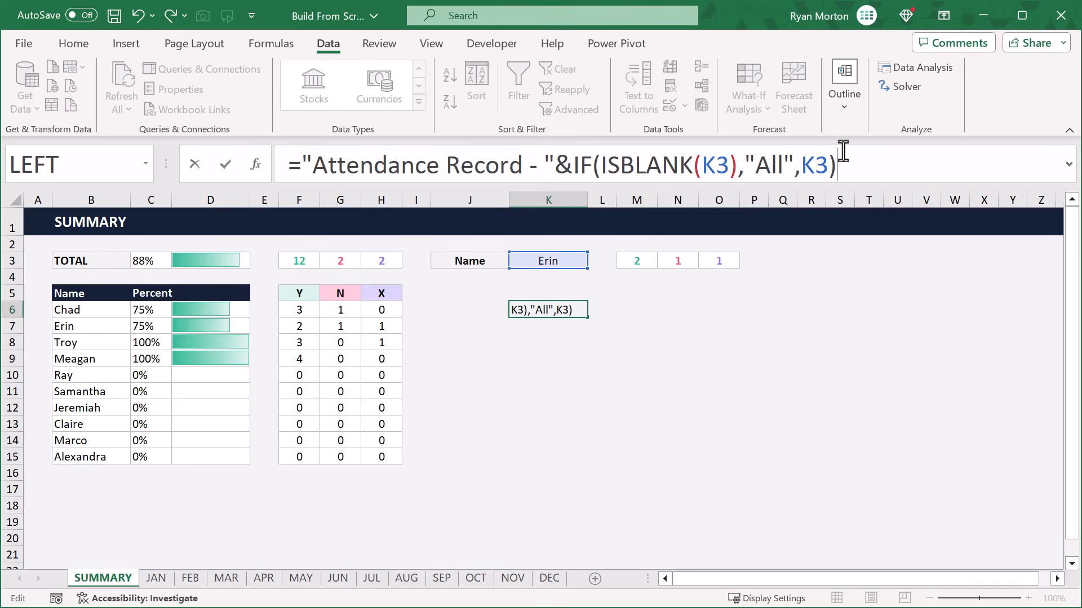
pyautogui.press('Return')
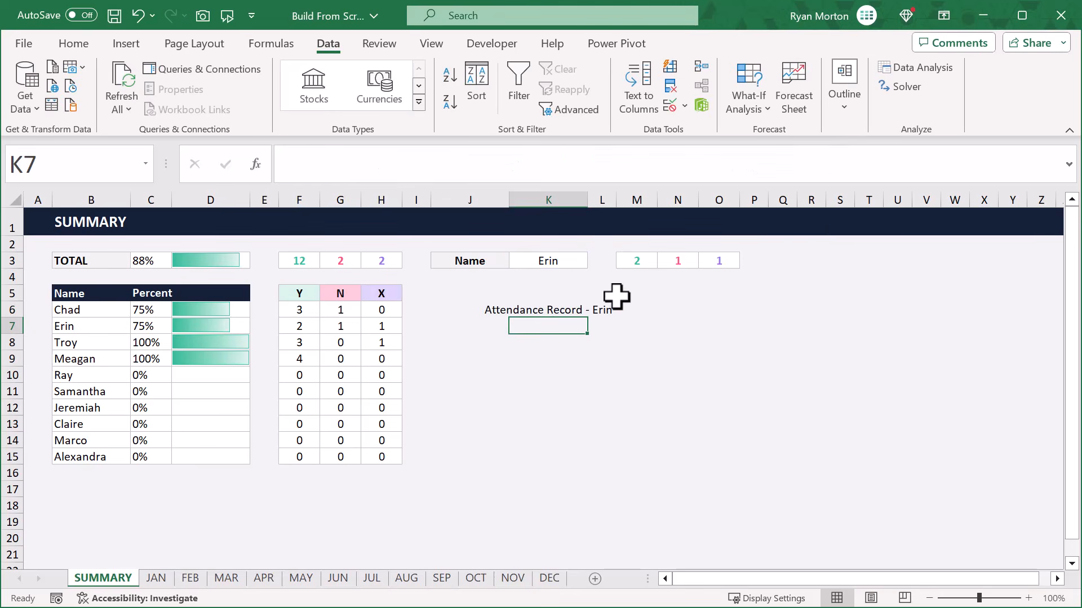
# - Review the title formula in K6 and leave it as it is
pyautogui.click(566, 308)
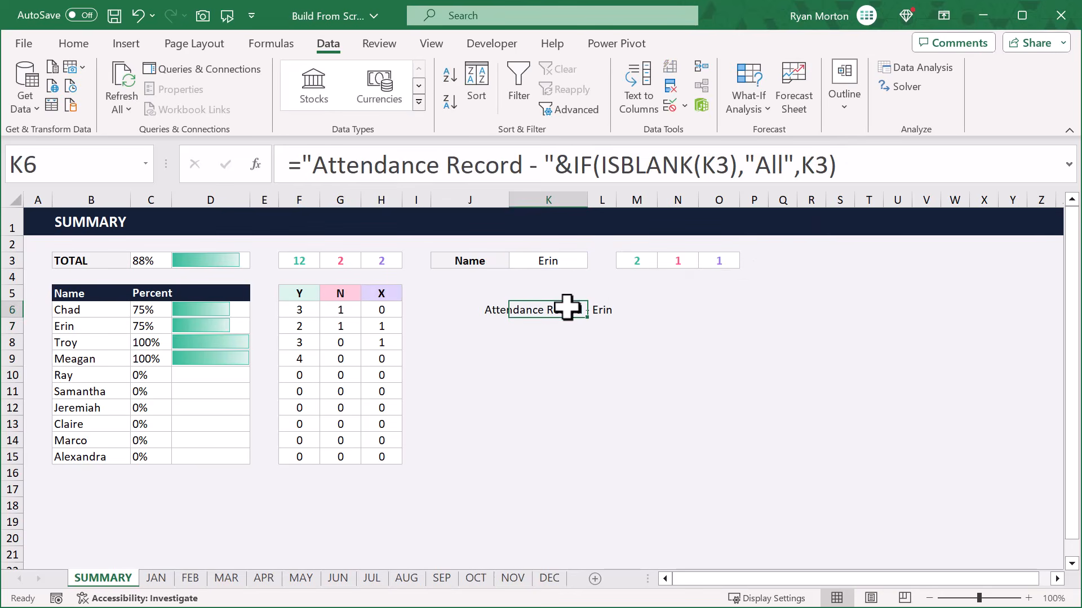
pyautogui.click(877, 171)
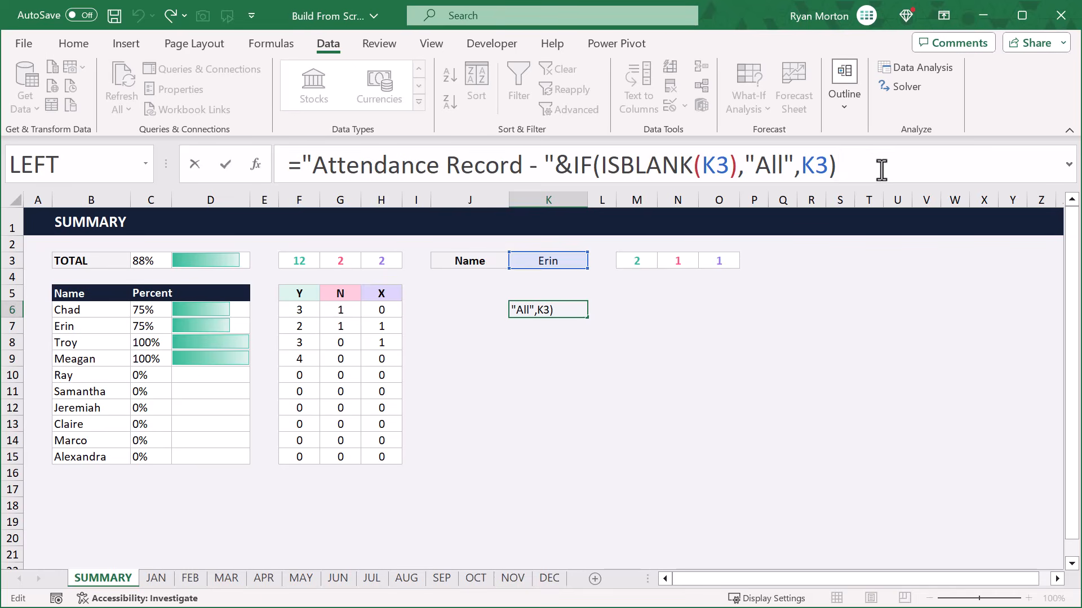
pyautogui.press('Return')
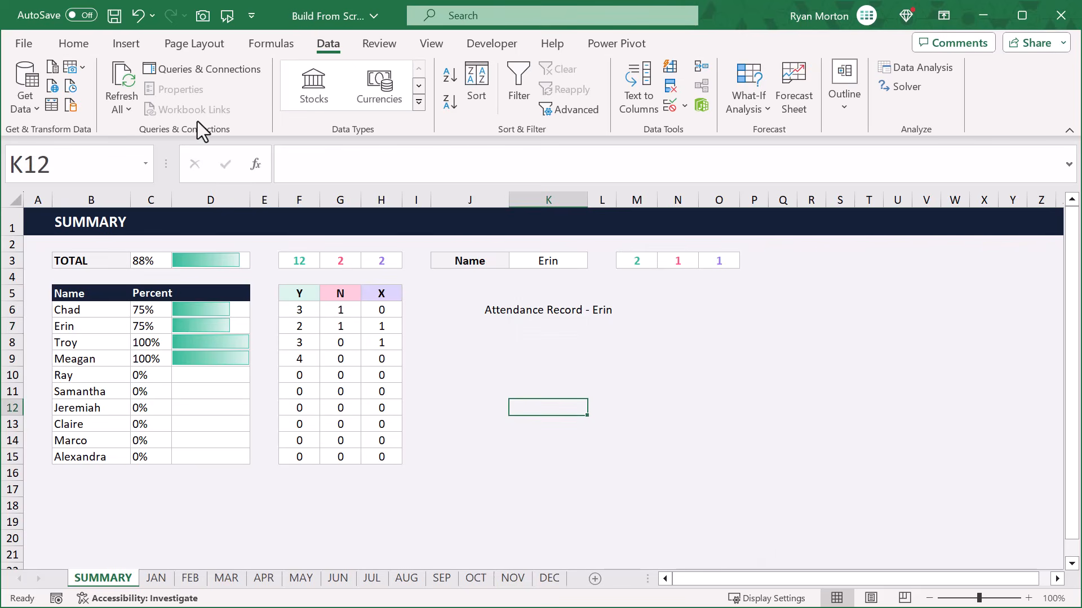
# - Insert an empty 2-D clustered column chart on the SUMMARY sheet
pyautogui.click(118, 45)
pyautogui.click(327, 67)
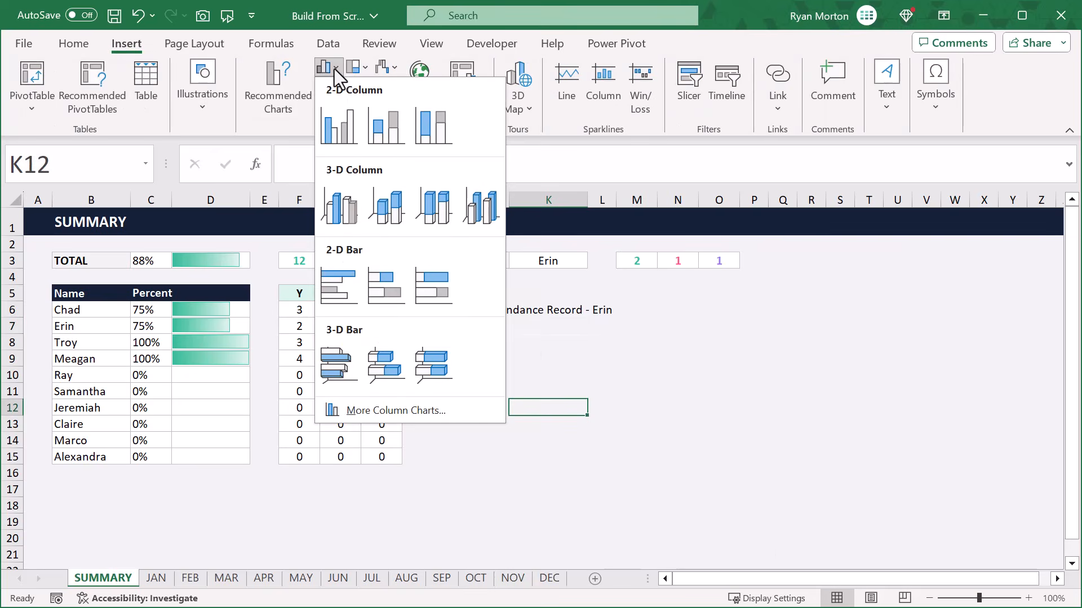
pyautogui.click(340, 133)
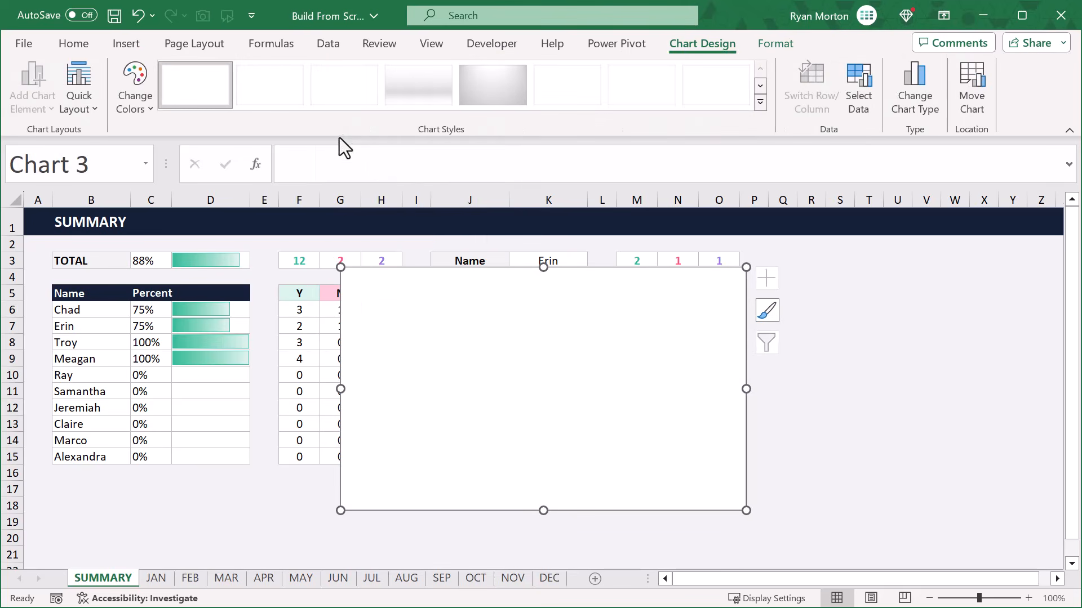
# - Enable Snap to Grid and fit the chart over J5:O15, about 3.81" wide and 2.22" high
pyautogui.click(788, 46)
pyautogui.click(913, 67)
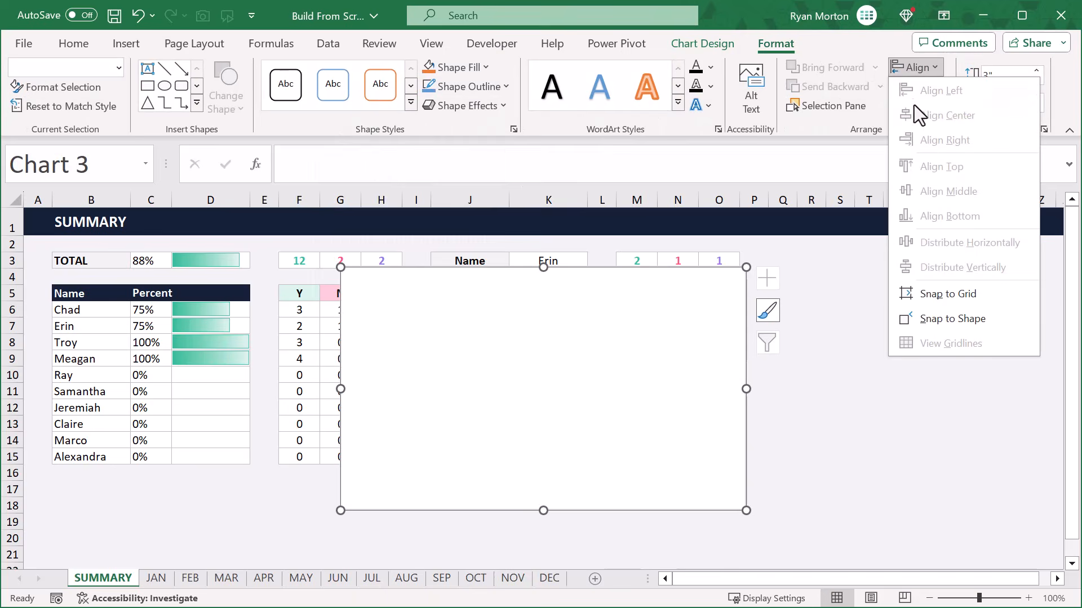
pyautogui.click(950, 296)
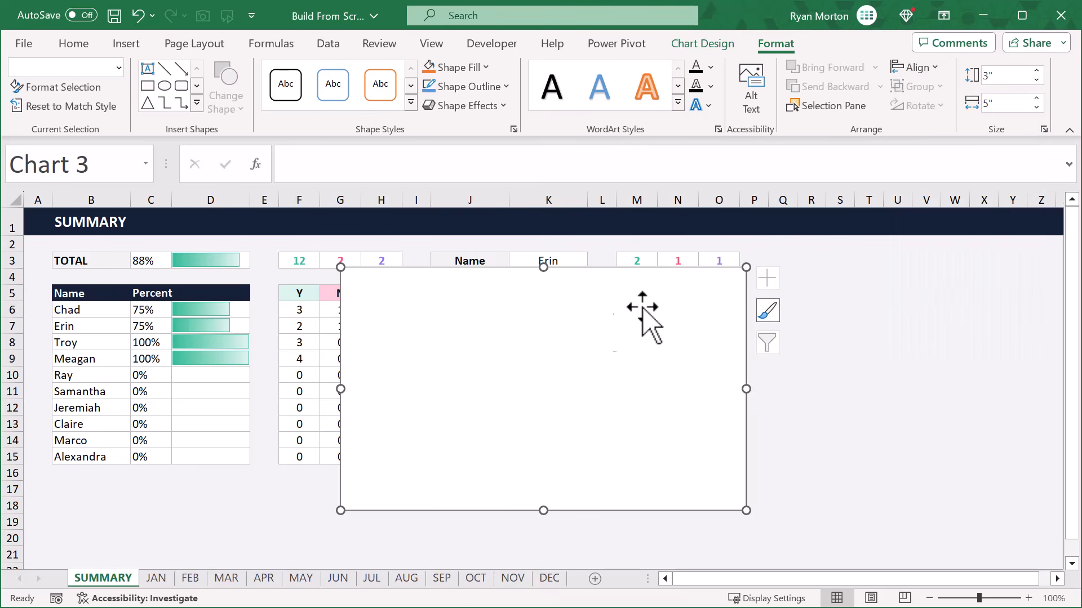
pyautogui.moveTo(418, 314); pyautogui.dragTo(486, 311)
pyautogui.moveTo(837, 405); pyautogui.dragTo(740, 391)
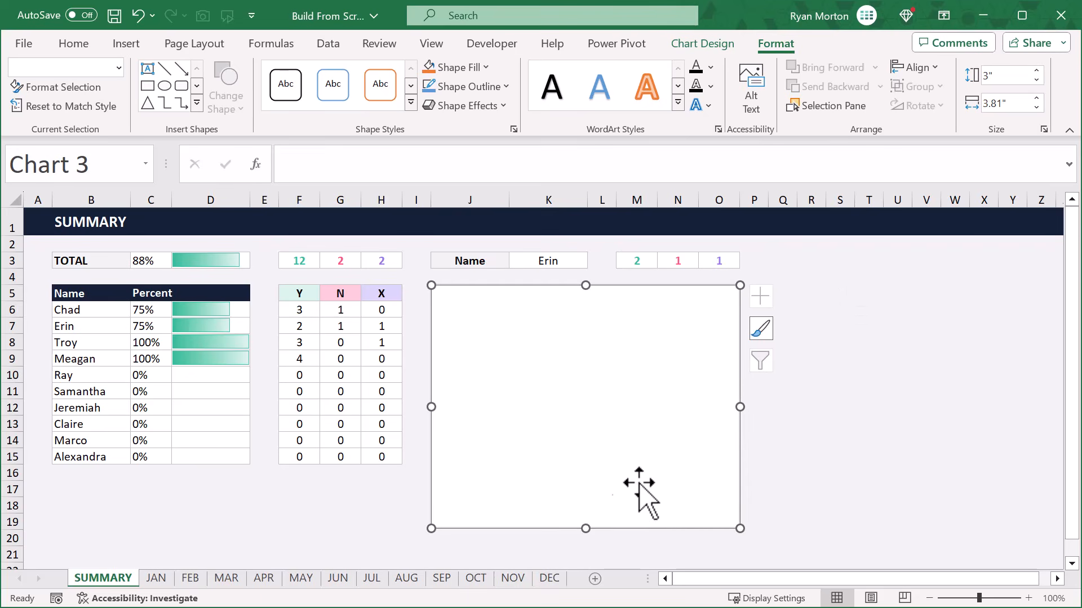
pyautogui.moveTo(585, 528); pyautogui.dragTo(593, 469)
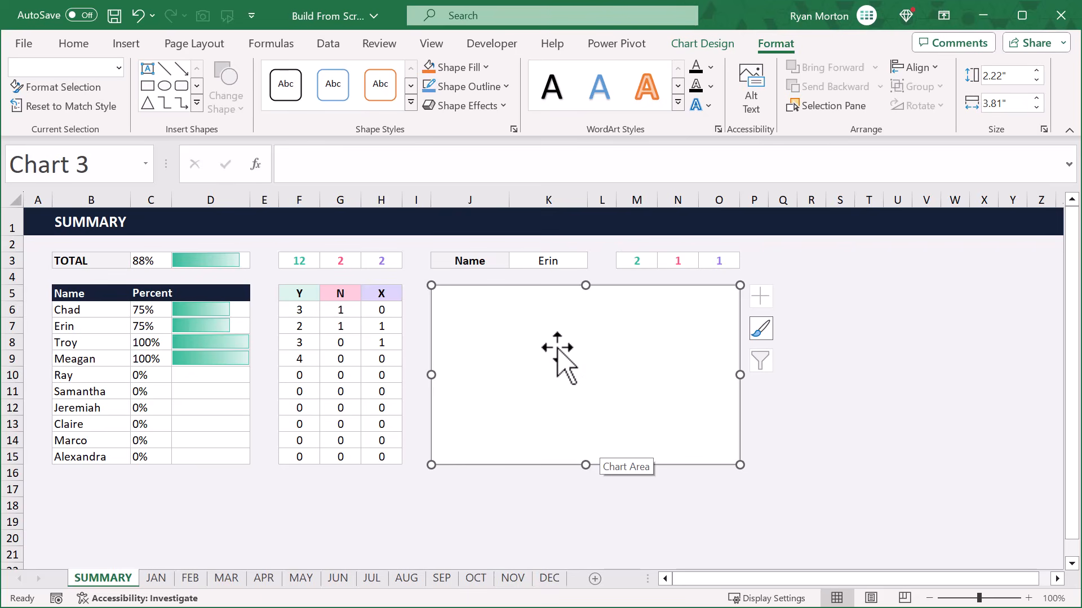
# - Add a data series named Count to the chart with values =SUMMARY!$M$3:$O$3
pyautogui.rightClick(514, 313)
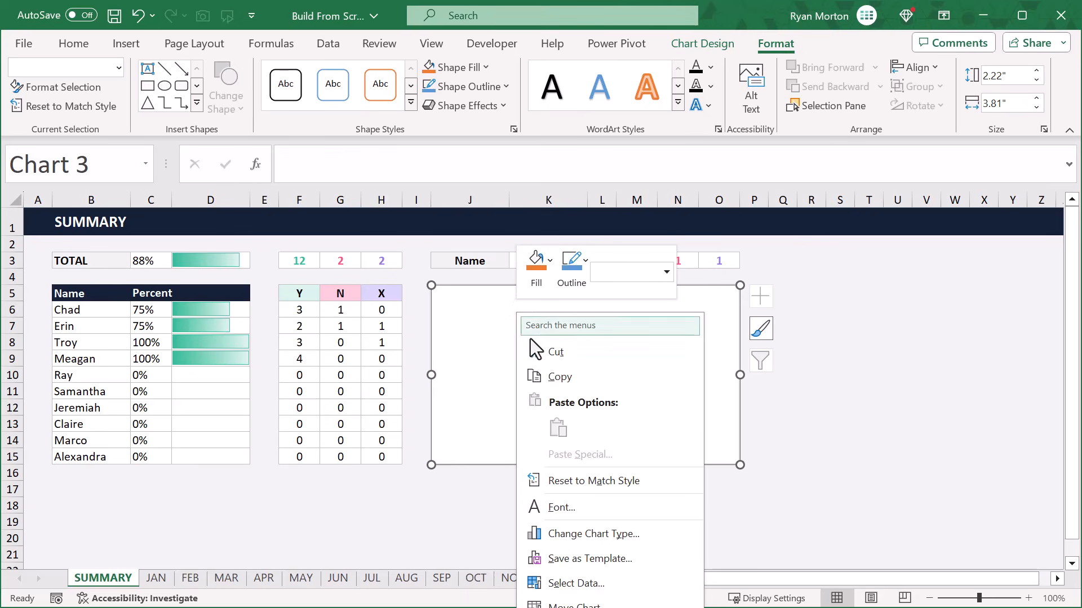
pyautogui.click(592, 584)
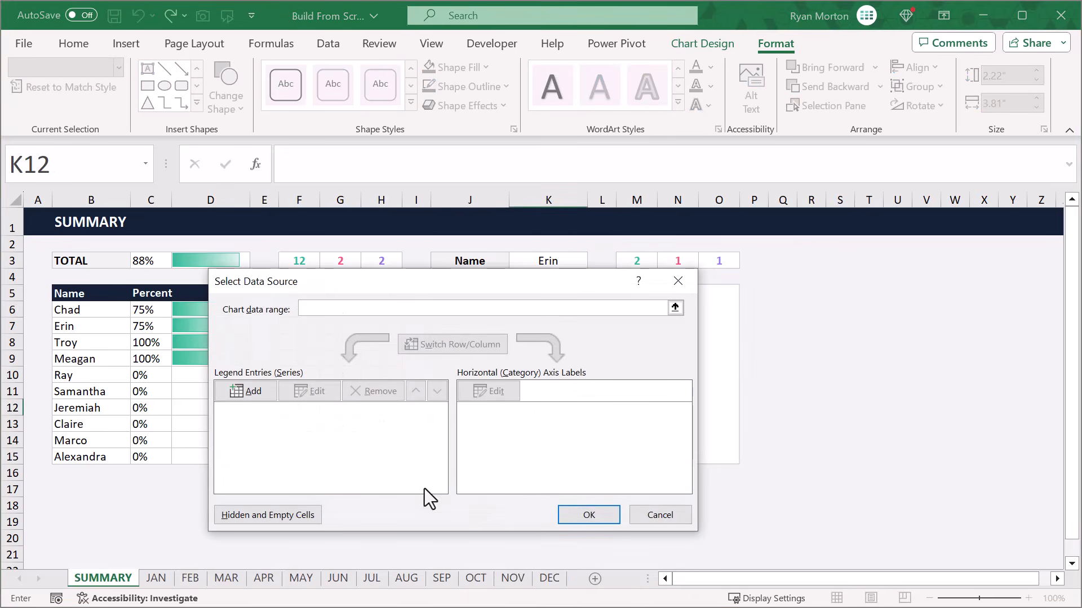
pyautogui.click(269, 394)
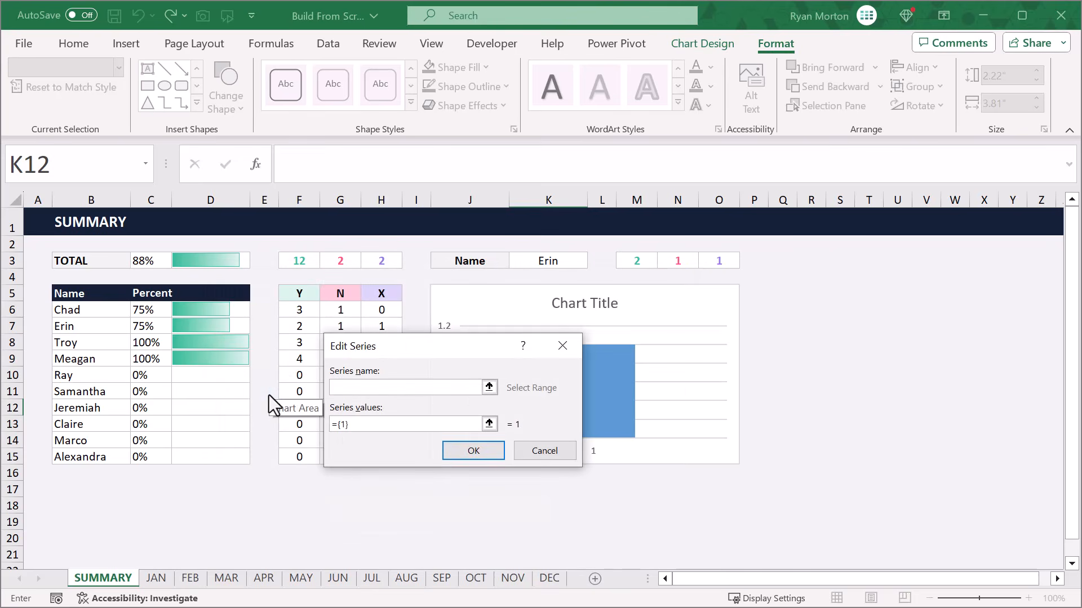
pyautogui.write('Count')
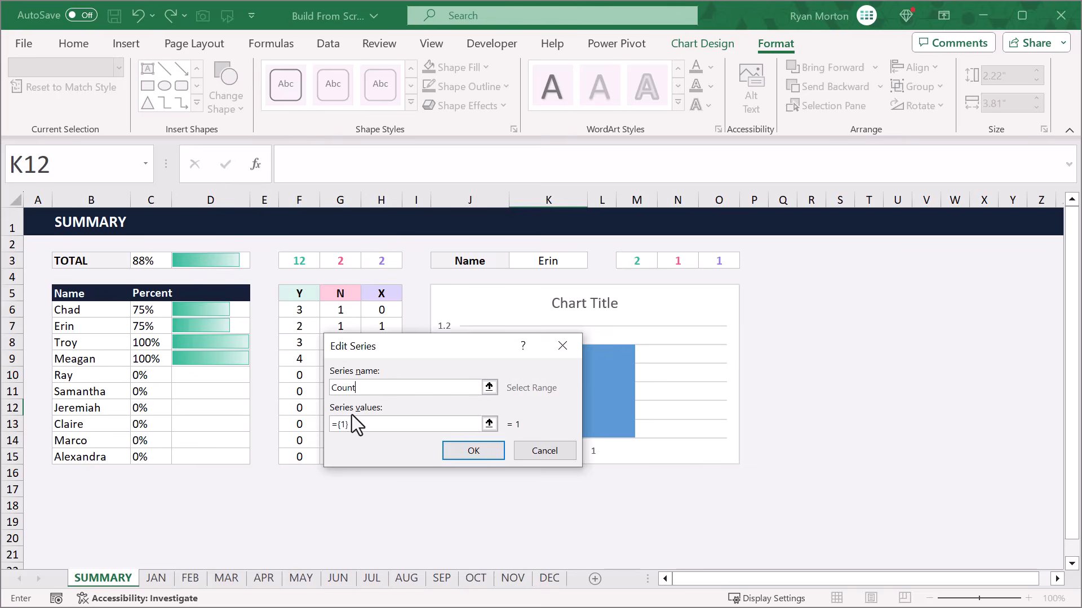
pyautogui.moveTo(373, 423); pyautogui.dragTo(306, 432)
pyautogui.press('BackSpace')
pyautogui.moveTo(635, 260); pyautogui.dragTo(725, 261)
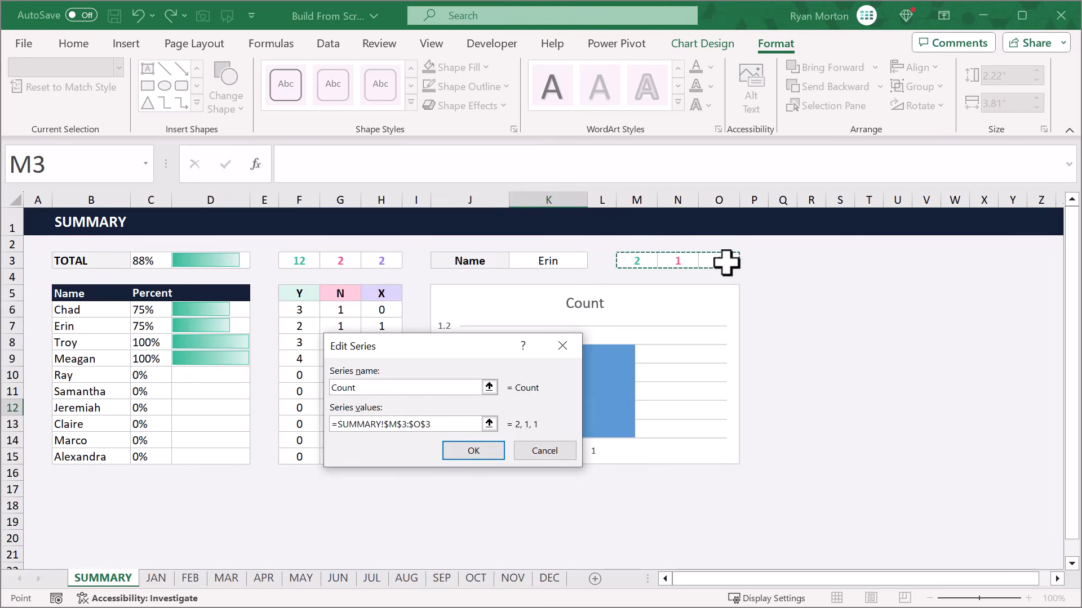
pyautogui.click(492, 451)
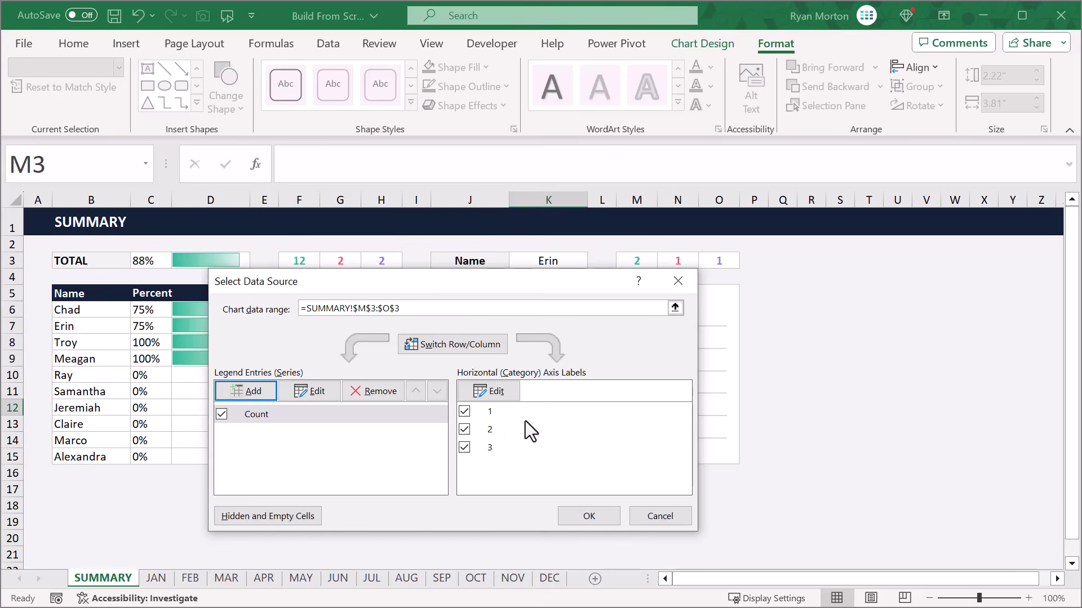
# - Use the Y, N and X headers in F5:H5 as the chart's horizontal axis labels and apply the data source
pyautogui.click(489, 391)
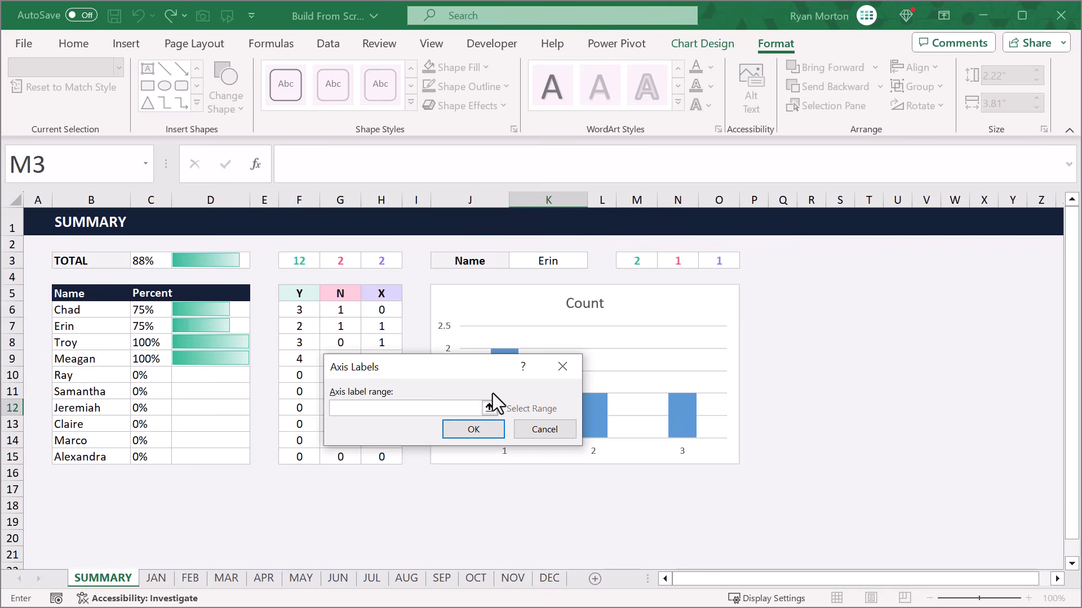
pyautogui.moveTo(307, 295); pyautogui.dragTo(386, 296)
pyautogui.click(459, 430)
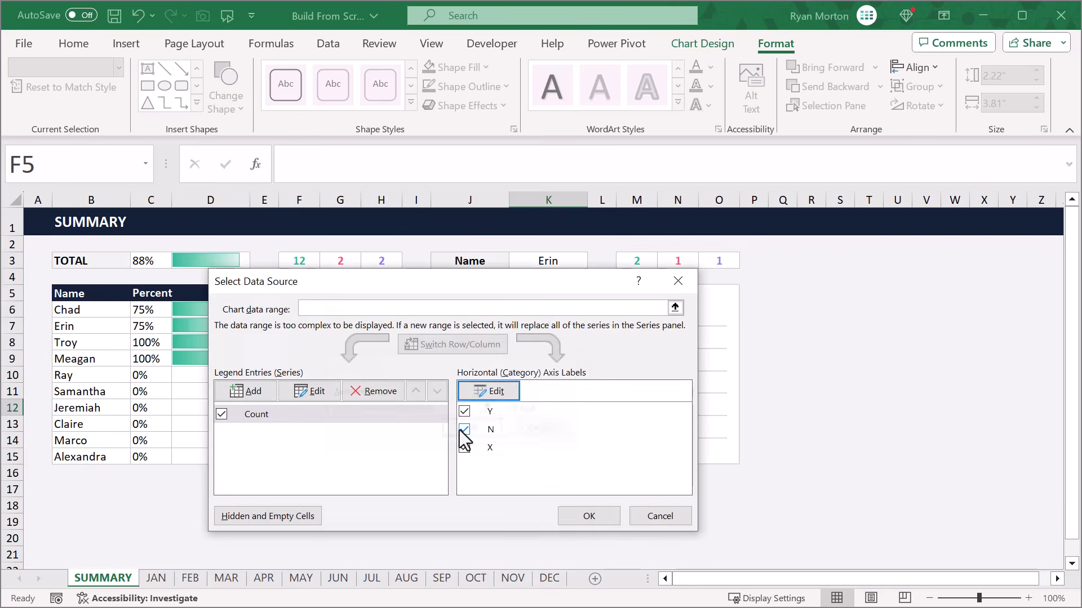
pyautogui.click(586, 515)
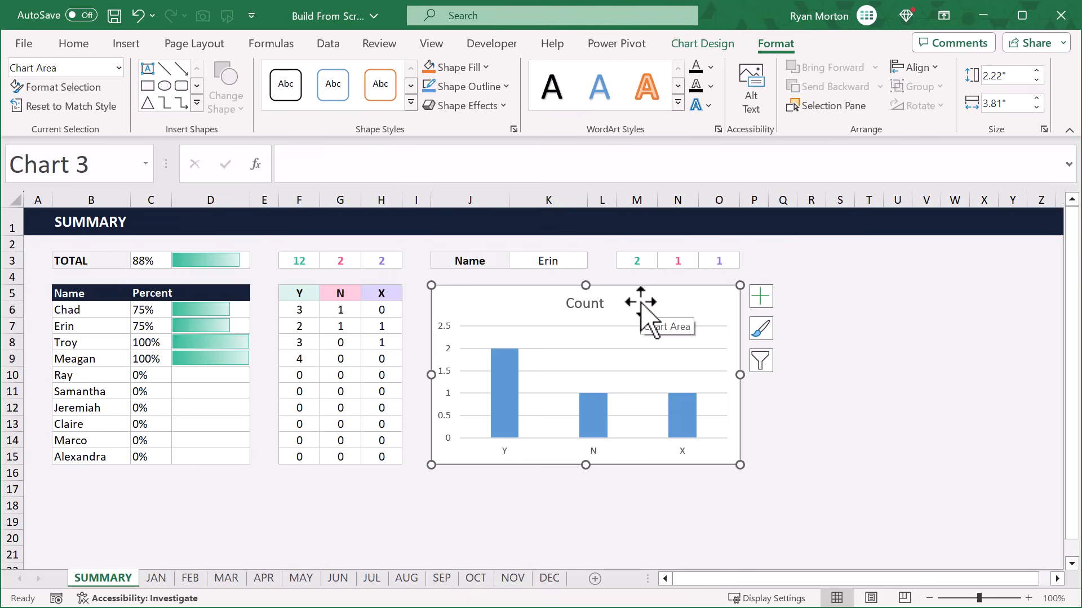
# - Link the chart title to the dynamic title cell with =SUMMARY!$K$6
pyautogui.click(586, 304)
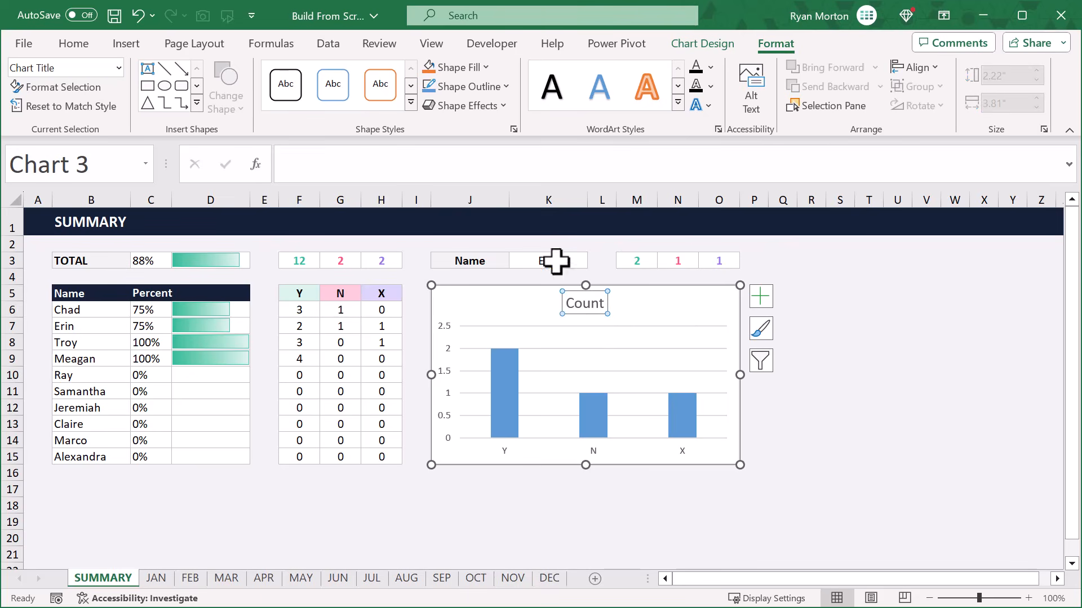
pyautogui.click(579, 169)
pyautogui.write('=')
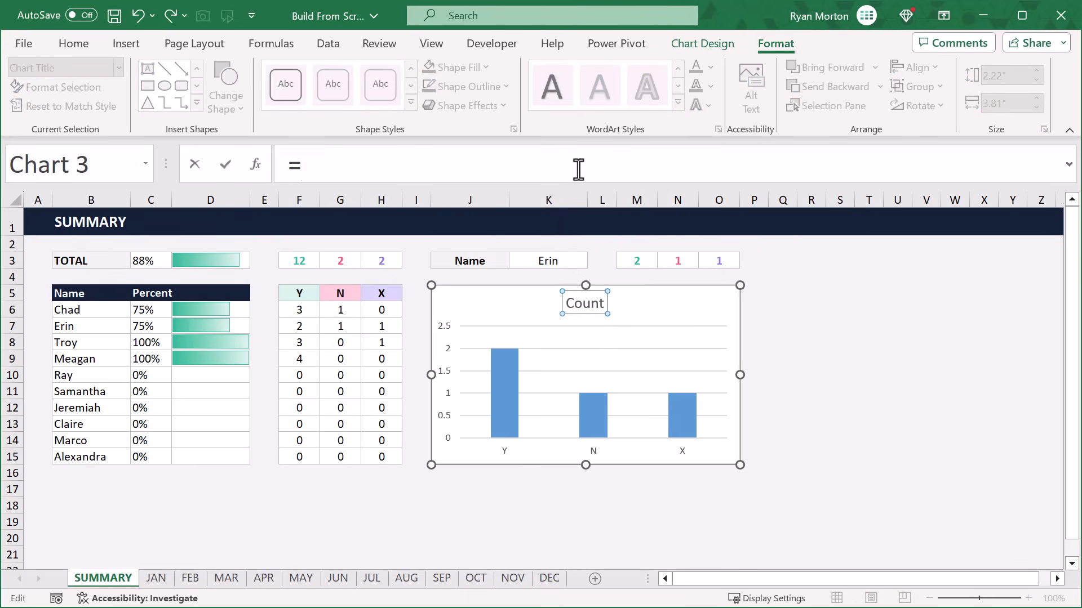
pyautogui.click(543, 275)
pyautogui.press('Down')
pyautogui.press('Down')
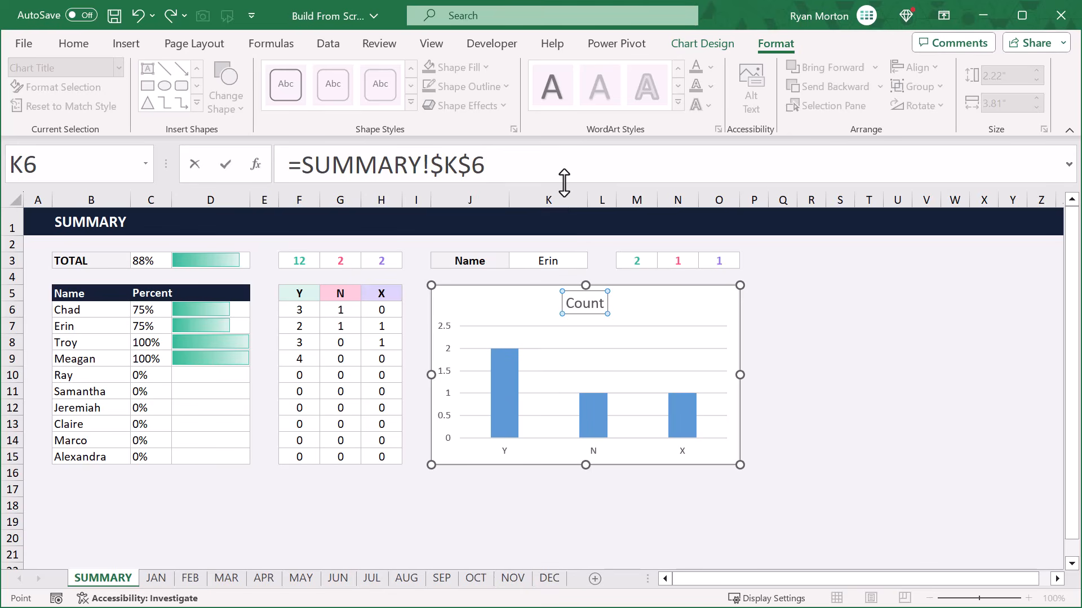
pyautogui.press('Return')
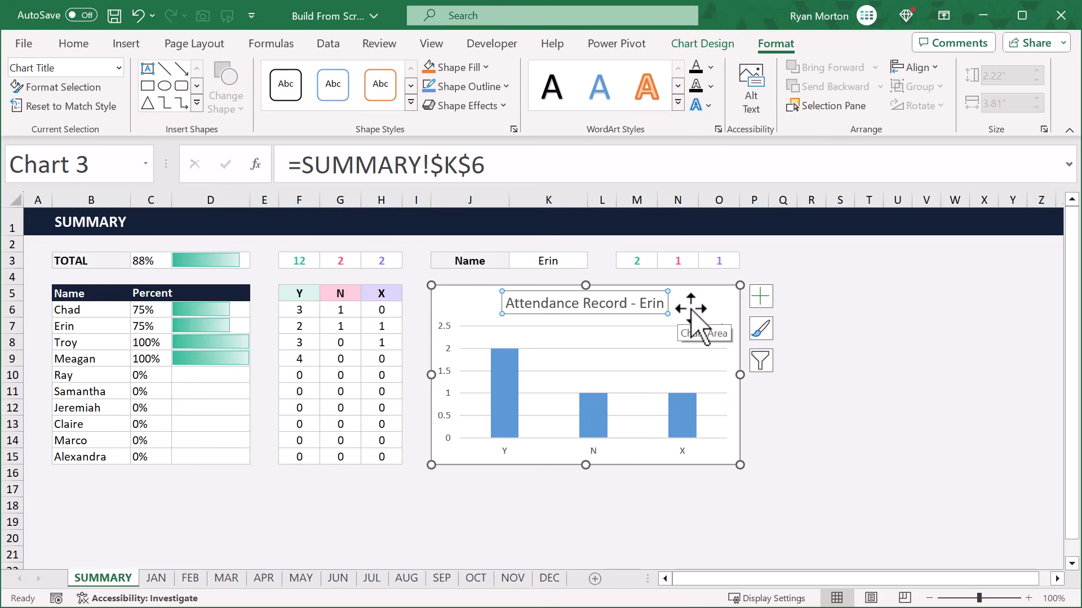
# - Remove the gridlines from the attendance chart
pyautogui.click(756, 302)
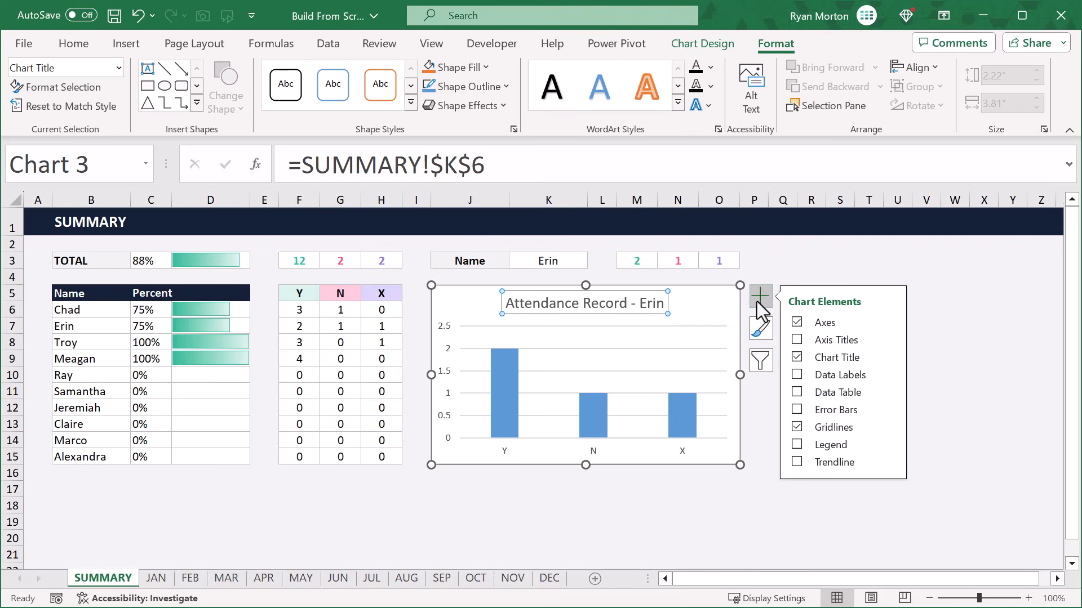
pyautogui.click(798, 427)
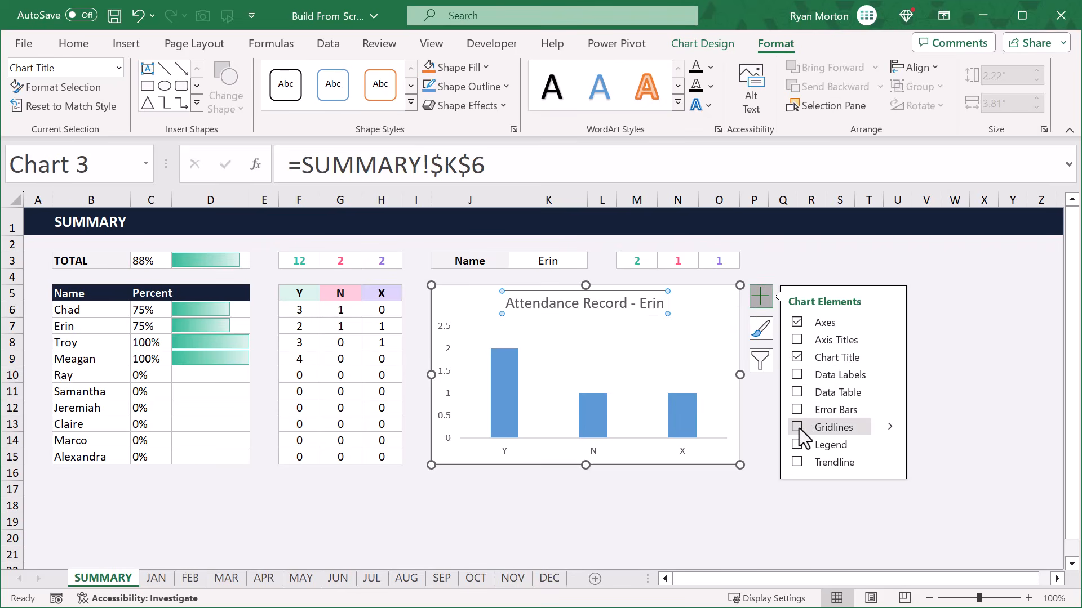
pyautogui.click(756, 299)
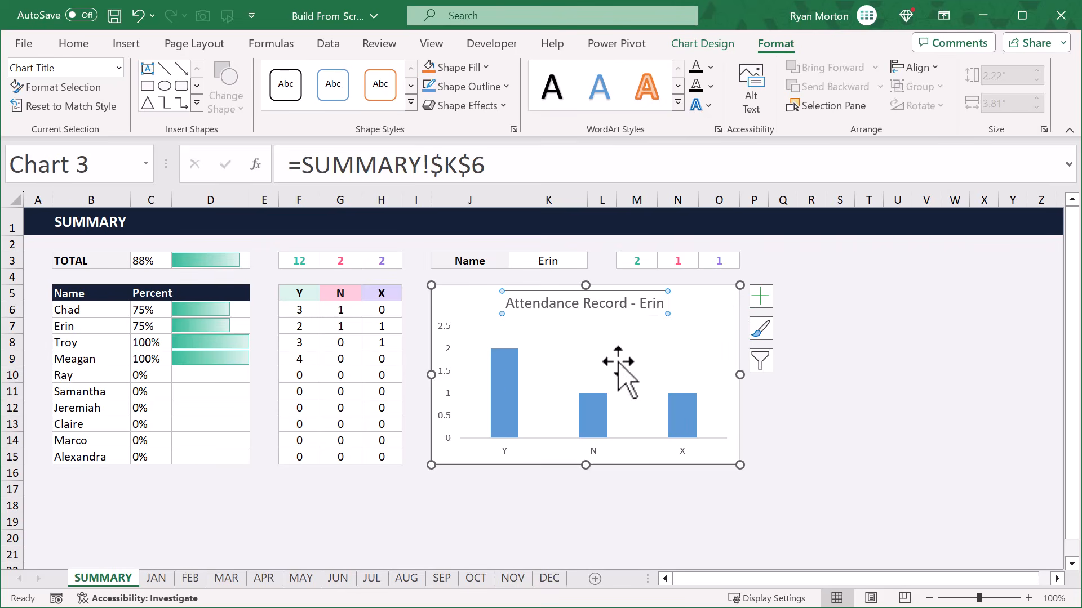
# - Format the Count series with a series overlap of 0% and a gap width of 75%
pyautogui.rightClick(498, 368)
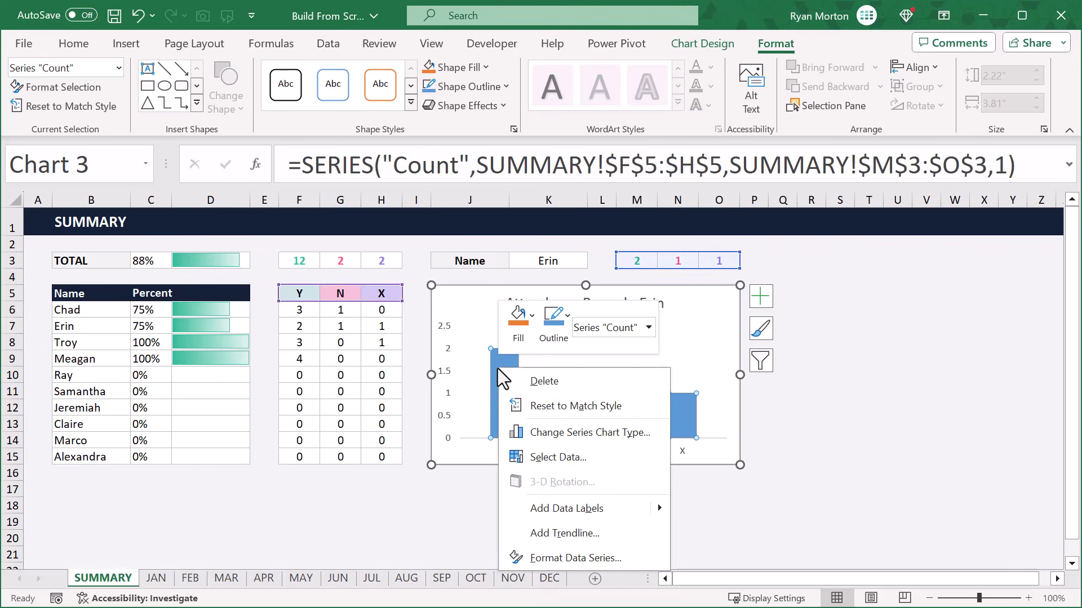
pyautogui.click(564, 560)
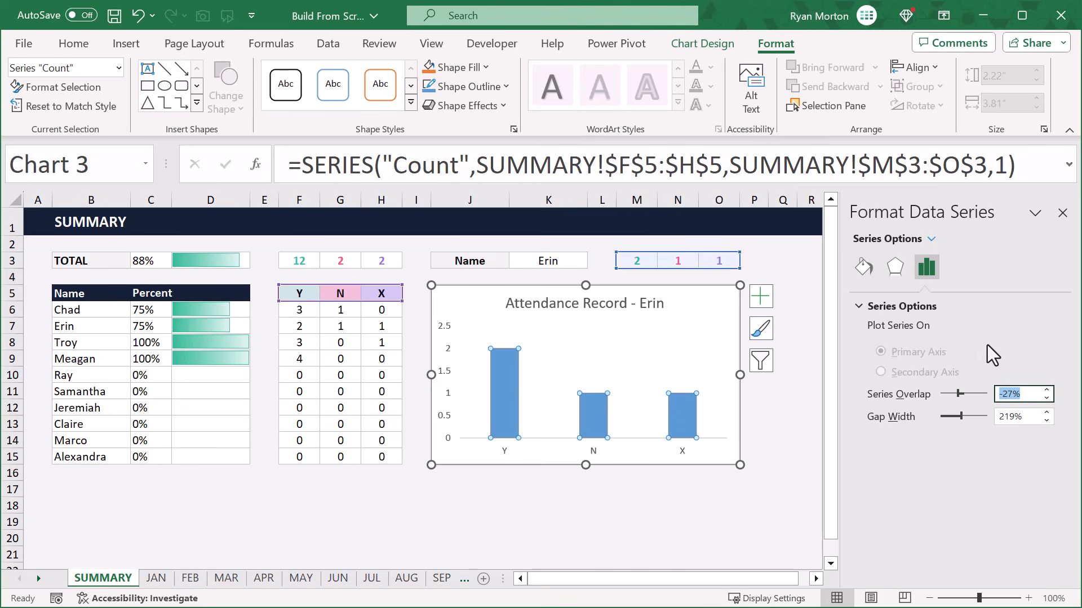
pyautogui.write('0')
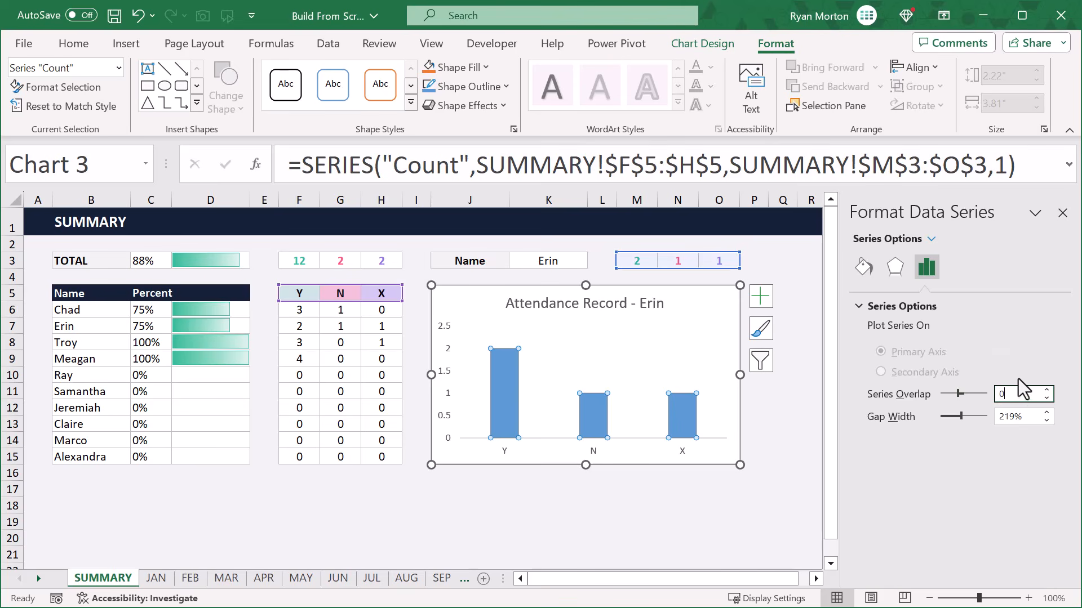
pyautogui.click(1029, 420)
pyautogui.write('75')
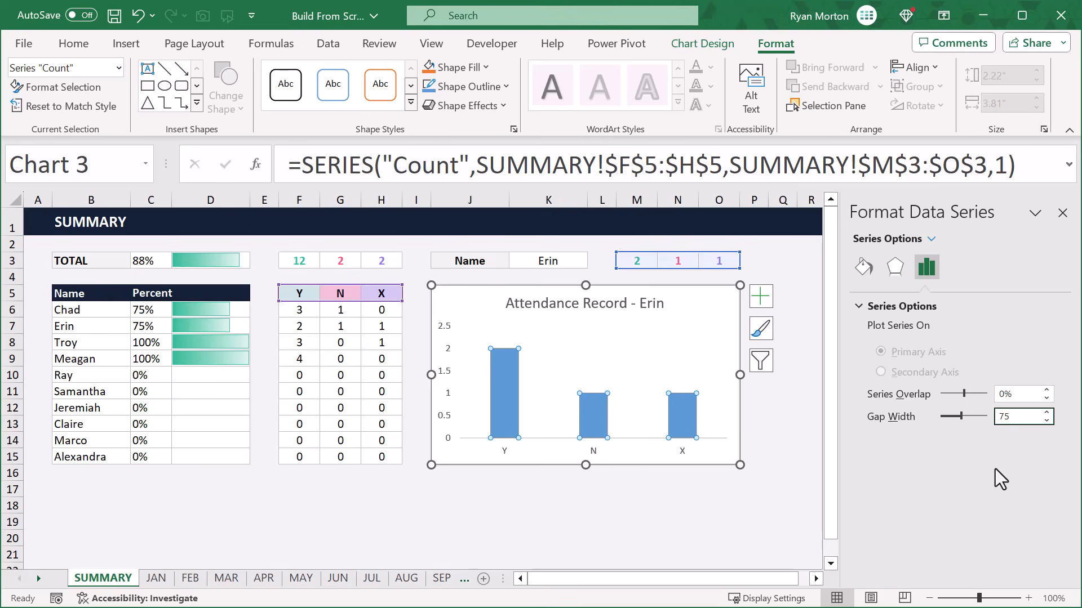
pyautogui.press('Return')
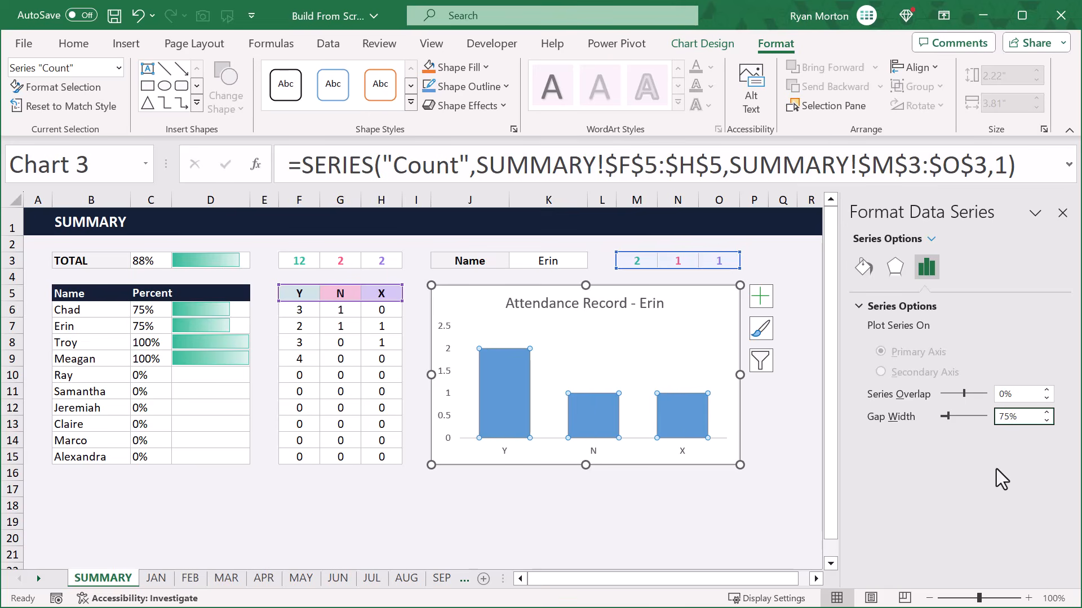
# - Give all columns of the Count series a solid fill in the recently used green
pyautogui.click(863, 267)
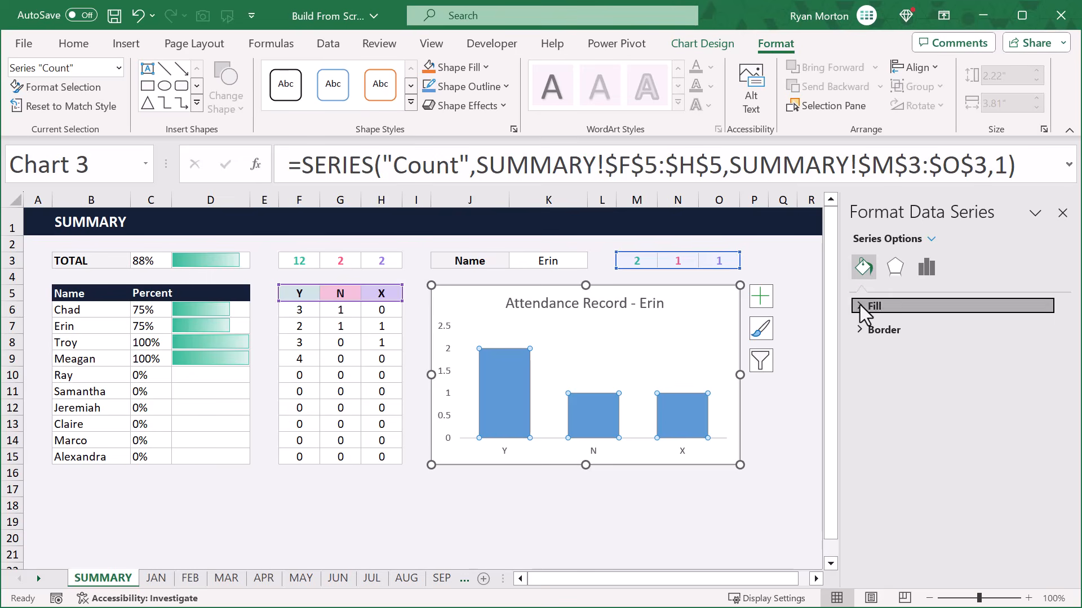
pyautogui.click(860, 306)
pyautogui.click(873, 352)
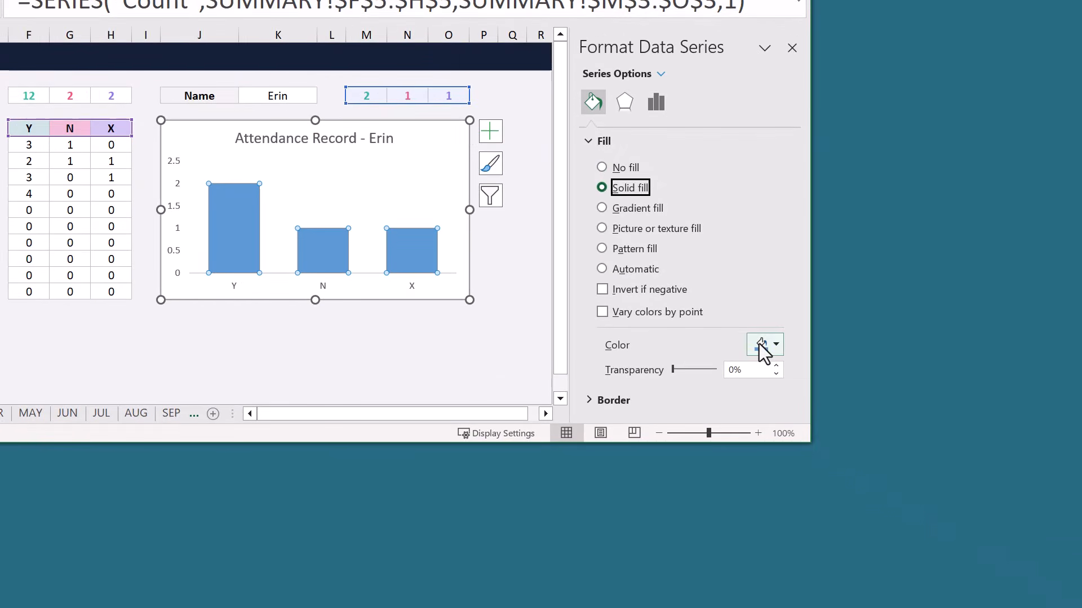
pyautogui.click(824, 382)
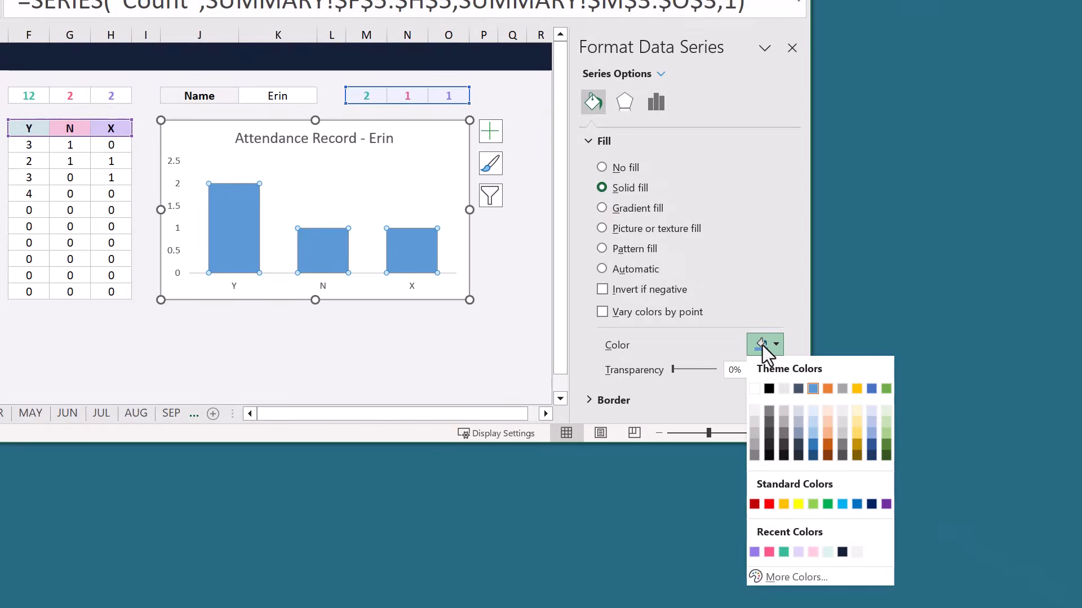
pyautogui.click(783, 552)
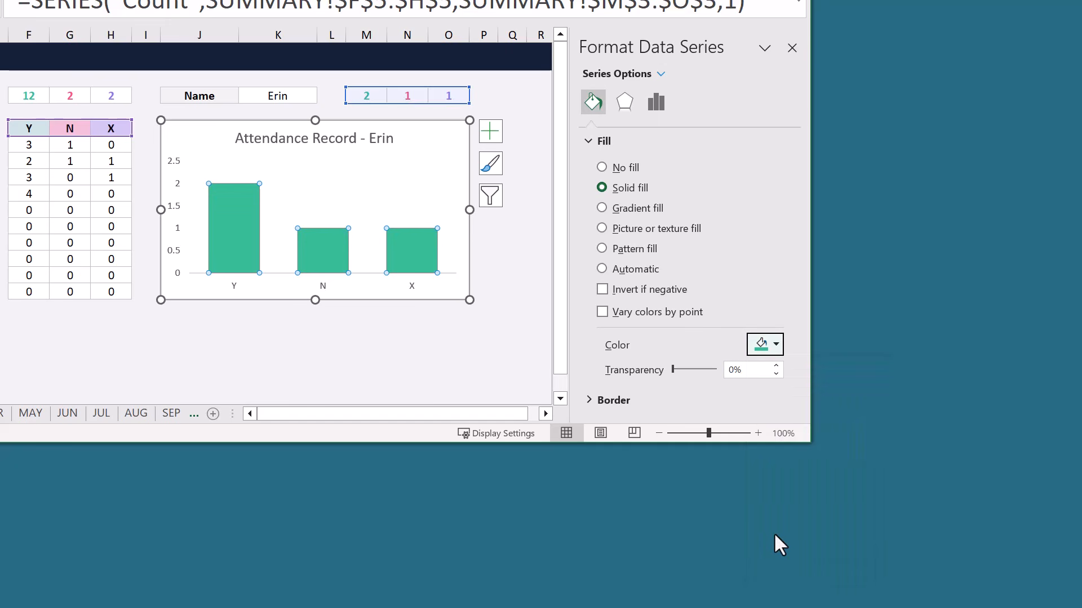
# - Recolor the N column with the recently used pink and the X column with the recently used purple
pyautogui.click(328, 246)
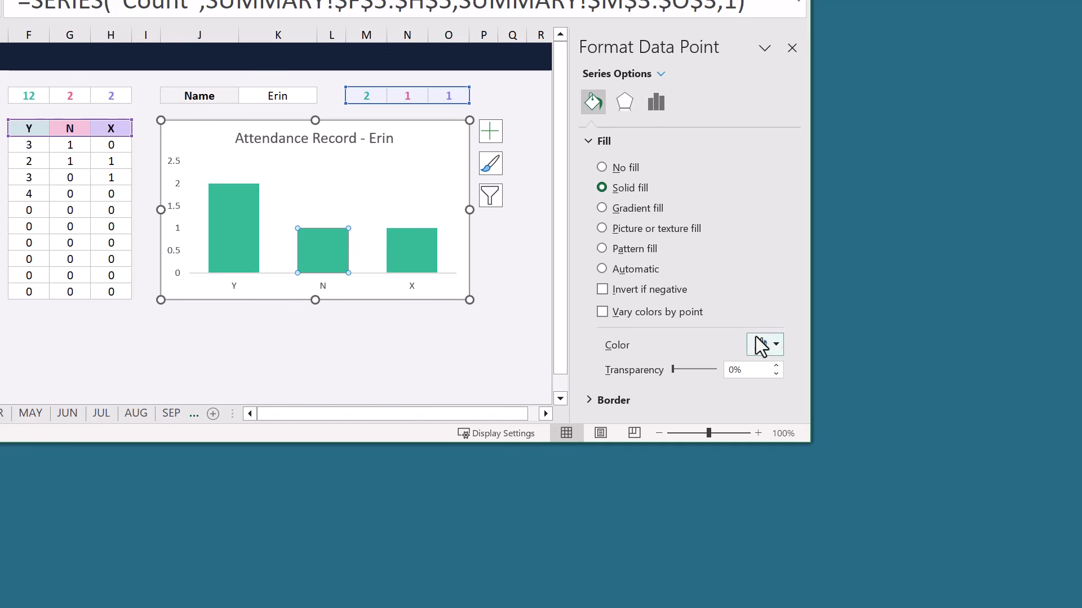
pyautogui.click(775, 350)
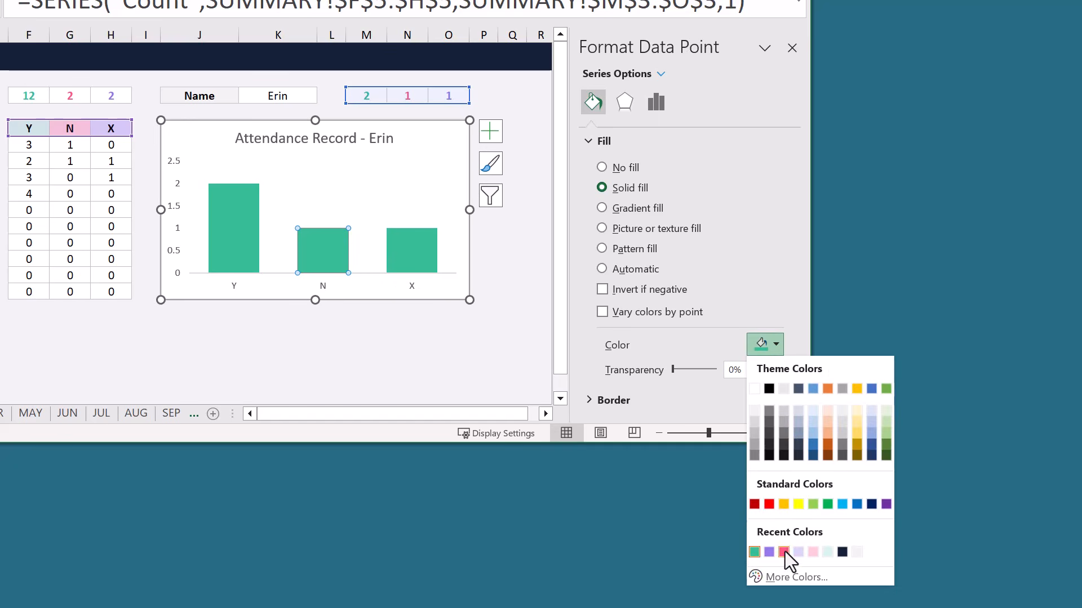
pyautogui.click(788, 551)
pyautogui.click(418, 245)
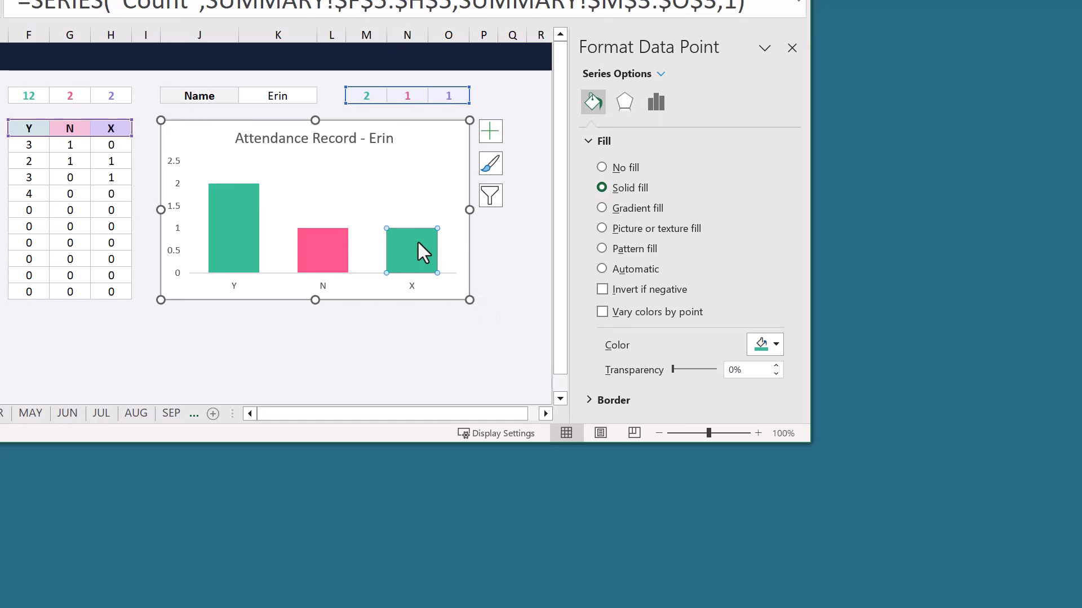
pyautogui.click(766, 346)
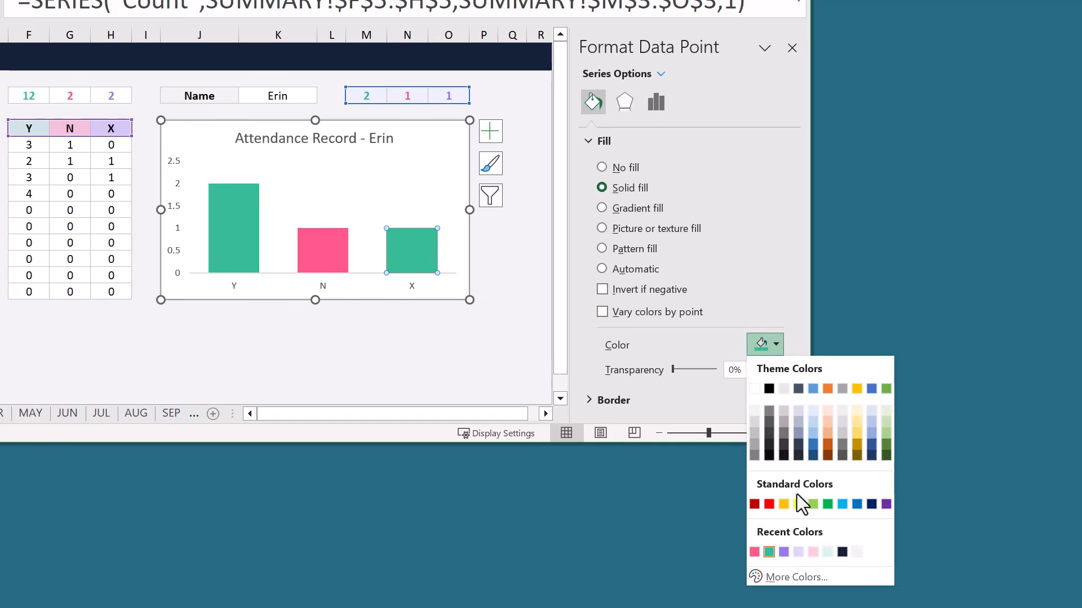
pyautogui.click(785, 552)
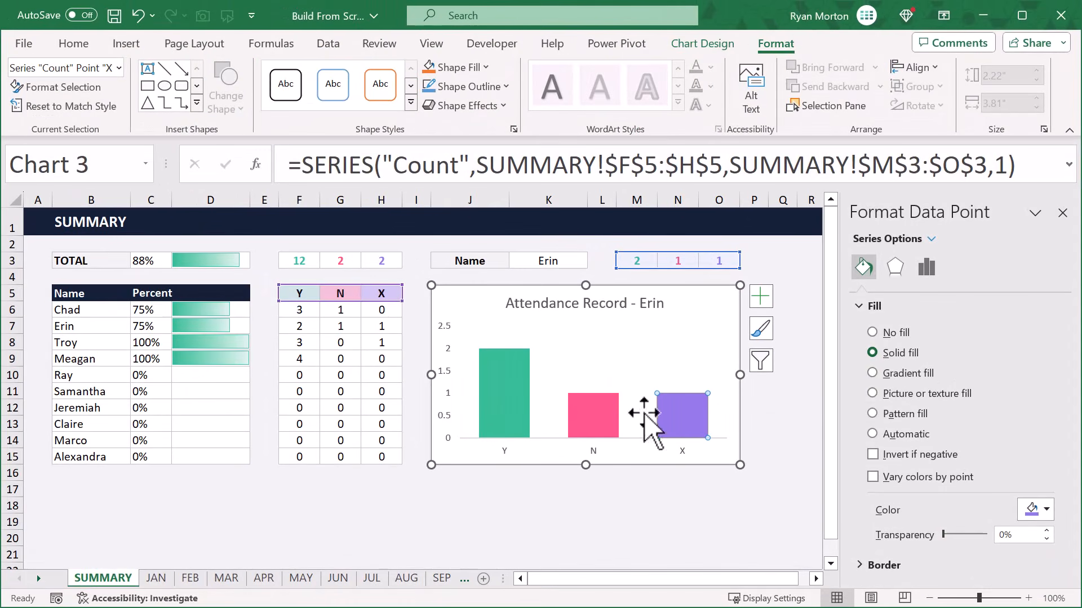
# - Set the font size of the chart's vertical and horizontal axis labels to 12
pyautogui.click(447, 374)
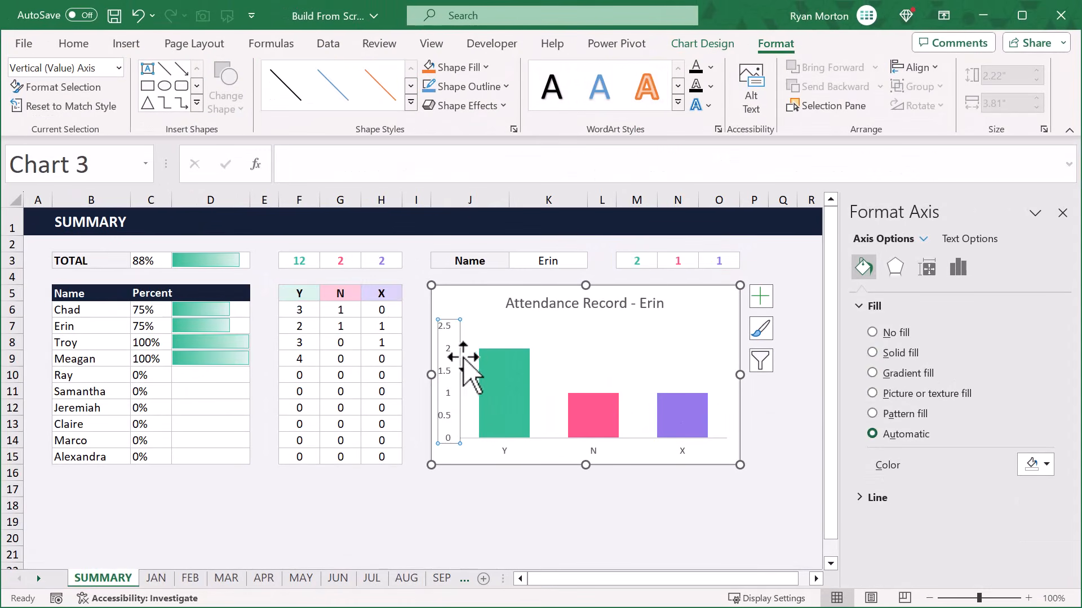
pyautogui.click(73, 43)
pyautogui.click(232, 74)
pyautogui.click(232, 74)
pyautogui.click(233, 74)
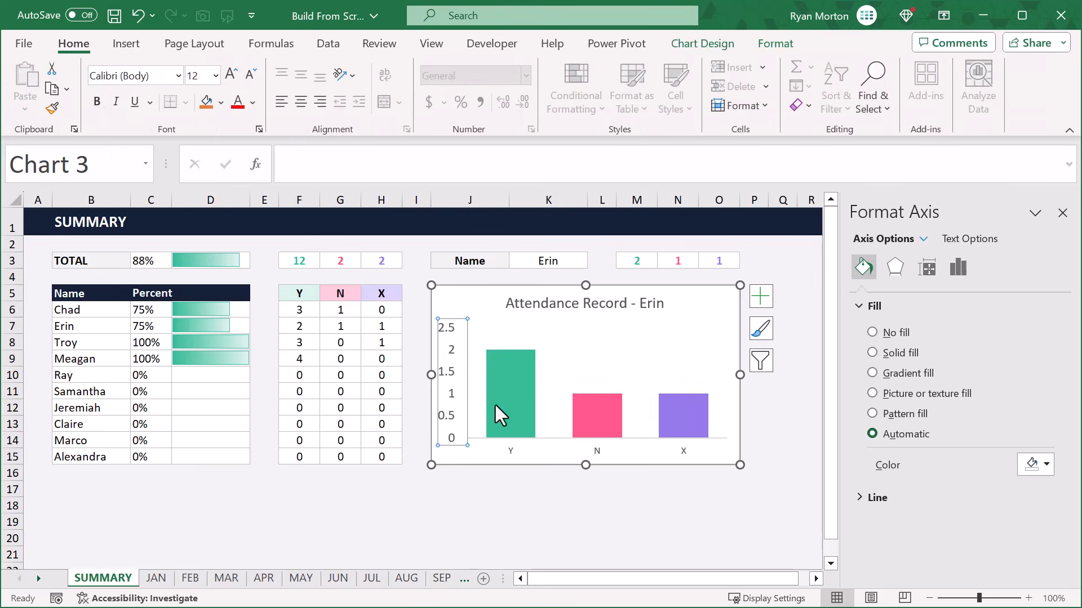
pyautogui.click(516, 451)
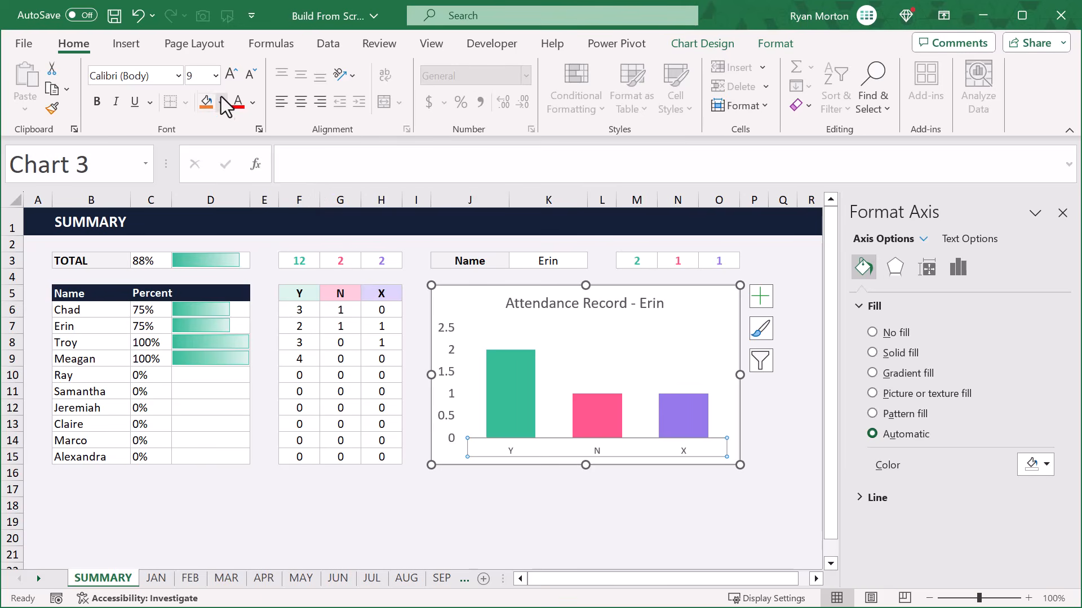
pyautogui.click(216, 75)
pyautogui.click(207, 202)
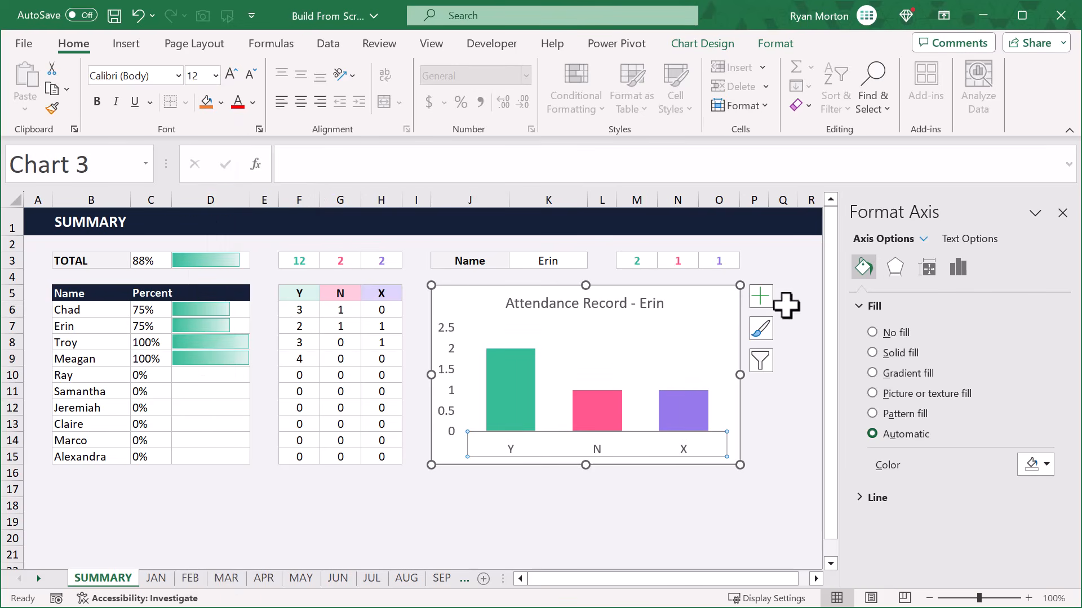
# - Set the chart's horizontal axis to No line, close the axis formatting options and deselect the chart
pyautogui.click(859, 498)
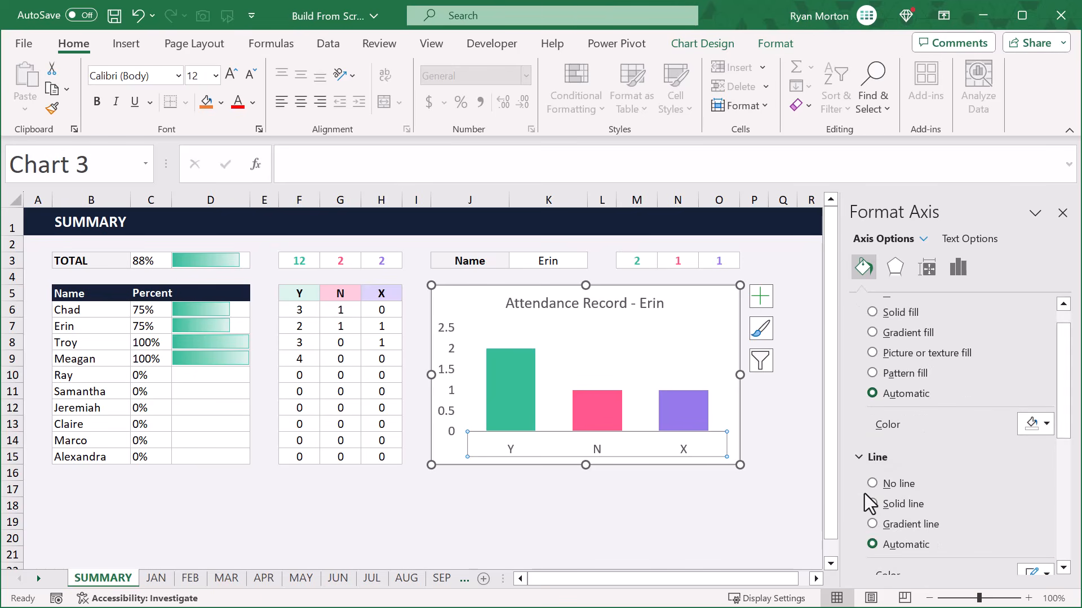
pyautogui.click(872, 484)
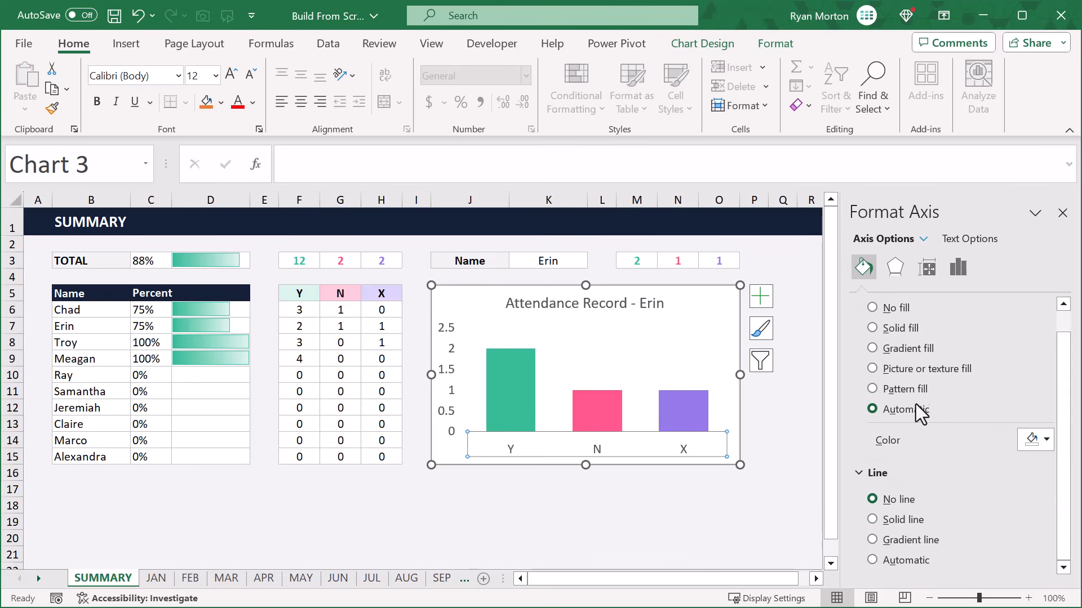
pyautogui.click(1062, 214)
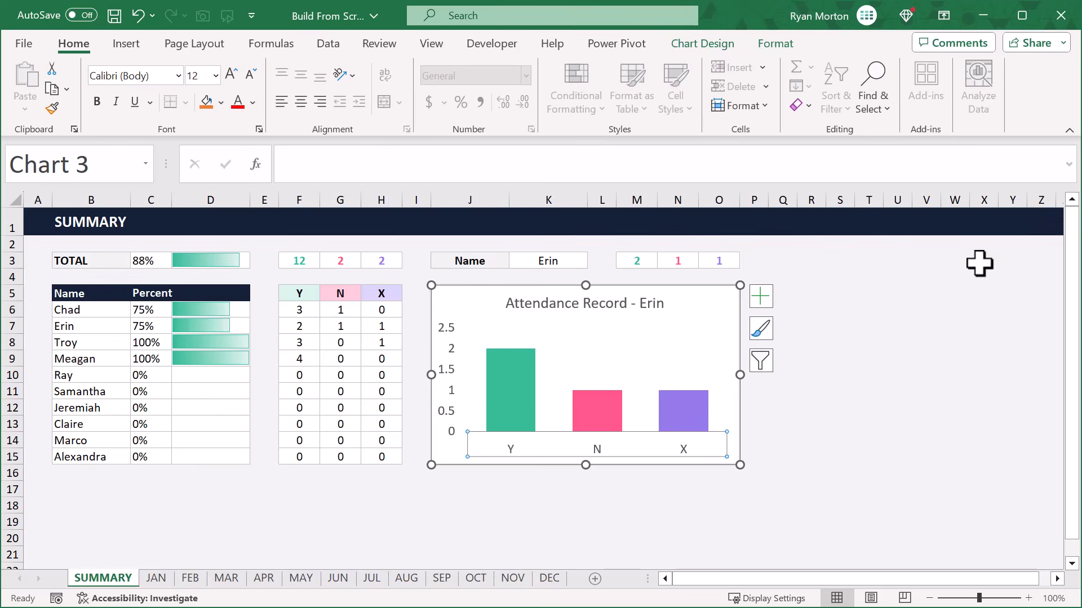
pyautogui.click(851, 298)
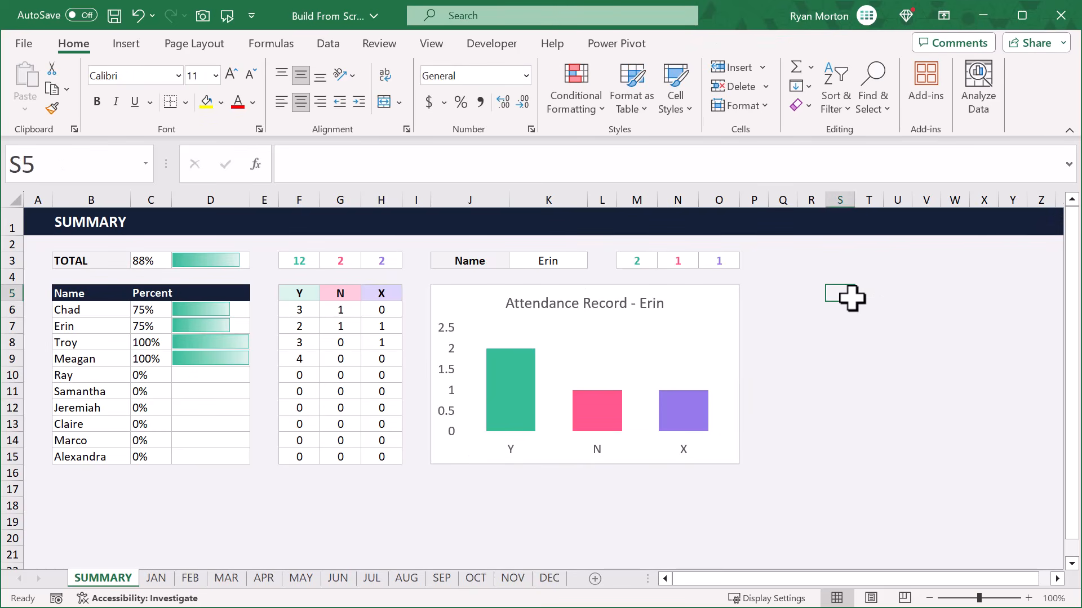